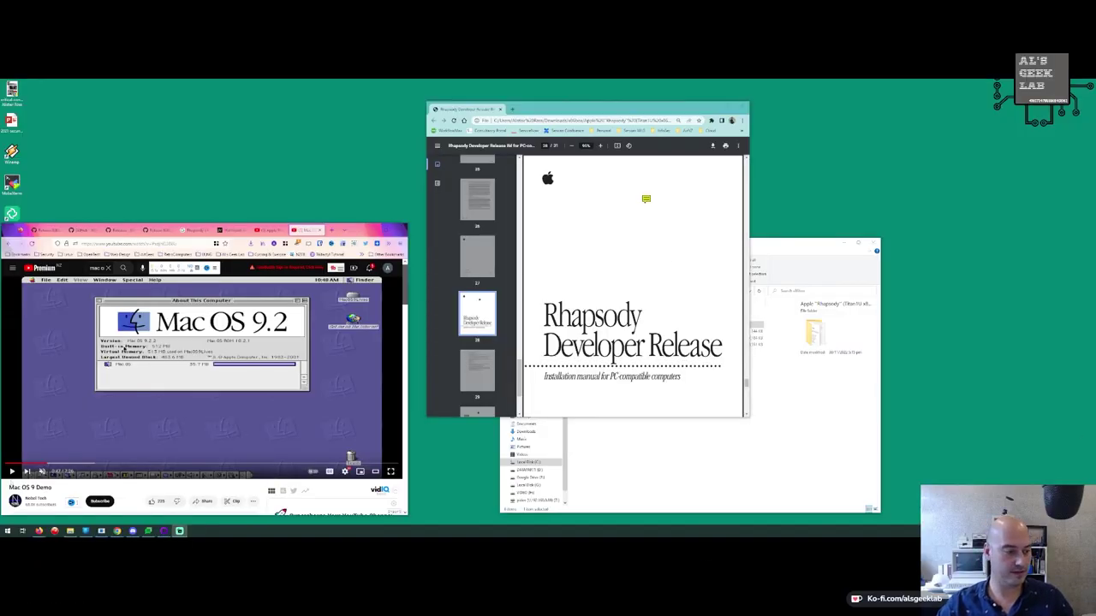
Play the Mac OS 9 Demo video and close the Apple System Profiler window
left_click(11, 470)
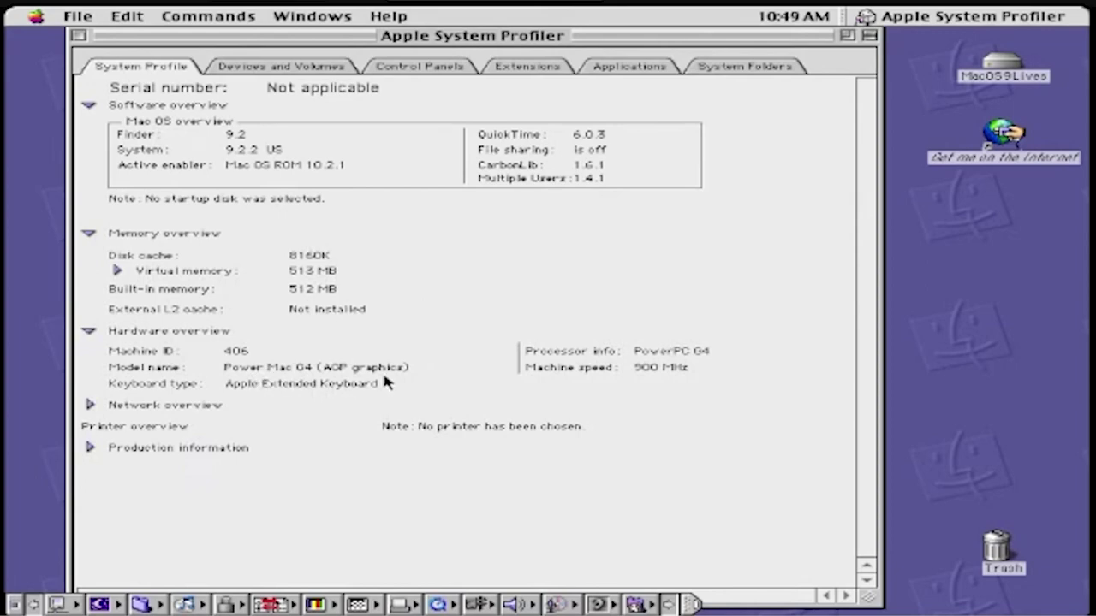
left_click(77, 36)
Open the Calculator, enter the digits 5 and 4, and close it
left_click(34, 15)
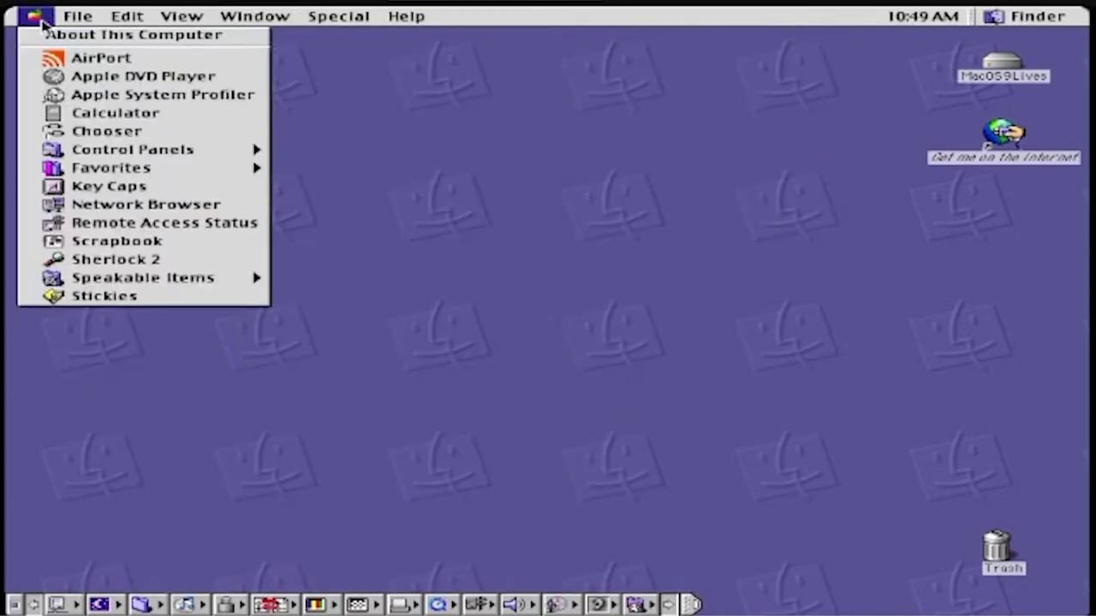
left_click(135, 119)
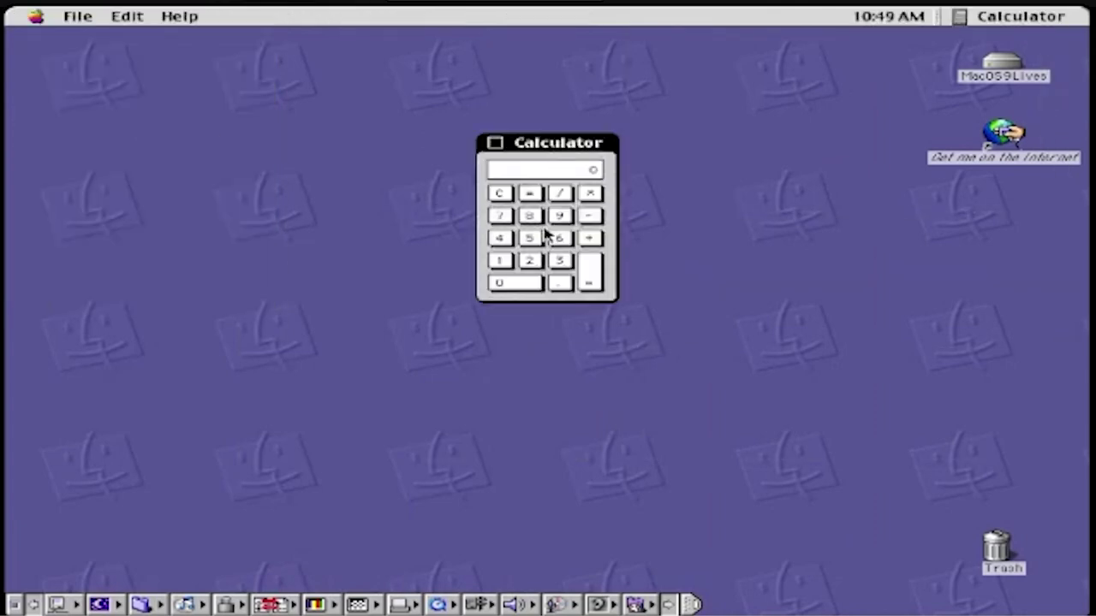
left_click(529, 237)
left_click(500, 237)
left_click(495, 142)
Open the Appearance control panel and browse through its available themes
left_click(34, 15)
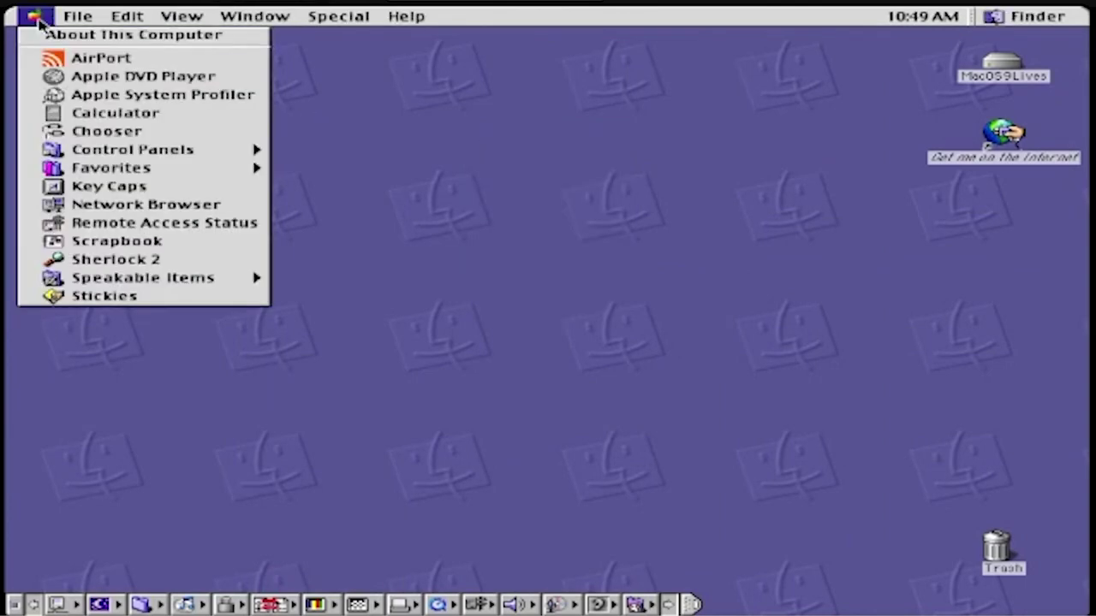
mouse_move(121, 150)
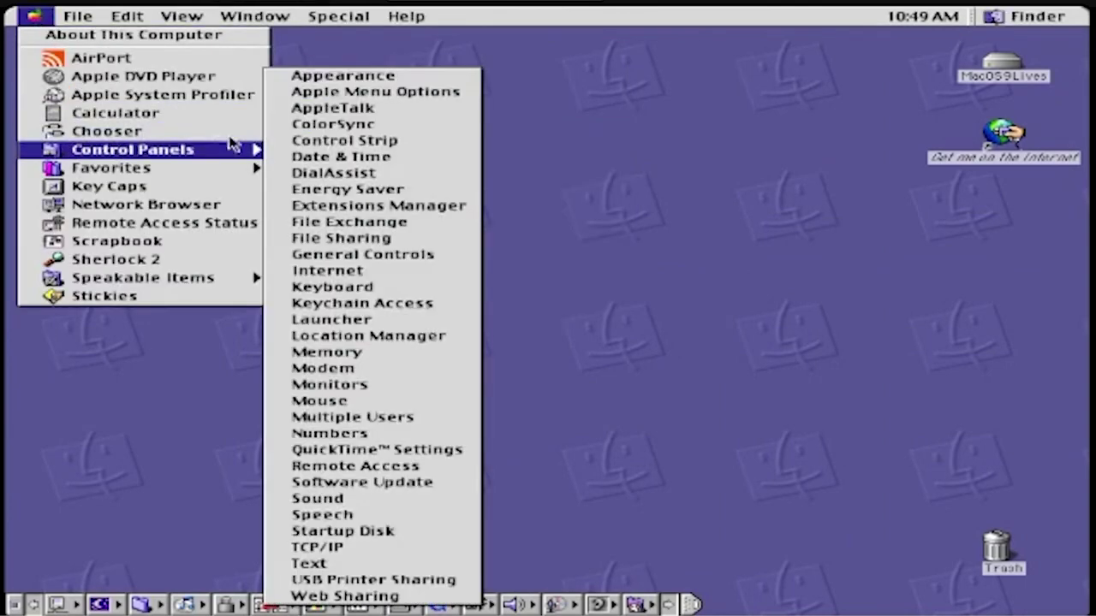
left_click(317, 79)
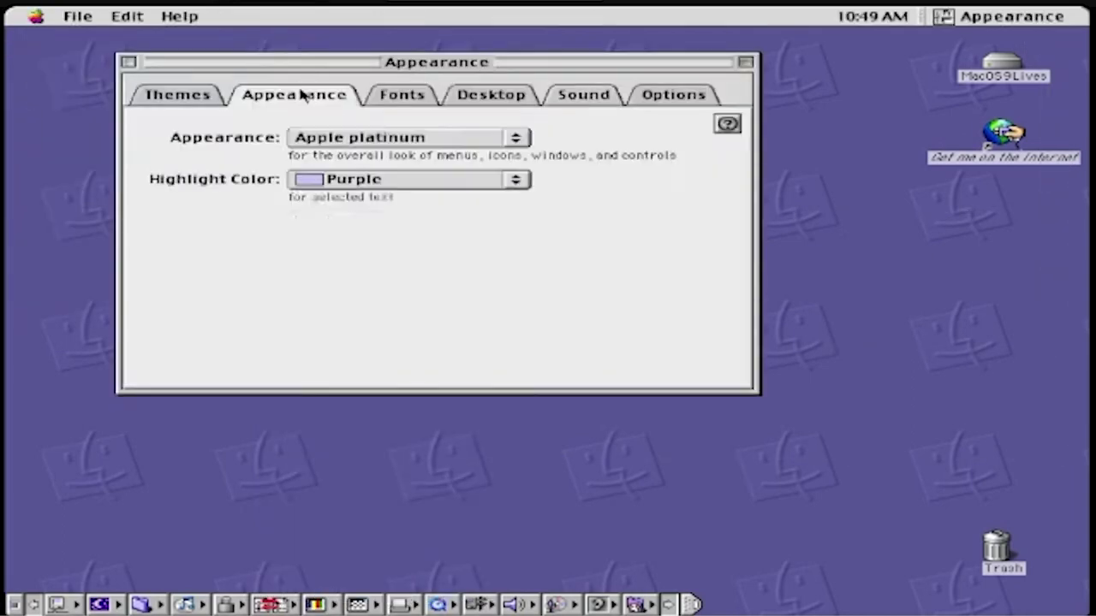
left_click(203, 95)
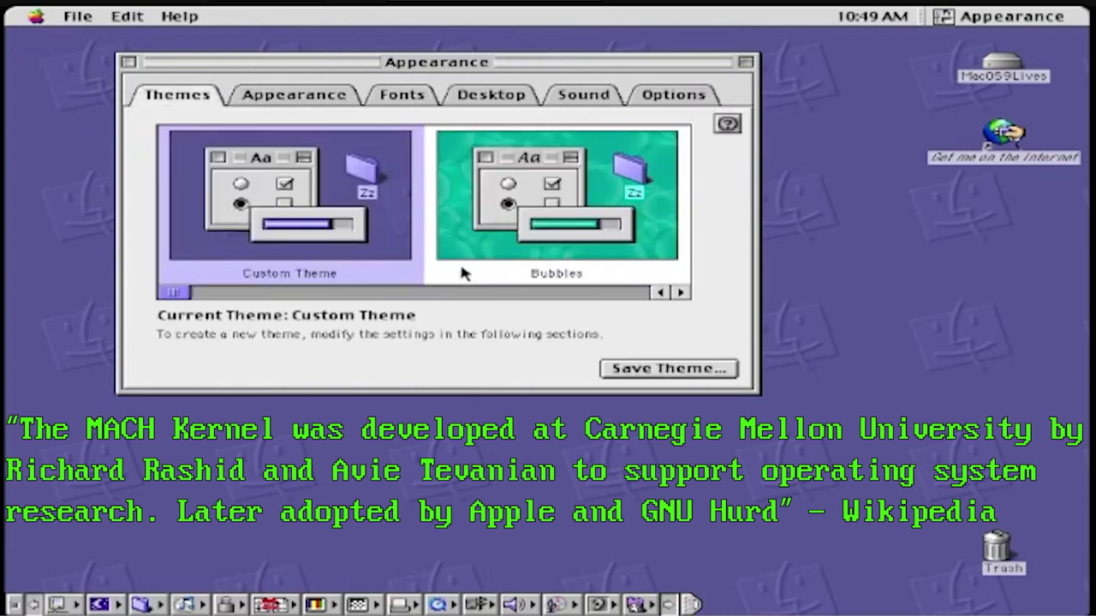
left_click(460, 296)
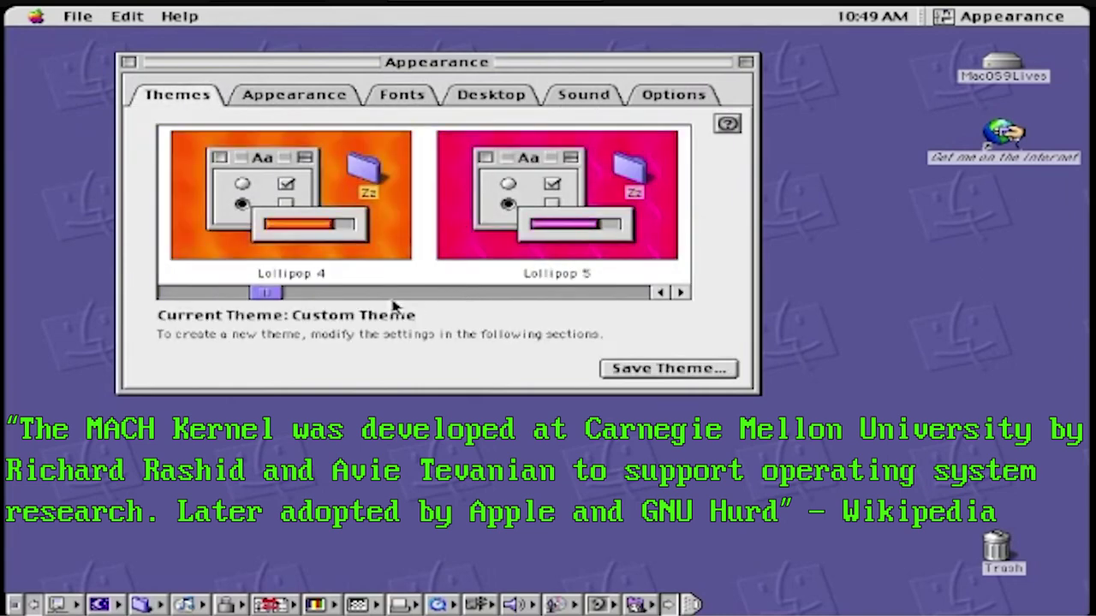
left_click(301, 294)
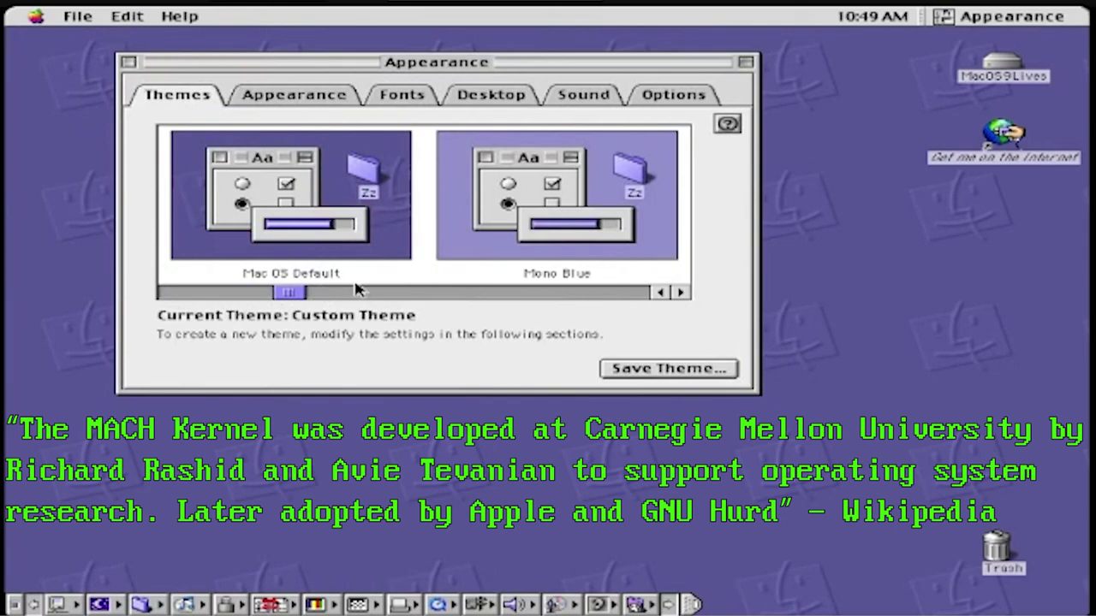
left_click(364, 292)
left_click(283, 293)
left_click(278, 293)
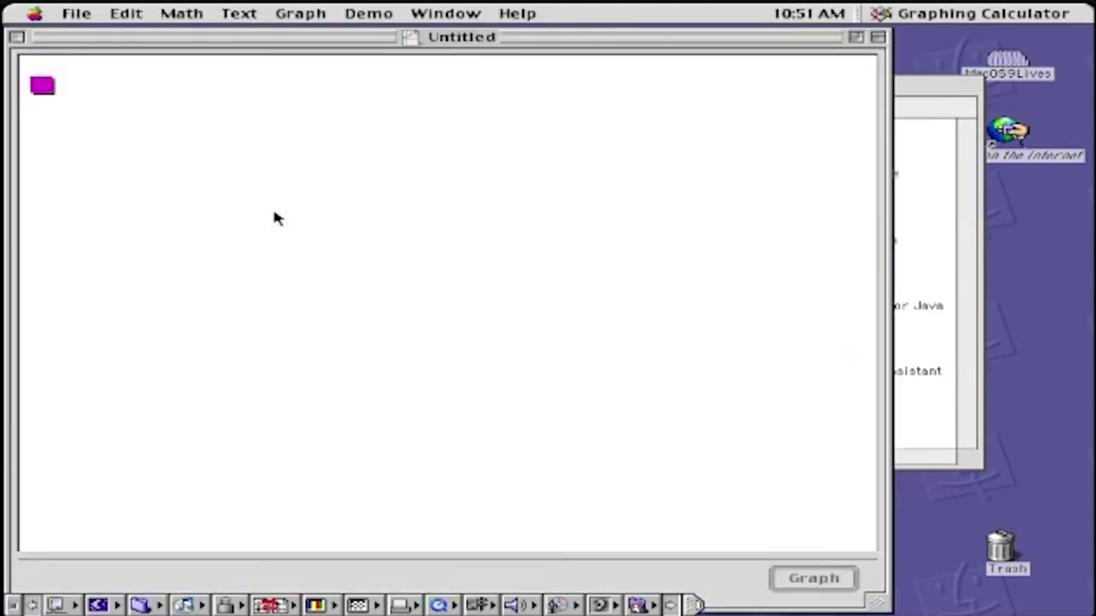
Enter the equation y = mx + b in Graphing Calculator and graph it
type("y = mx ")
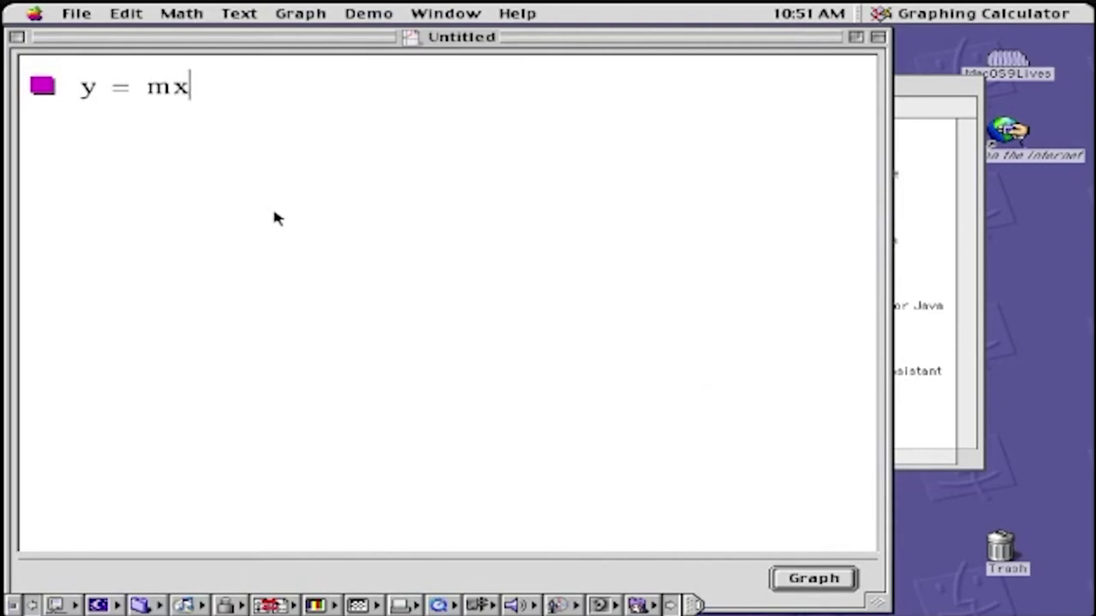
type("+ b")
key("Return")
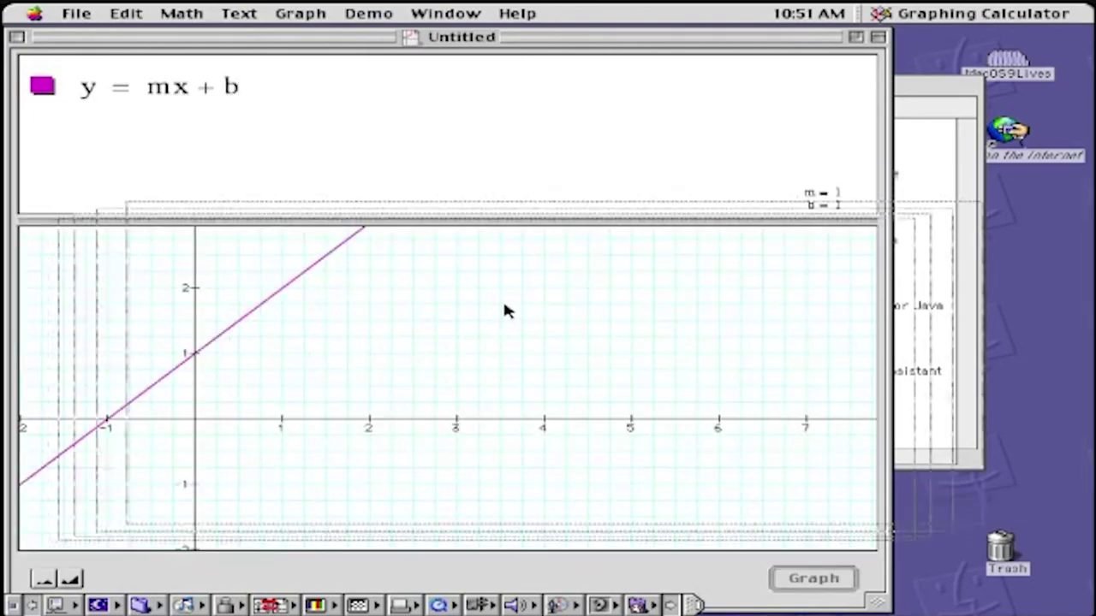
Run the Version 3 demo without saving the untitled graph, and quit Graphing Calculator
left_click(369, 14)
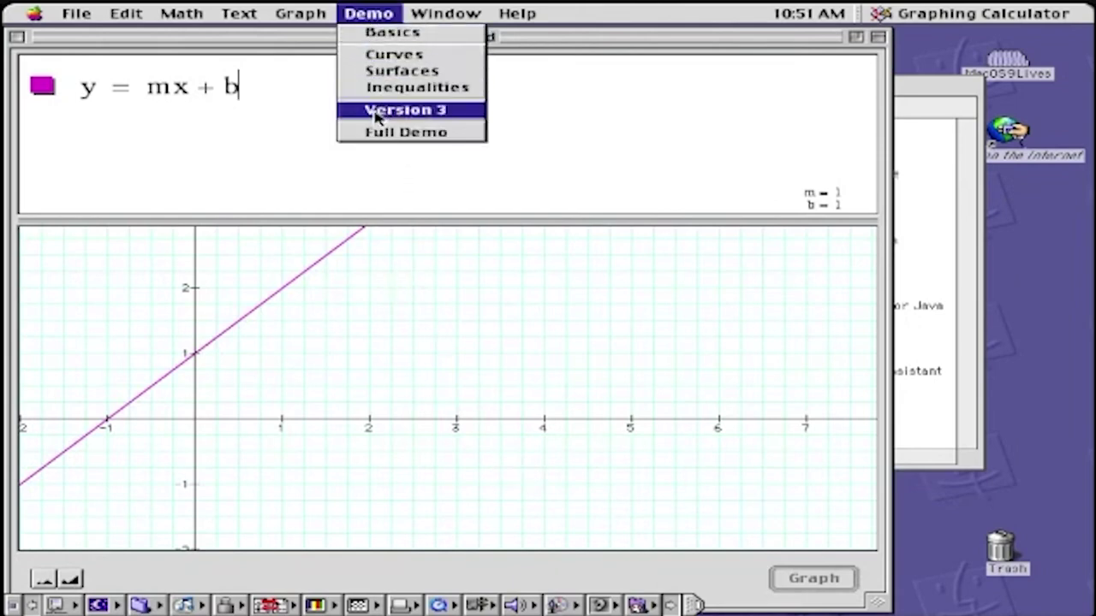
left_click(376, 111)
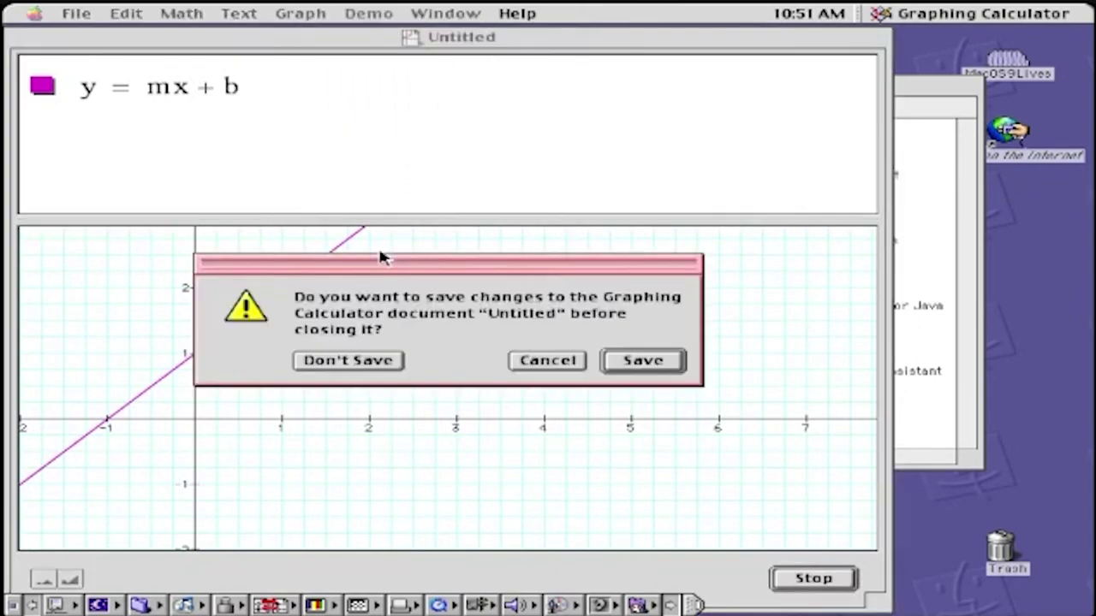
left_click(363, 362)
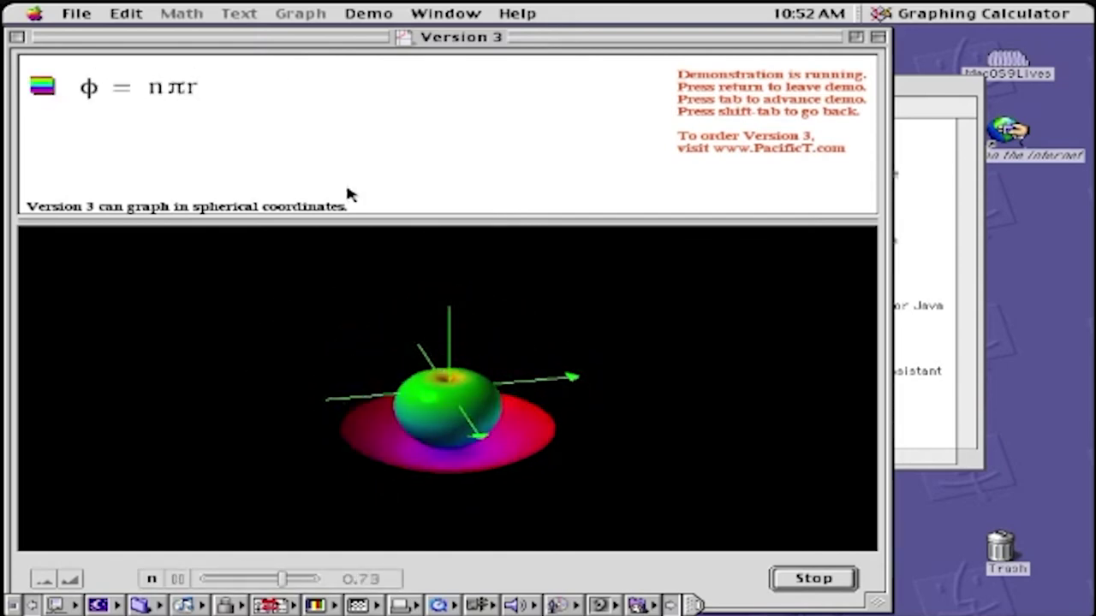
left_click(90, 17)
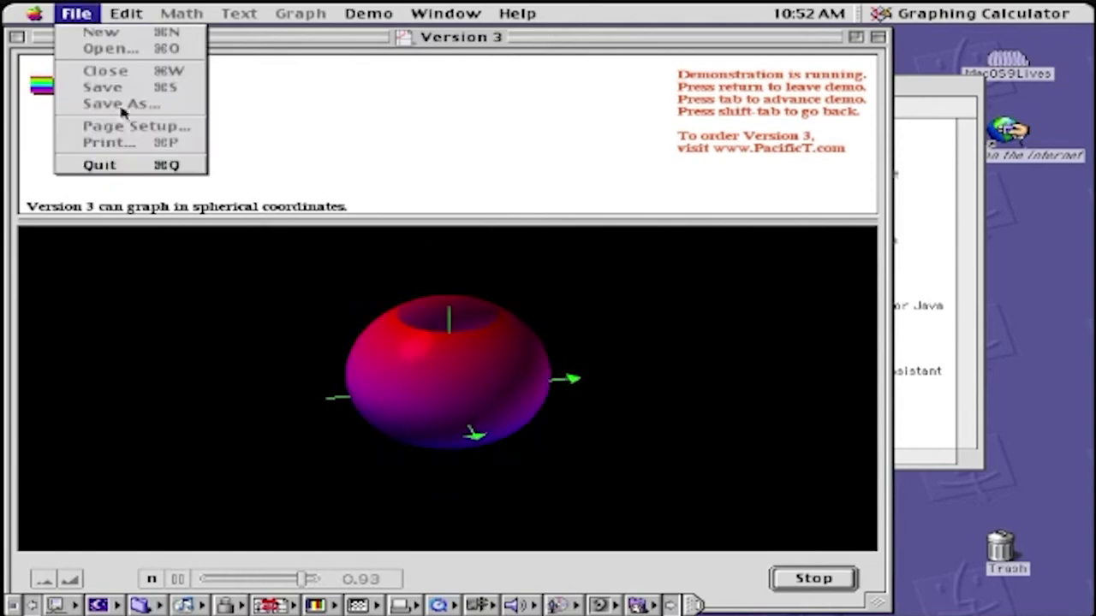
left_click(168, 165)
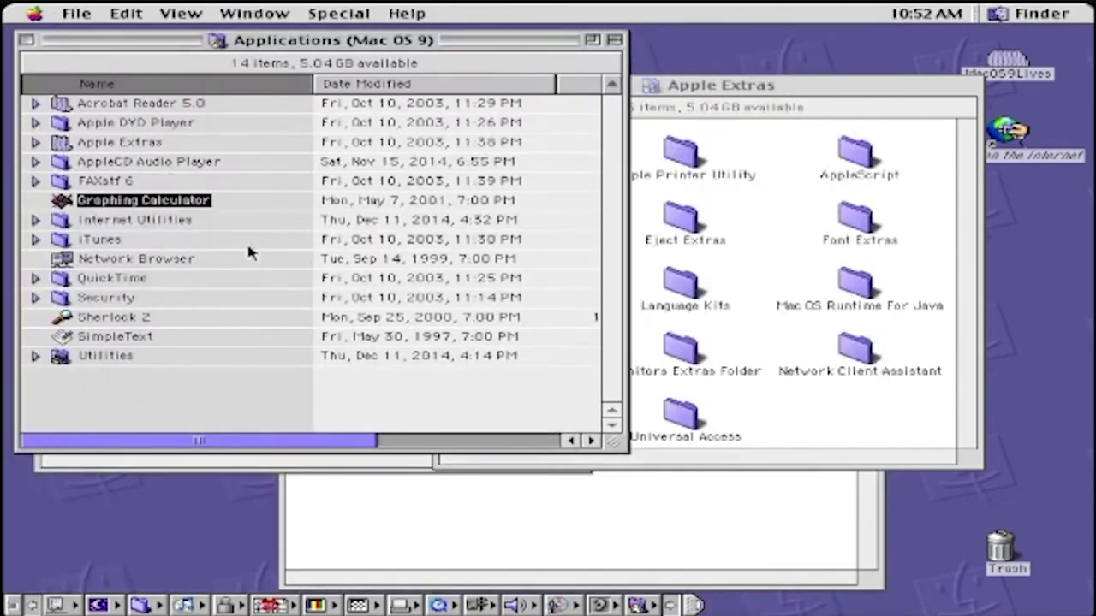
Open the Internet Utilities folder in Applications and switch to the Apple Rhapsody video in the browser
double_click(124, 222)
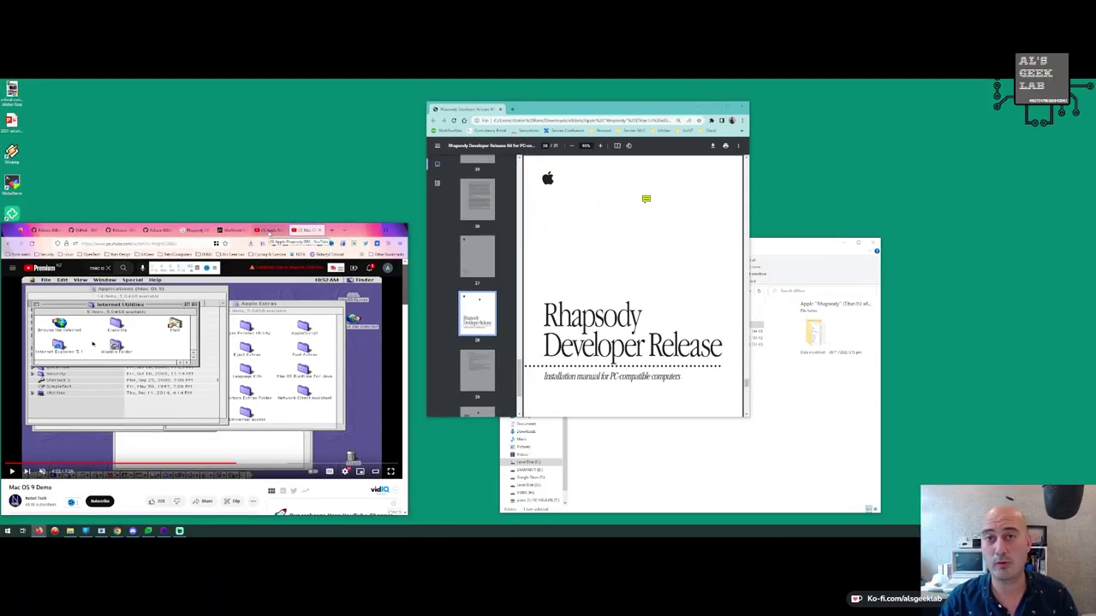
left_click(270, 231)
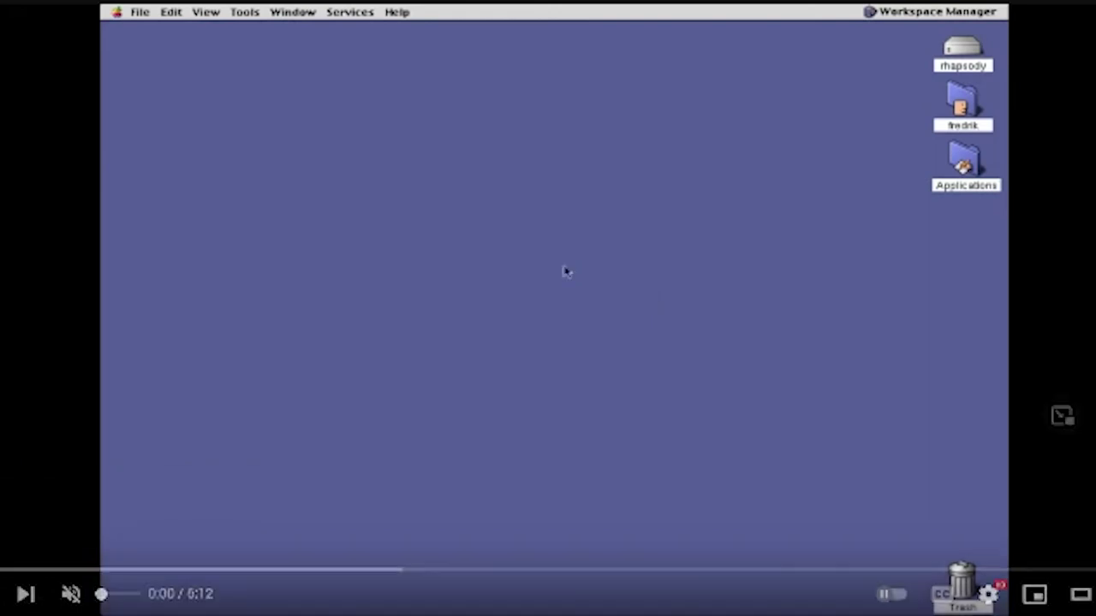
Open the user's home folder from the Rhapsody desktop and display its contents as icons
double_click(960, 120)
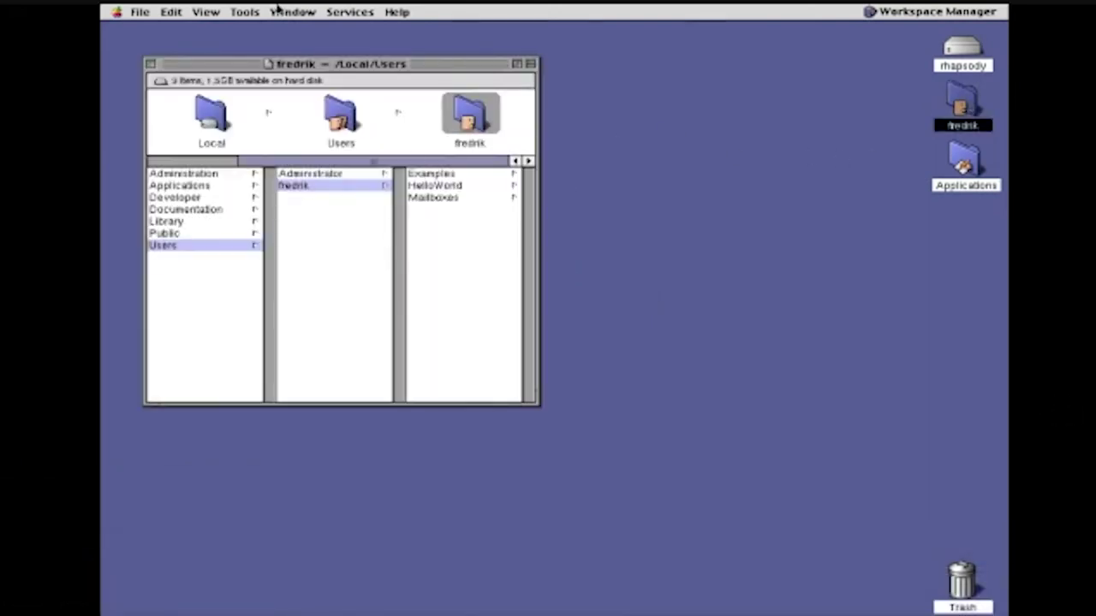
left_click(205, 12)
left_click(205, 29)
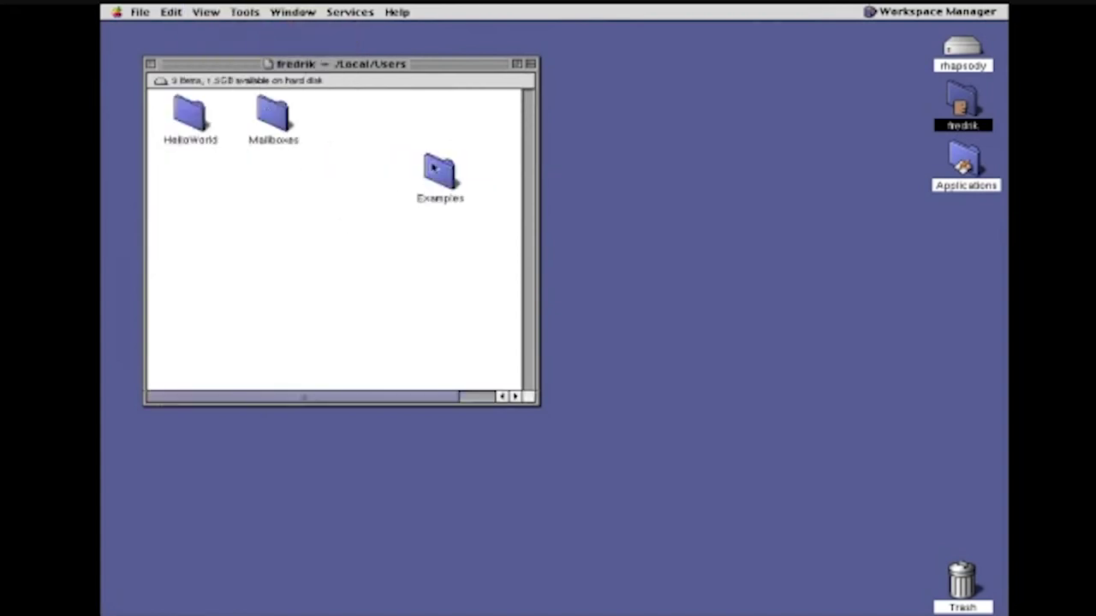
Open the MagnifyingGlass sample's PB.project from Examples/DTSsample, closing the home folder window
double_click(438, 171)
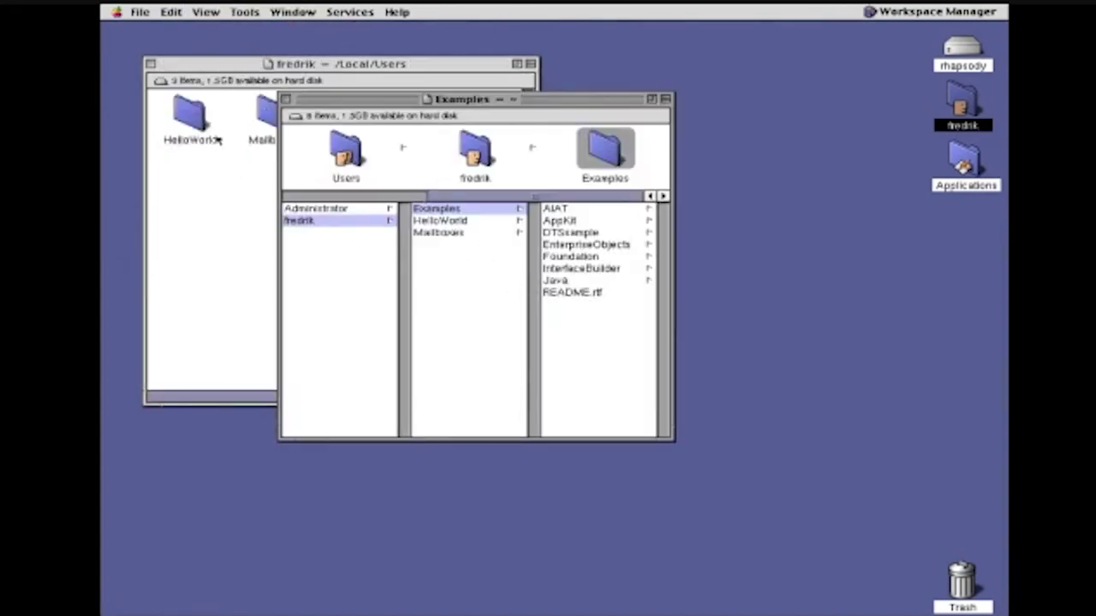
left_click(149, 64)
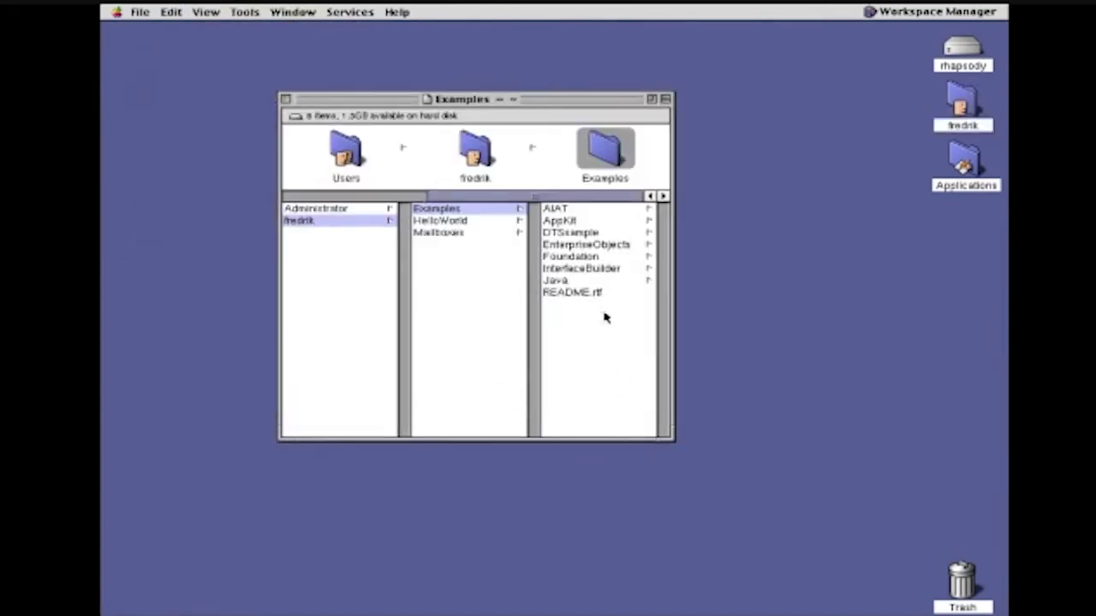
left_click(582, 233)
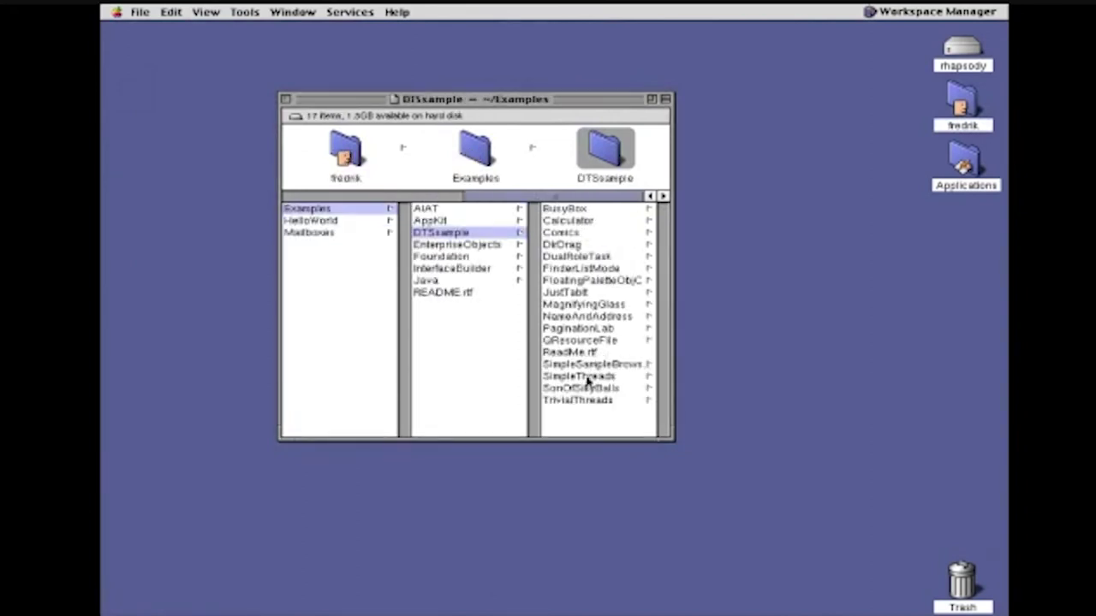
left_click(575, 305)
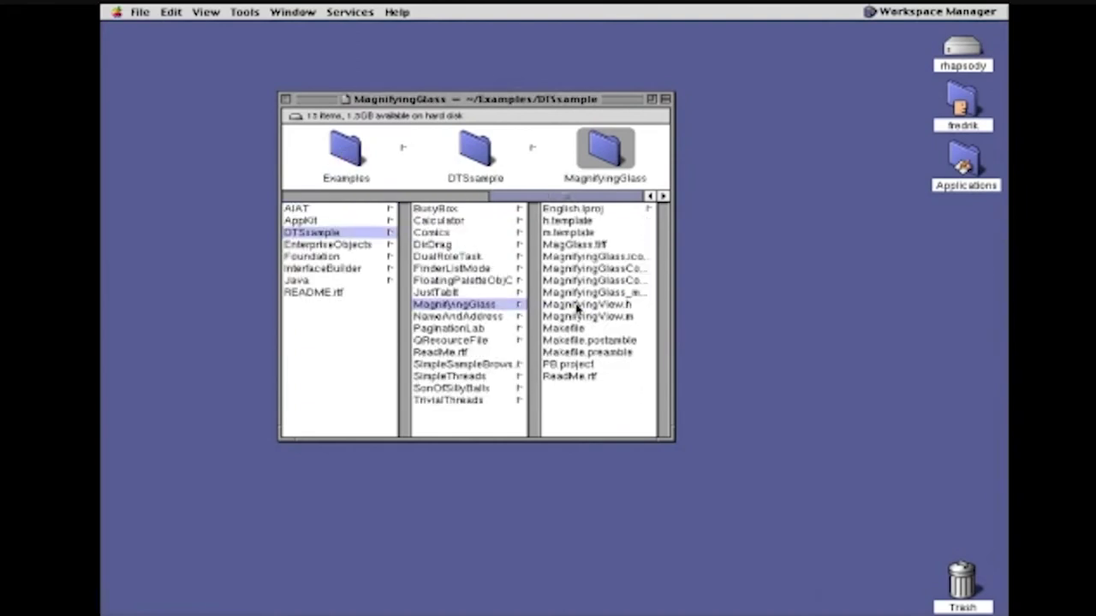
double_click(584, 366)
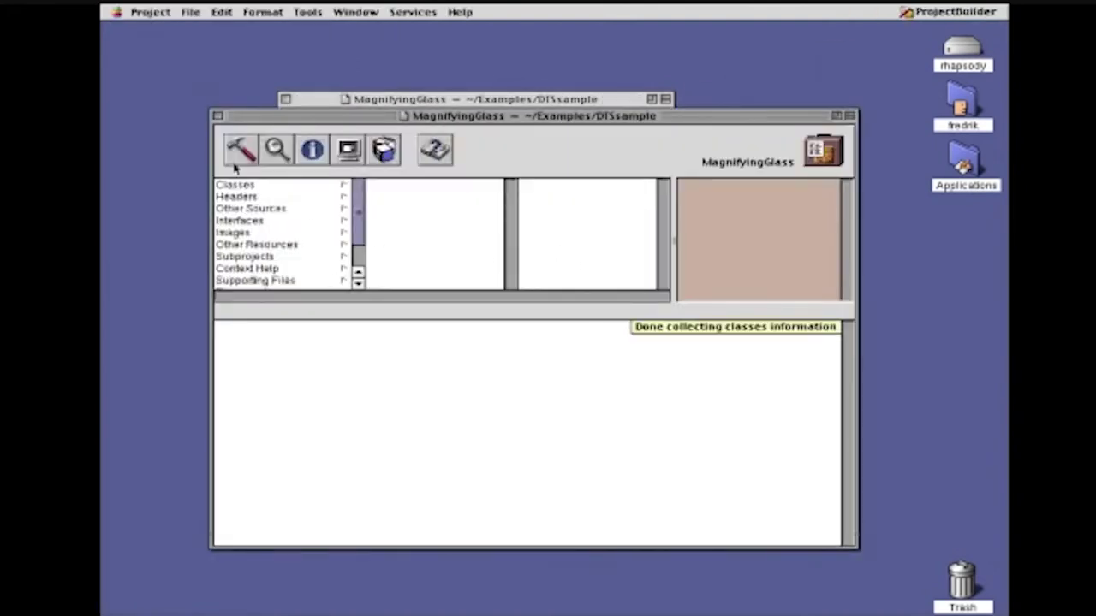
Build the MagnifyingGlass project and close the Project Build window
left_click(240, 151)
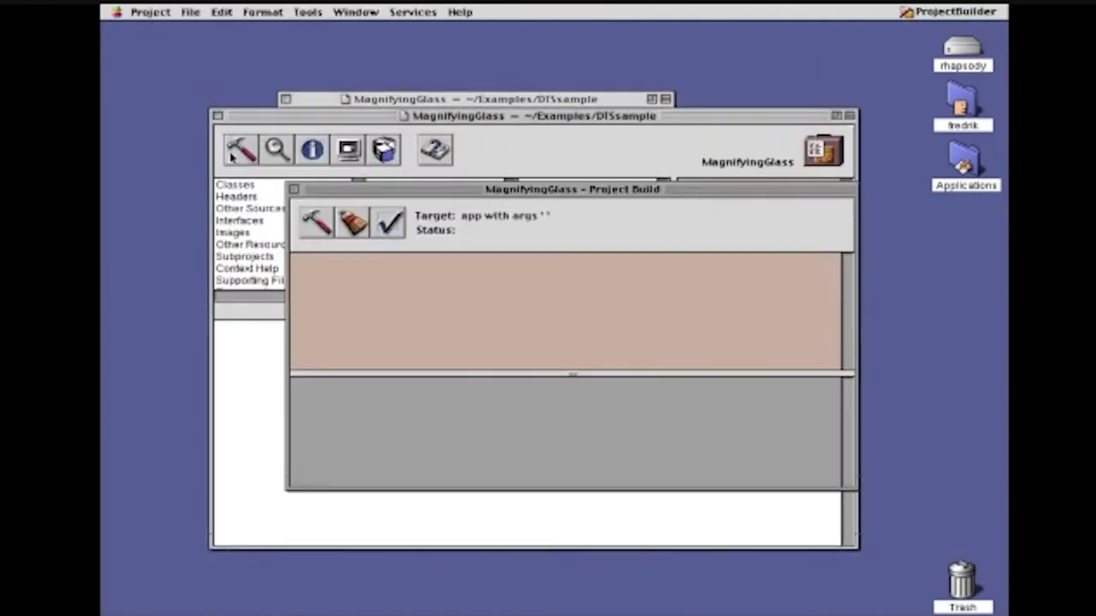
left_click(315, 220)
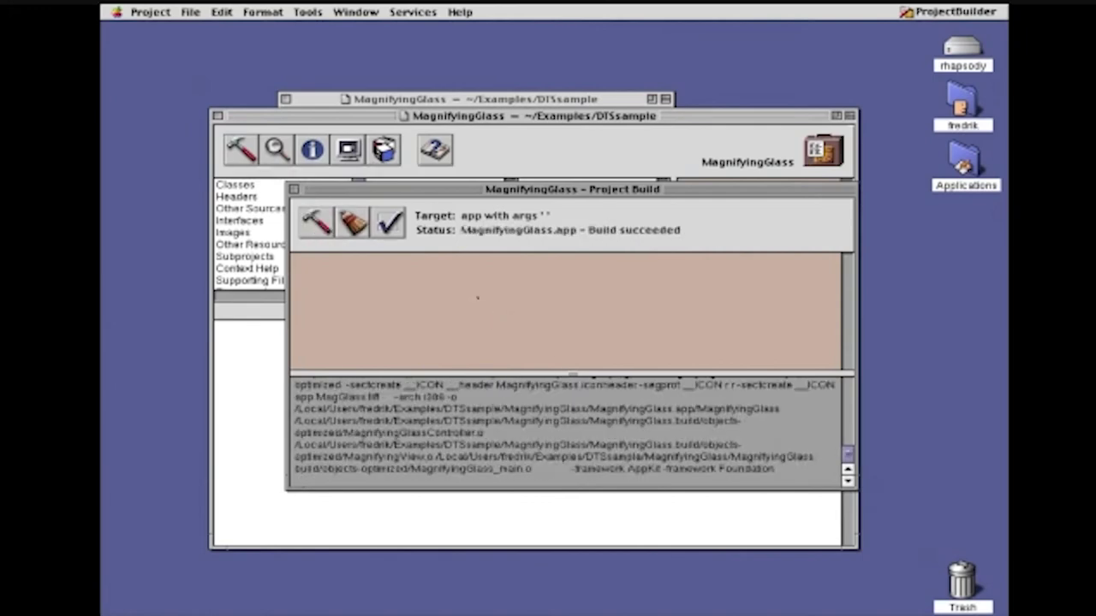
left_click(294, 190)
Launch the built MagnifyingGlass app and move its window to just below the Launch window
left_click(349, 151)
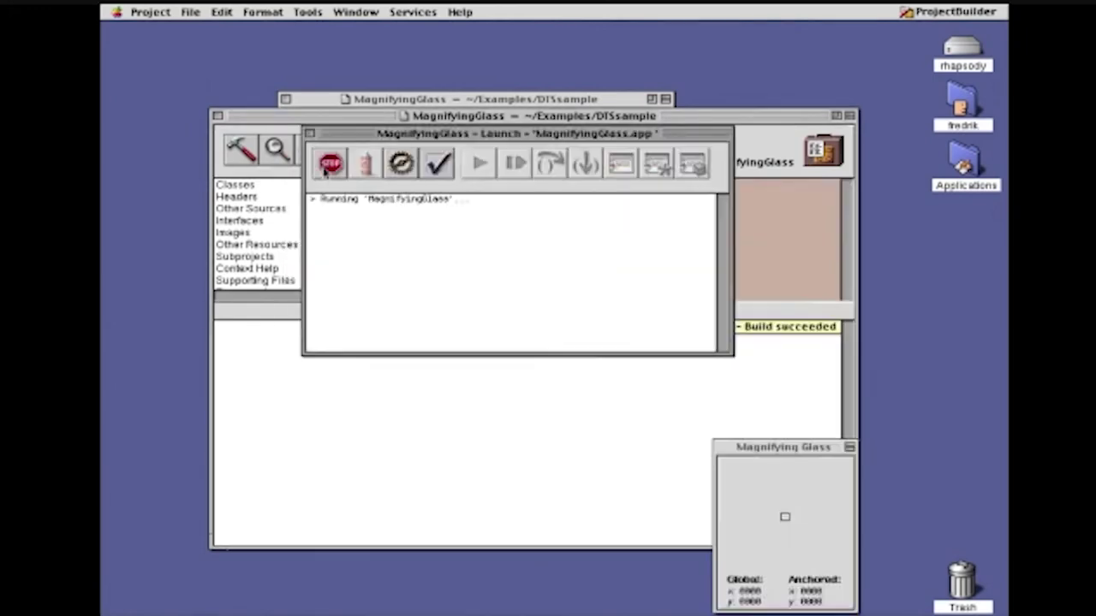
left_click(774, 450)
left_click_drag(774, 450, 547, 356)
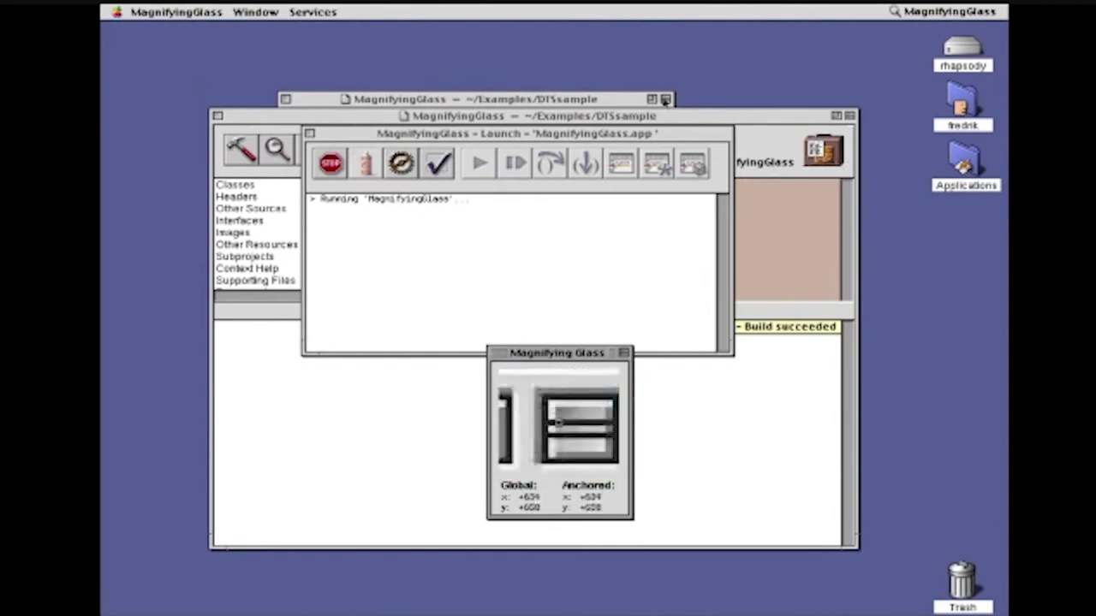
Quit the running MagnifyingGlass program and close its Launch and project windows
left_click(332, 167)
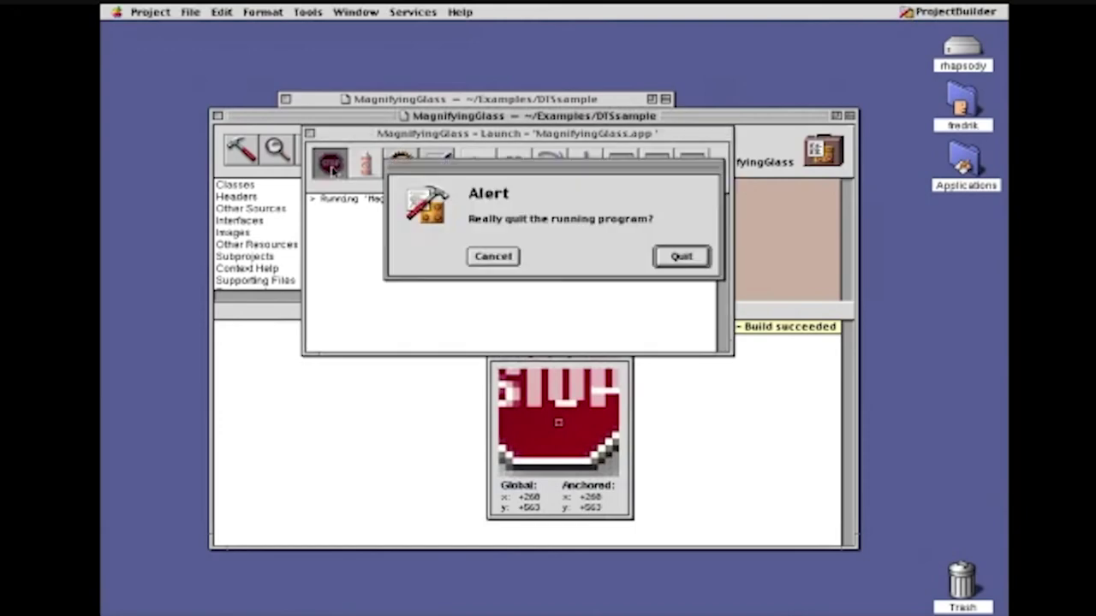
left_click(682, 258)
left_click(310, 133)
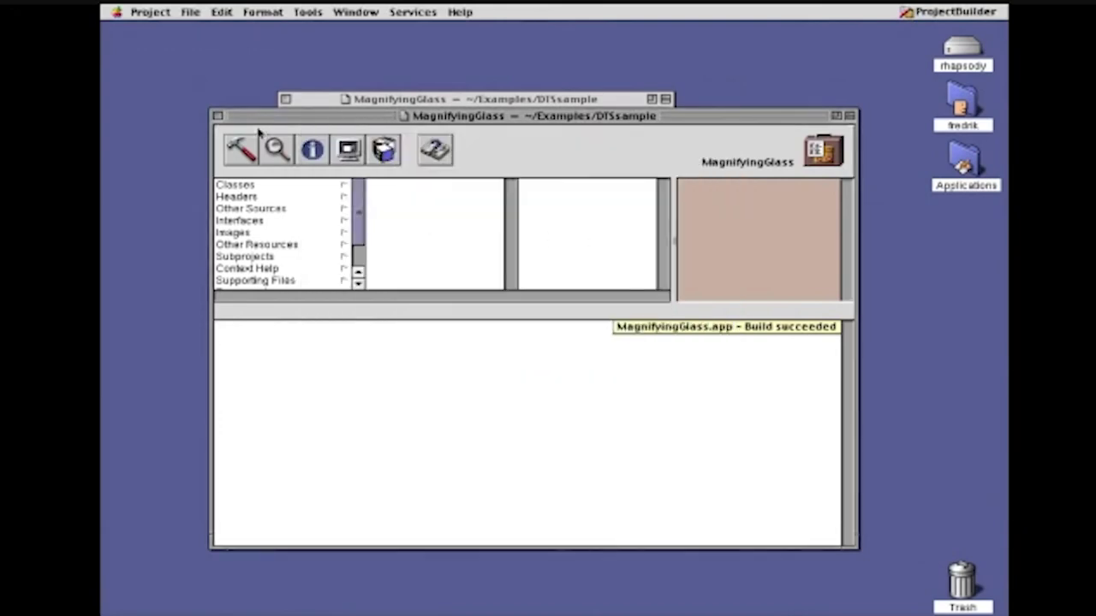
left_click(217, 117)
Look into the NameAndAddress sample folder and open PB.project from the Comics sample folder
left_click(328, 316)
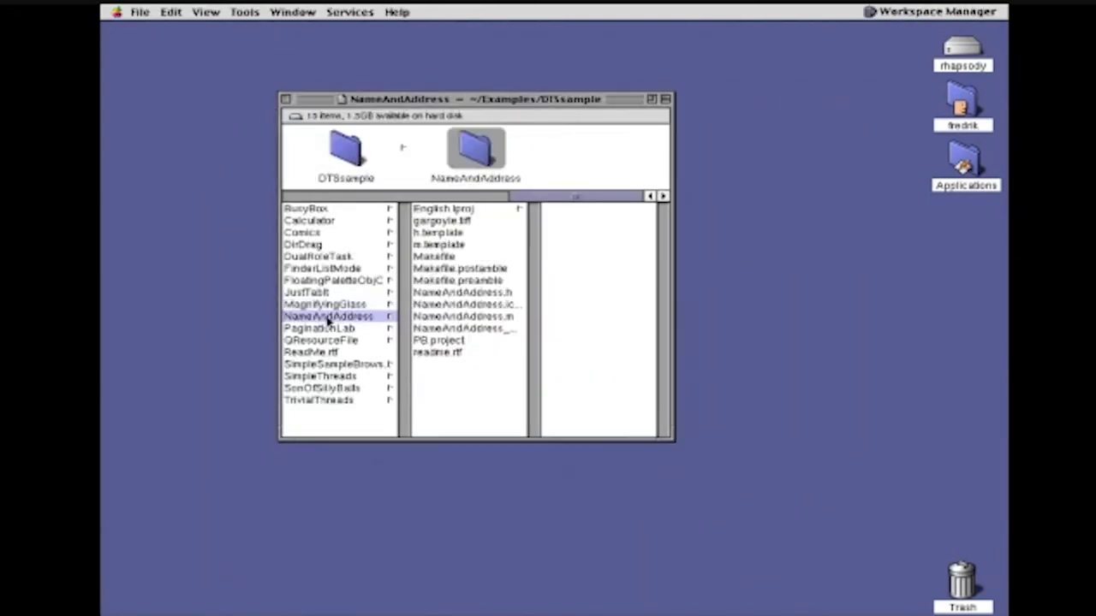
left_click(333, 232)
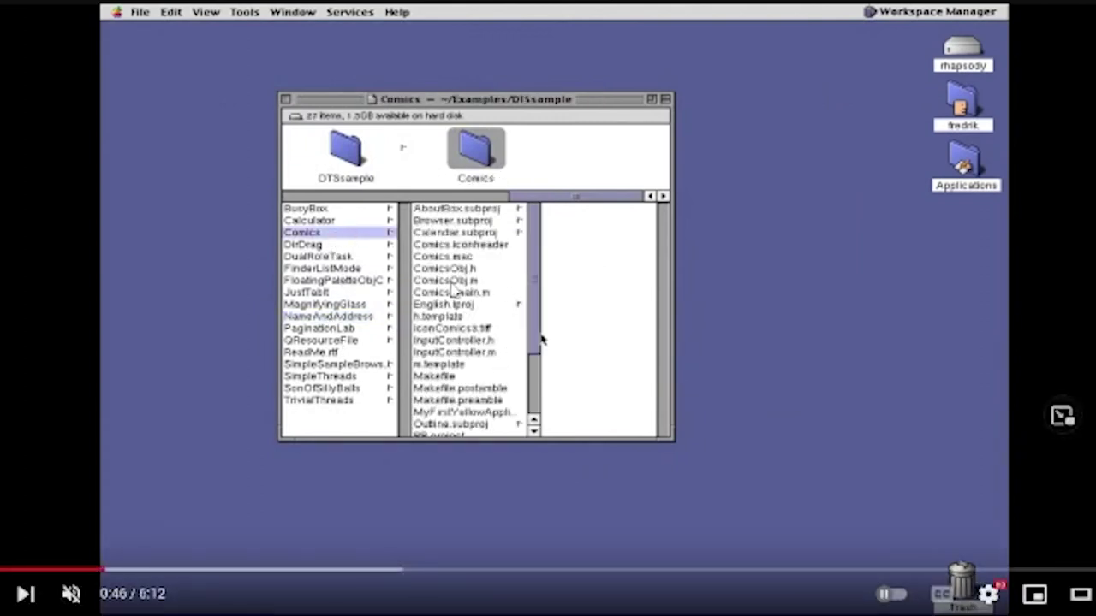
left_click(539, 367)
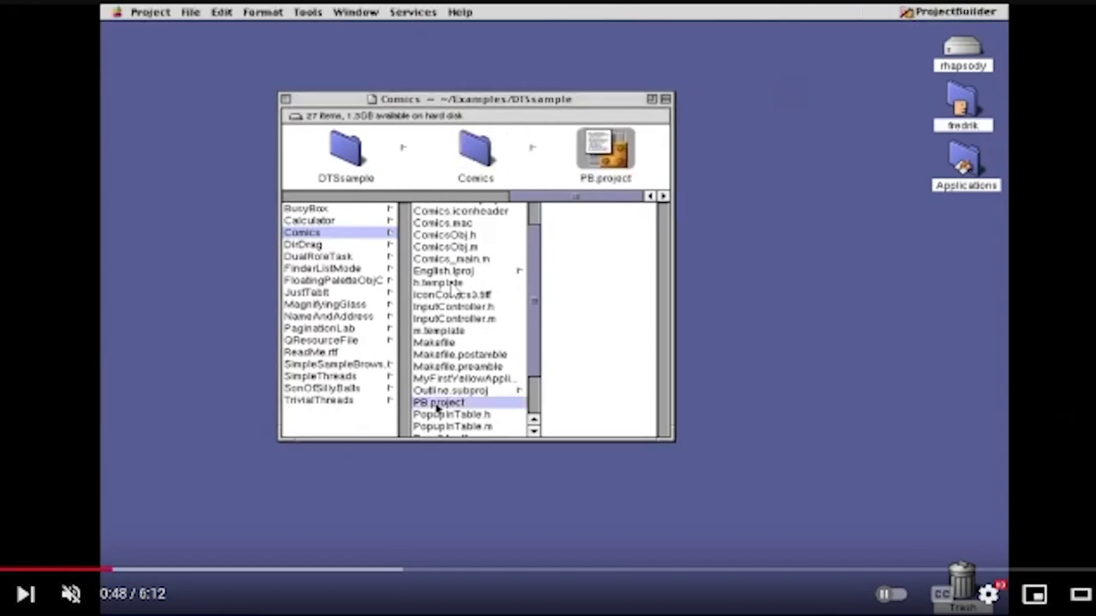
Open the Comics project, build it and close the Project Build window
double_click(436, 404)
left_click(258, 167)
left_click(308, 226)
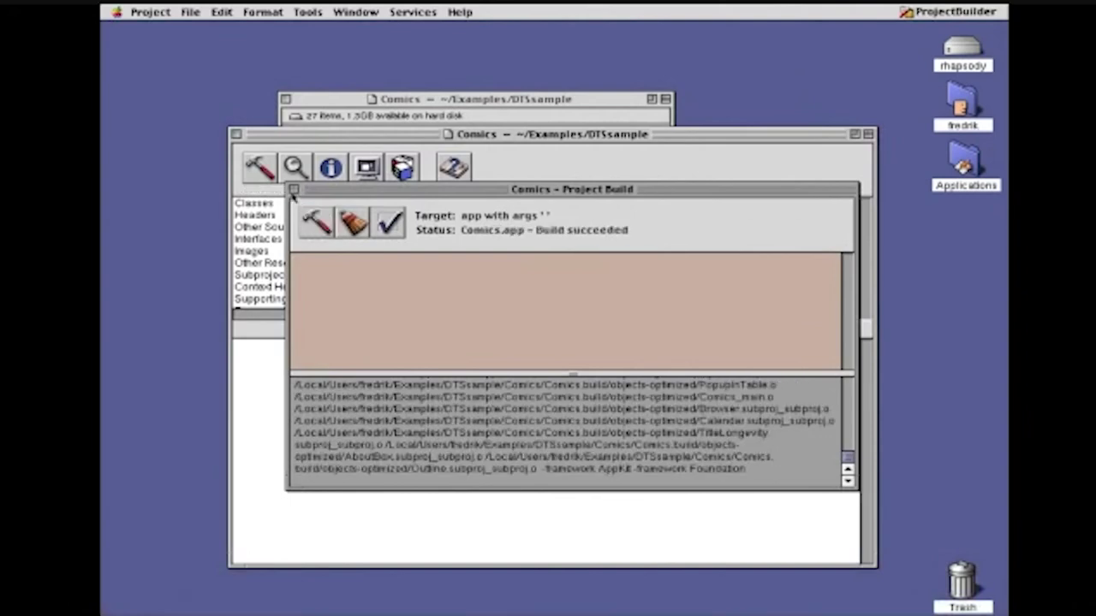
left_click(293, 190)
Launch the built Comics app and move its Input window up to overlap the lower part of the Launch window
left_click(366, 168)
left_click(329, 164)
left_click(258, 347)
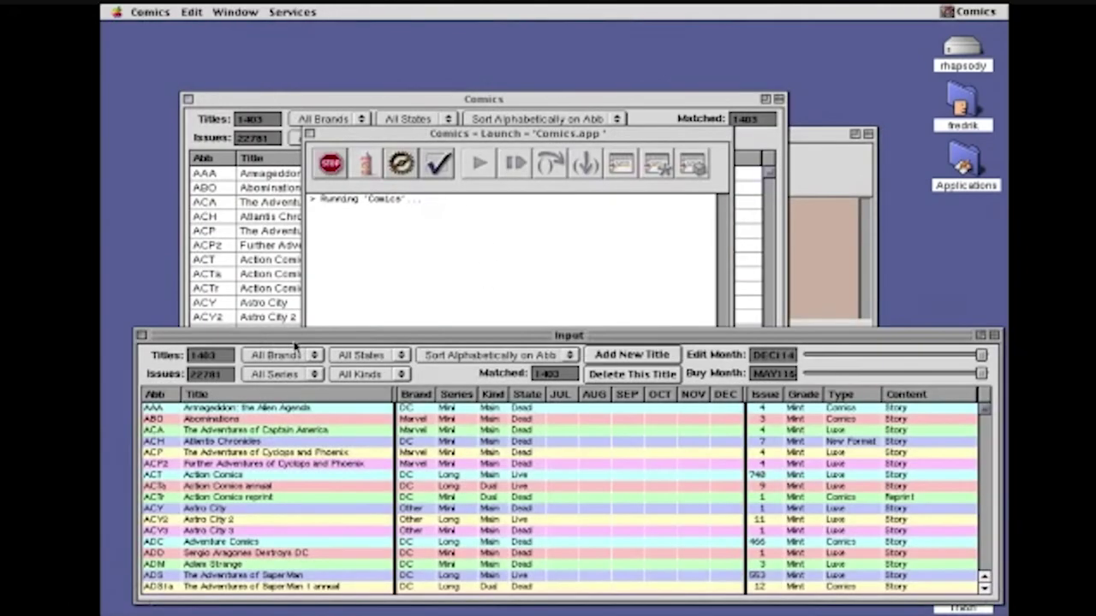
left_click_drag(295, 337, 306, 260)
Limit the Input list to Marvel, Long, Dead titles sorted on title, move the months earlier and look through the list to its end
left_click_drag(982, 278, 937, 280)
left_click(97, 569)
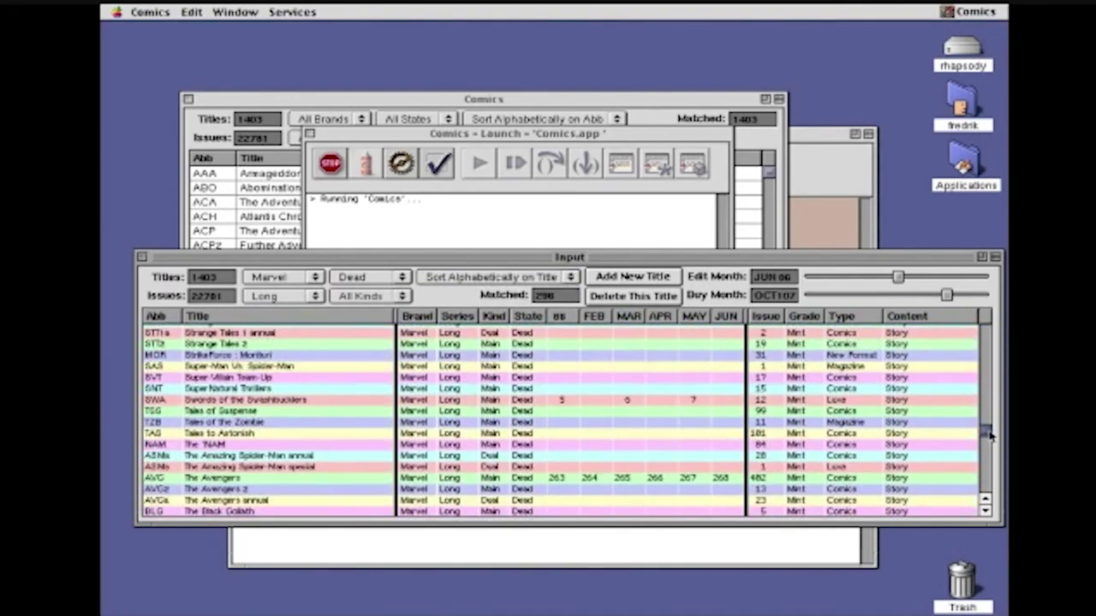
left_click_drag(986, 432, 985, 488)
Quit the Comics app and close its Launch and project windows
left_click(150, 12)
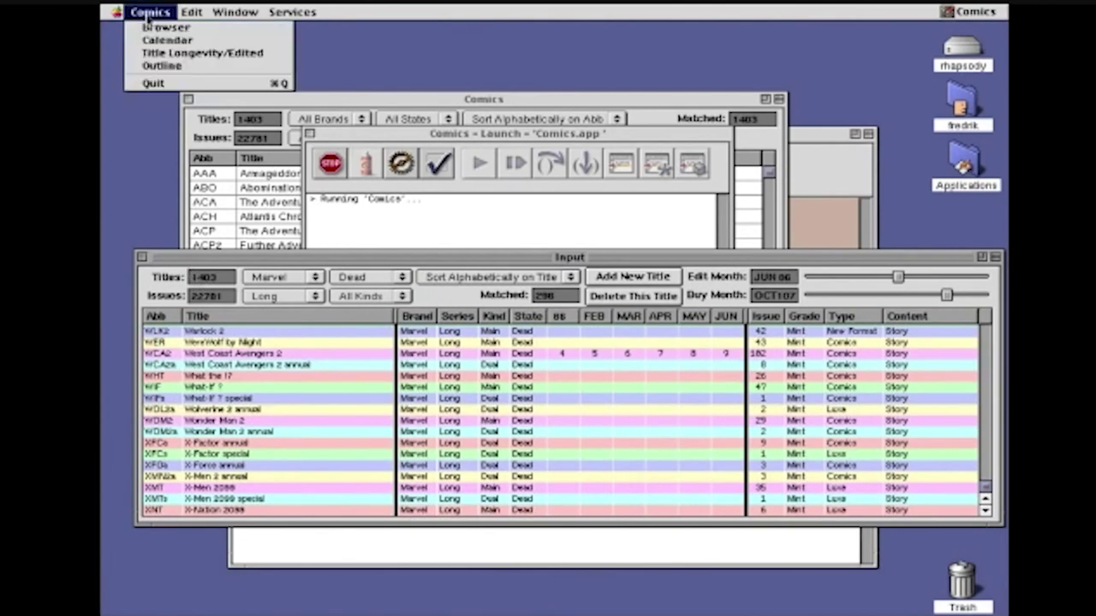
left_click(152, 83)
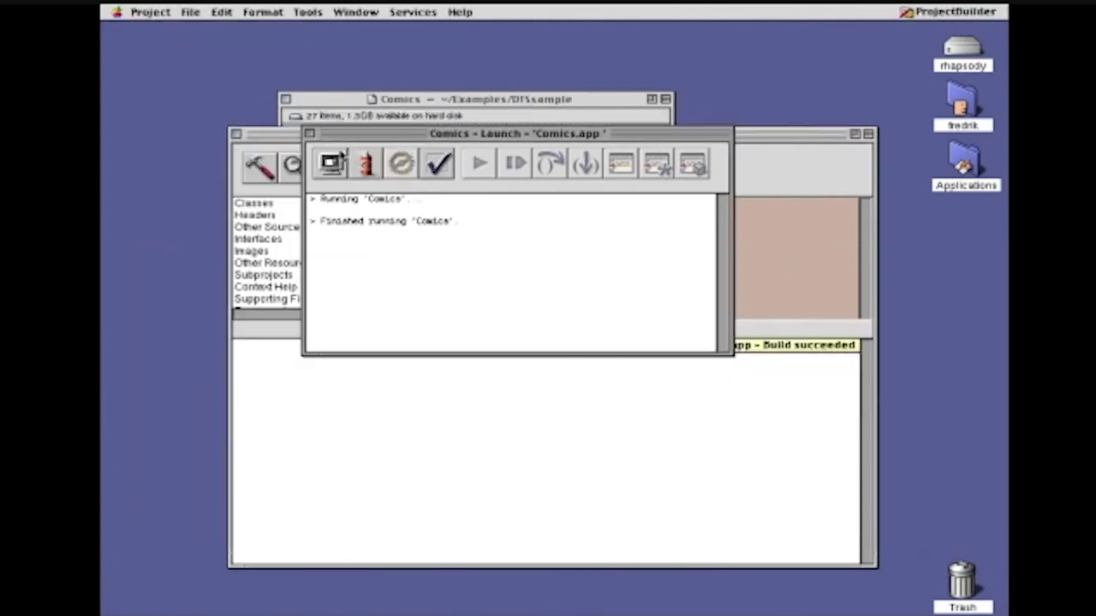
left_click(304, 134)
left_click(236, 134)
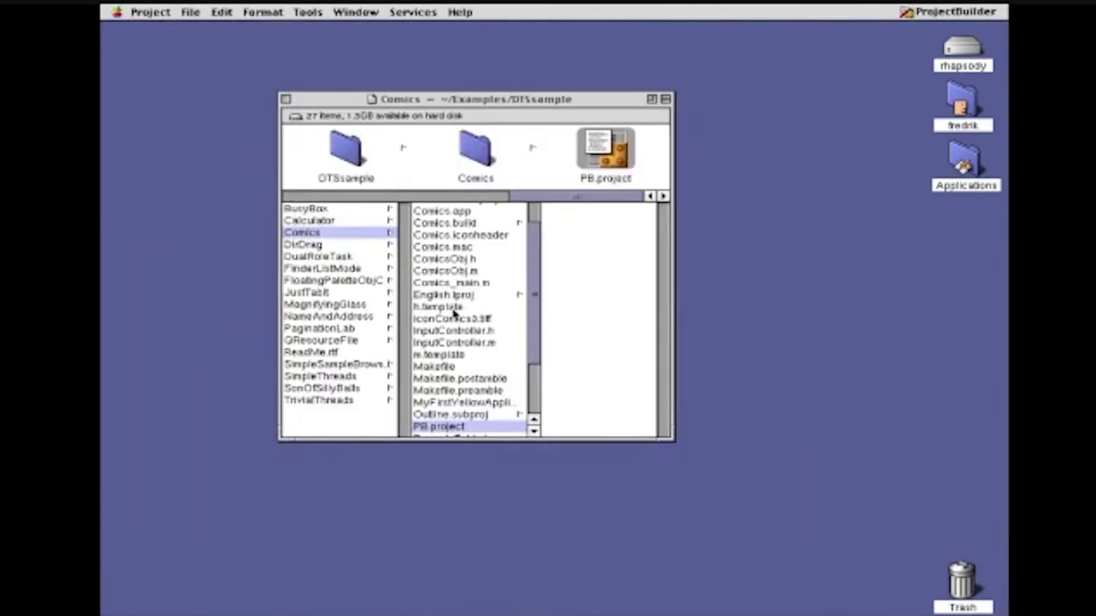
Open PB.project from the SonOfSillyBalls sample folder
left_click(343, 382)
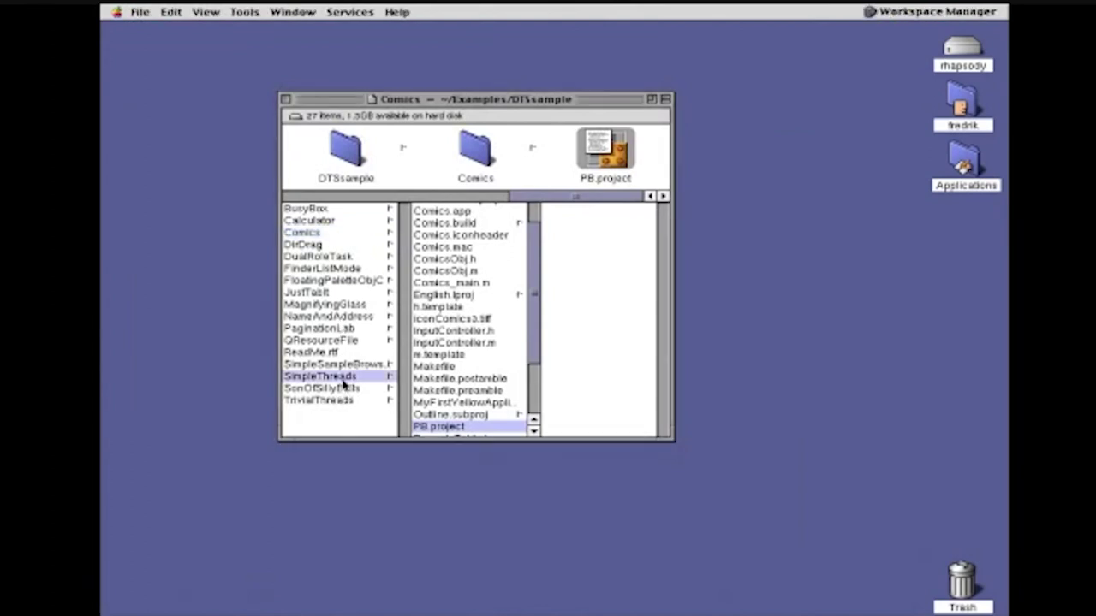
left_click(342, 390)
double_click(459, 304)
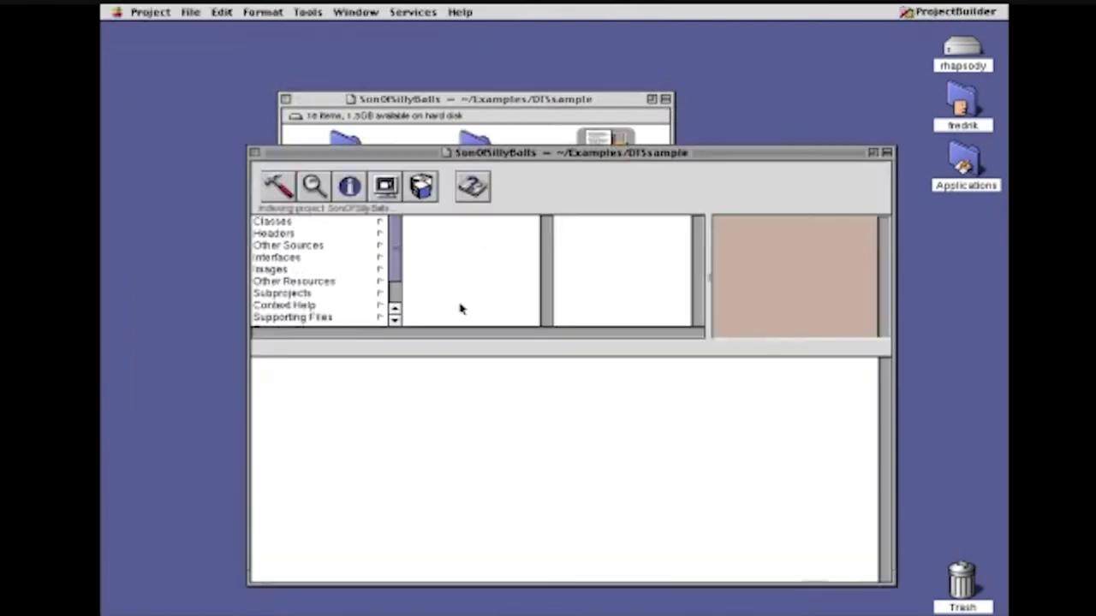
Build the SonOfSillyBalls project and close the Project Build window
left_click(277, 184)
left_click(317, 219)
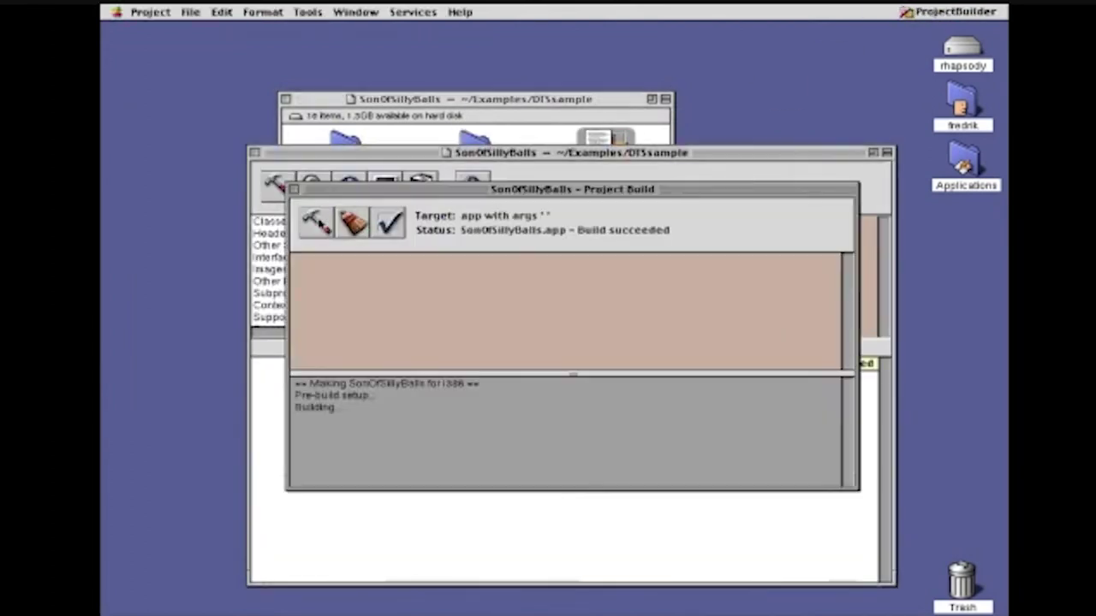
left_click(293, 190)
Launch the built SonOfSillyBalls app with its window beside the Launch window and raise the Ball Rate to about 4.85
left_click(386, 183)
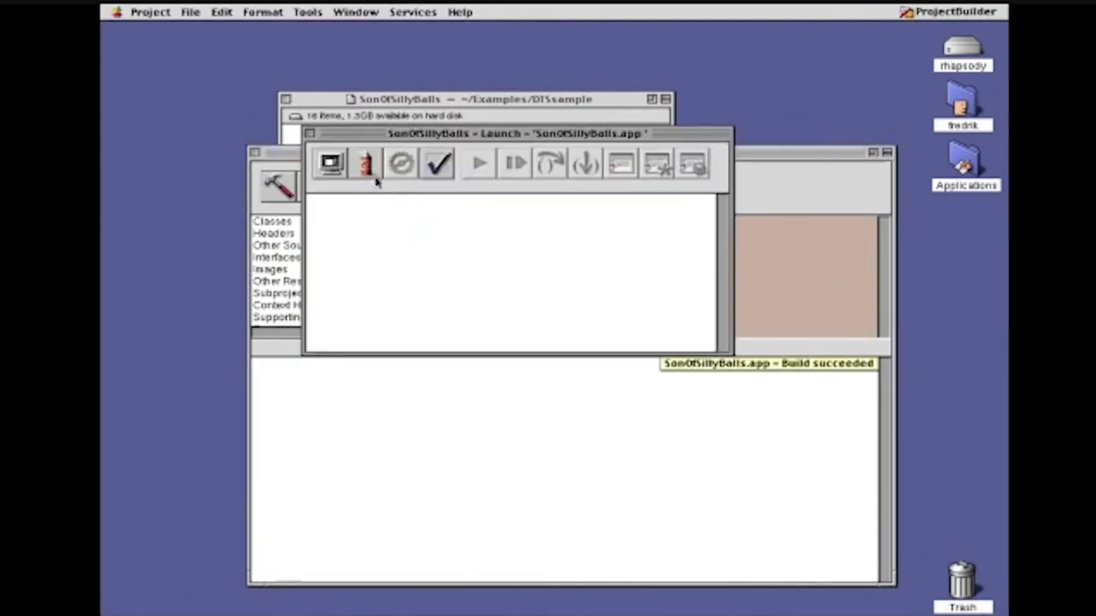
left_click(330, 163)
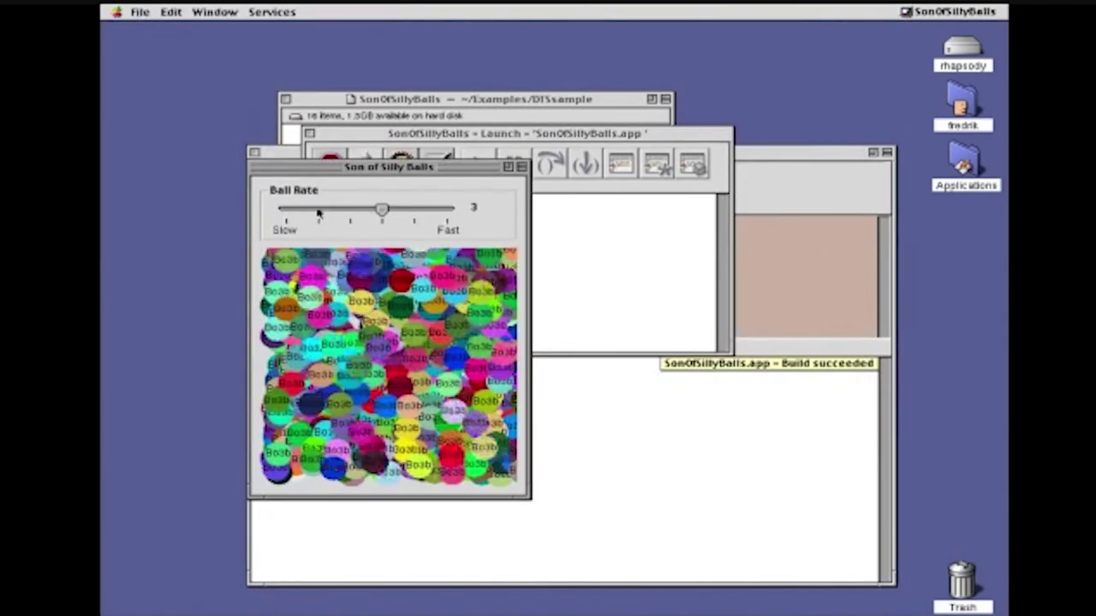
left_click_drag(377, 166, 723, 144)
left_click_drag(728, 190, 917, 64)
Close the SonOfSillyBalls Launch and project windows while leaving the balls app running
left_click(535, 257)
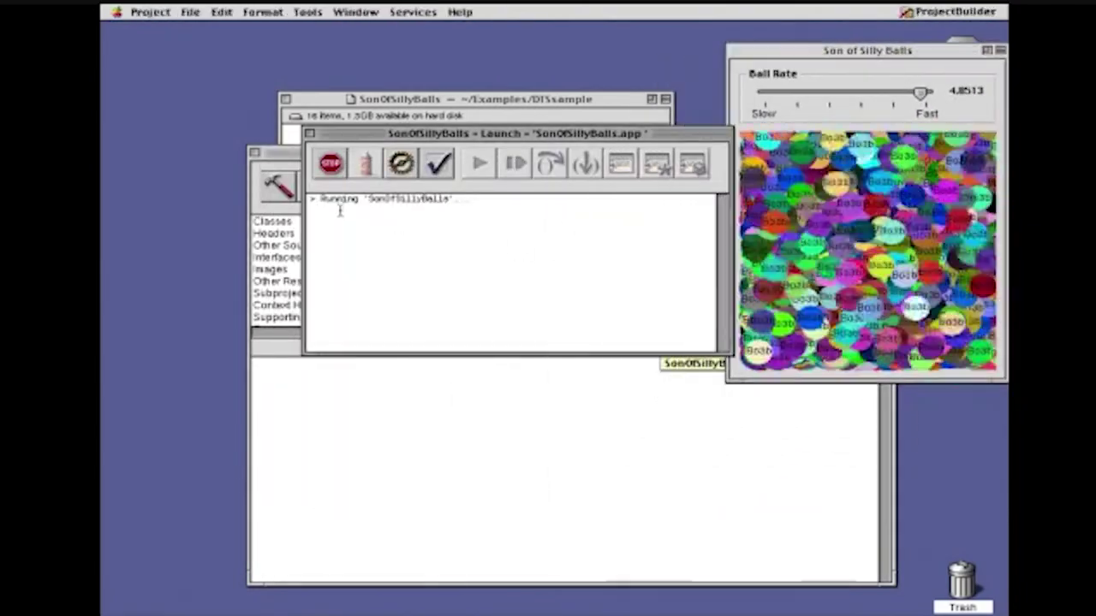
left_click(310, 134)
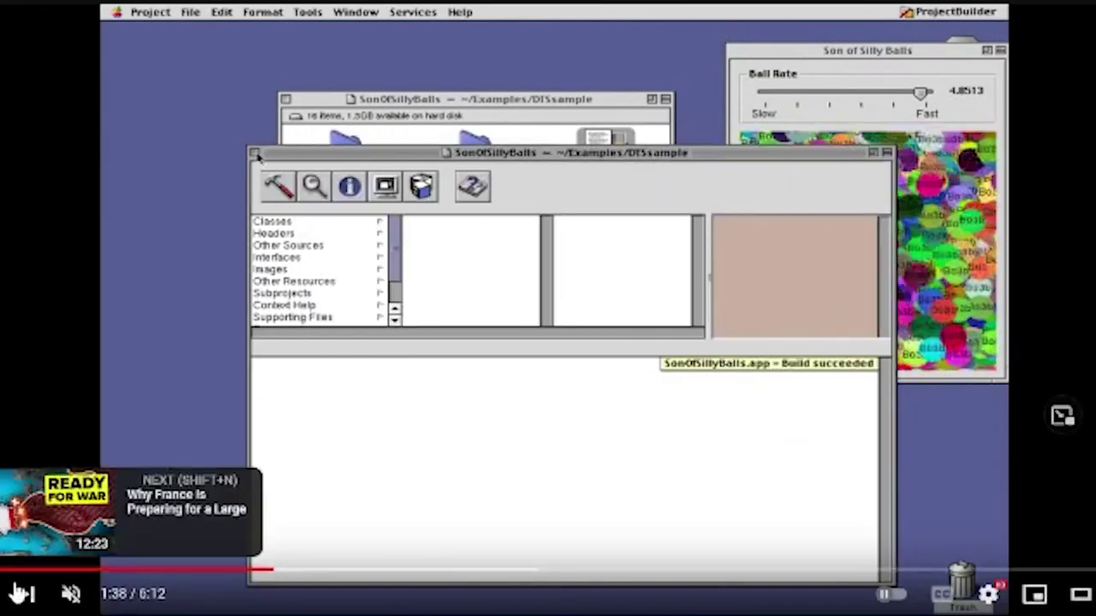
left_click(255, 153)
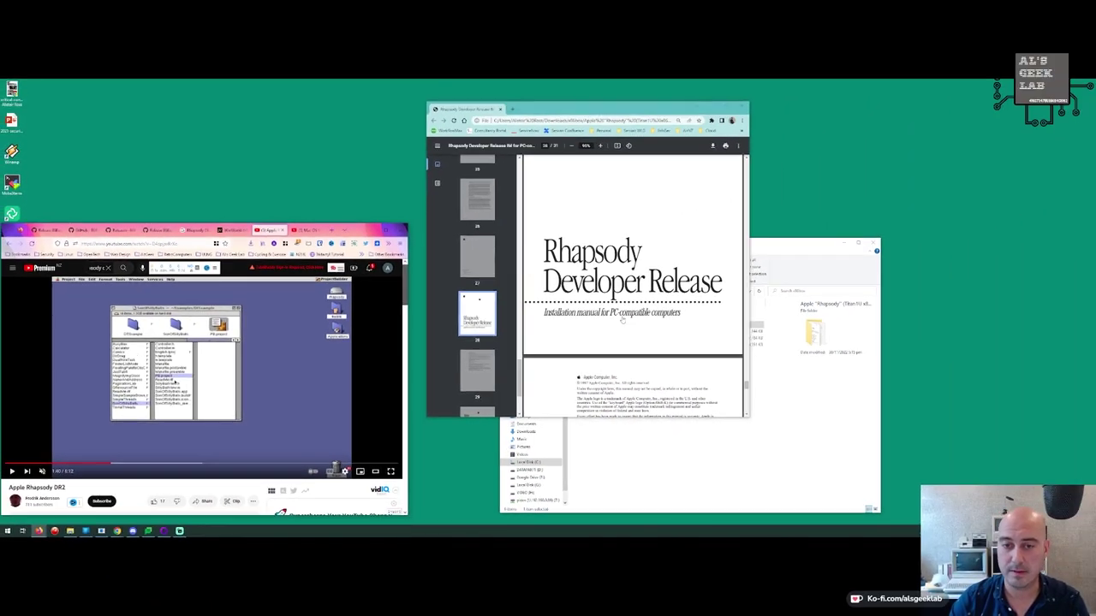
Examine the title page and copyright notice of the Rhapsody Developer Release PDF manual and enlarge its window
scroll(623, 320, "down", 1)
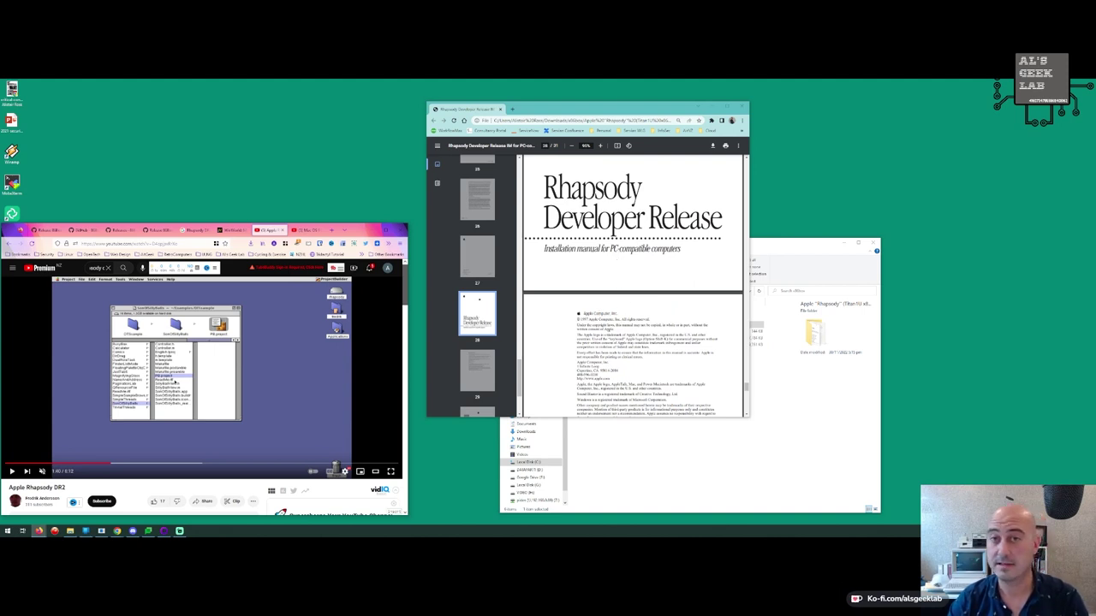
scroll(602, 325, "down", 1)
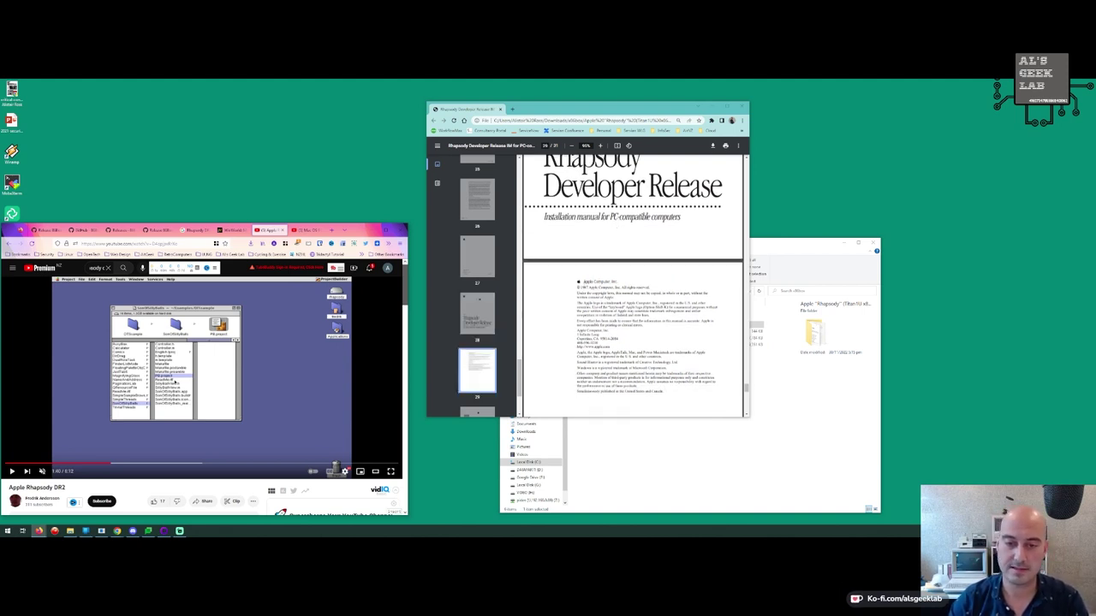
scroll(599, 291, "up", 4)
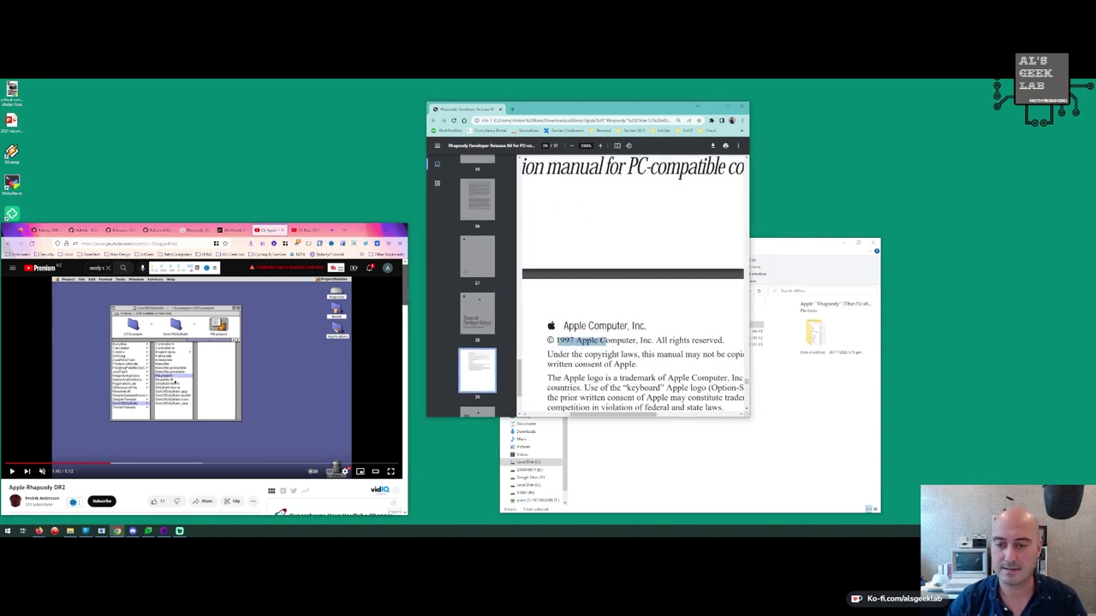
scroll(634, 282, "down", 4)
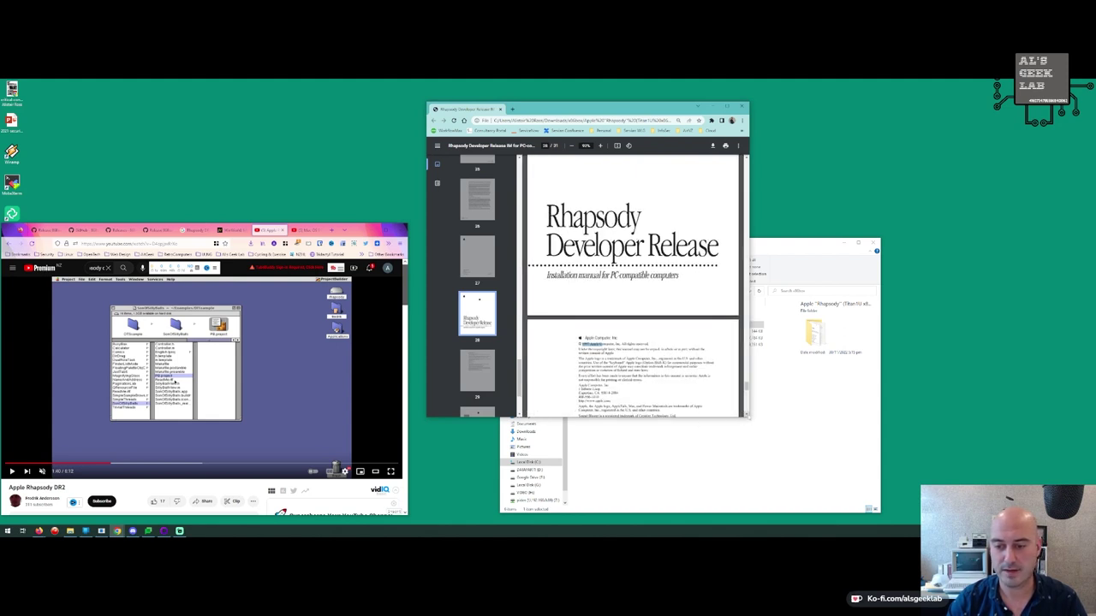
left_click_drag(750, 417, 772, 493)
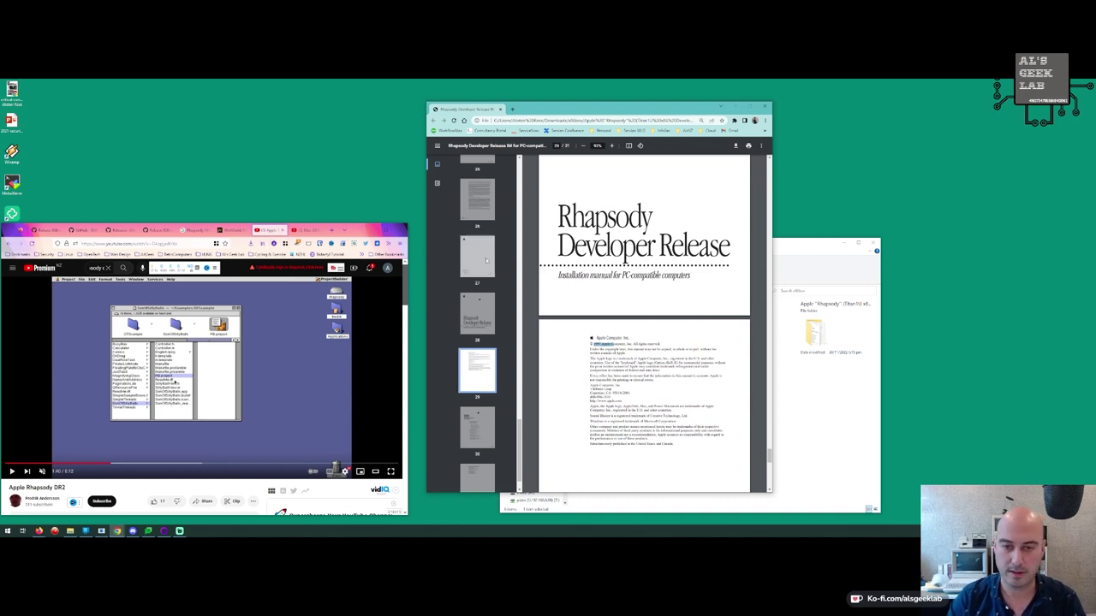
Go to page 1 of the manual, the Welcome to Rhapsody chapter with the system requirements
scroll(488, 403, "down", 1)
scroll(488, 404, "up", 10)
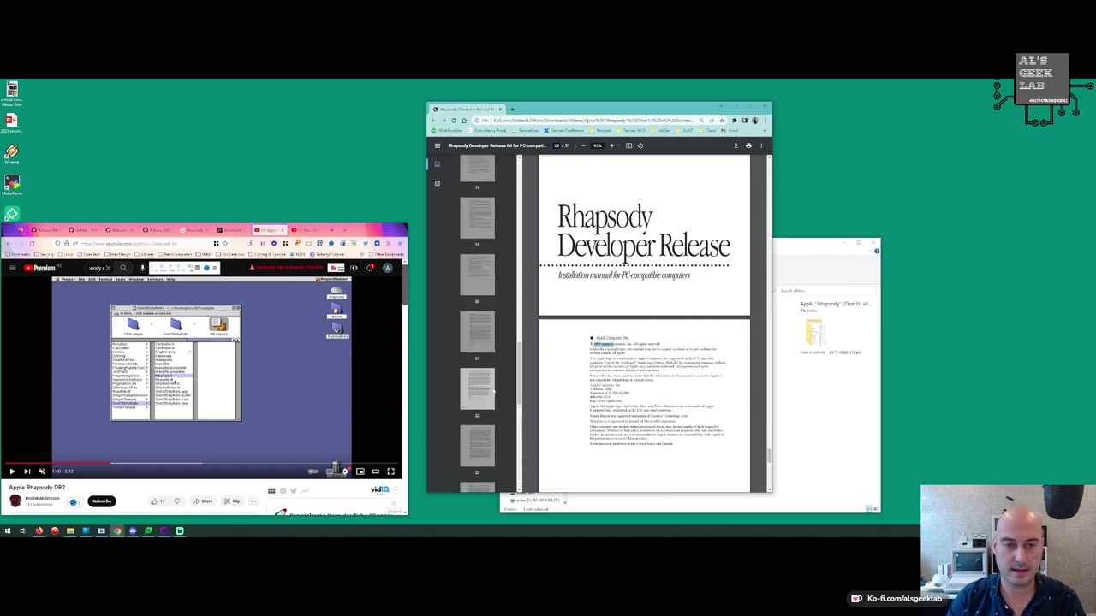
scroll(518, 343, "up", 8)
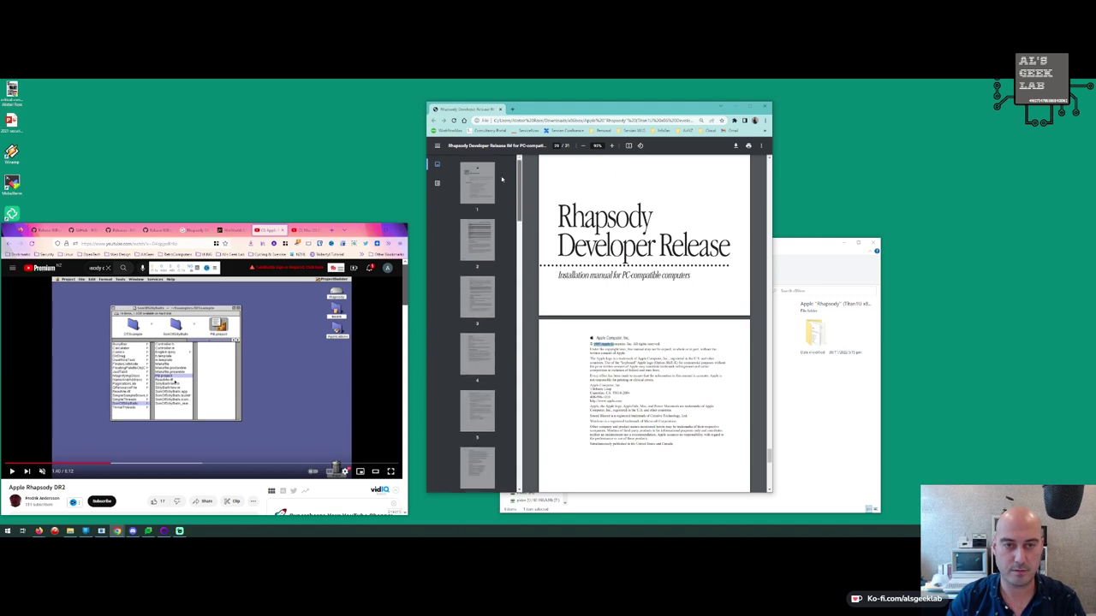
left_click(477, 183)
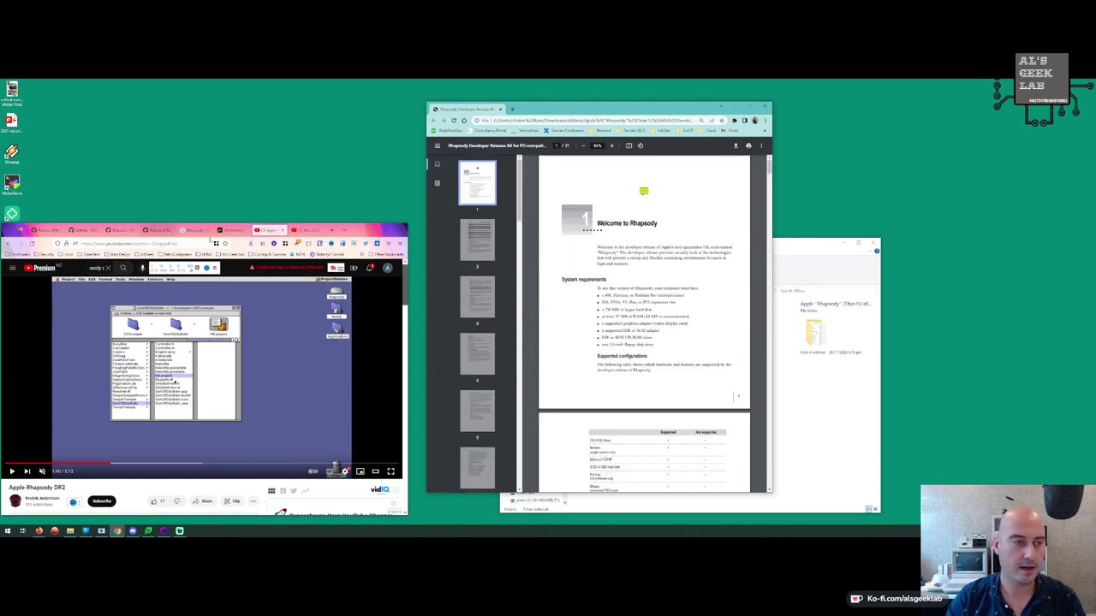
Switch to the WinWorld page in Firefox and view the Mac OS X 10.0 release with its screenshot
left_click(231, 230)
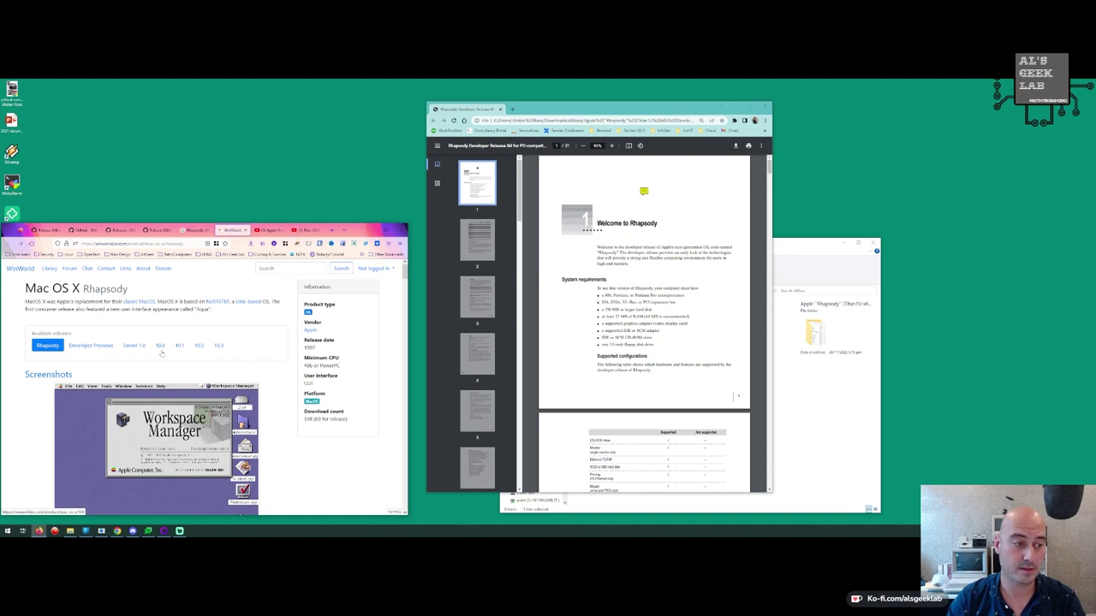
left_click(160, 347)
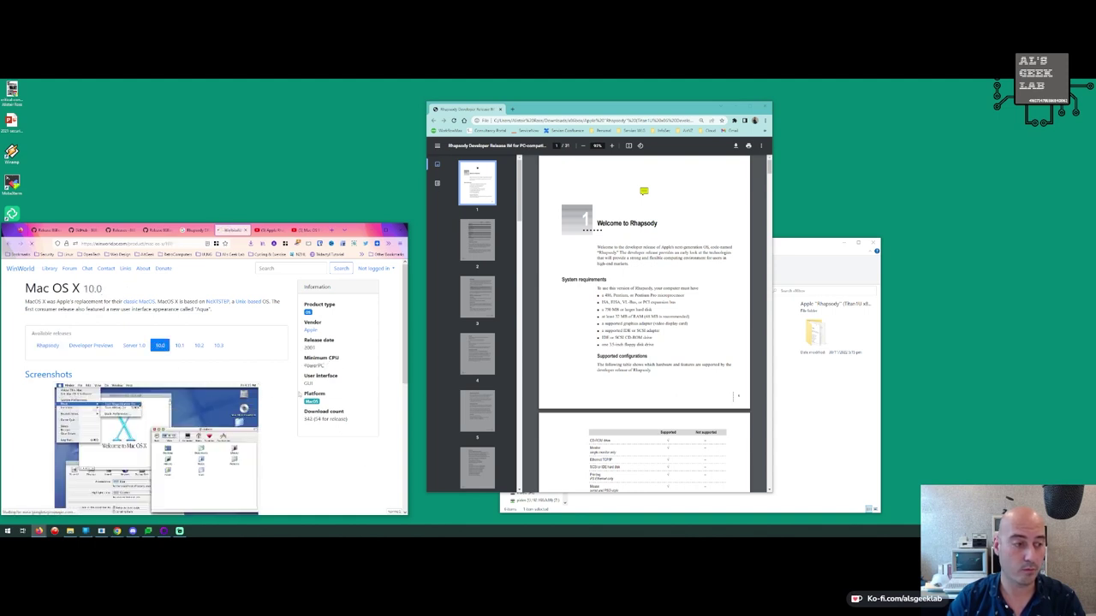
scroll(163, 368, "down", 1)
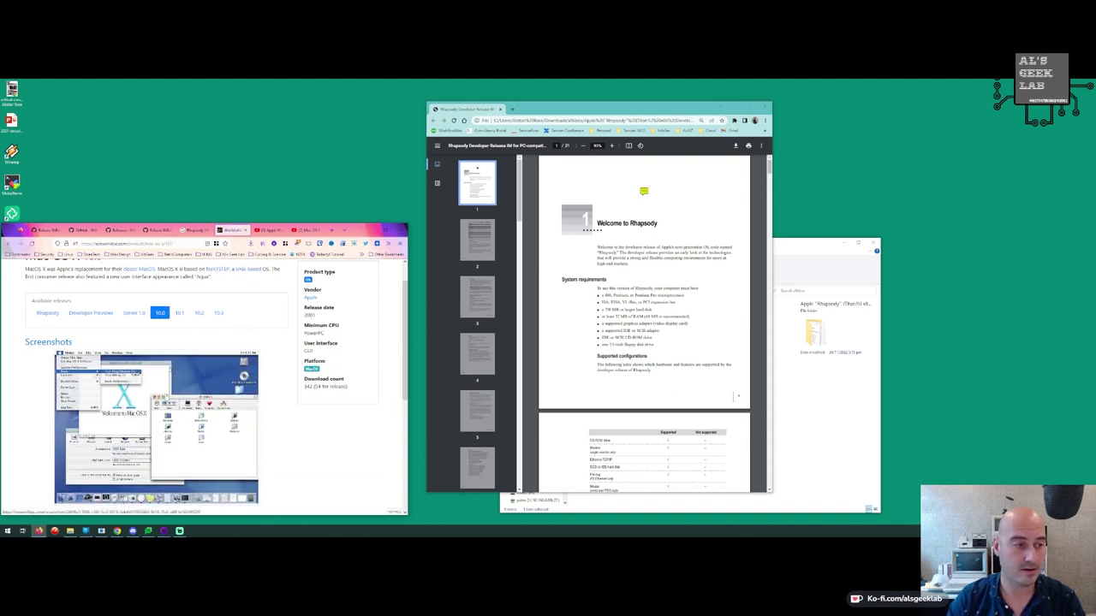
scroll(45, 344, "up", 1)
scroll(47, 348, "down", 2)
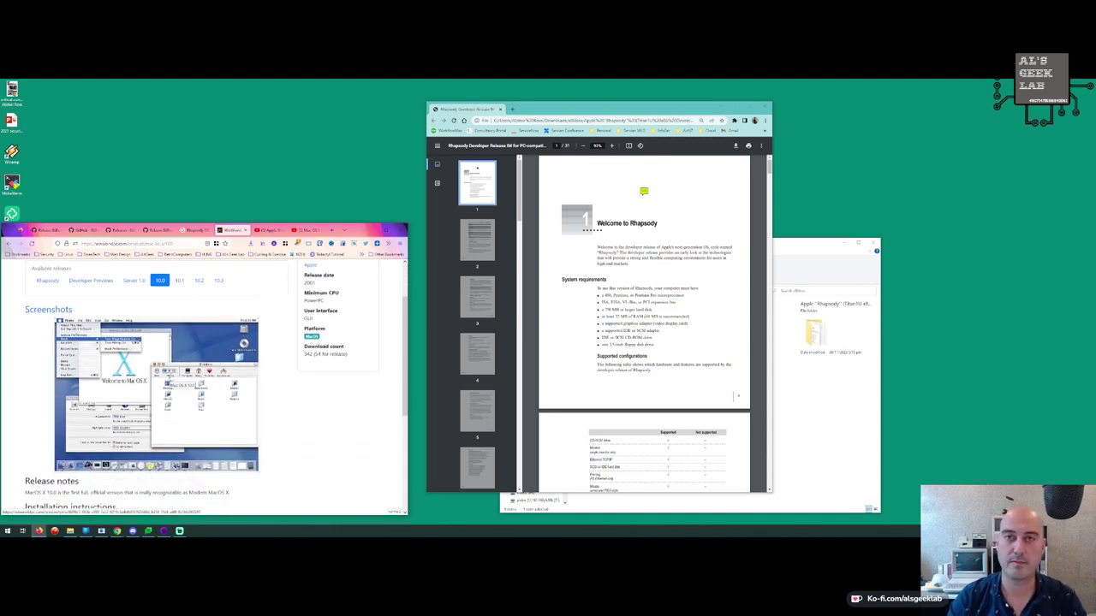
Return to the Rhapsody release on WinWorld and examine its screenshot, release notes, installation instructions and downloads
left_click(46, 284)
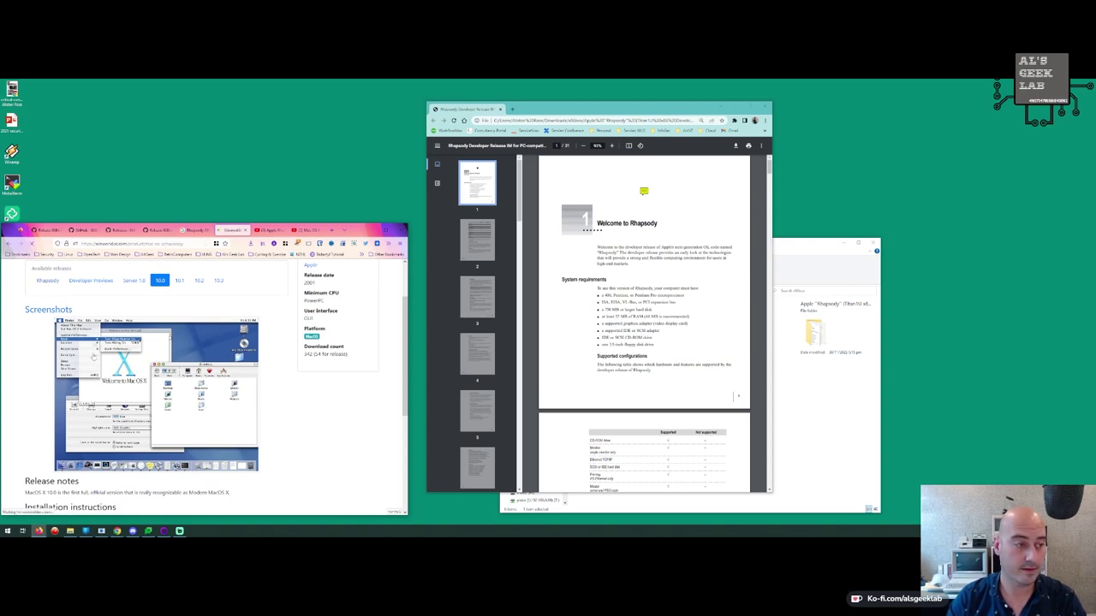
scroll(45, 283, "down", 2)
scroll(216, 370, "down", 1)
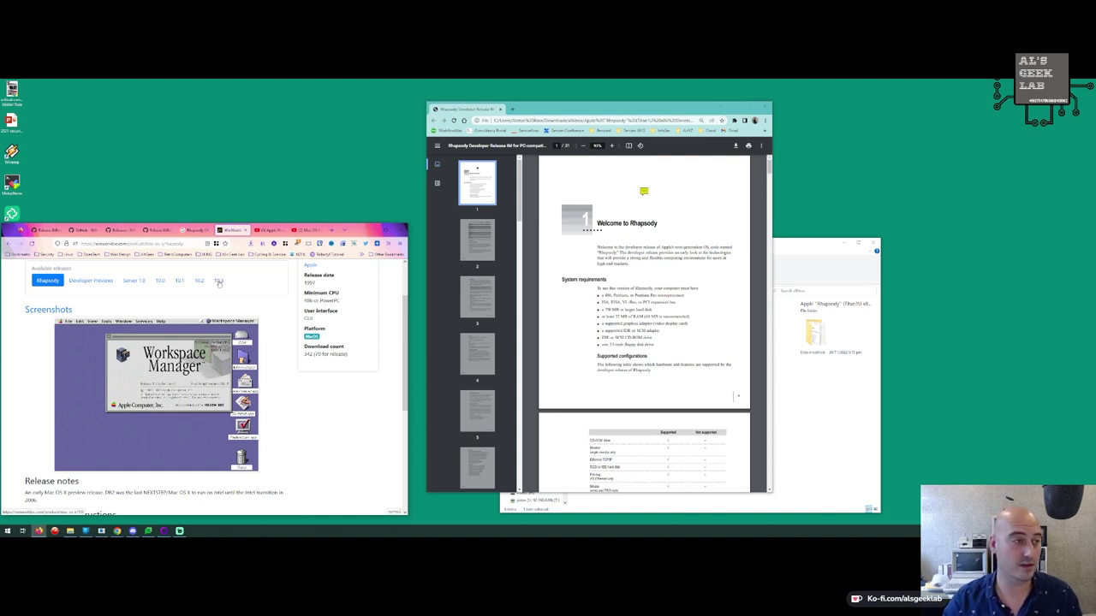
scroll(219, 284, "up", 1)
scroll(219, 283, "down", 1)
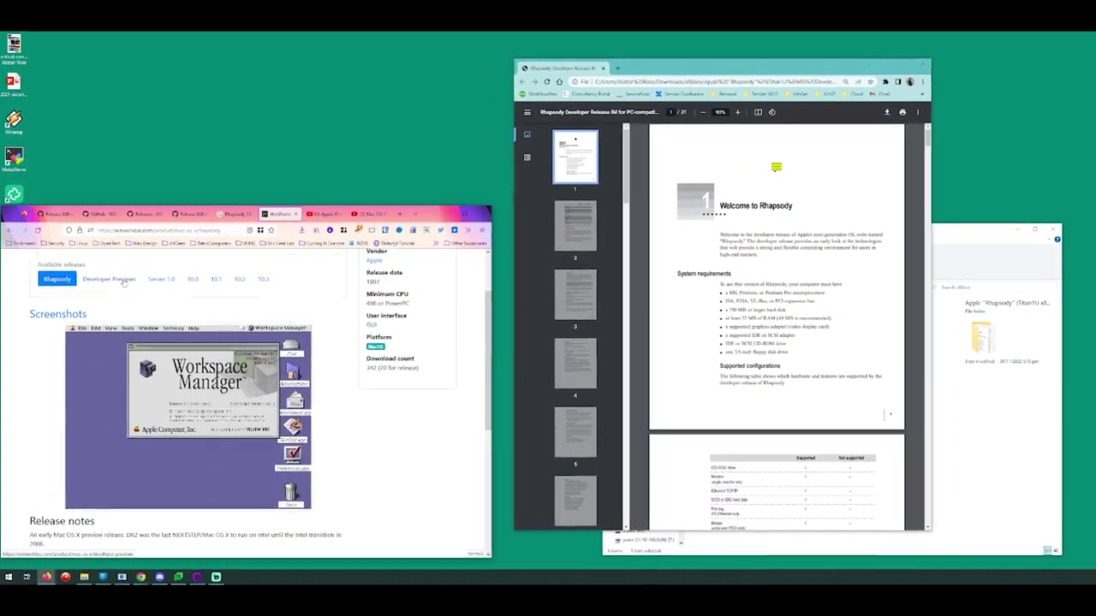
scroll(124, 283, "down", 5)
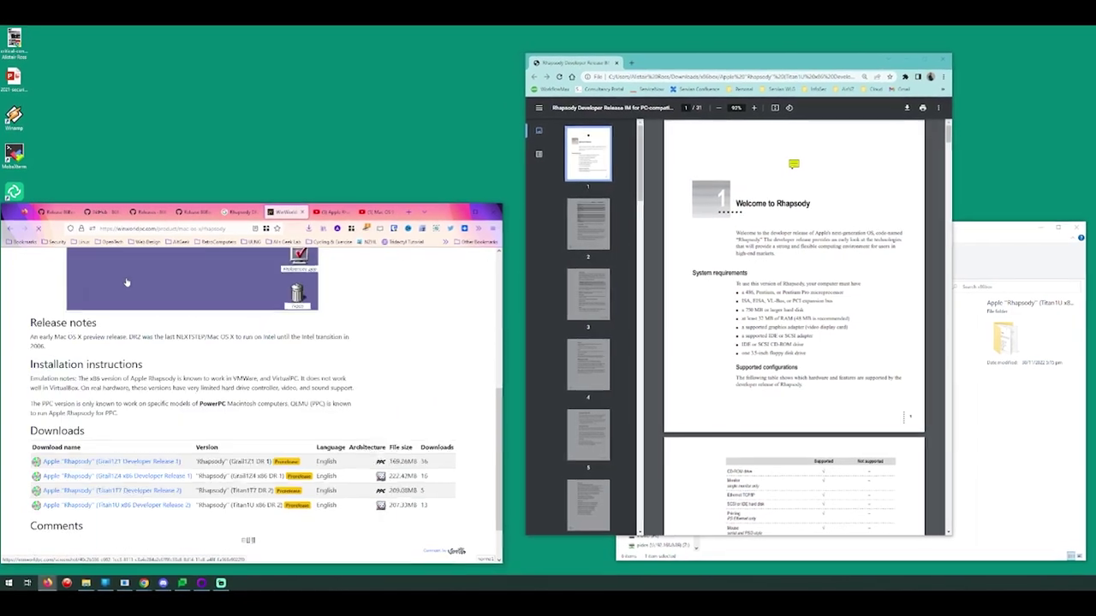
scroll(126, 282, "up", 3)
scroll(127, 283, "down", 2)
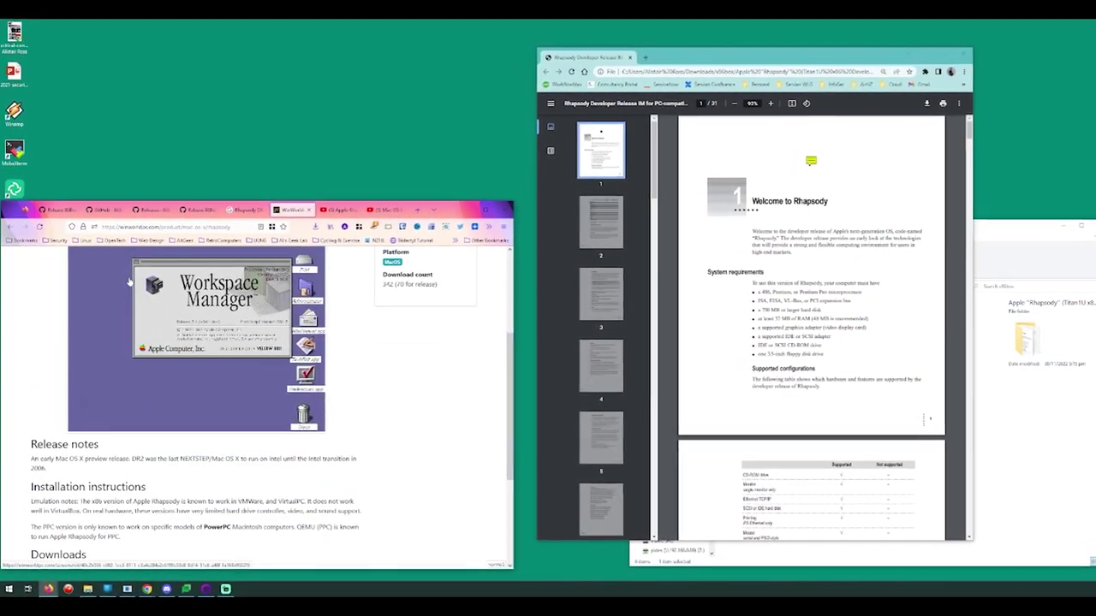
scroll(130, 282, "up", 5)
scroll(197, 454, "down", 2)
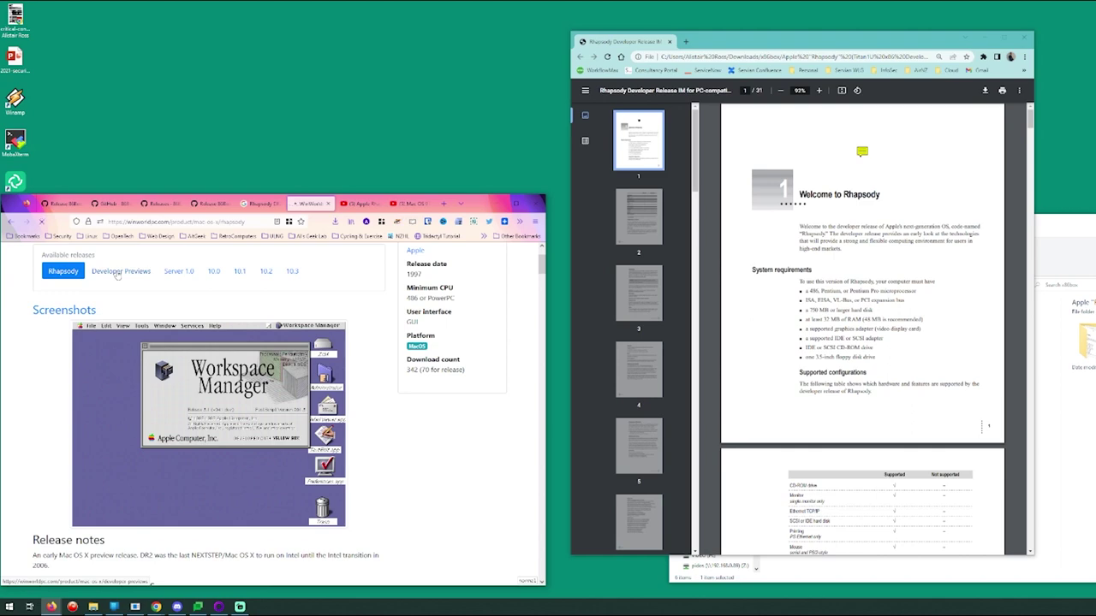
View the Mac OS X Developer Previews, Server 1.0 and 10.0 release pages on WinWorld in turn
scroll(125, 279, "down", 2)
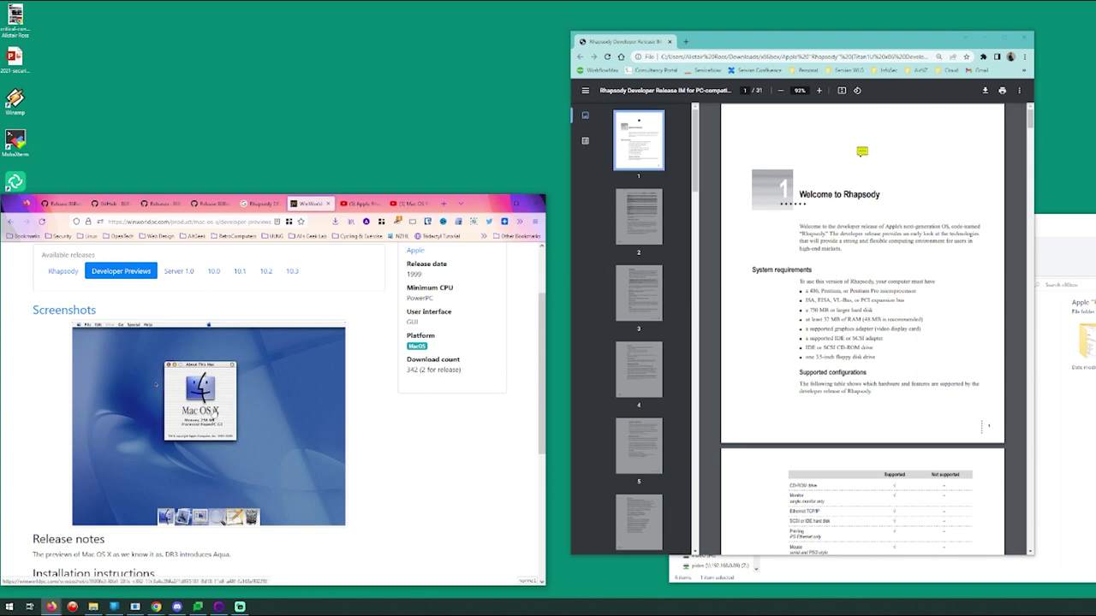
left_click(188, 271)
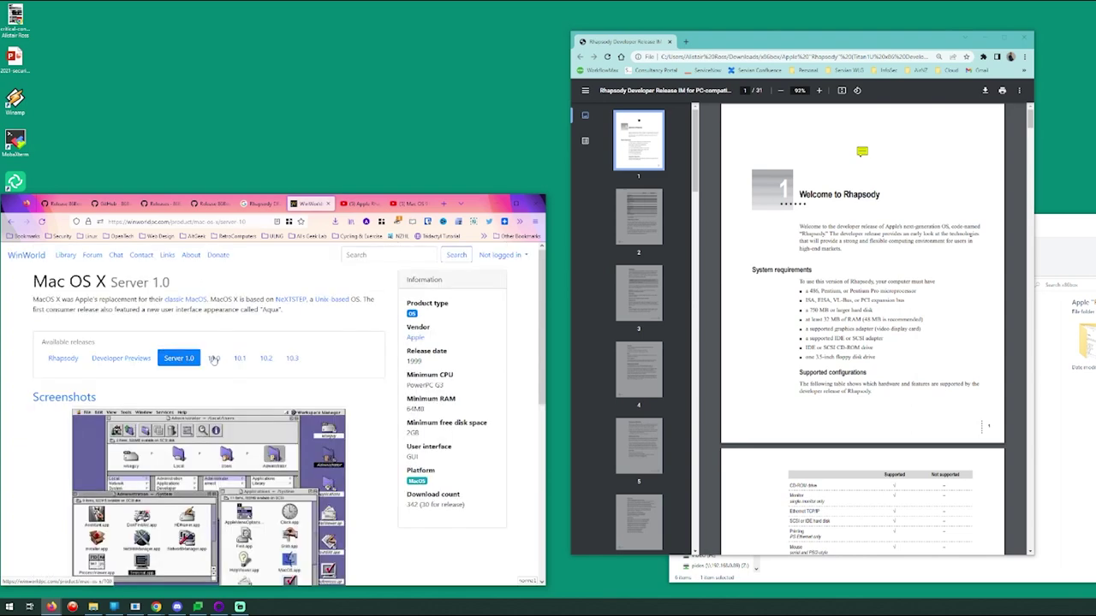
left_click(214, 358)
scroll(156, 460, "down", 1)
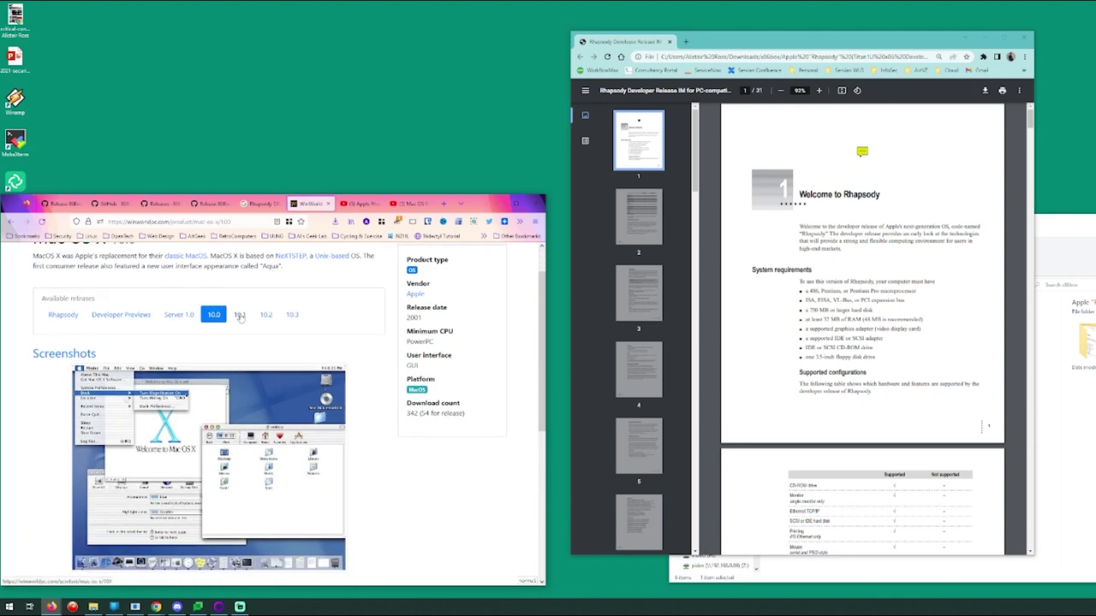
View the Mac OS X 10.1 and 10.2 release pages on WinWorld
left_click(240, 315)
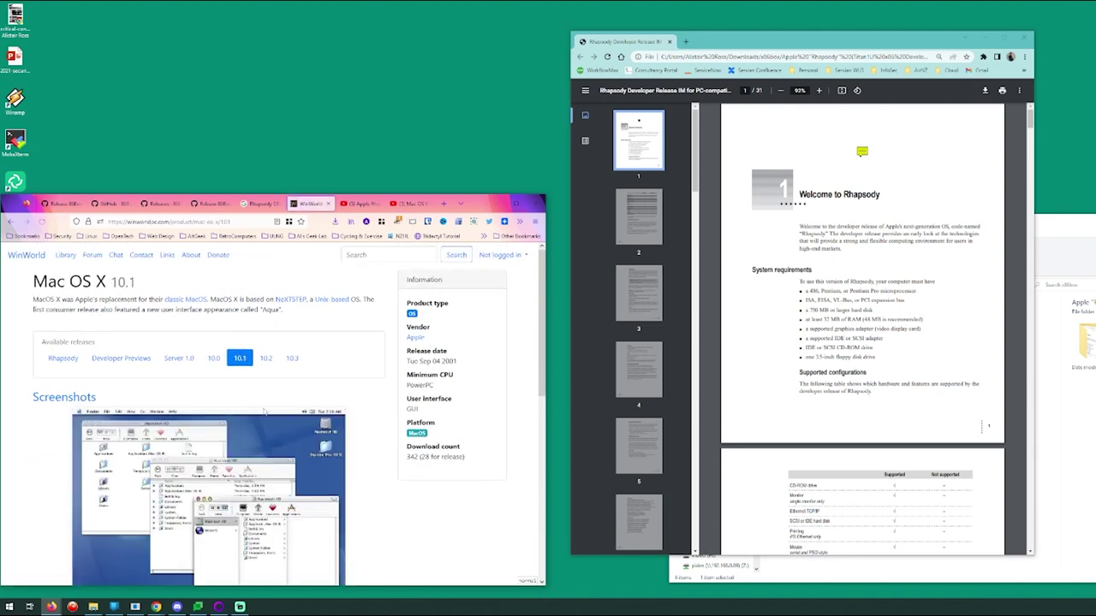
scroll(264, 412, "down", 1)
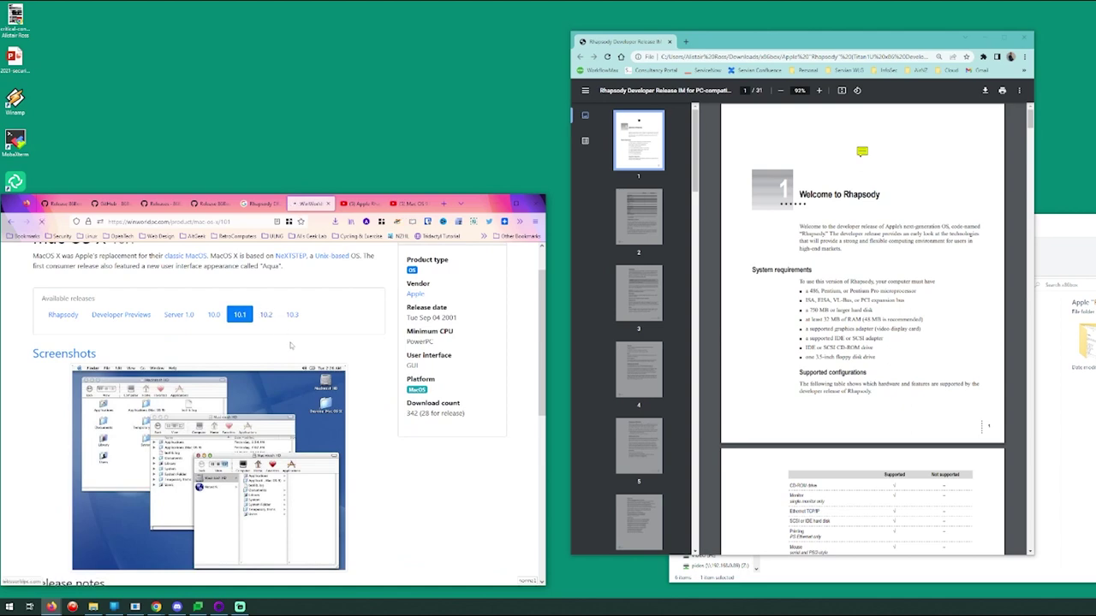
left_click(292, 316)
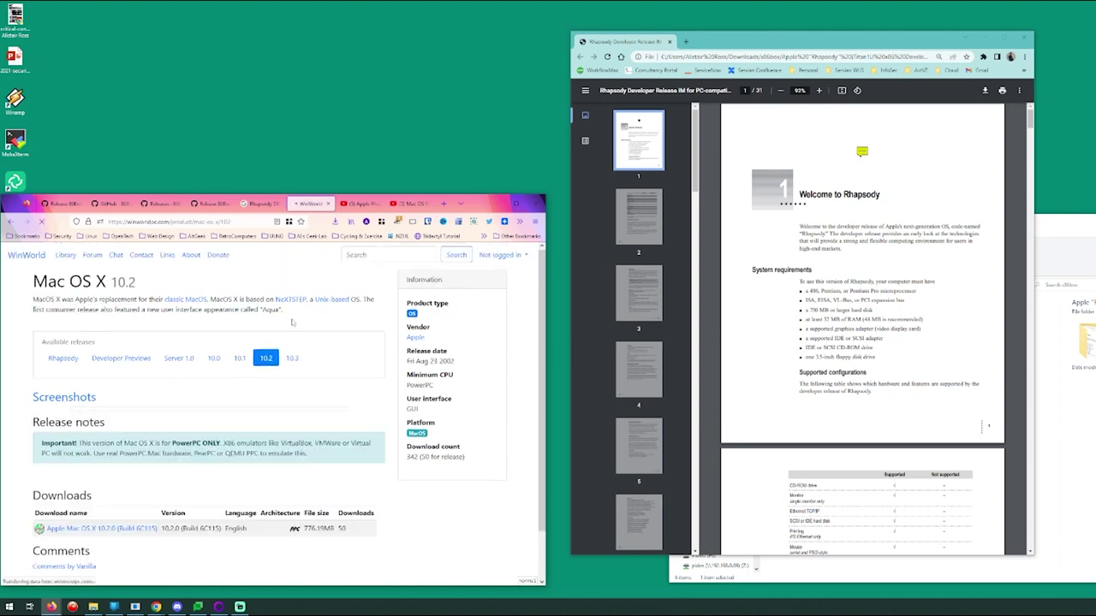
Return to the Rhapsody release on WinWorld and review its release notes, installation instructions and list of downloads
left_click(75, 362)
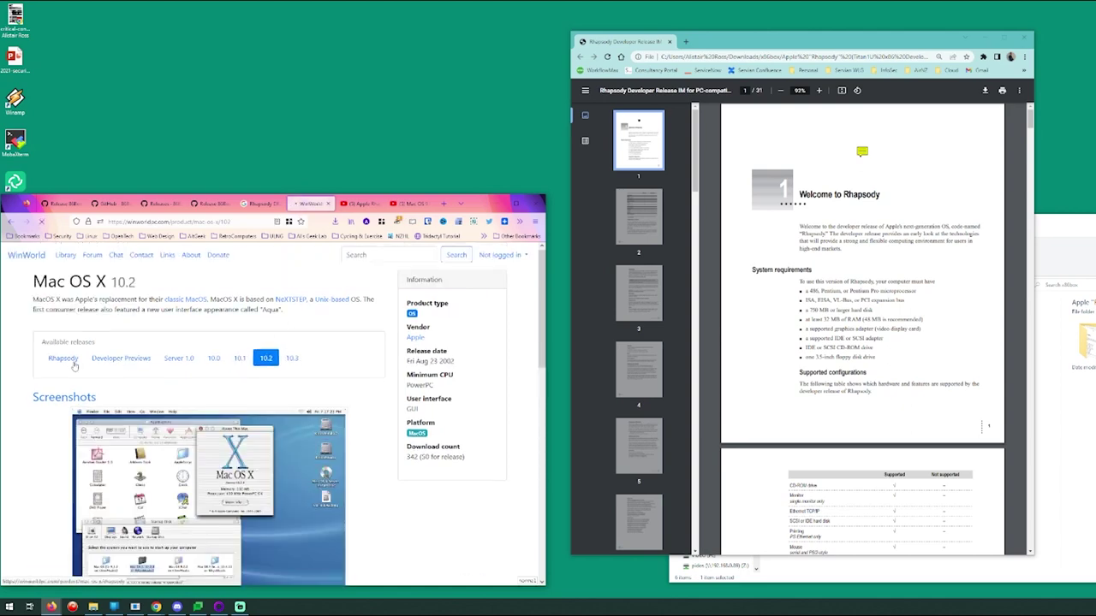
scroll(75, 366, "down", 10)
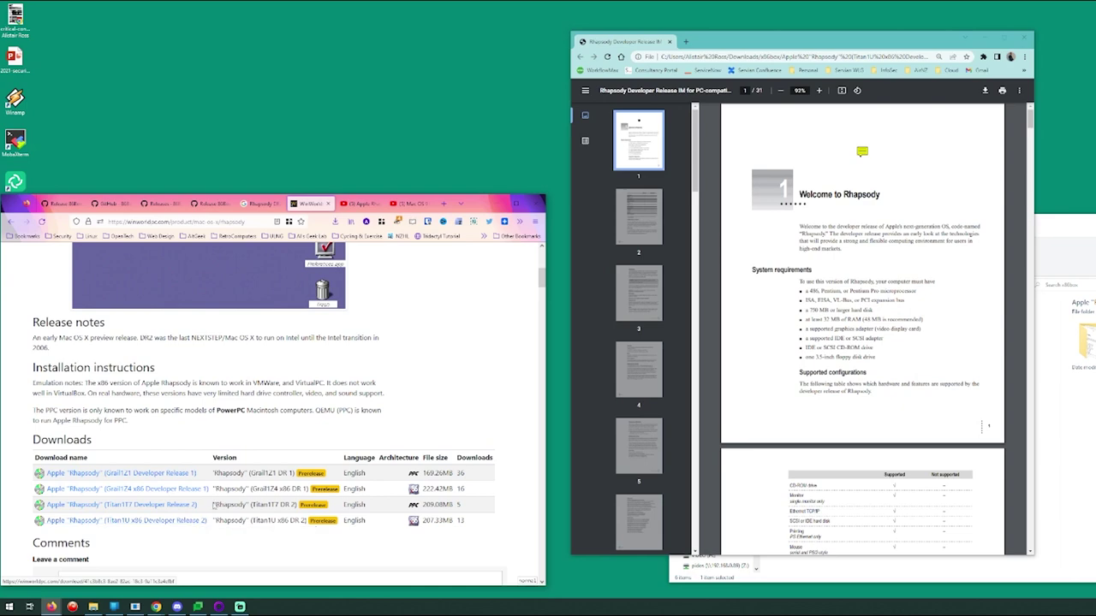
scroll(217, 530, "up", 5)
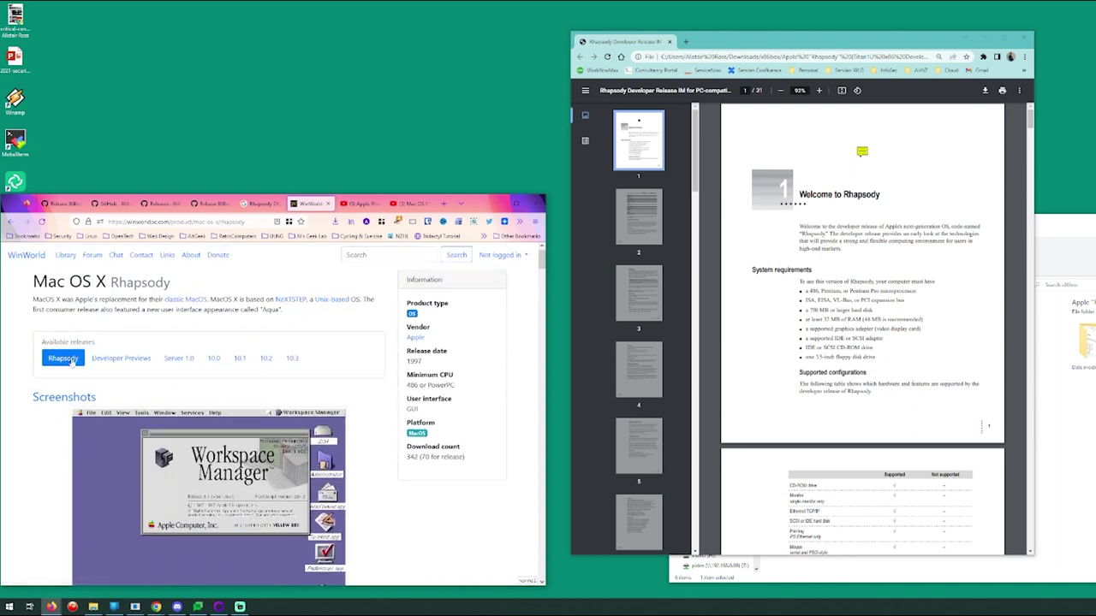
scroll(94, 364, "down", 5)
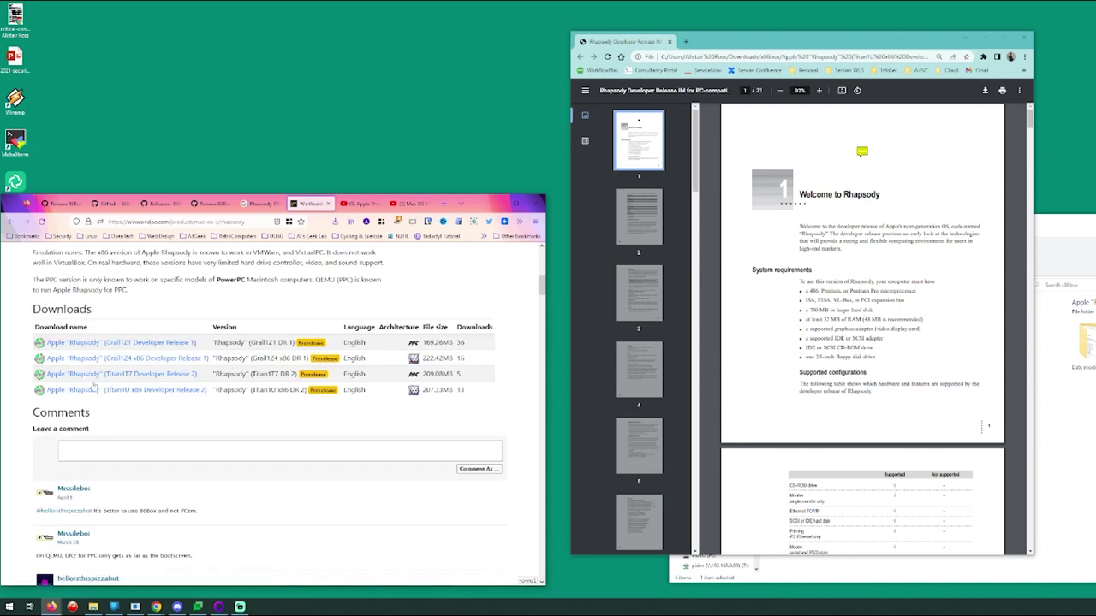
Switch to the x86box folder in File Explorer, with its window over the browser and the Apple "Rhapsody" Titan1U x86 folder selected
left_click(1052, 299)
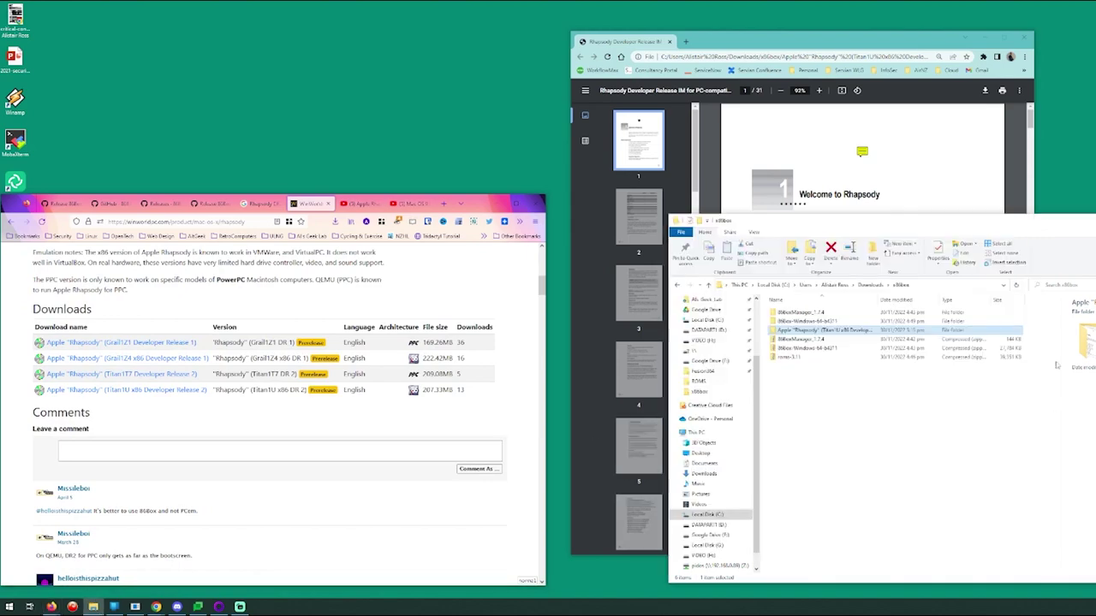
left_click_drag(881, 229, 312, 162)
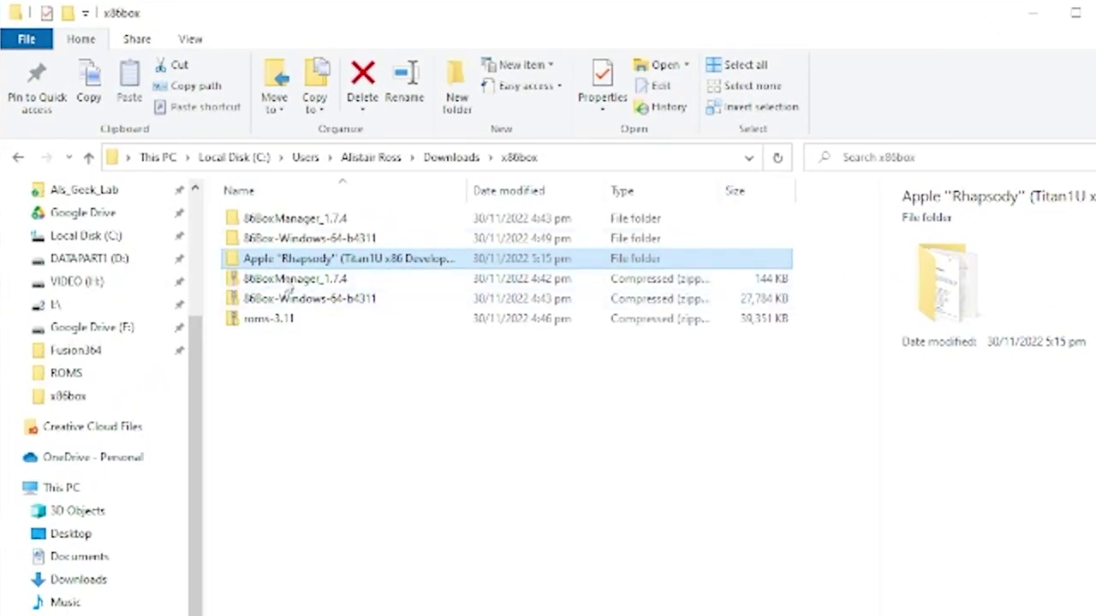
left_click(302, 239)
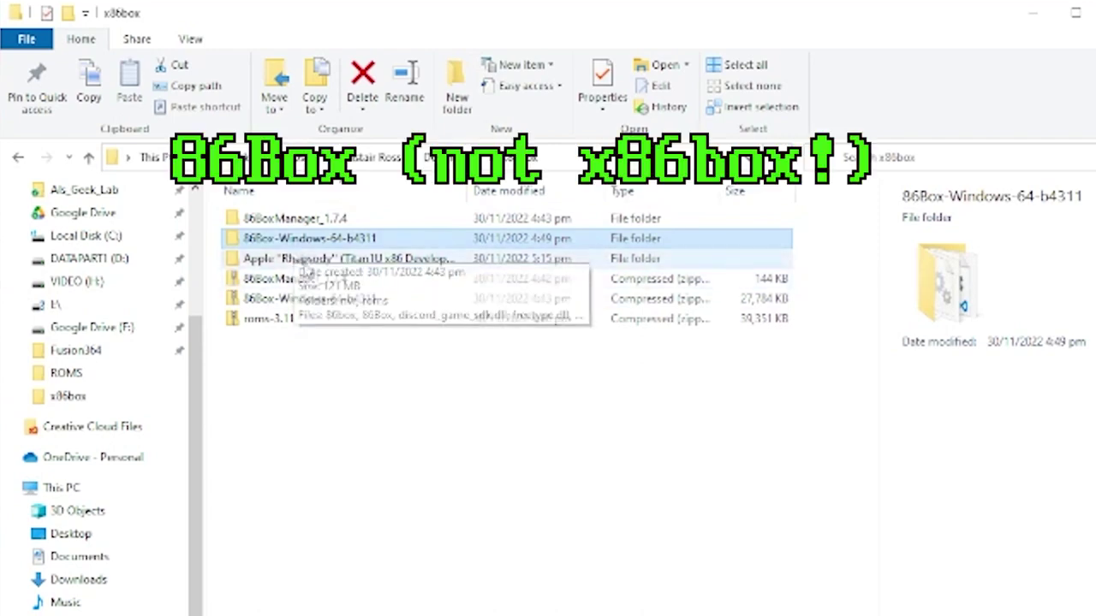
left_click(325, 260)
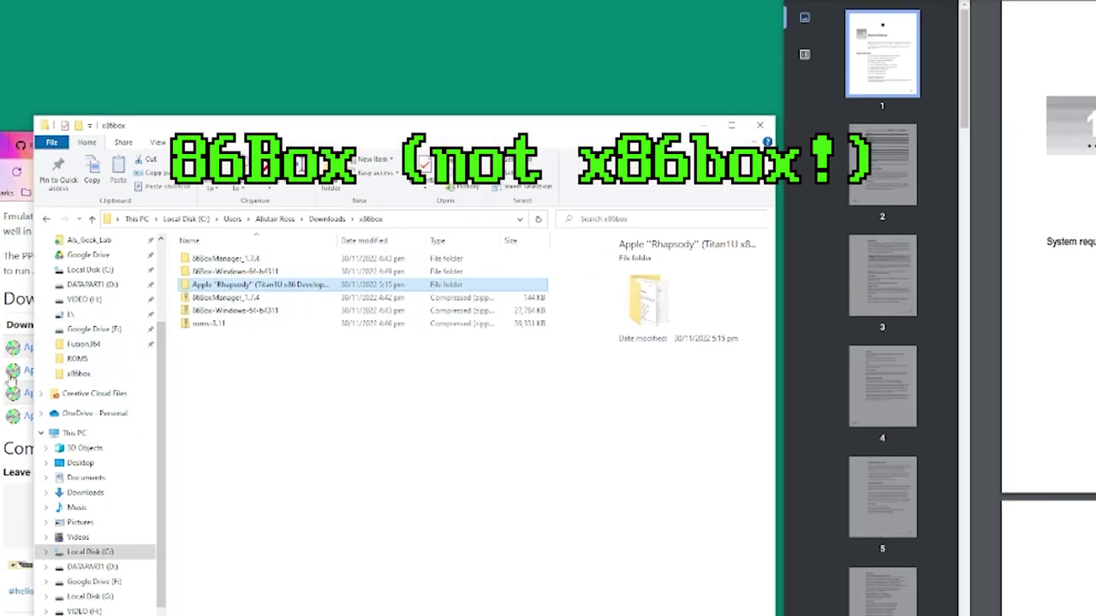
left_click(10, 377)
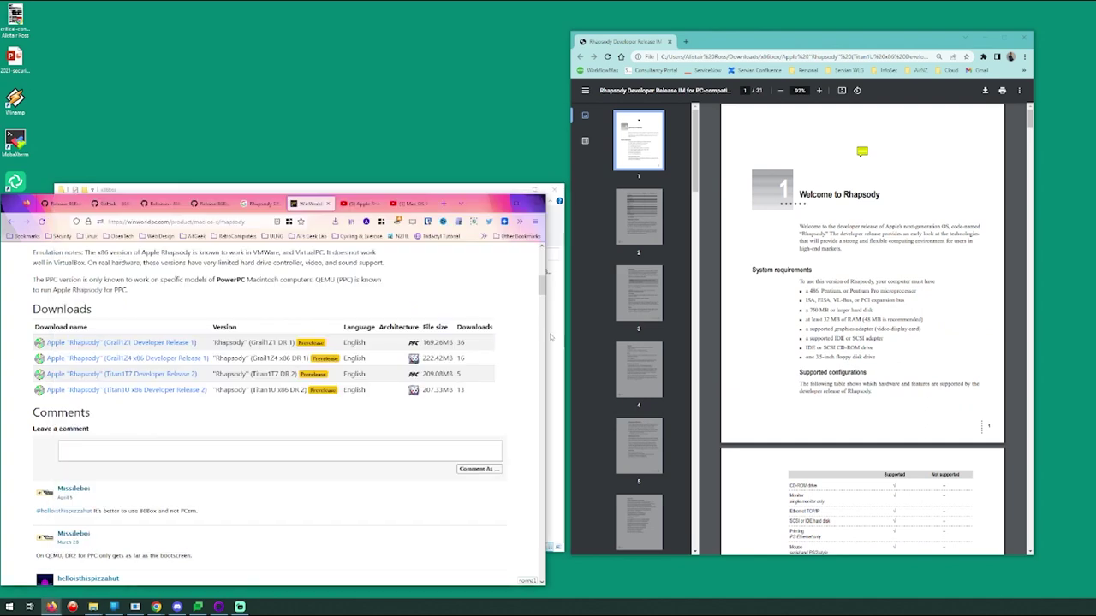
left_click(551, 336)
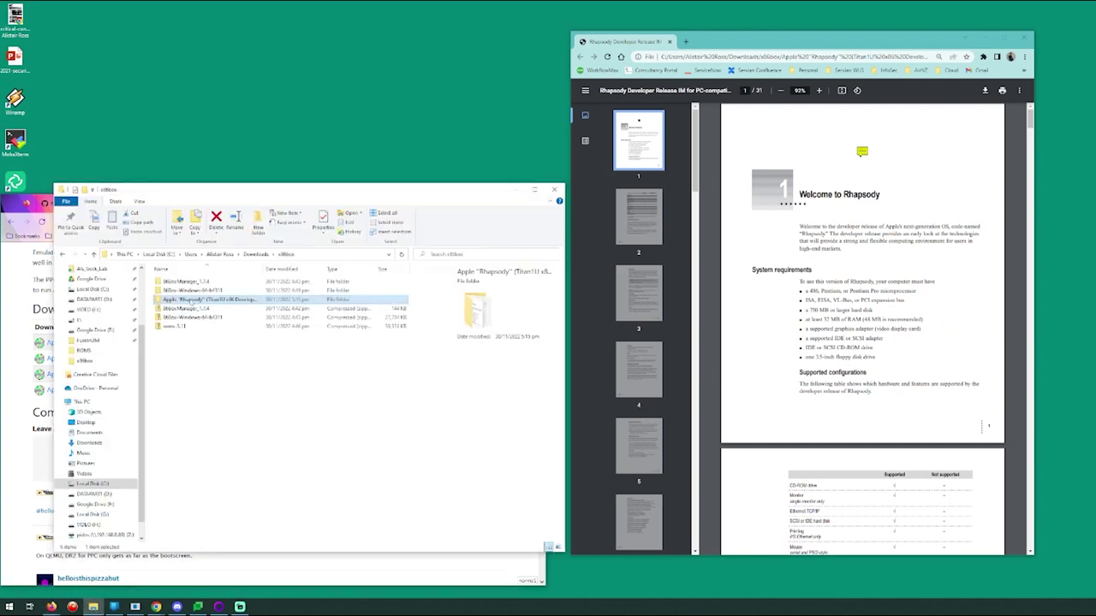
Look through the Rhapsody Developer Release 2 folder, checking the rhapsody_dr2_x86 disc image and the Boot Floppy subfolder
double_click(187, 300)
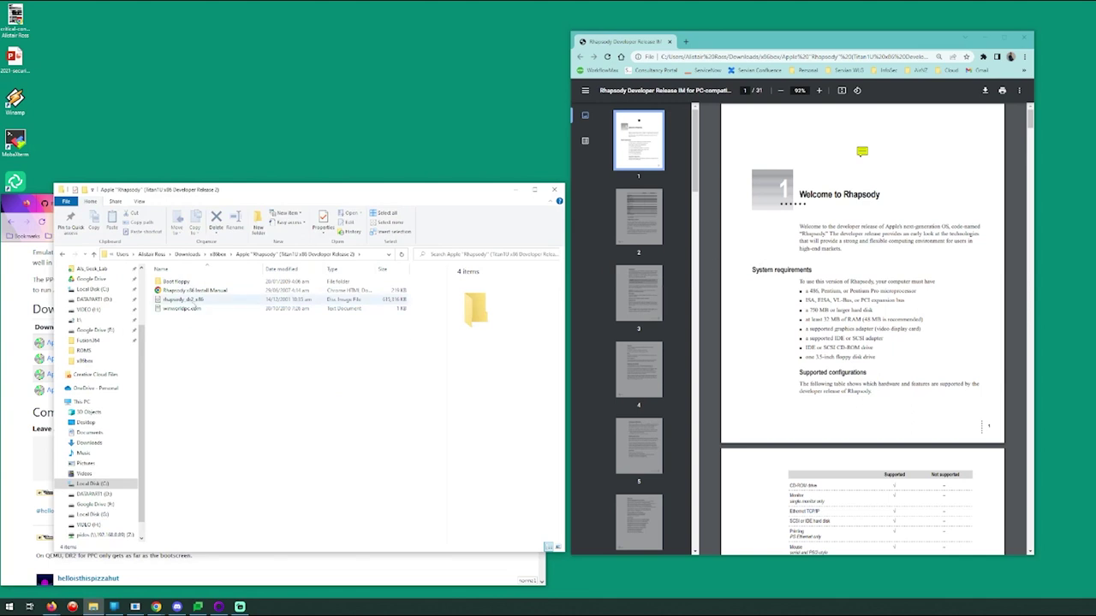
left_click(202, 301)
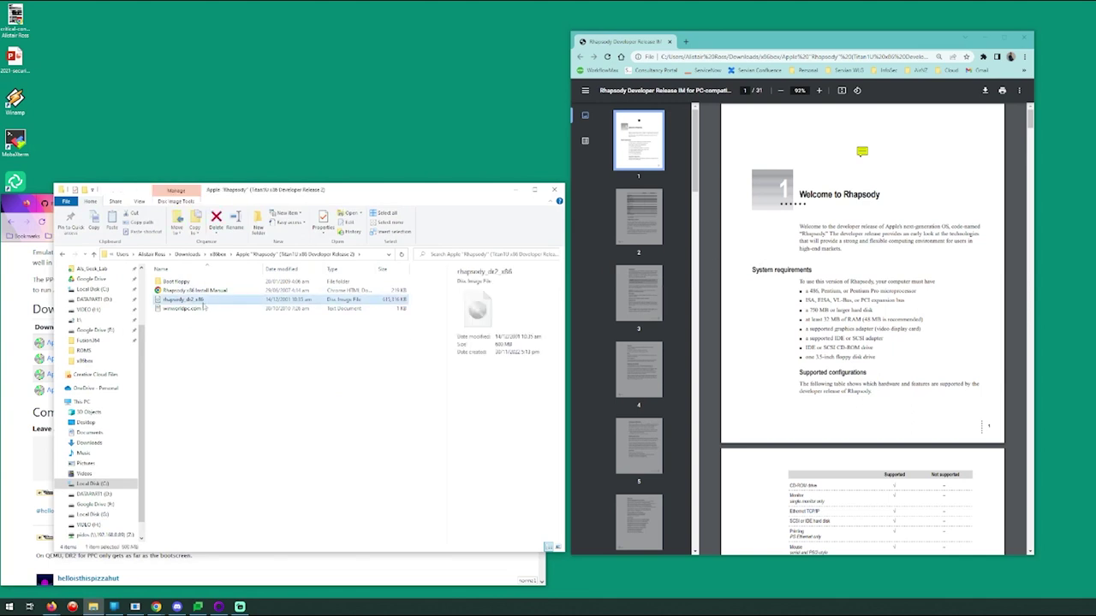
double_click(180, 282)
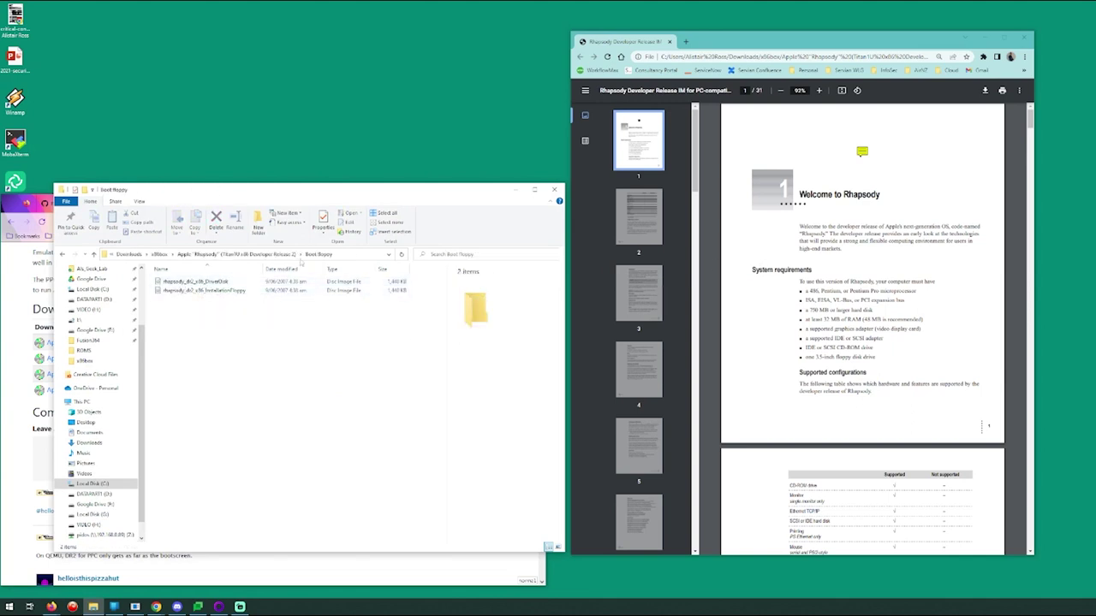
key("BackSpace")
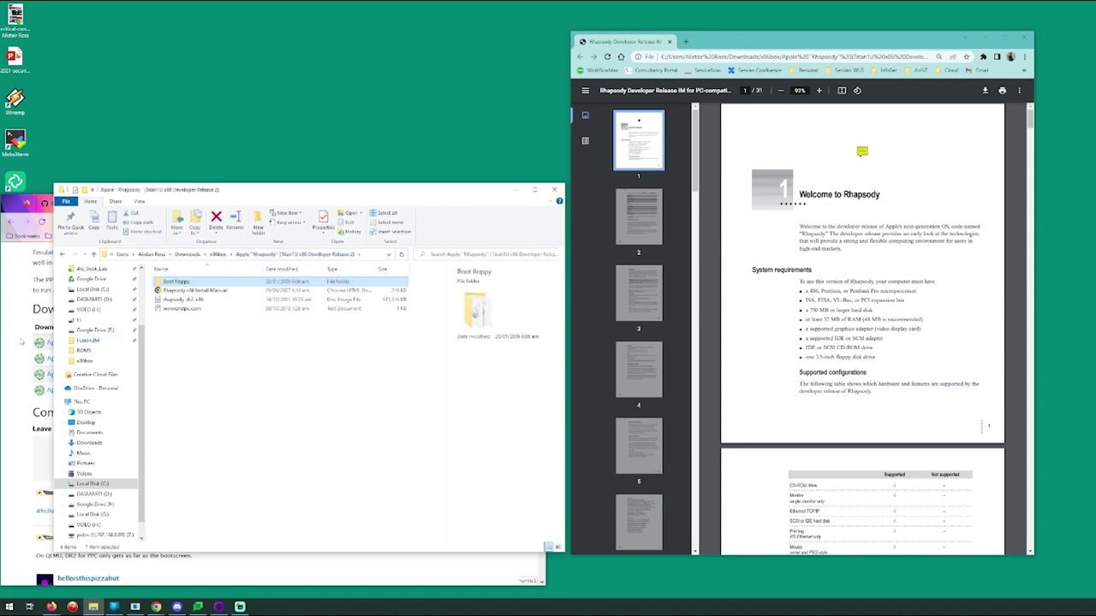
Switch to Firefox, close the Rhapsody DR2 search tab and show the 86Box roms v3.11 release on GitHub
key("alt+Tab")
scroll(130, 450, "down", 1)
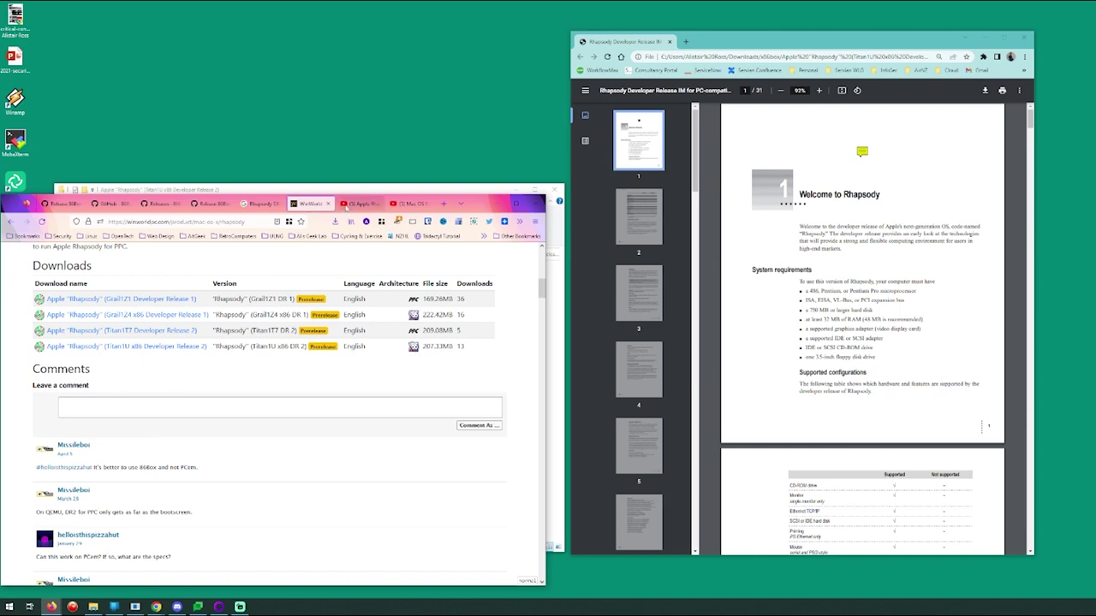
left_click(350, 207)
left_click(310, 205)
left_click(260, 206)
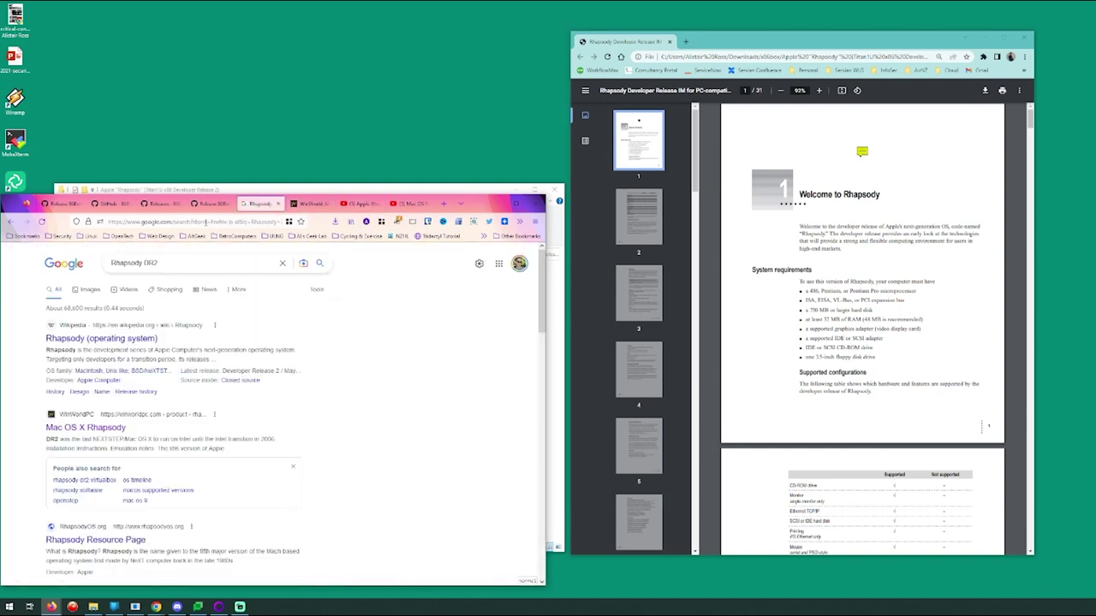
left_click(277, 204)
left_click(214, 203)
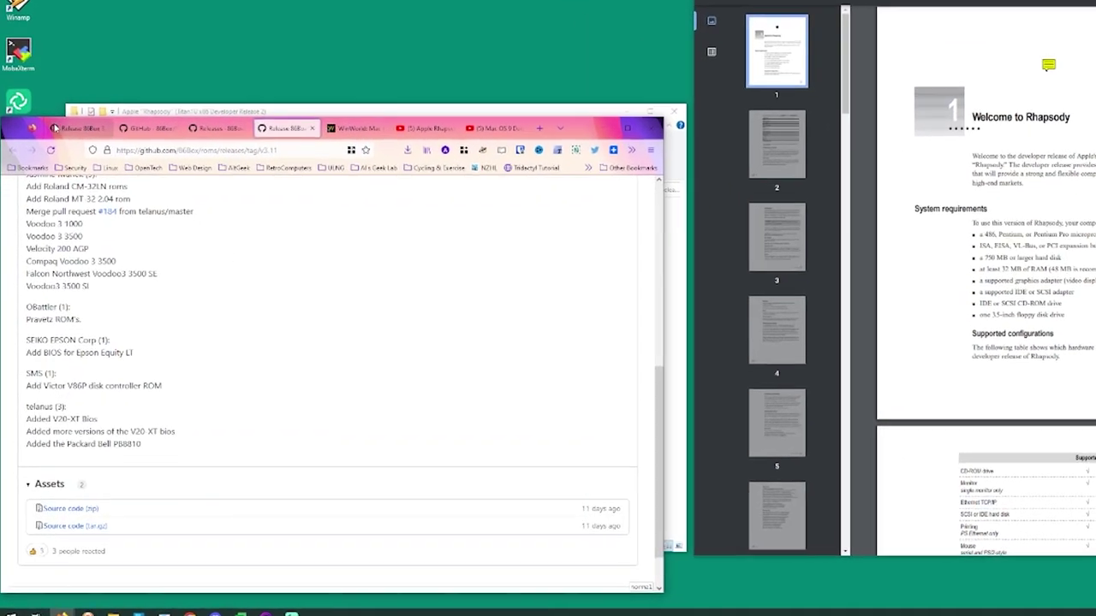
Examine the 86Box 3.11 release page on GitHub, from its screenshot and change list to the downloadable assets
scroll(162, 326, "up", 15)
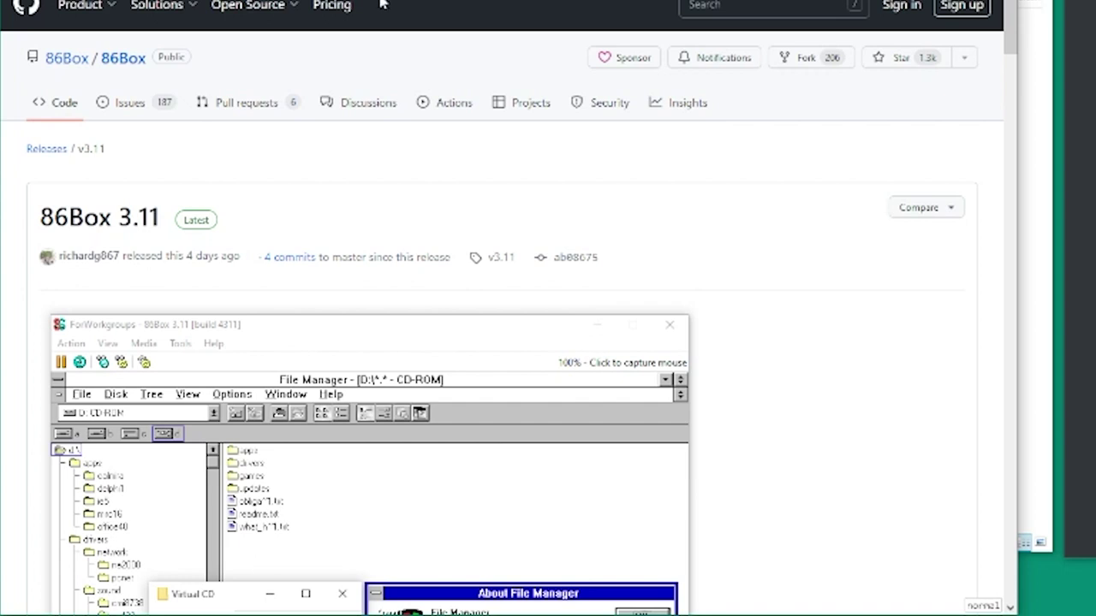
scroll(493, 323, "down", 3)
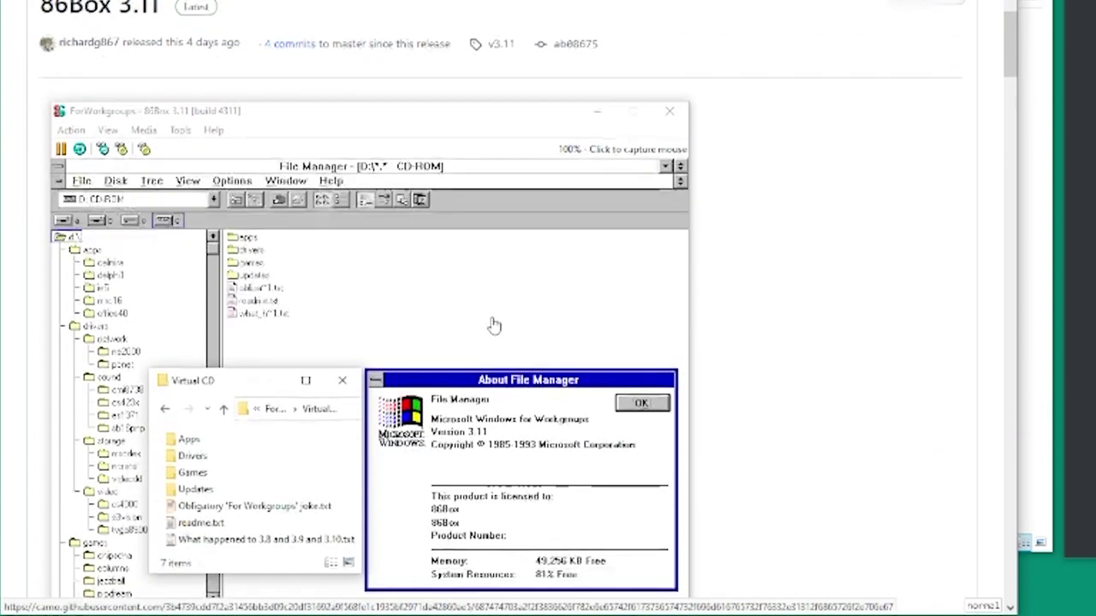
scroll(494, 323, "down", 1)
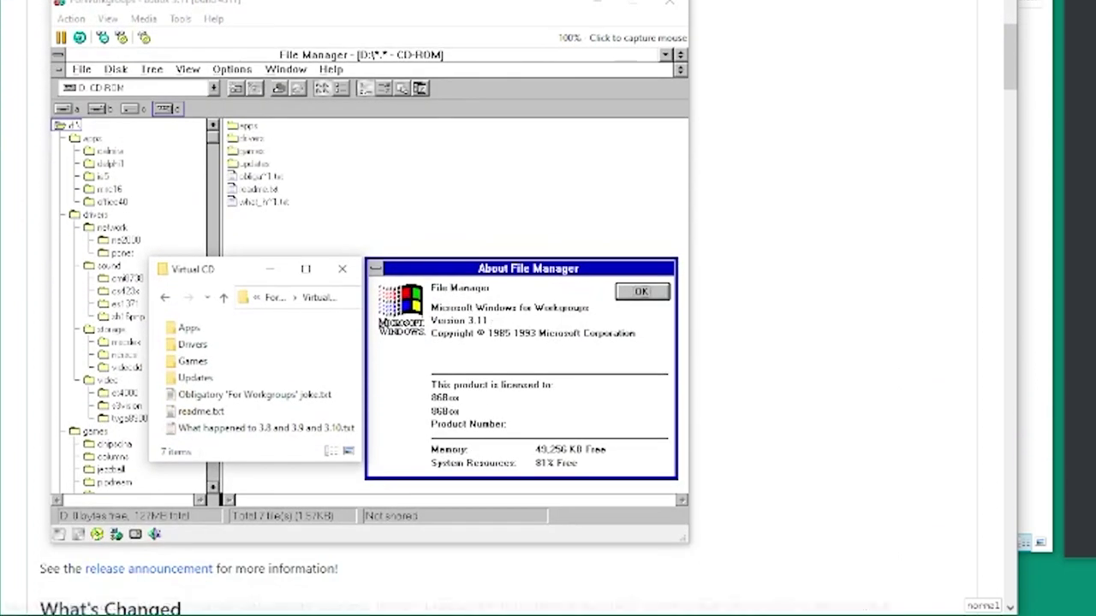
scroll(754, 401, "down", 1)
scroll(743, 377, "down", 10)
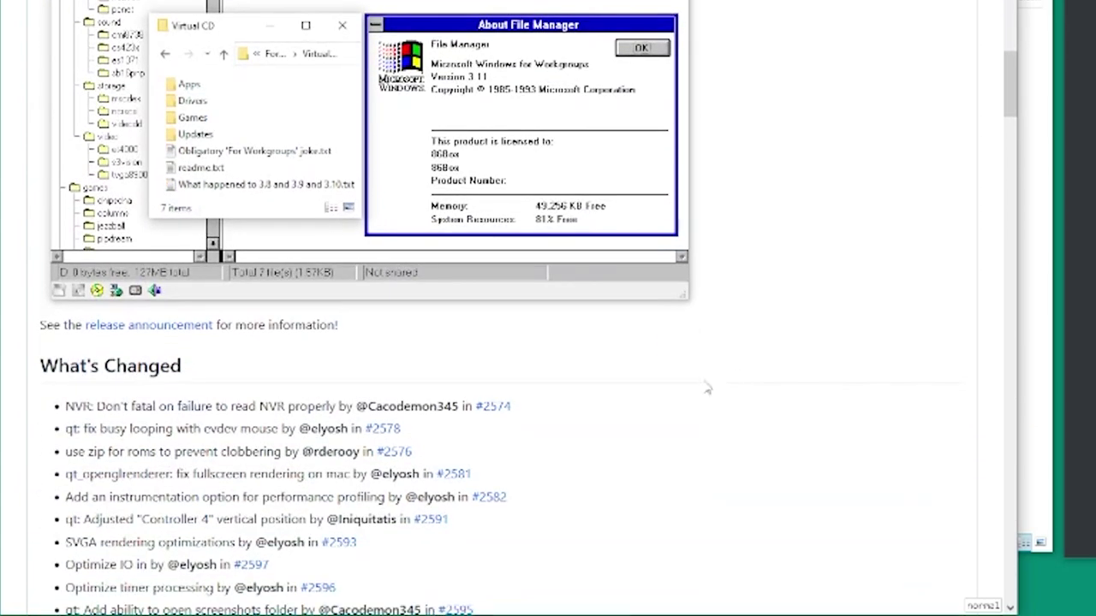
scroll(684, 317, "up", 15)
scroll(680, 308, "up", 3)
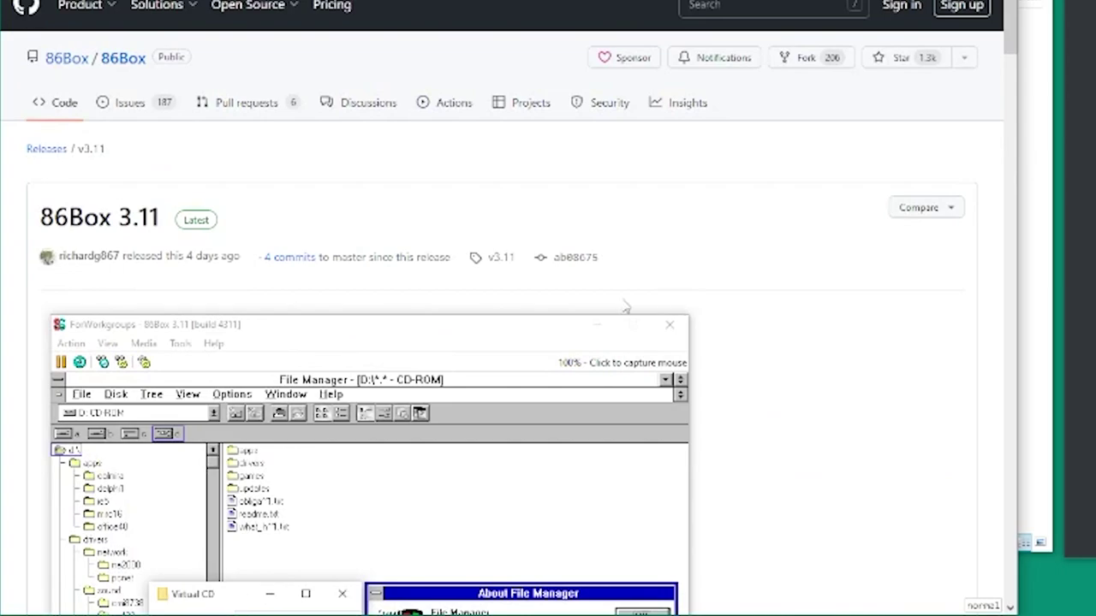
scroll(628, 308, "down", 20)
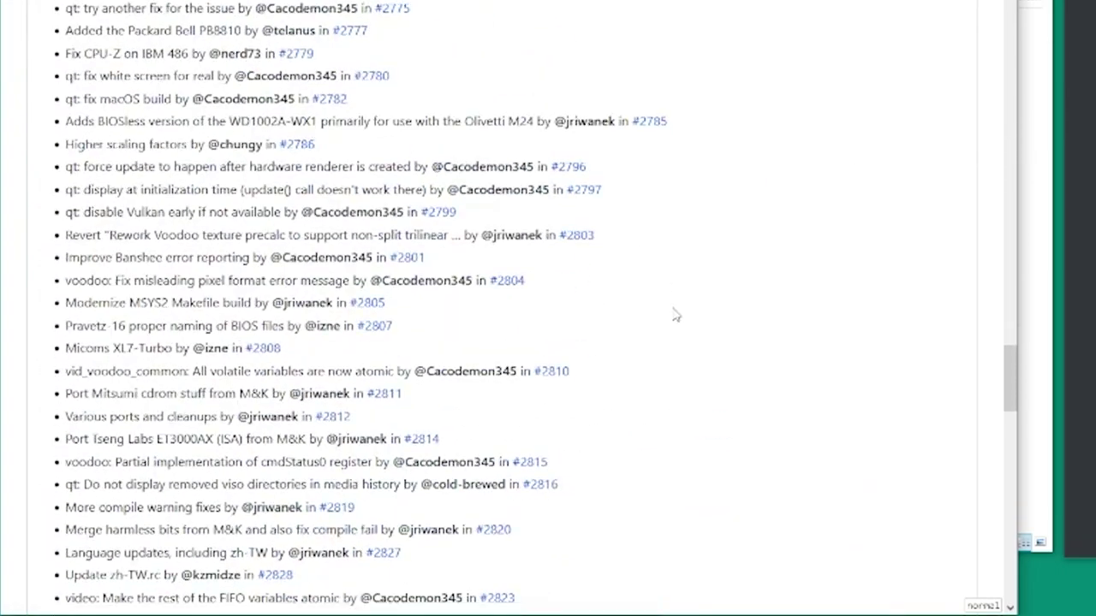
scroll(676, 315, "down", 12)
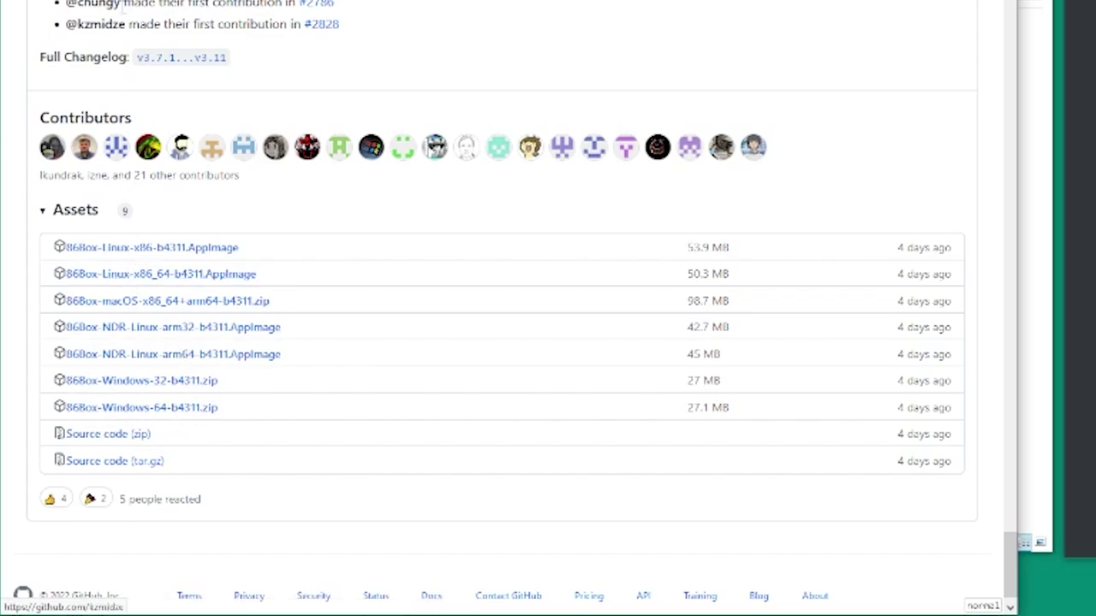
scroll(221, 101, "up", 15)
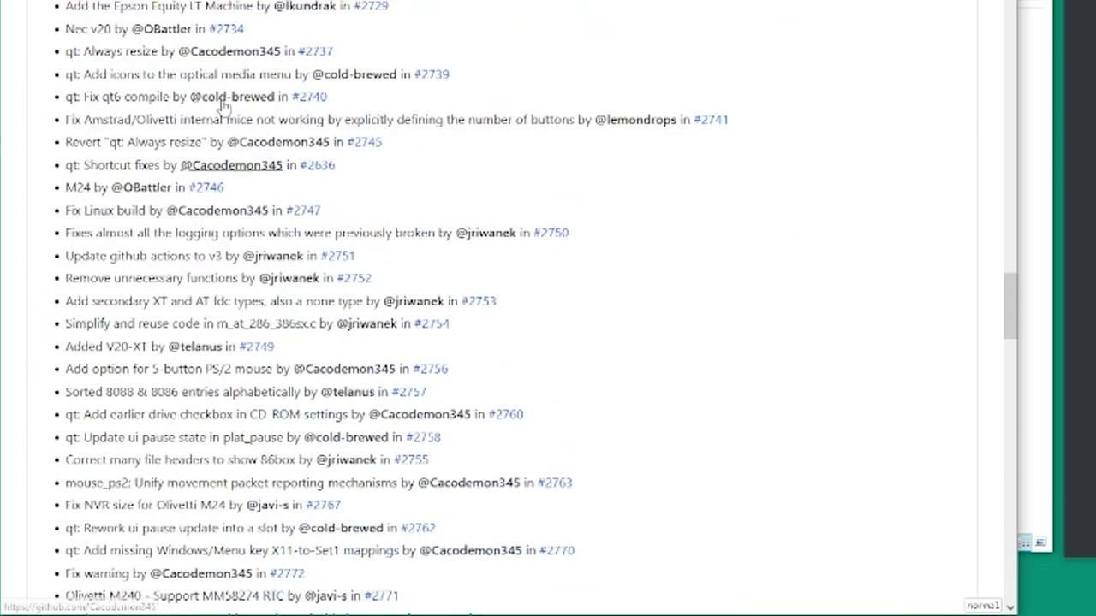
scroll(221, 101, "up", 20)
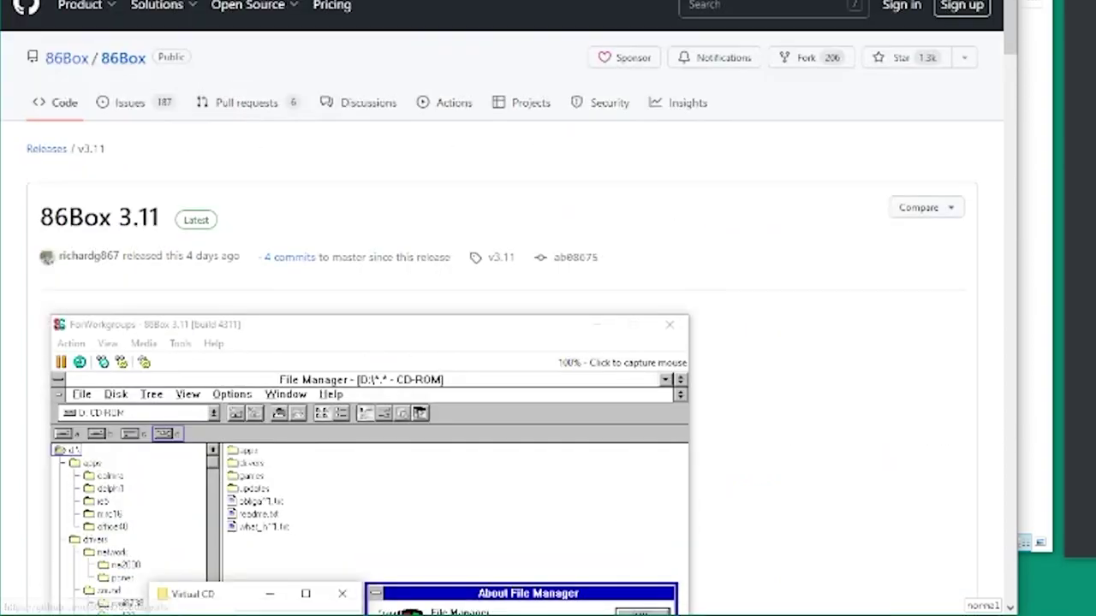
Open the 86Box repository's code page and read through its file list and readme
left_click(64, 102)
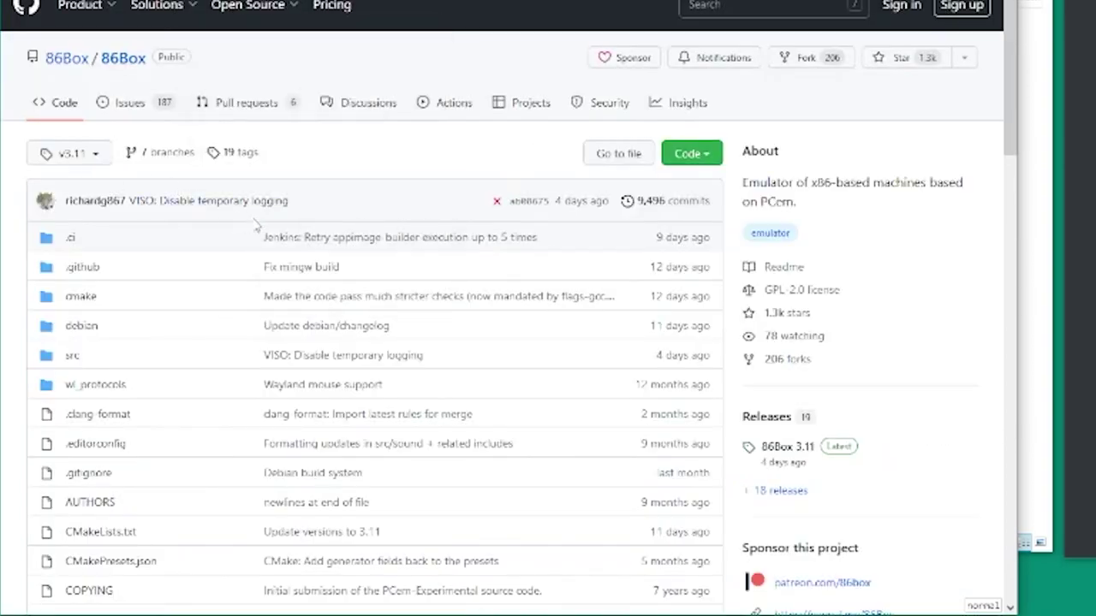
scroll(368, 184, "down", 20)
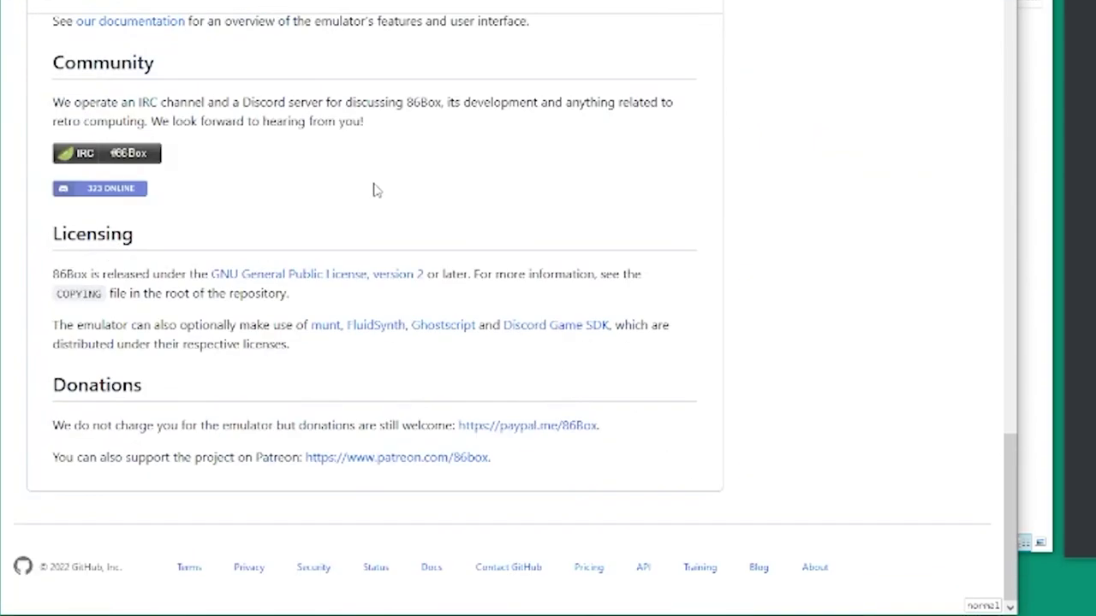
scroll(376, 190, "up", 20)
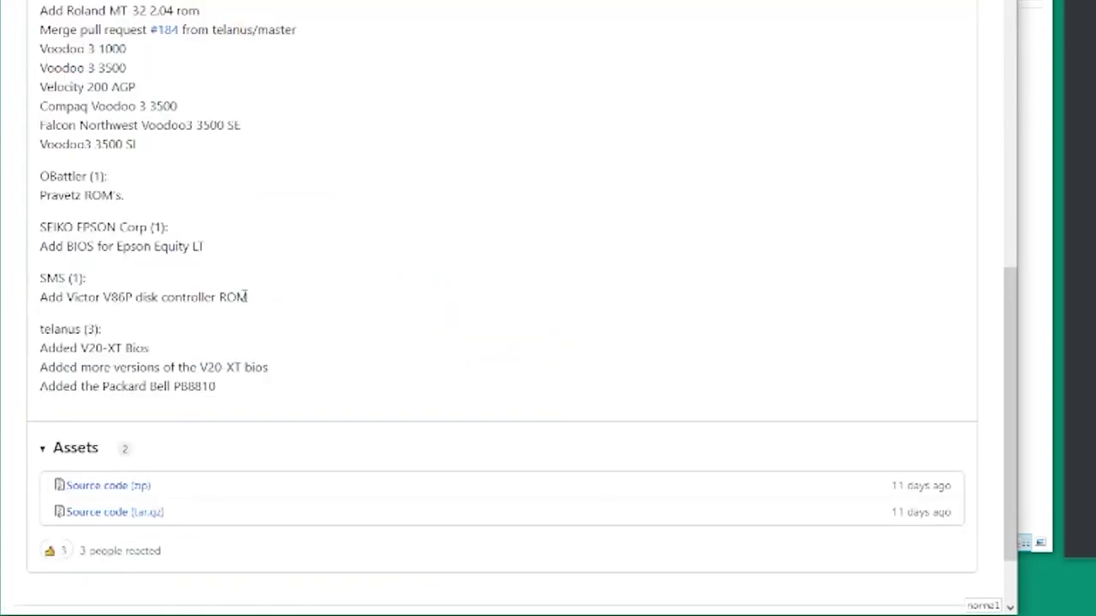
Examine the 86Box 3.11 ROM set release on GitHub, including its change notes and source code assets
scroll(247, 297, "up", 10)
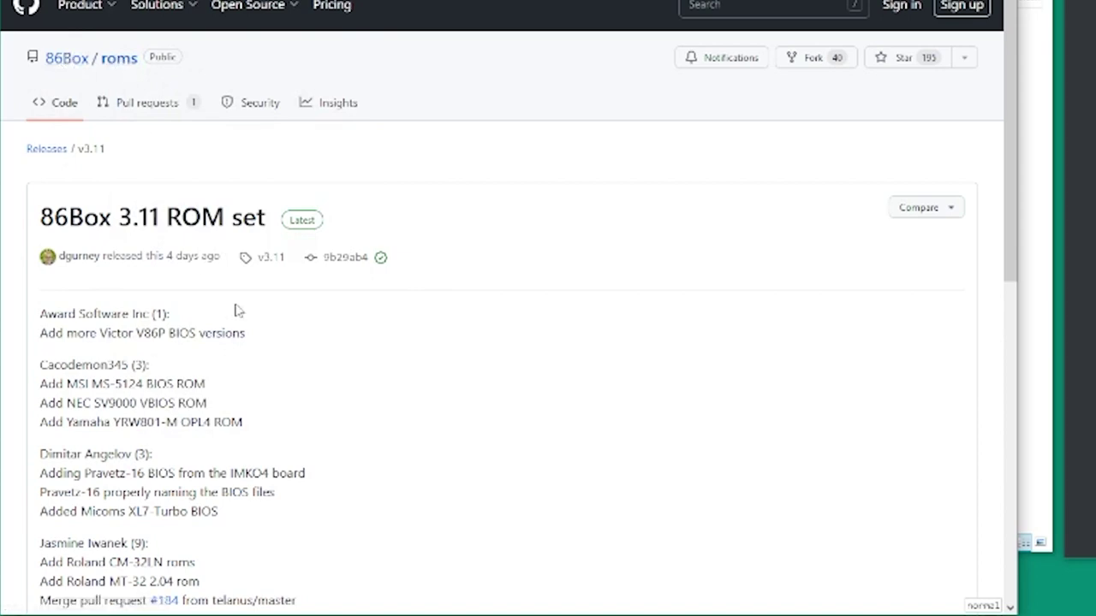
scroll(238, 311, "down", 8)
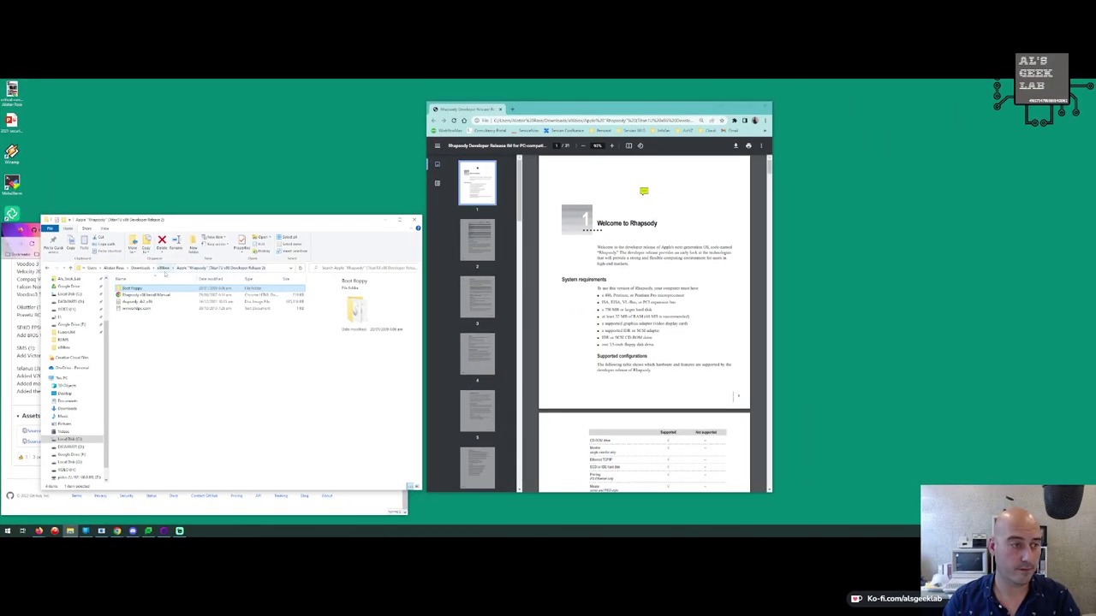
Examine the 86Box-Windows-64-b4311 folder and its roms subfolder, and return to the 86Box downloads folder
left_click(202, 240)
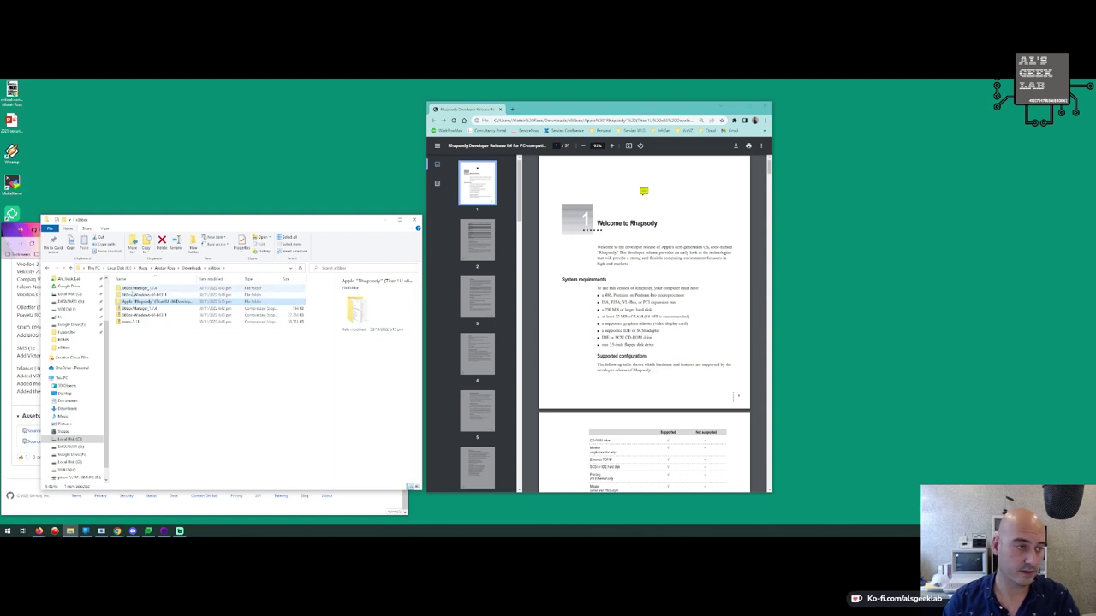
left_click(137, 296)
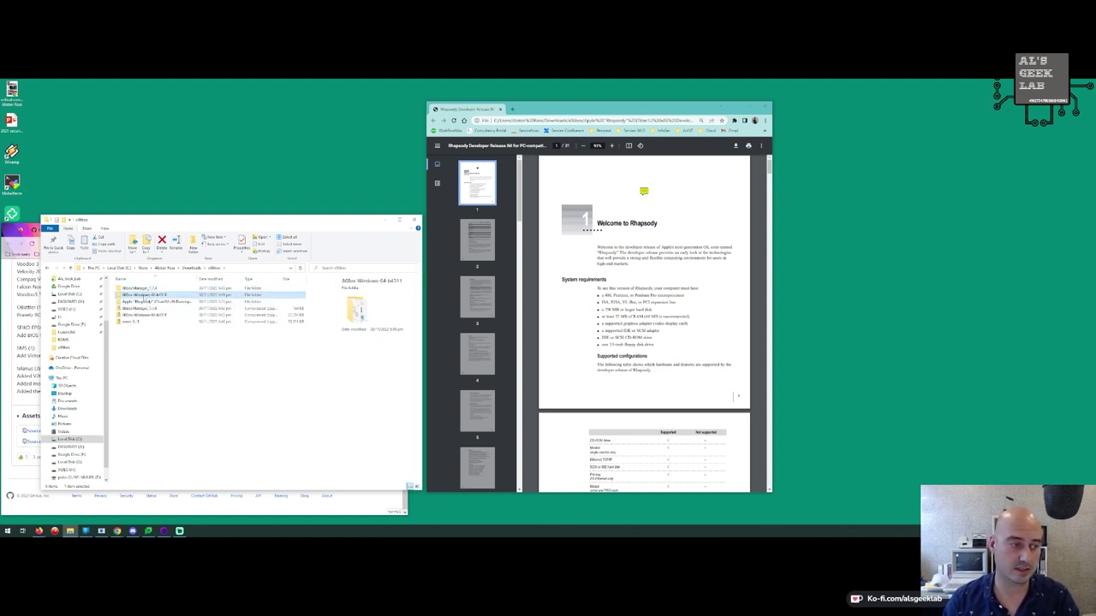
double_click(137, 295)
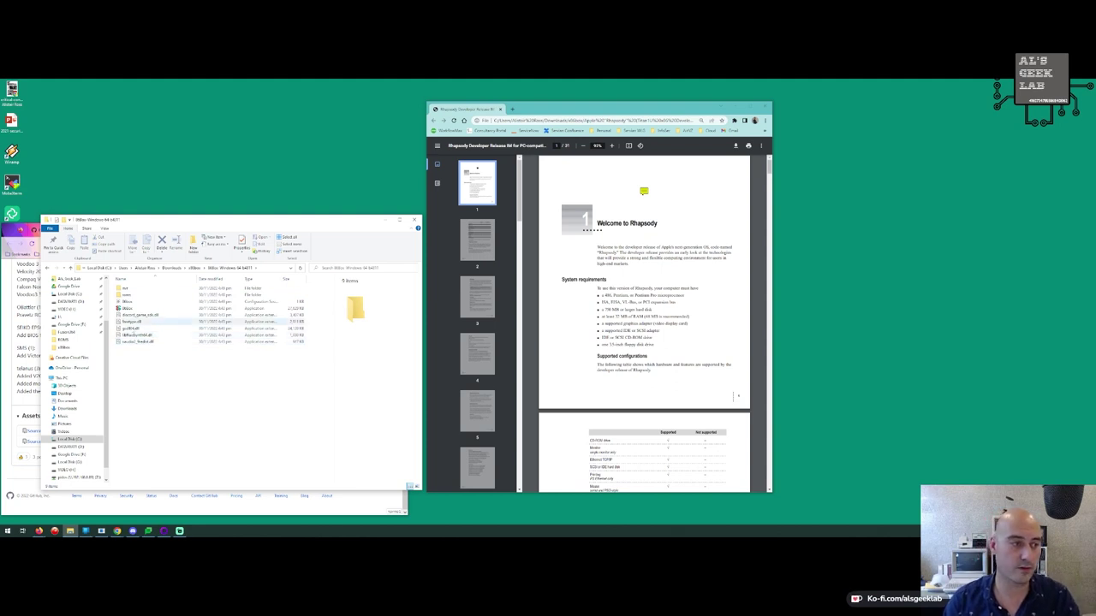
left_click(129, 295)
double_click(128, 295)
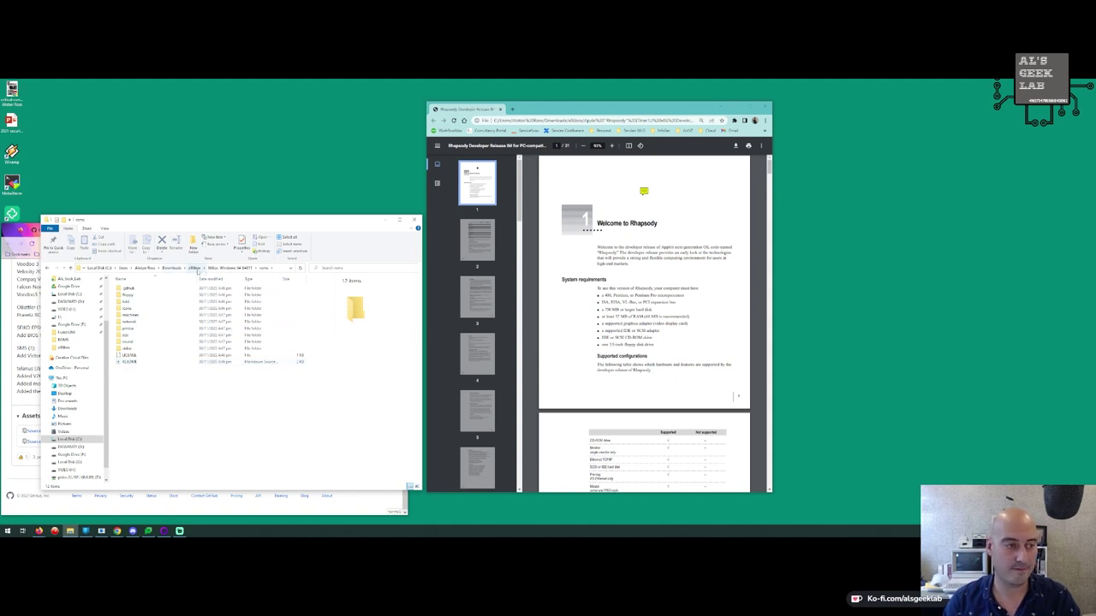
left_click(196, 267)
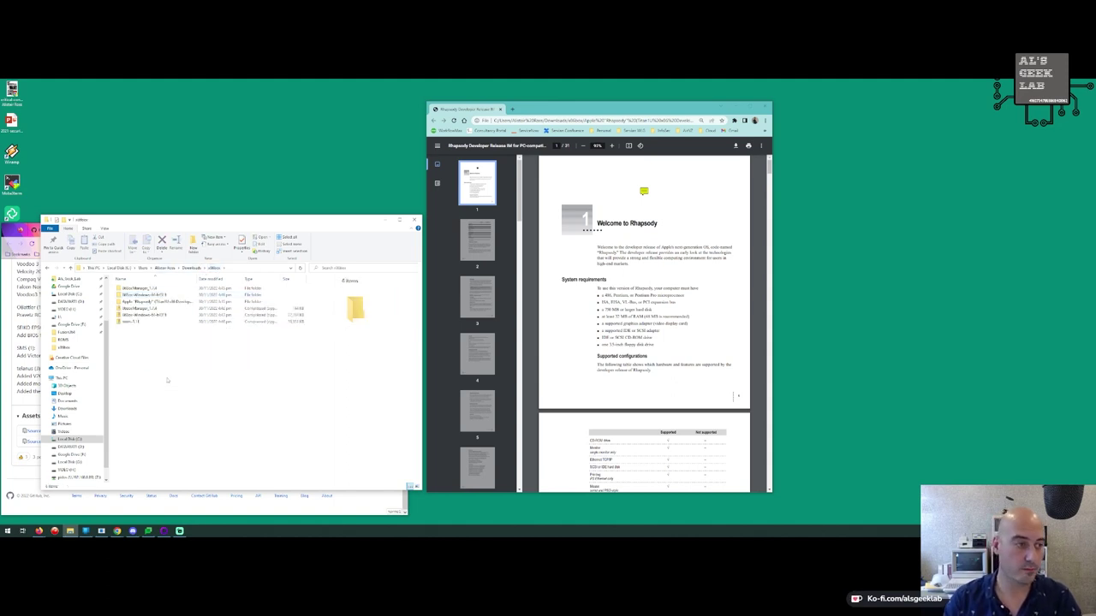
Check the ROM source code asset in Firefox, and extract the roms-3.11 archive into its default destination folder
left_click(134, 322)
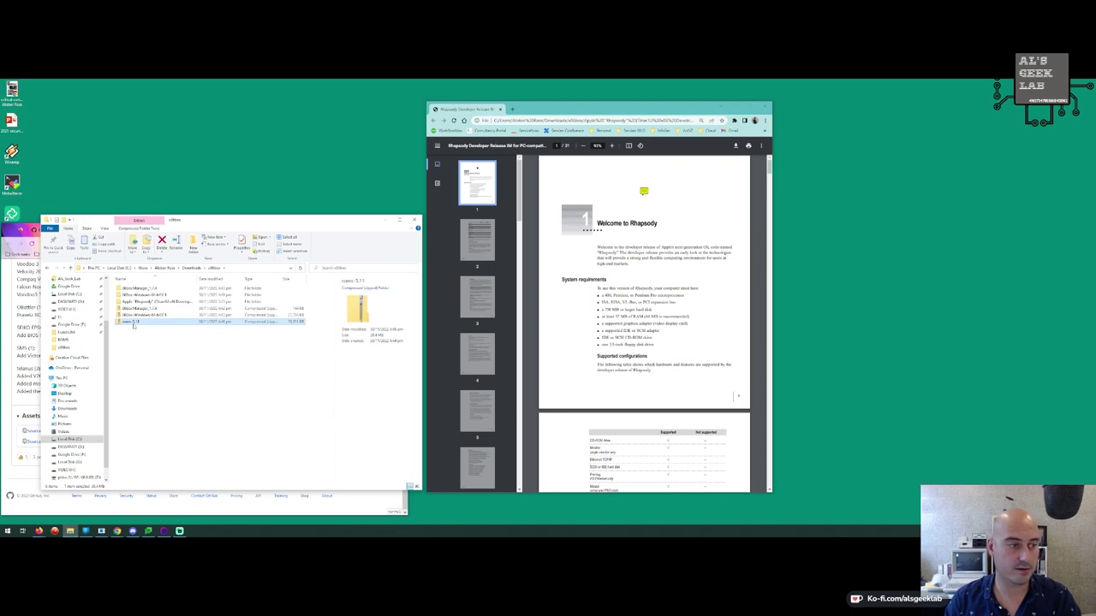
right_click(133, 325)
left_click(39, 531)
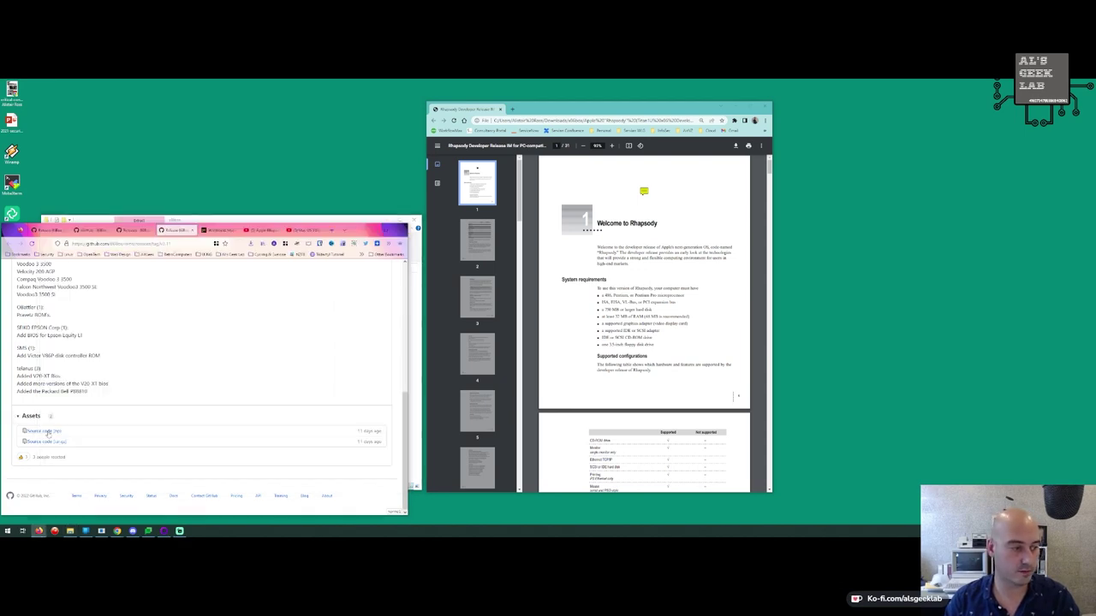
key("alt+Tab")
key("alt+Tab")
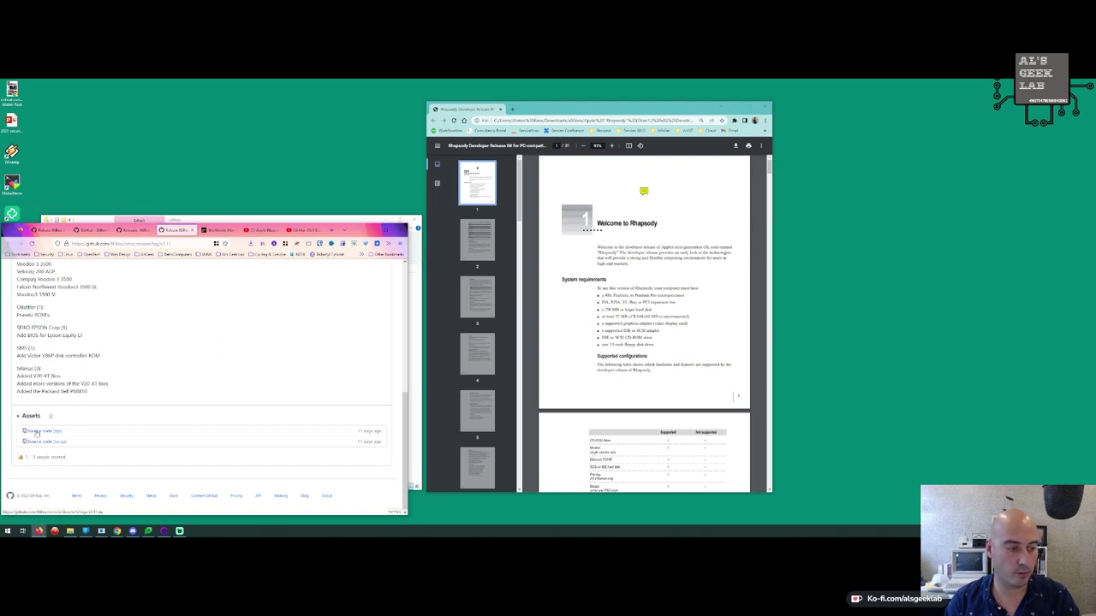
key("alt+Tab")
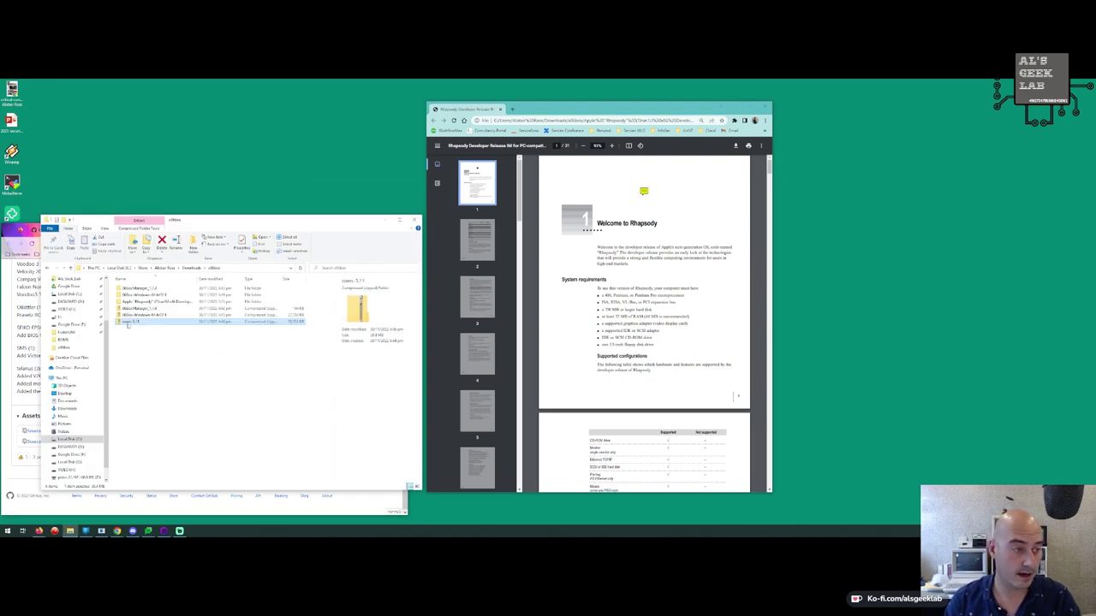
right_click(127, 324)
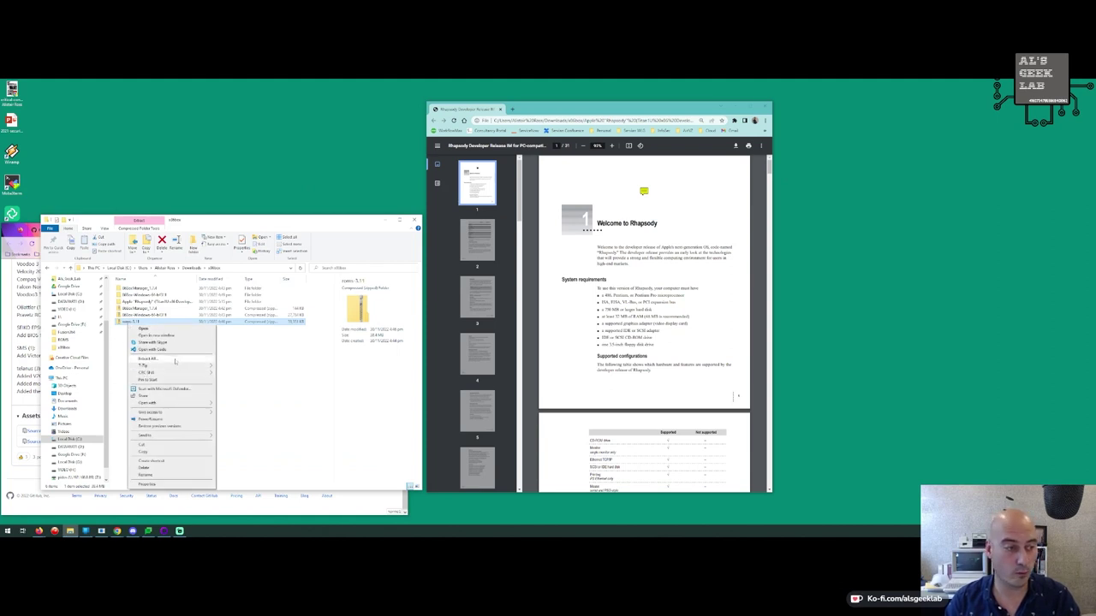
left_click(175, 359)
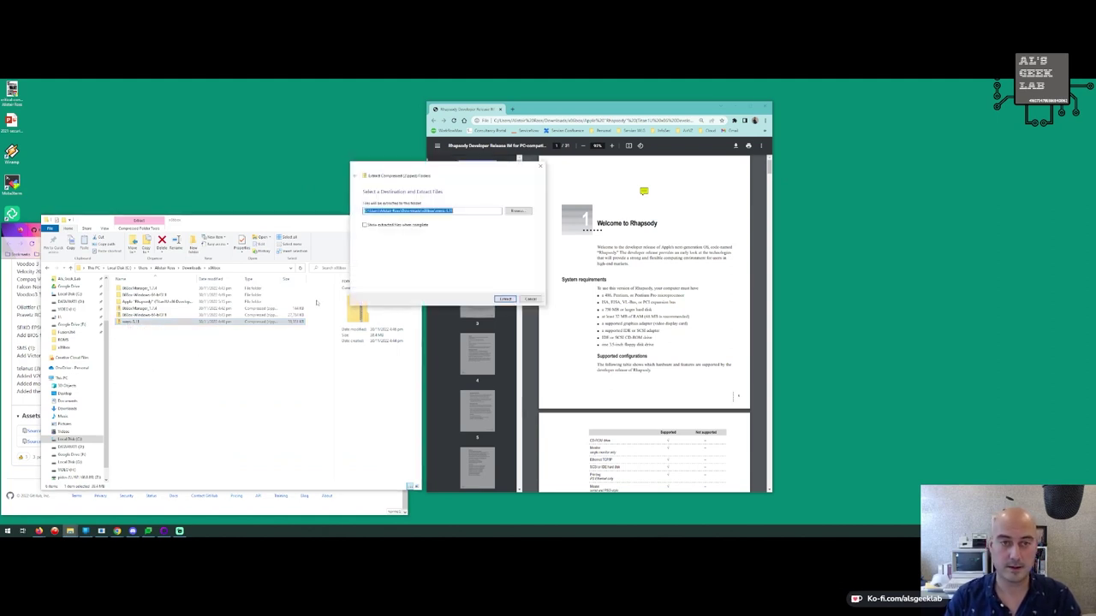
key("Return")
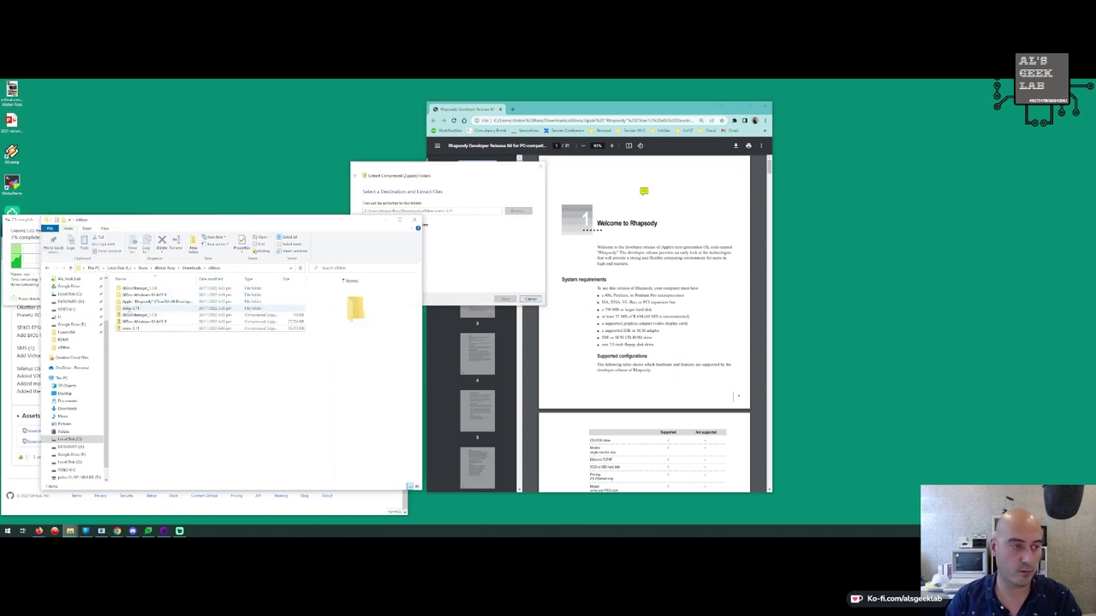
Examine the extracted roms-3.11 folder, start renaming its inner roms folder, and return to the 86Box downloads folder
double_click(130, 312)
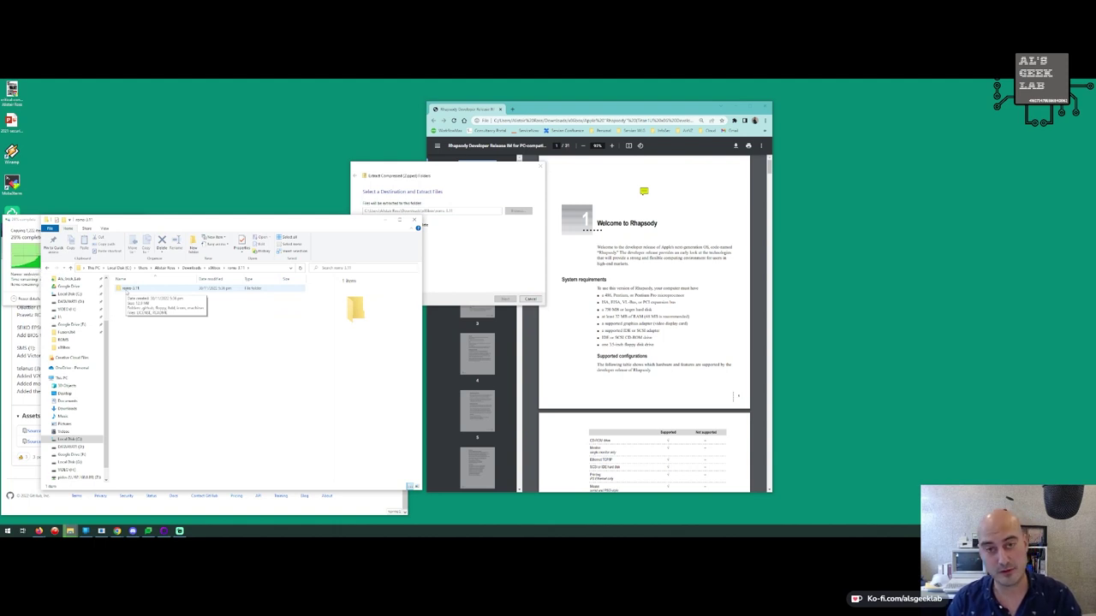
double_click(127, 288)
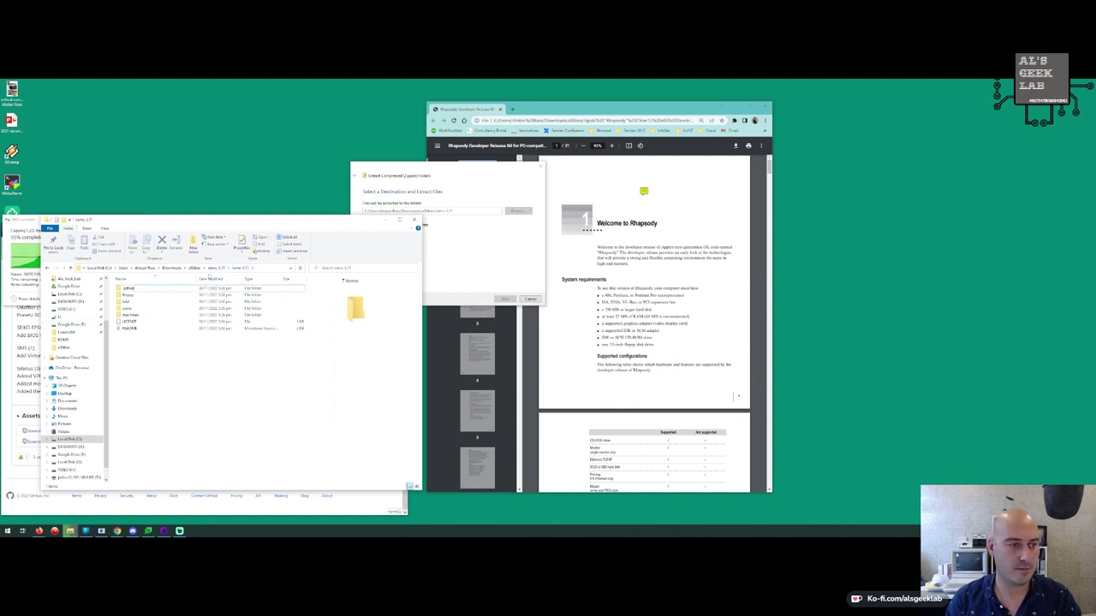
left_click(214, 270)
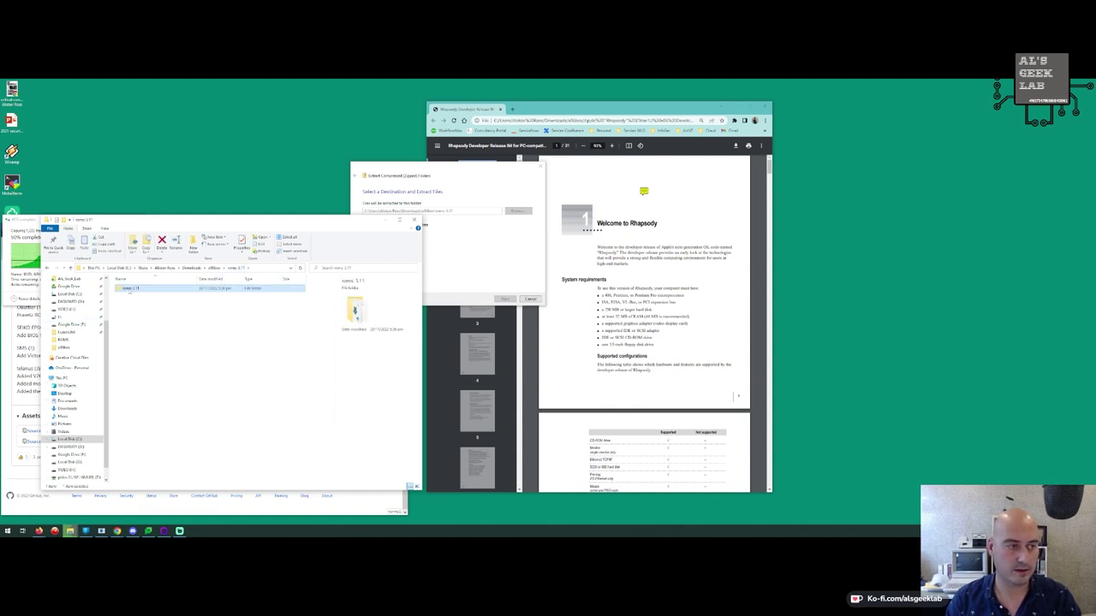
right_click(129, 291)
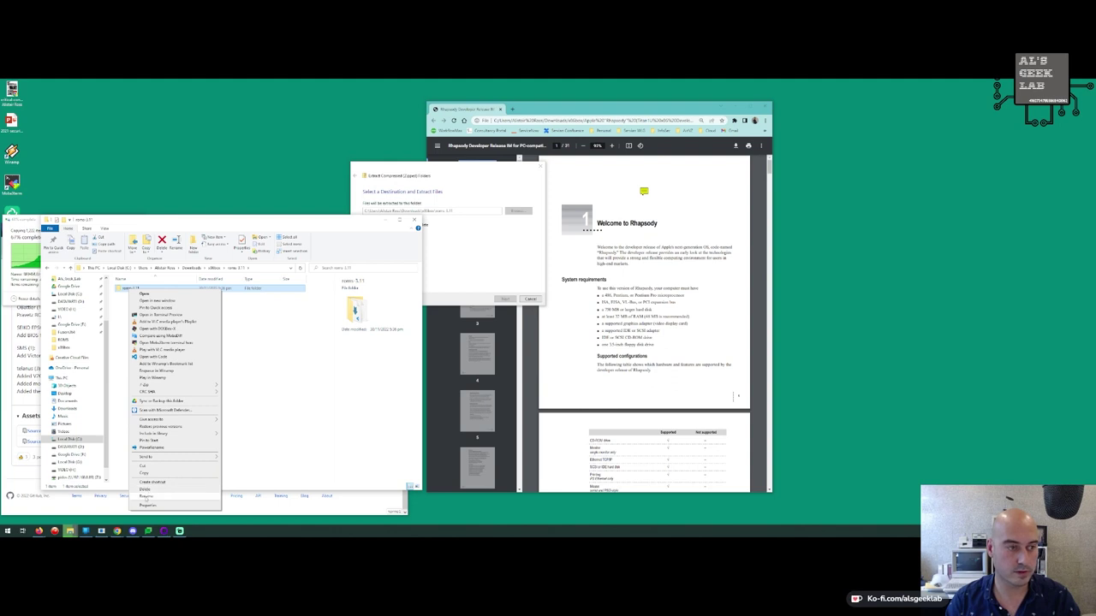
left_click(146, 497)
left_click(214, 268)
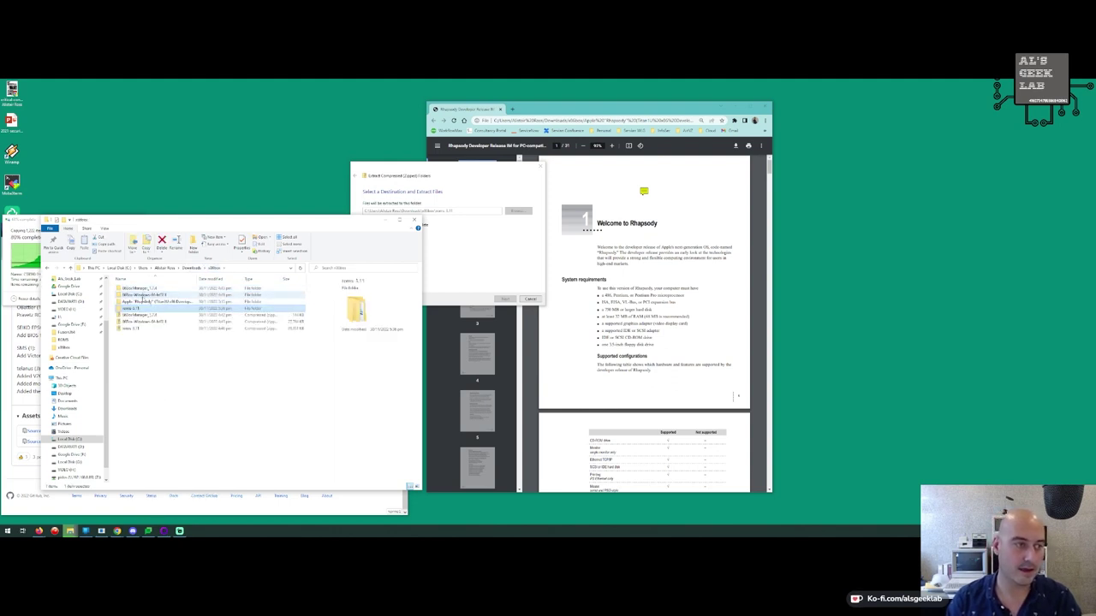
Launch 86Box from the 86Box-Windows-64-b4311 folder and move the emulator window aside to watch the BIOS start up
left_click(141, 295)
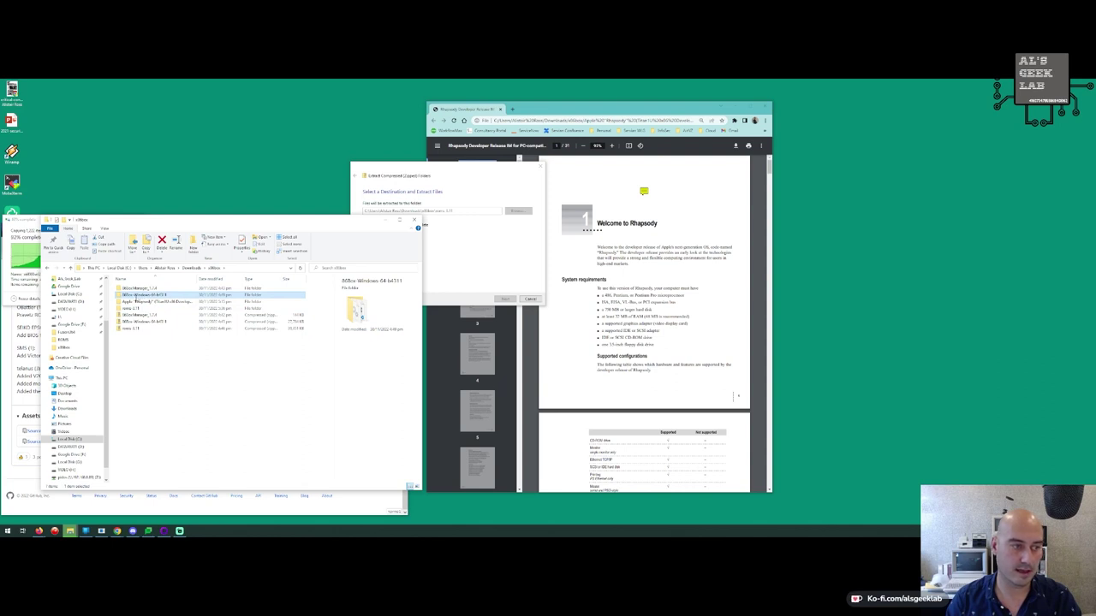
double_click(145, 296)
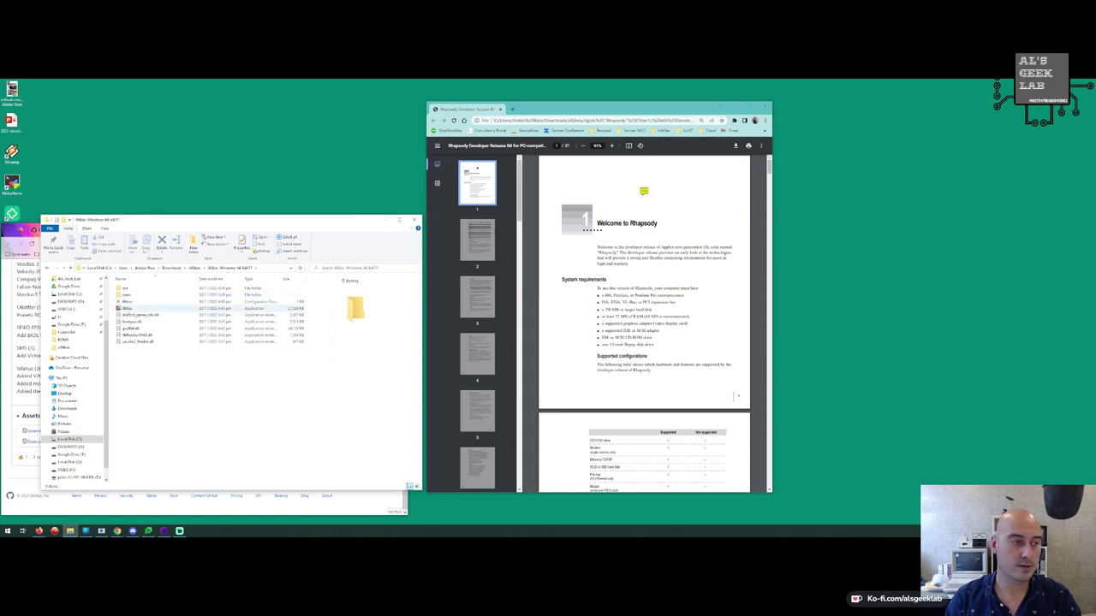
double_click(128, 308)
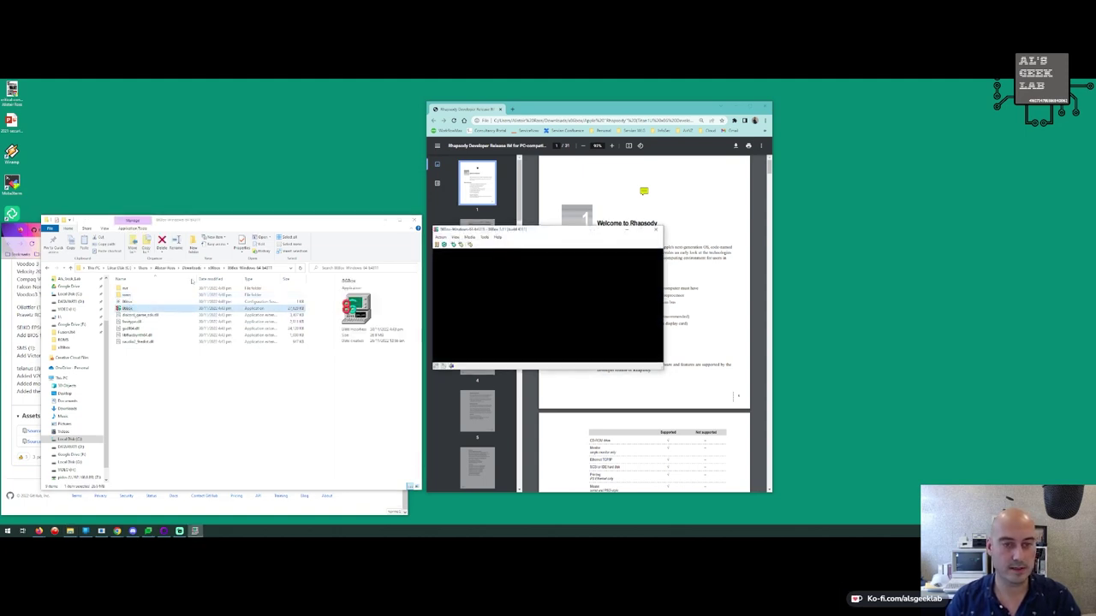
left_click_drag(526, 230, 243, 165)
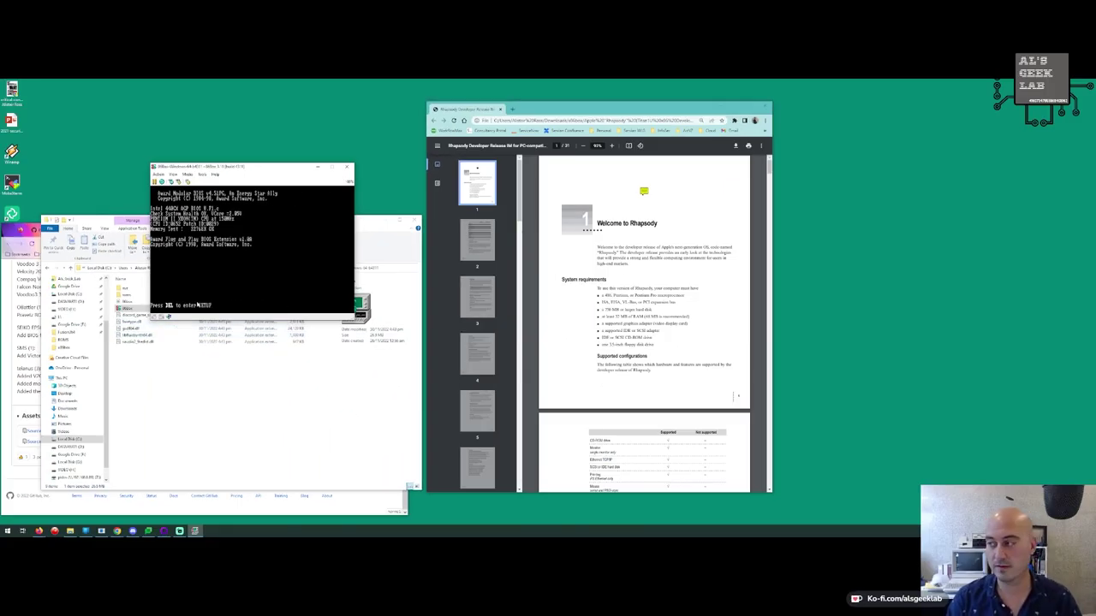
left_click_drag(229, 166, 347, 155)
Return to the 86Box downloads folder, bring the emulator window forward and exit 86Box
double_click(134, 301)
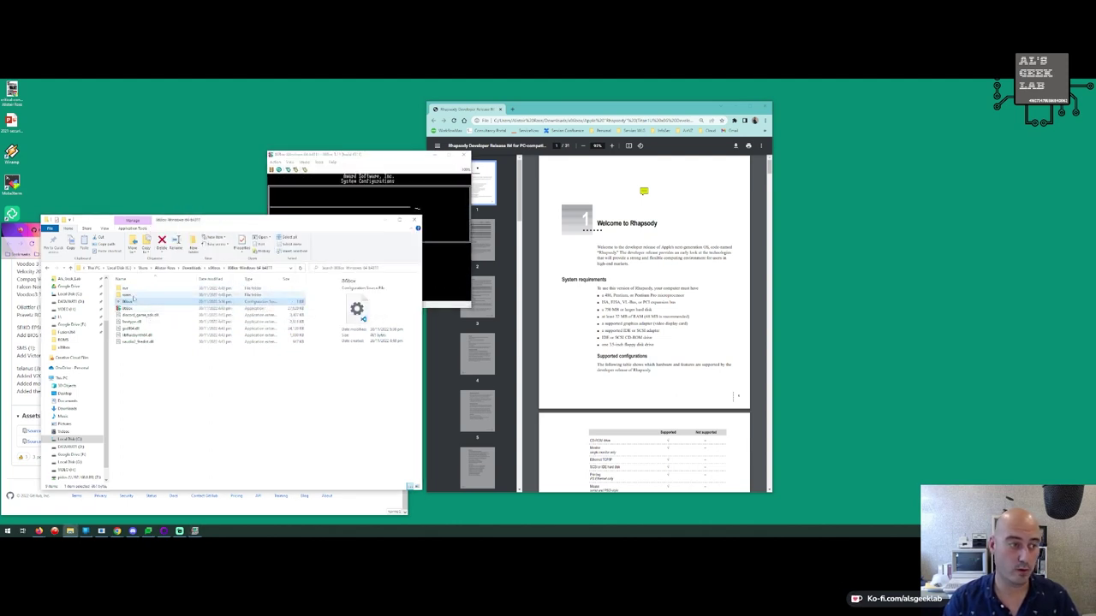
key("alt+Left")
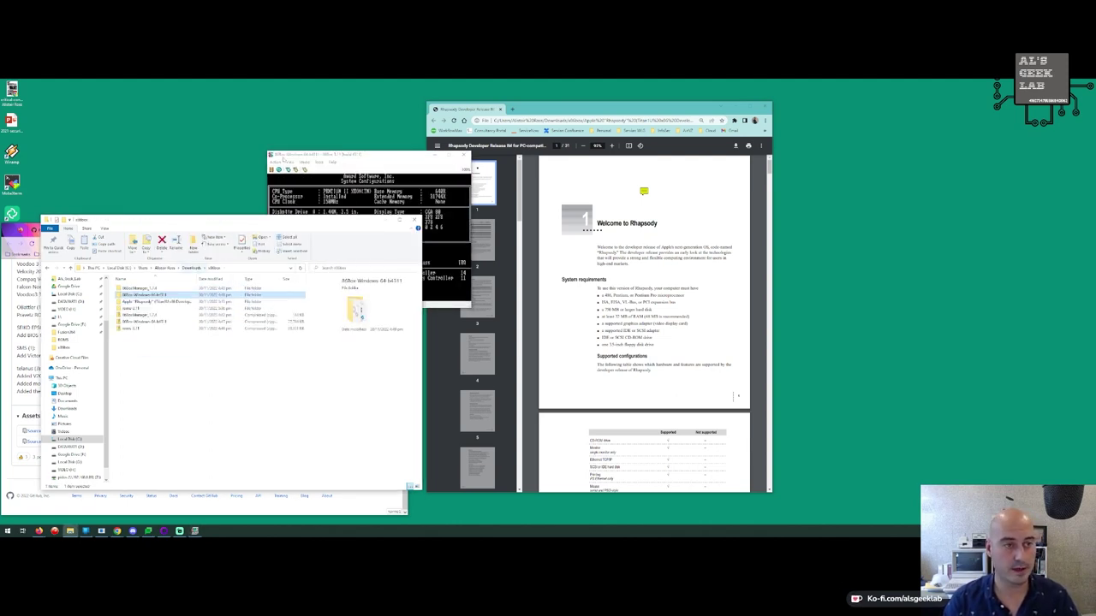
left_click(325, 156)
left_click_drag(324, 155, 227, 159)
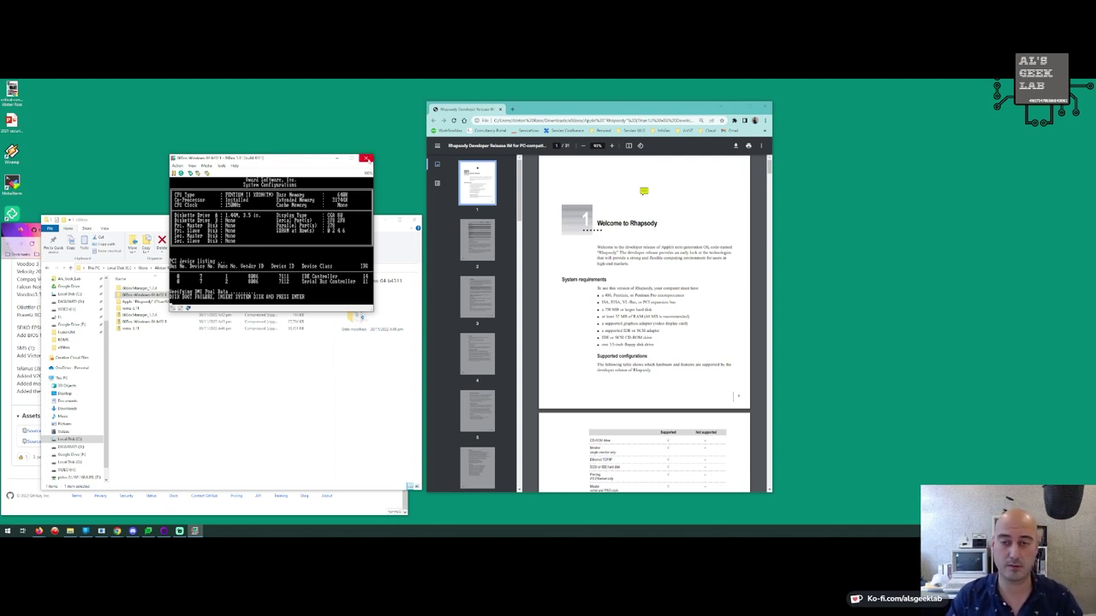
left_click(366, 159)
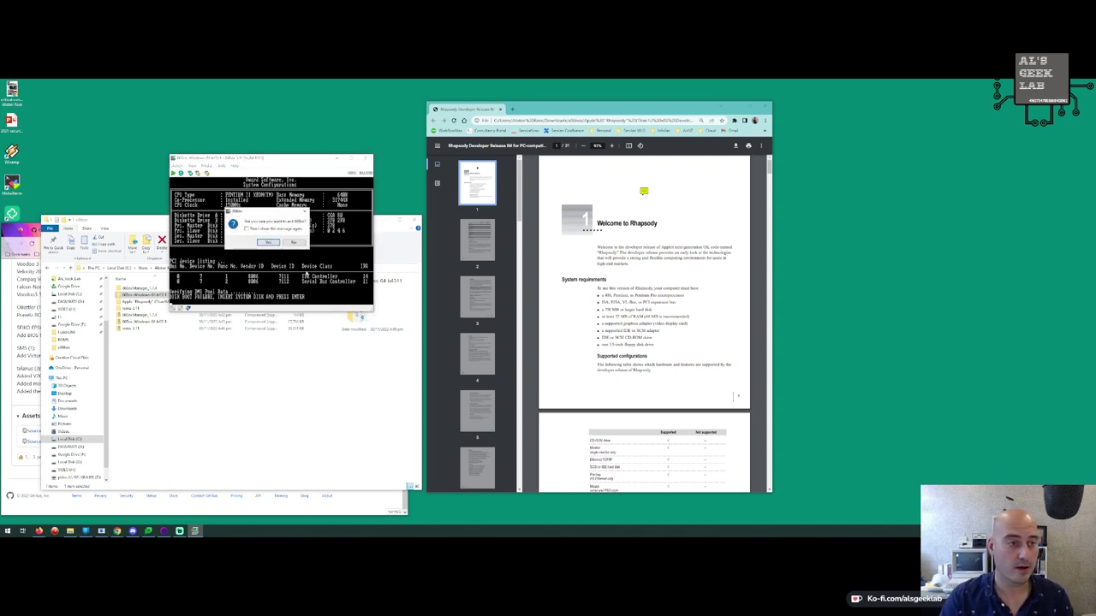
left_click(269, 242)
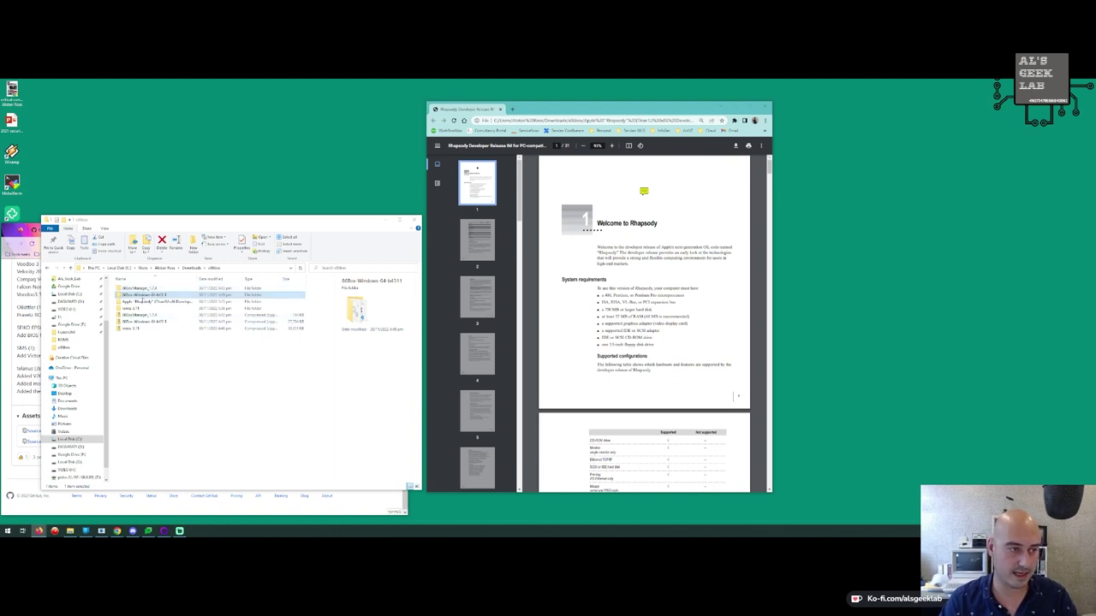
Launch the 86Box application again from the 86Box-Windows-64-b4311 folder and move its window clear of the Rhapsody manual
double_click(150, 295)
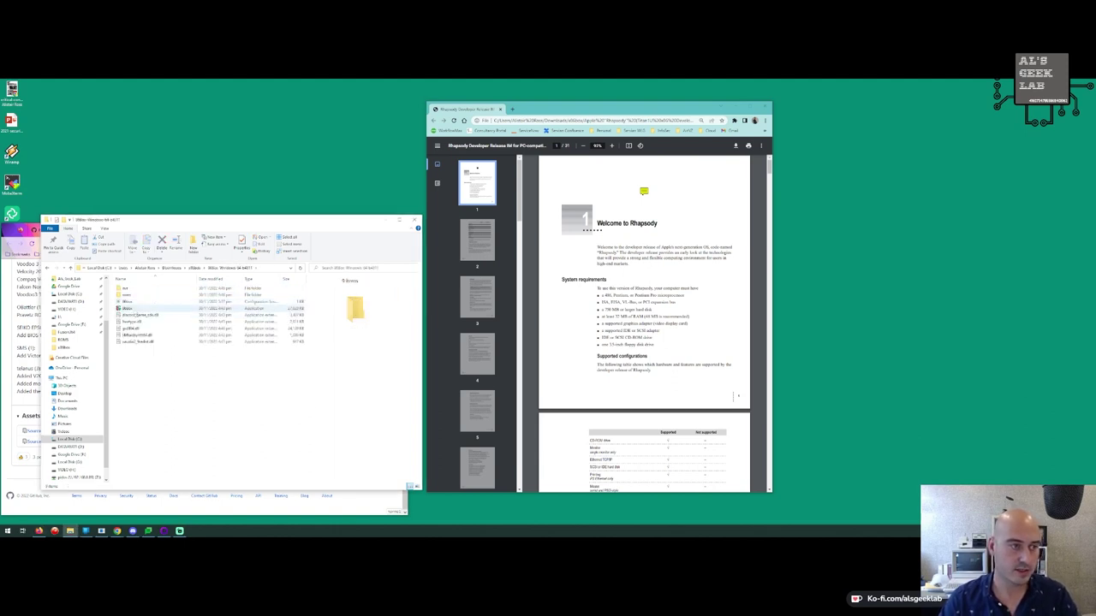
left_click(129, 308)
double_click(128, 309)
left_click_drag(485, 231, 148, 120)
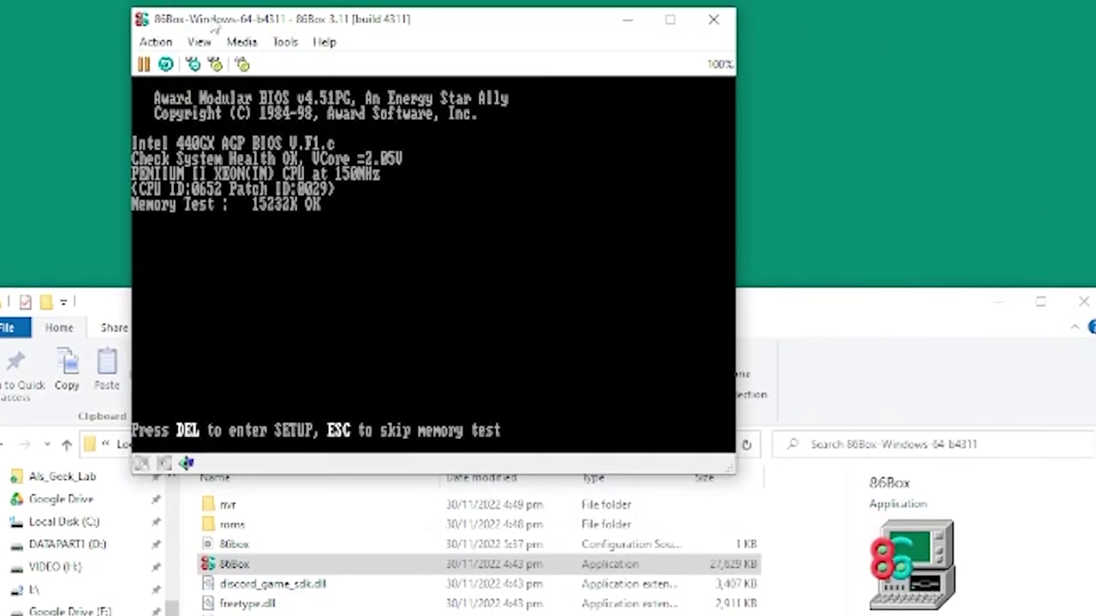
Open the emulator's settings and show the Machine configuration page
left_click(156, 41)
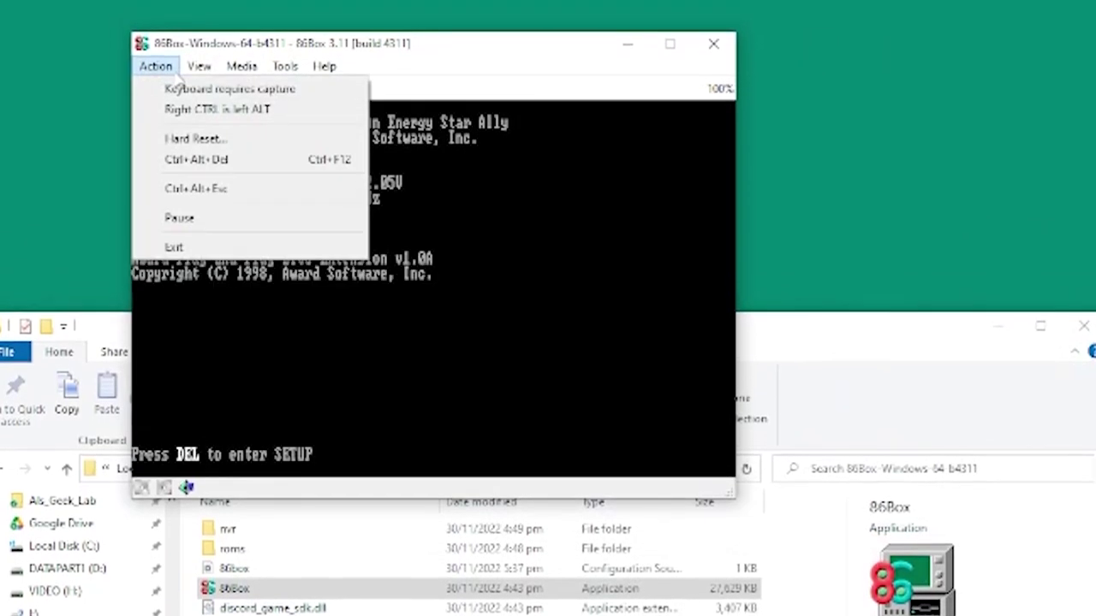
mouse_move(256, 47)
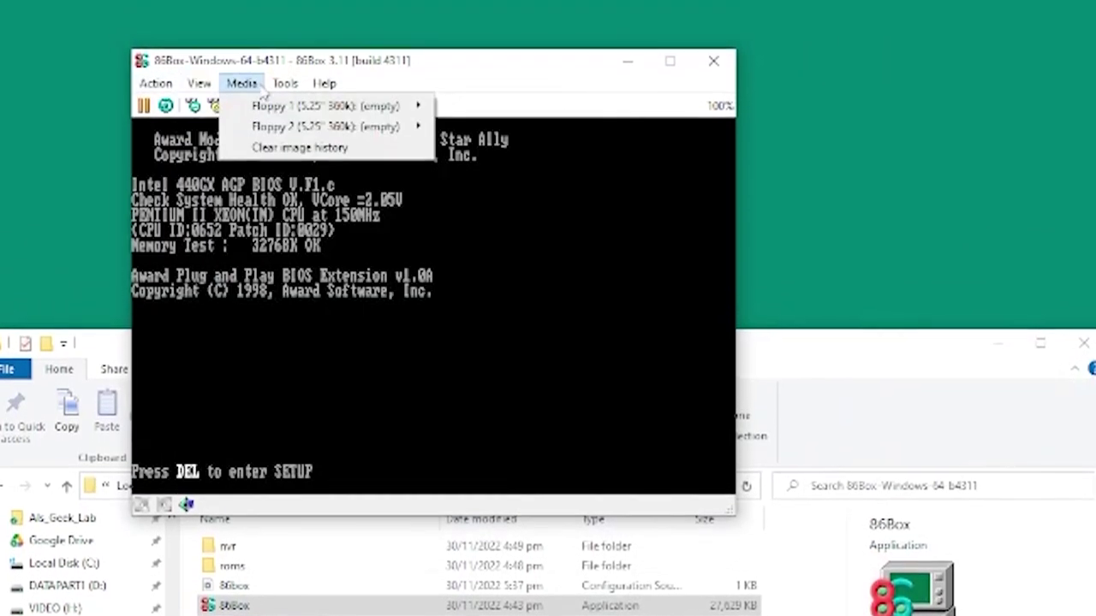
mouse_move(285, 83)
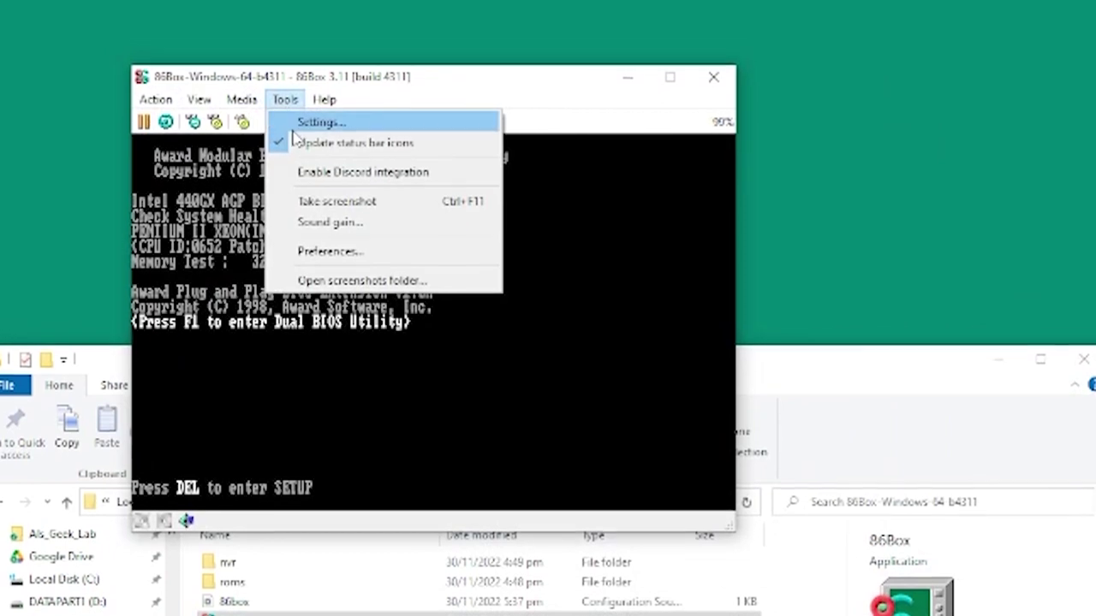
left_click(299, 109)
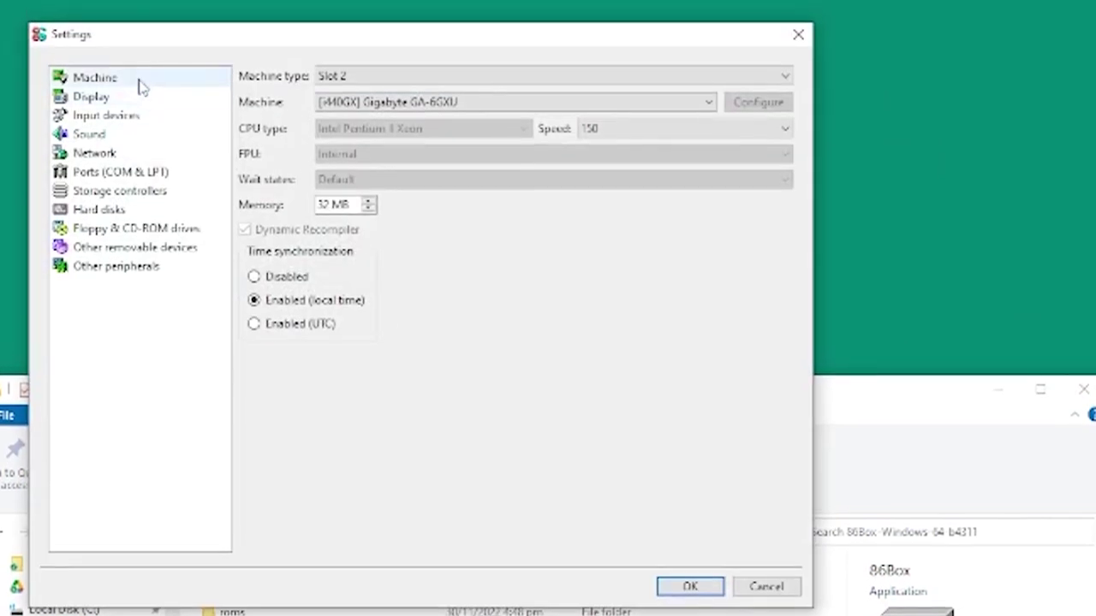
left_click(117, 76)
Set the machine type to 8088
left_click(410, 79)
scroll(420, 137, "up", 4)
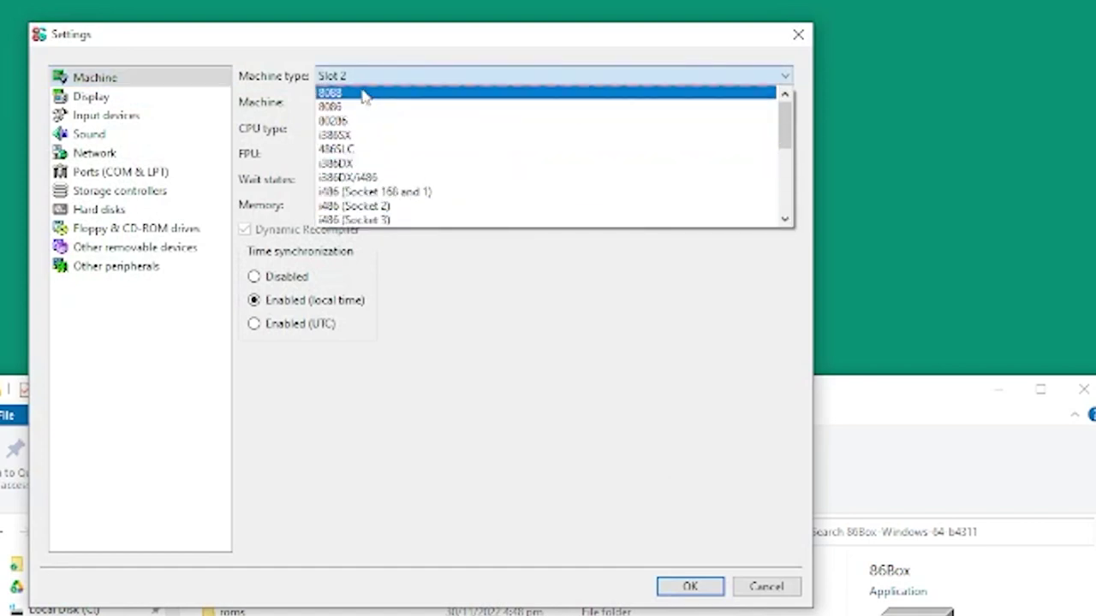
left_click(363, 92)
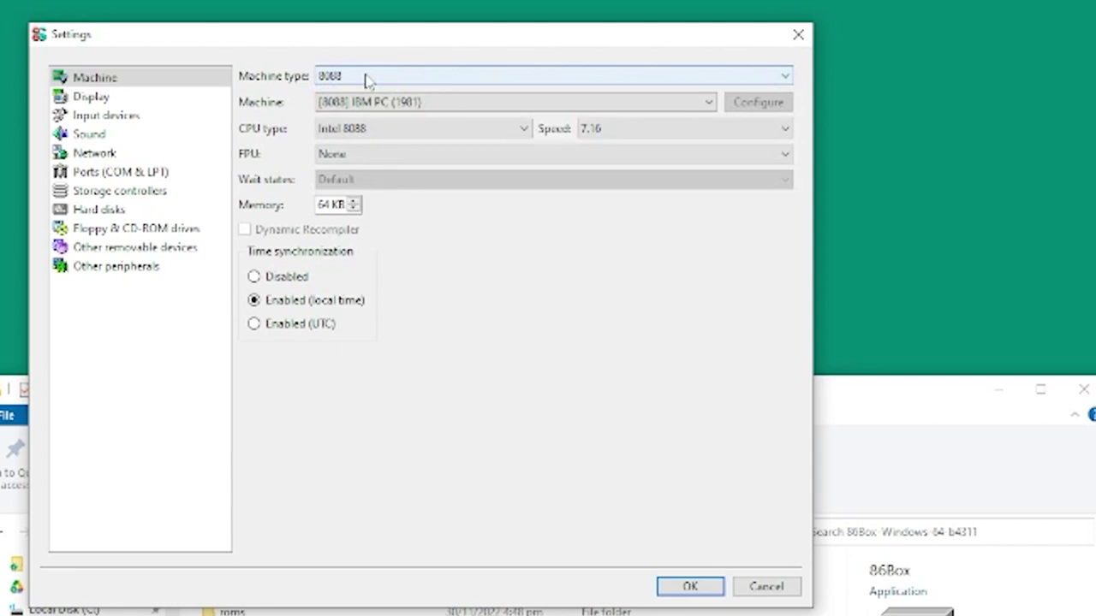
Set the machine type to Socket 7 (Dual Voltage) and the CPU type to Intel Pentium MMX
left_click(367, 79)
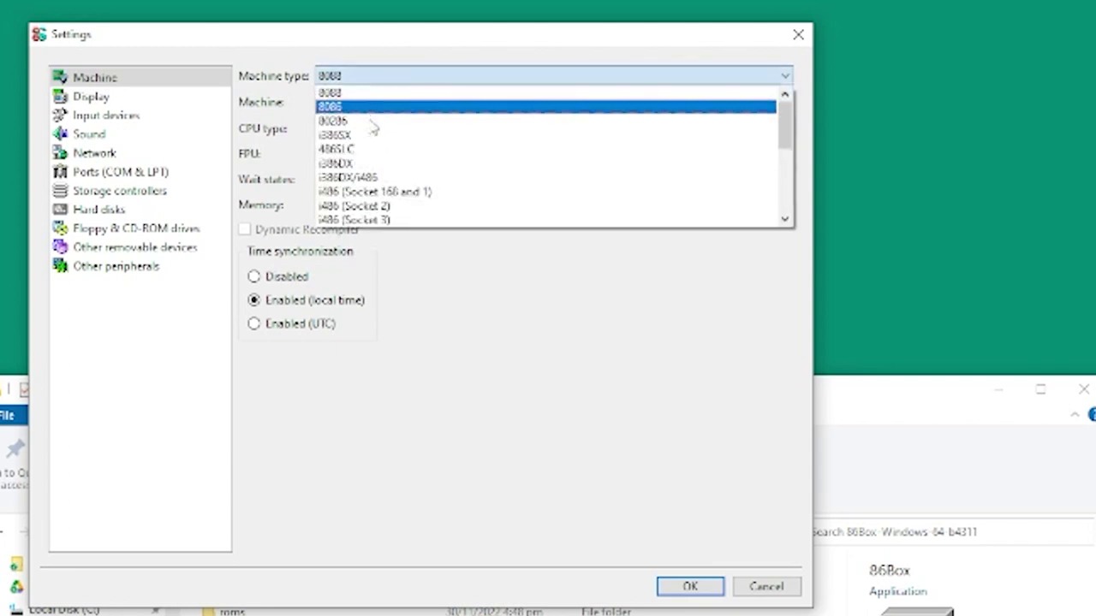
scroll(374, 137, "down", 1)
scroll(375, 144, "down", 1)
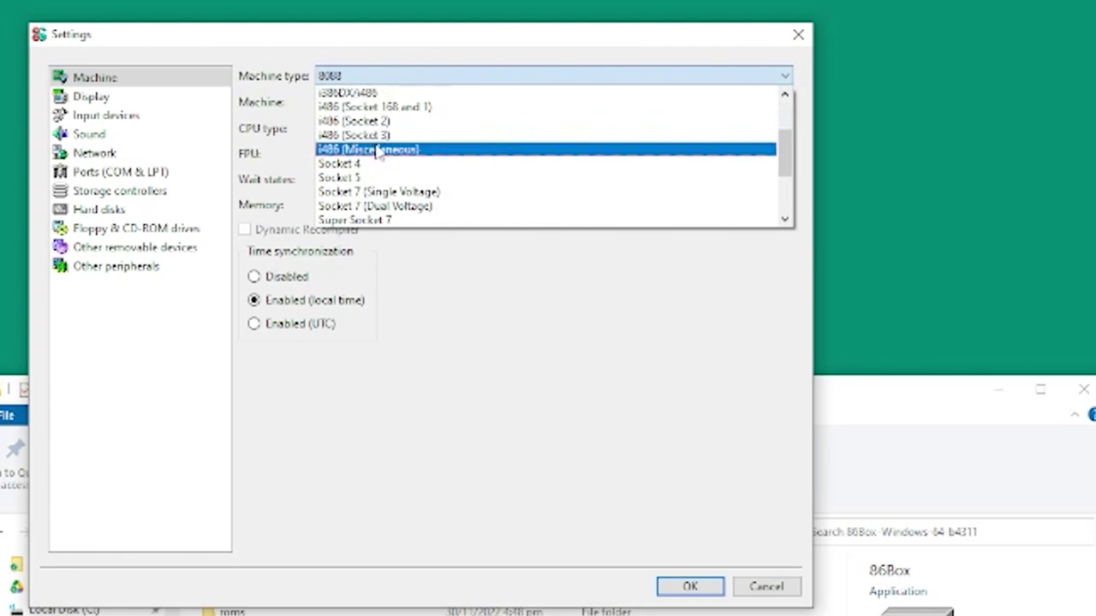
left_click(399, 207)
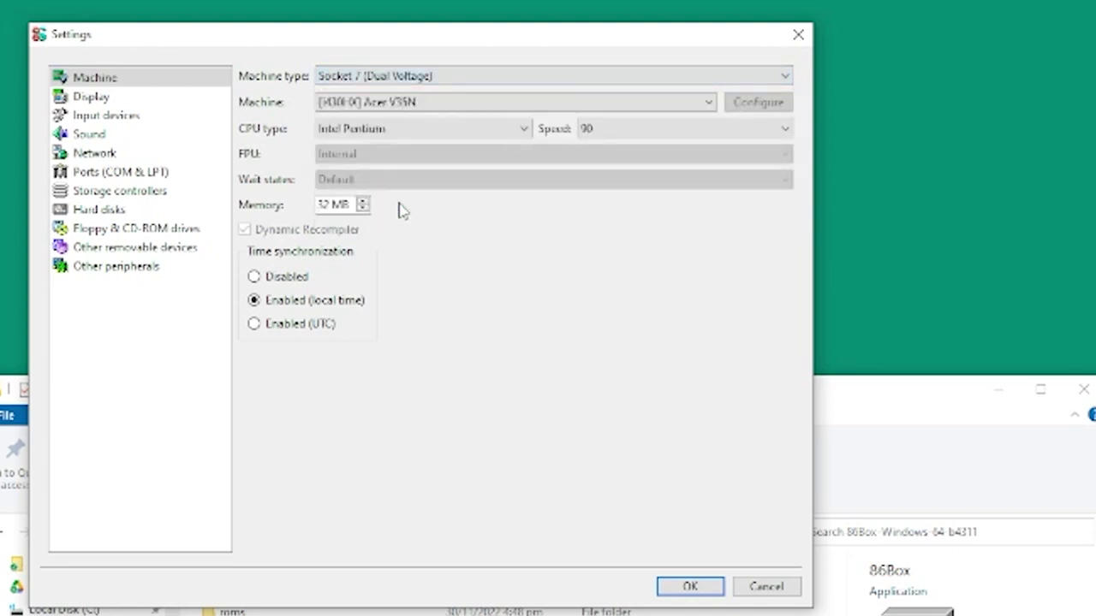
left_click(340, 133)
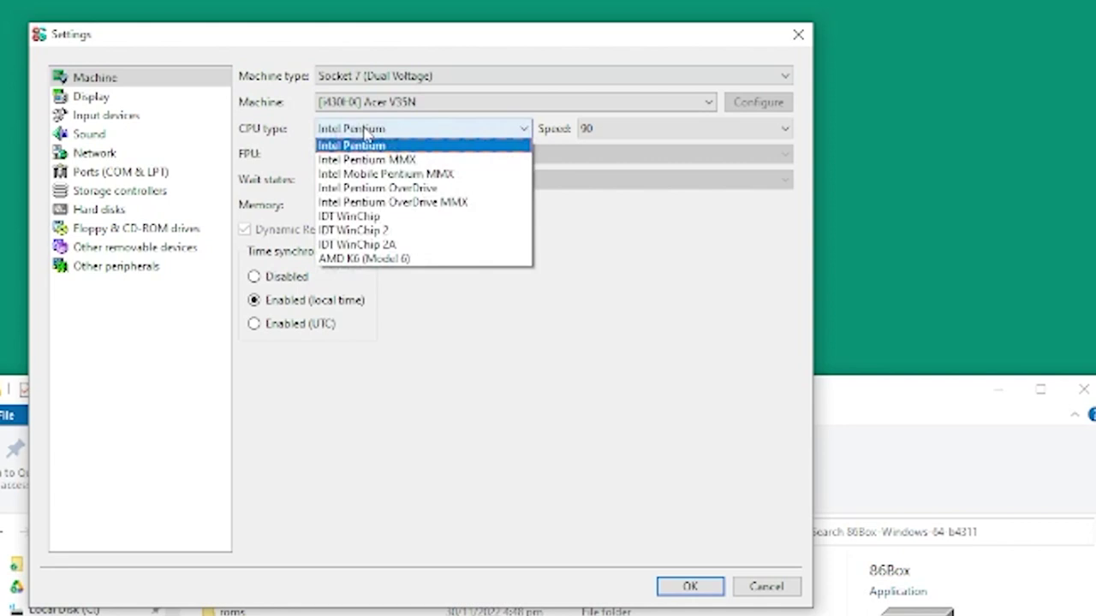
left_click(428, 163)
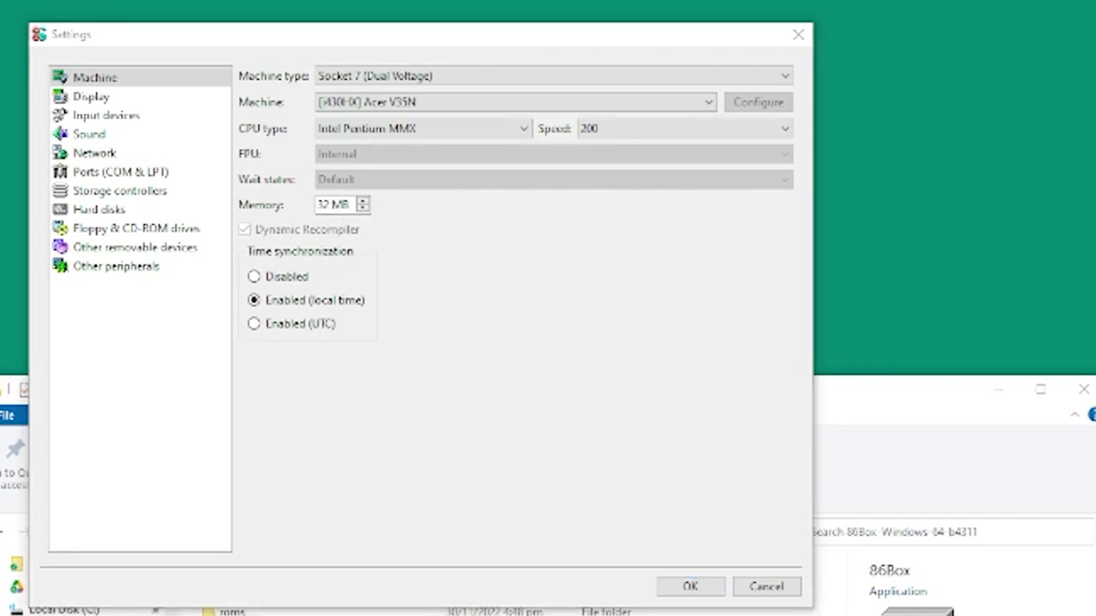
Look through the available CPU types and the newer machine types
left_click(432, 129)
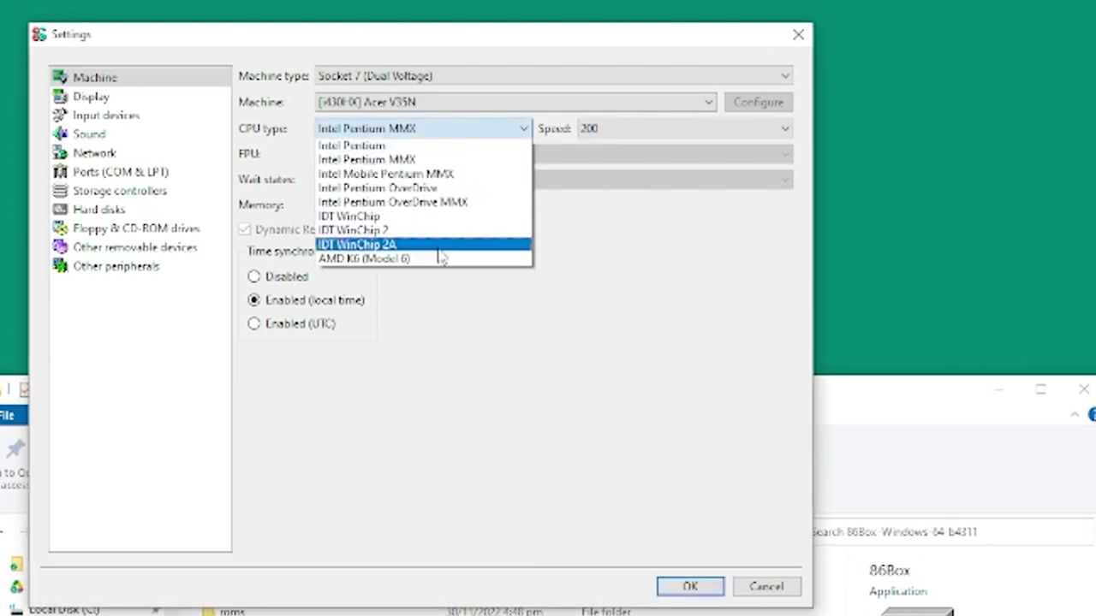
left_click(450, 159)
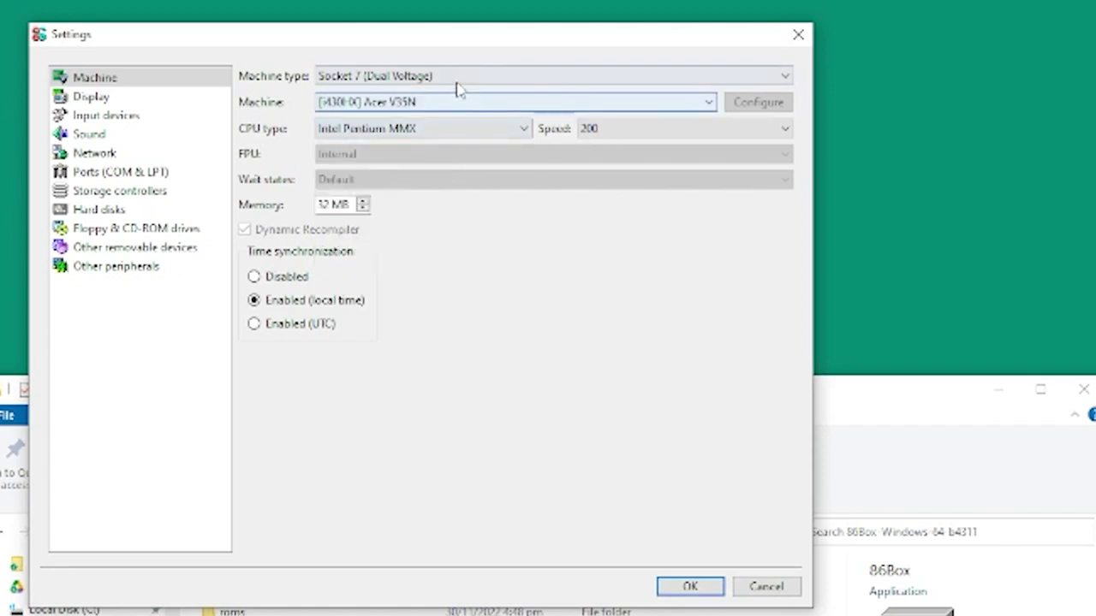
left_click(458, 81)
scroll(471, 124, "down", 2)
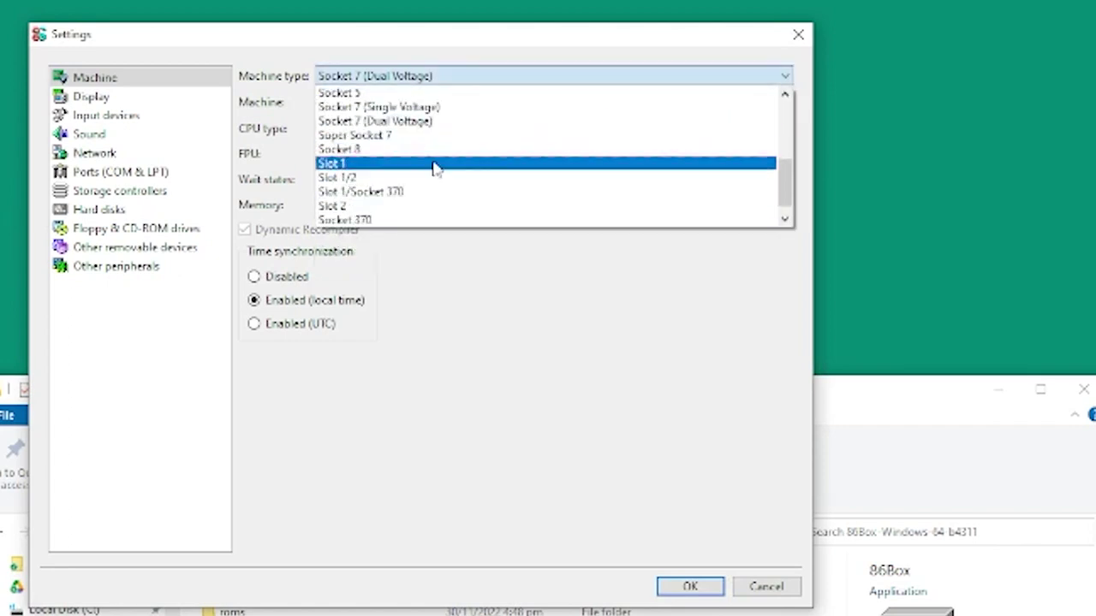
scroll(377, 250, "up", 1)
scroll(399, 205, "down", 2)
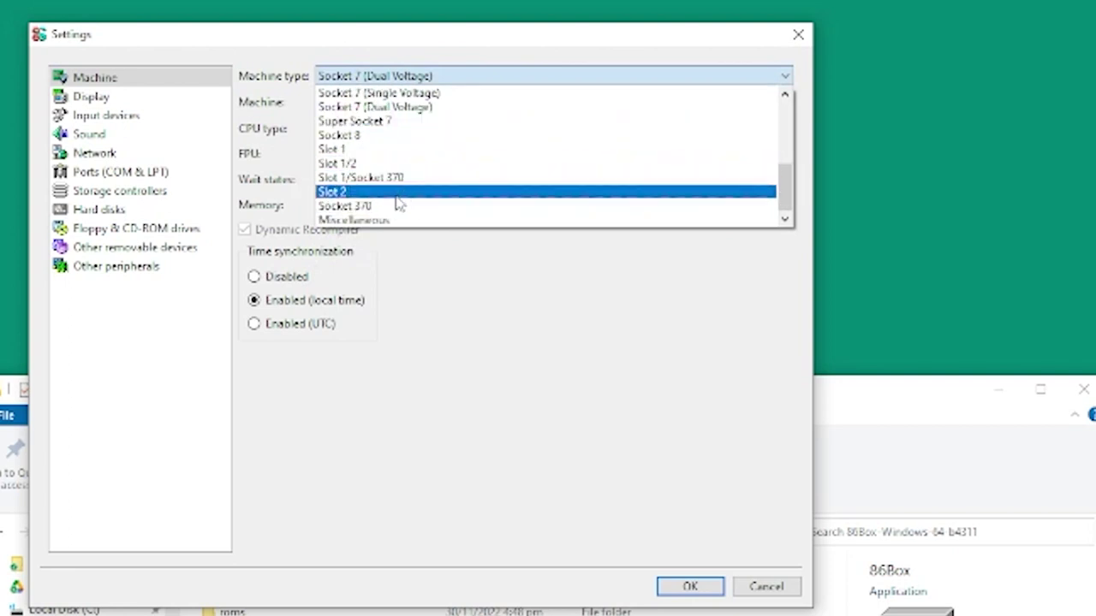
left_click(450, 316)
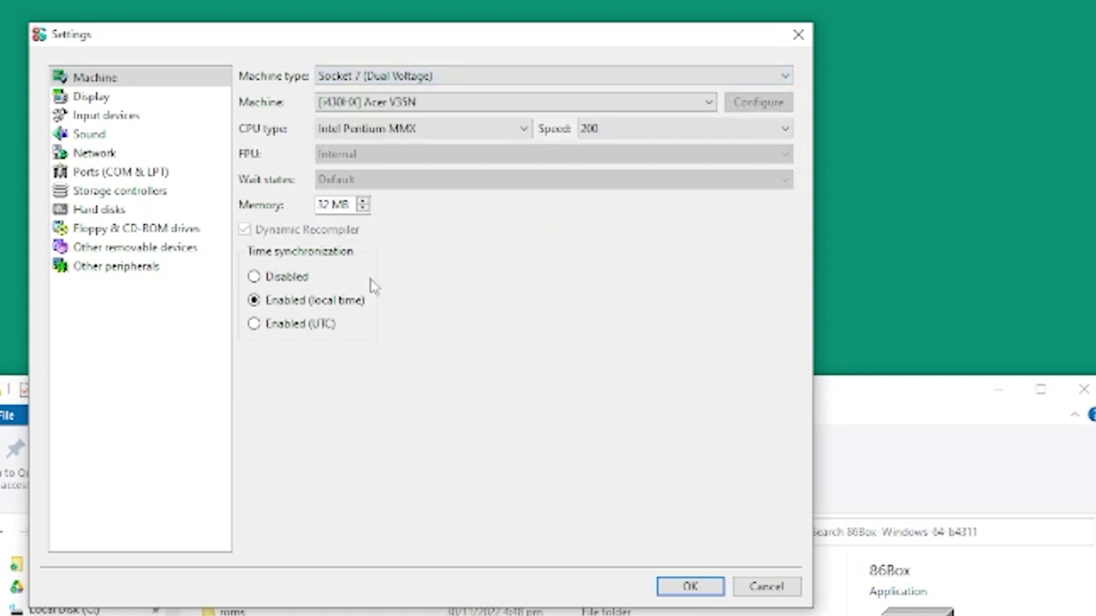
Set the machine's memory to 64 MB
left_click(336, 210)
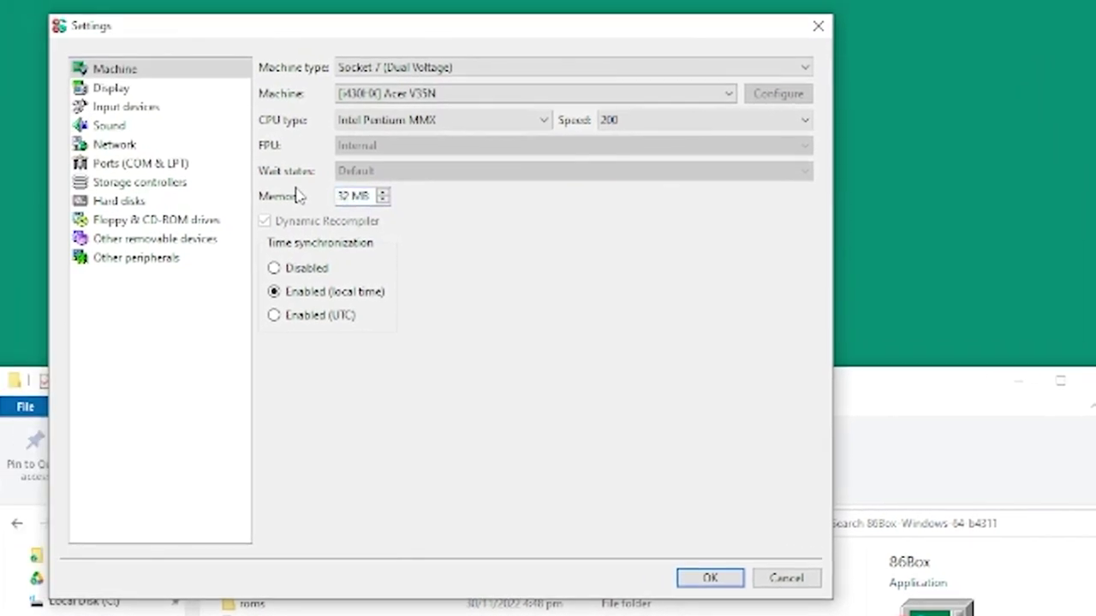
key("BackSpace")
key("BackSpace")
type("64")
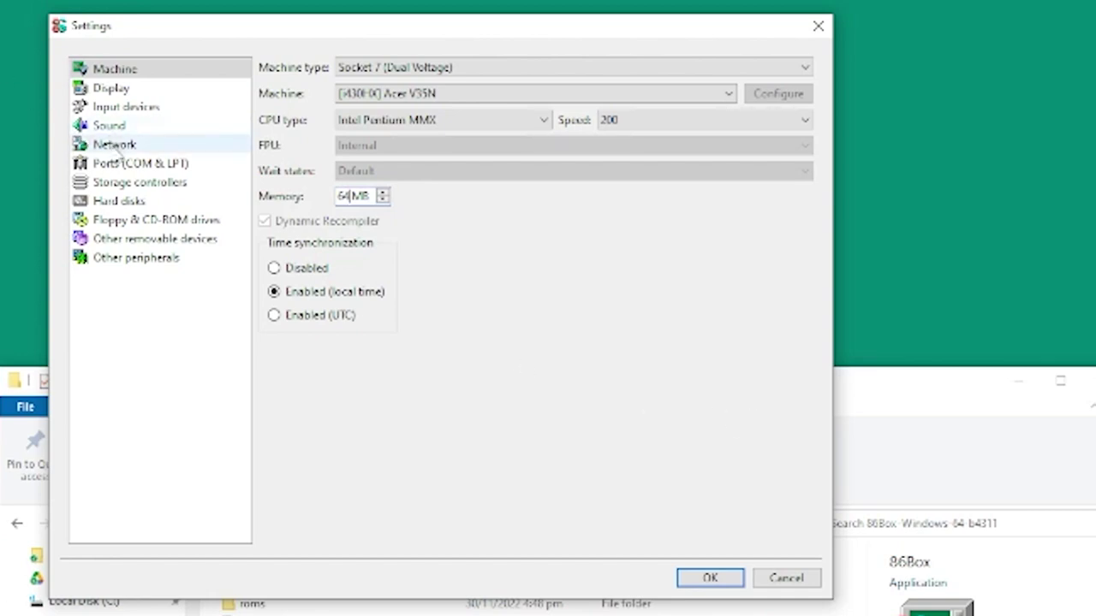
In the display settings, choose [PCI] S3 ViRGE/DX (375) as the video card and None for Video #2
left_click(112, 105)
left_click(112, 87)
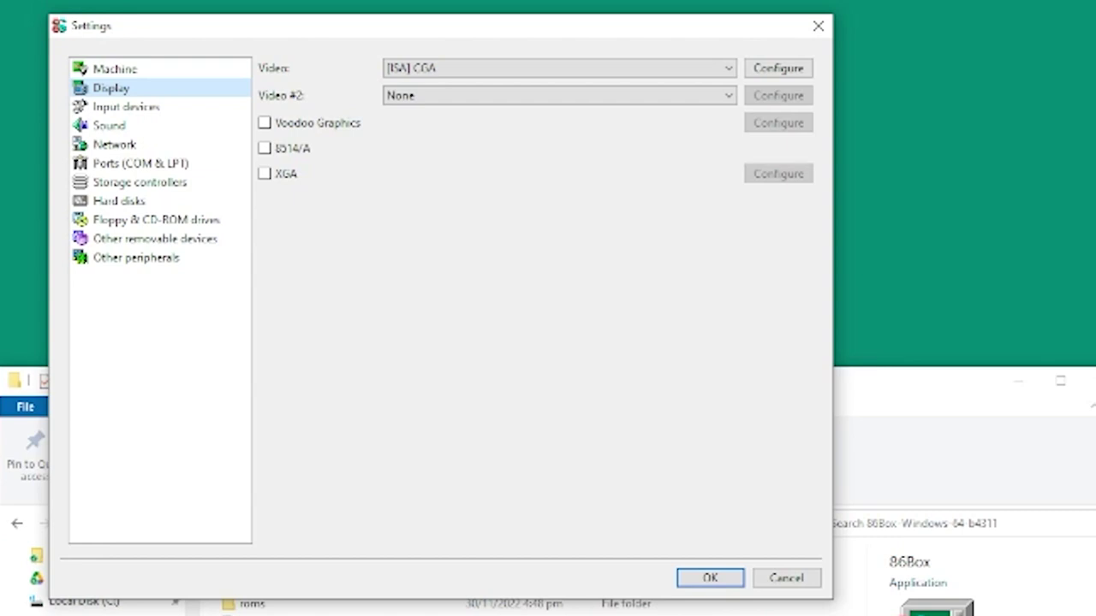
left_click(525, 71)
scroll(525, 130, "down", 1)
scroll(526, 136, "down", 2)
scroll(527, 132, "down", 10)
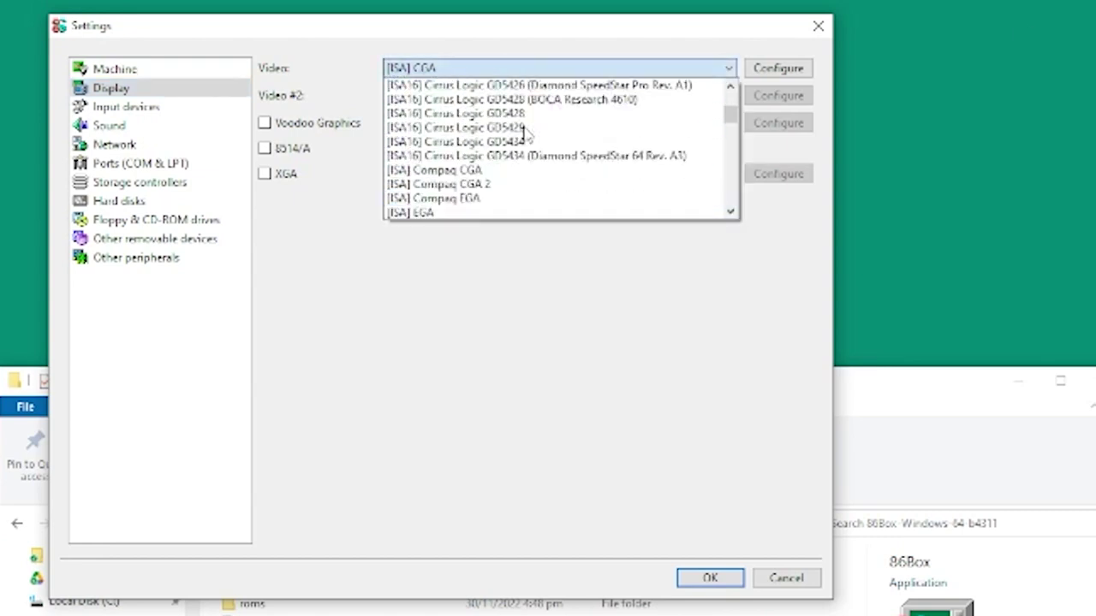
scroll(527, 134, "down", 8)
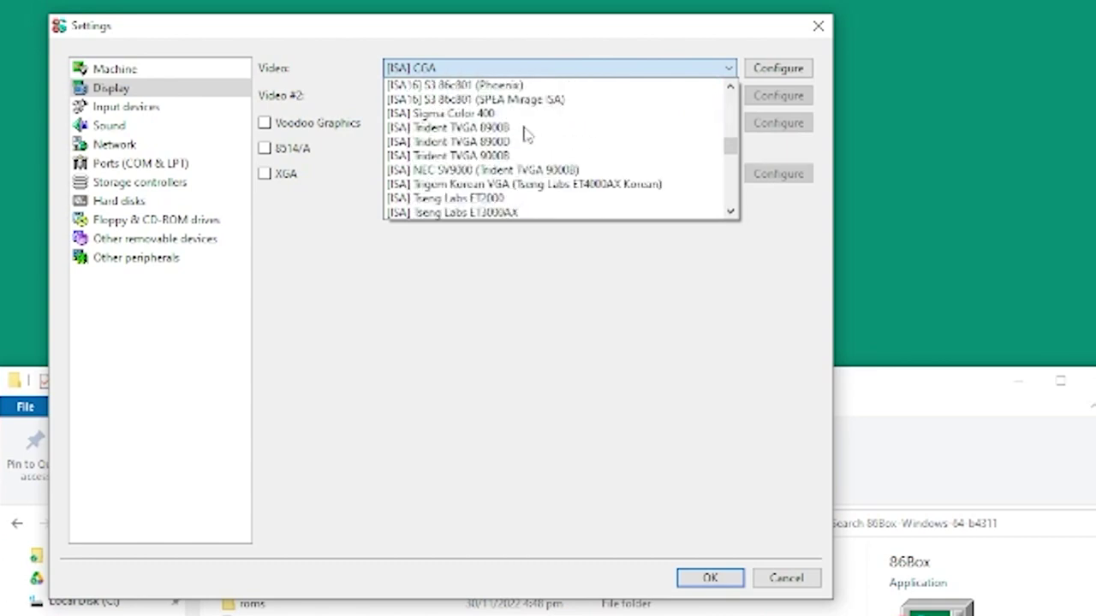
scroll(531, 135, "down", 10)
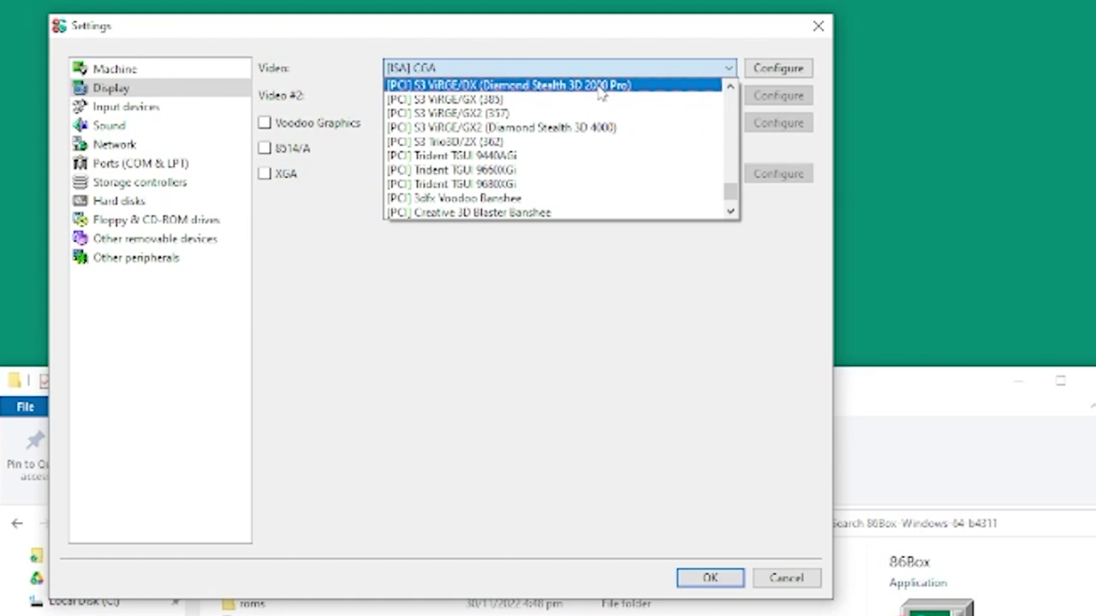
scroll(601, 94, "up", 3)
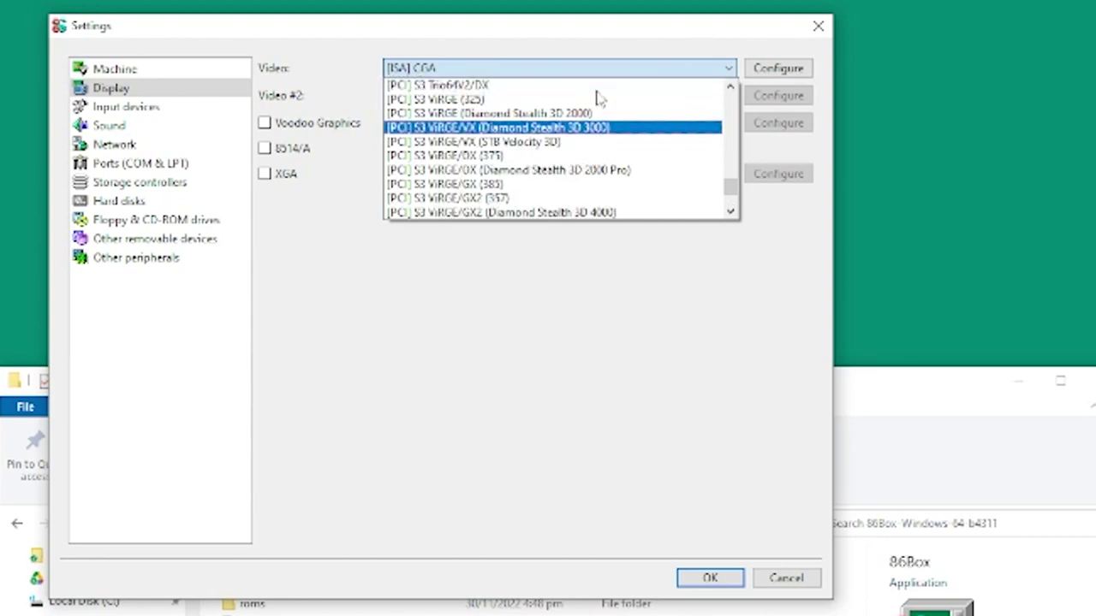
left_click(597, 155)
left_click(516, 99)
left_click(516, 111)
In the input device settings, set the mouse to Standard PS/2 Mouse
left_click(126, 106)
left_click(489, 68)
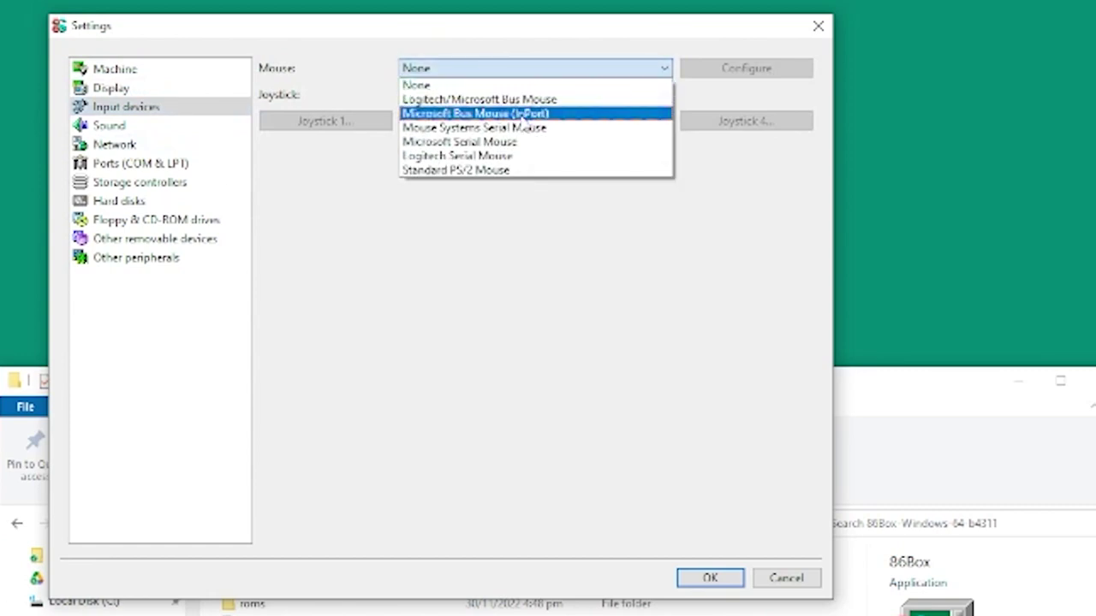
left_click(509, 170)
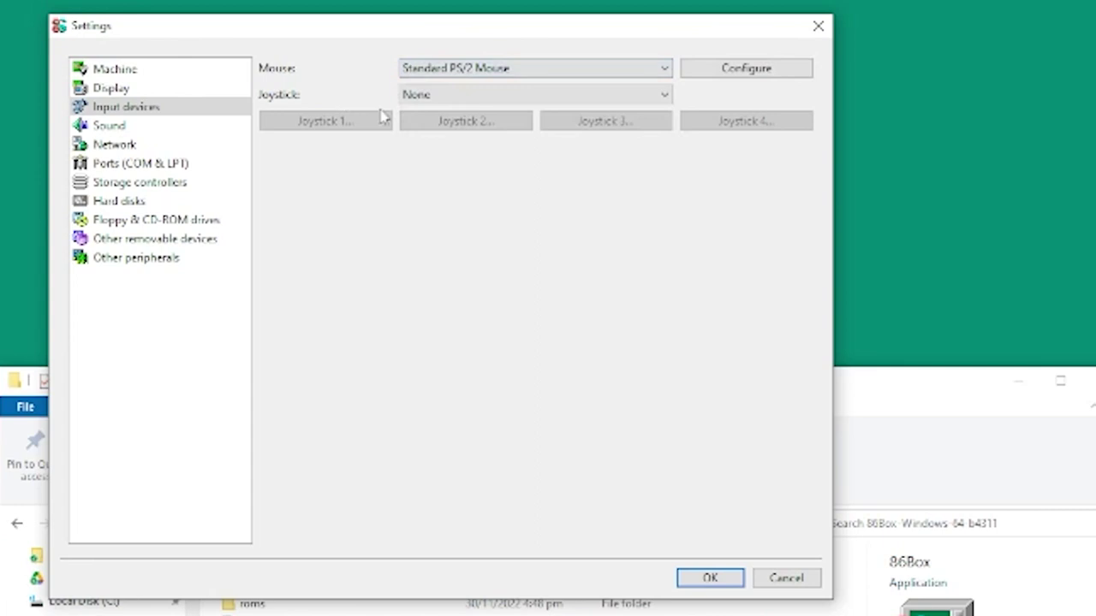
In the sound settings, choose [ISA16] Sound Blaster 16 as the sound card
left_click(126, 126)
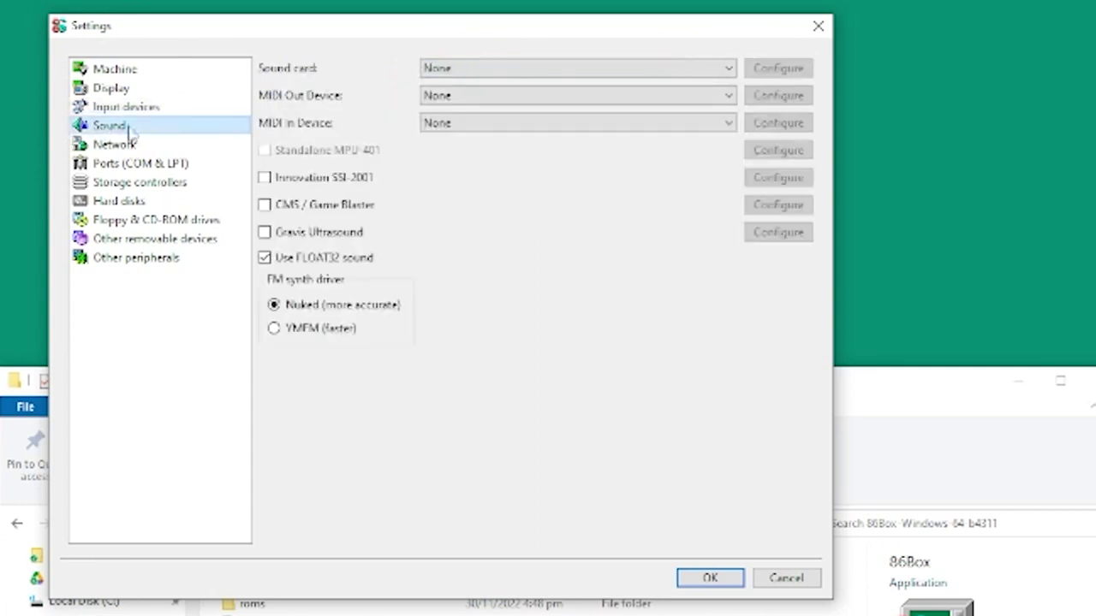
left_click(500, 70)
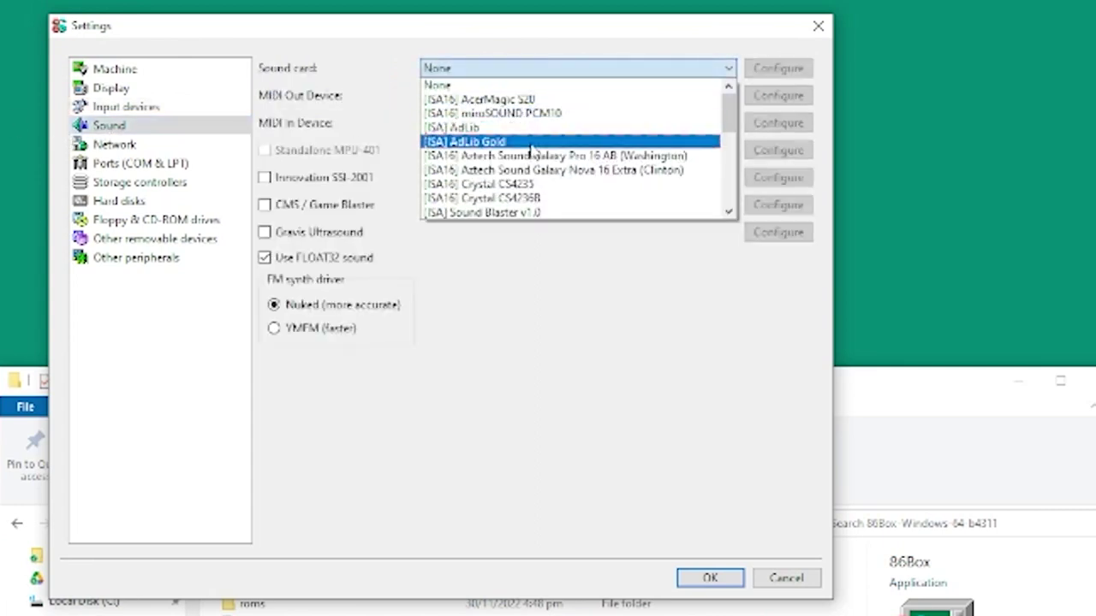
scroll(532, 182, "down", 1)
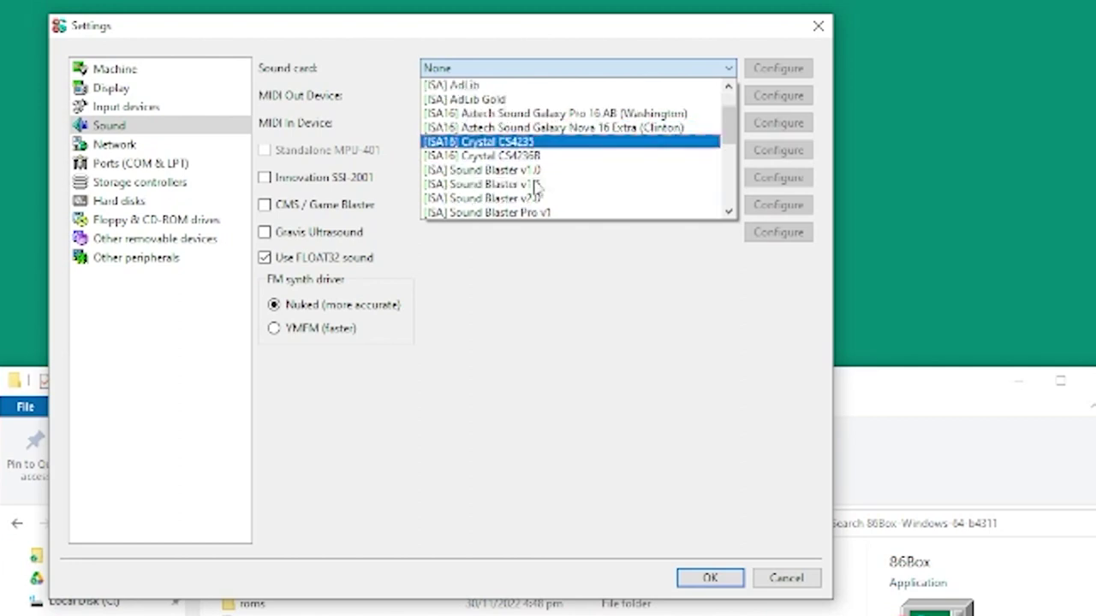
scroll(545, 212, "down", 1)
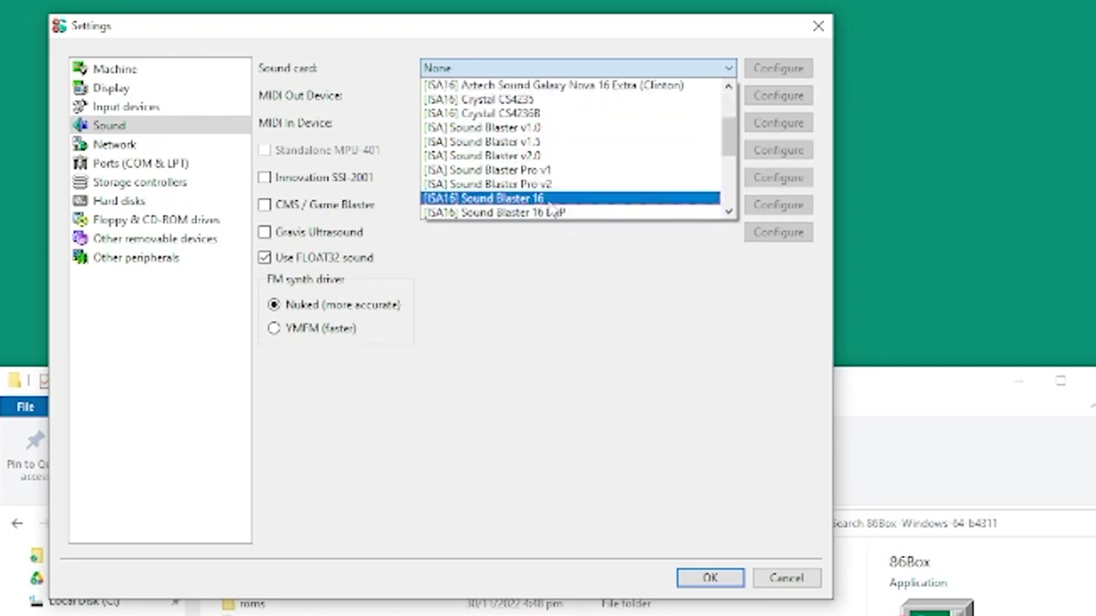
left_click(552, 200)
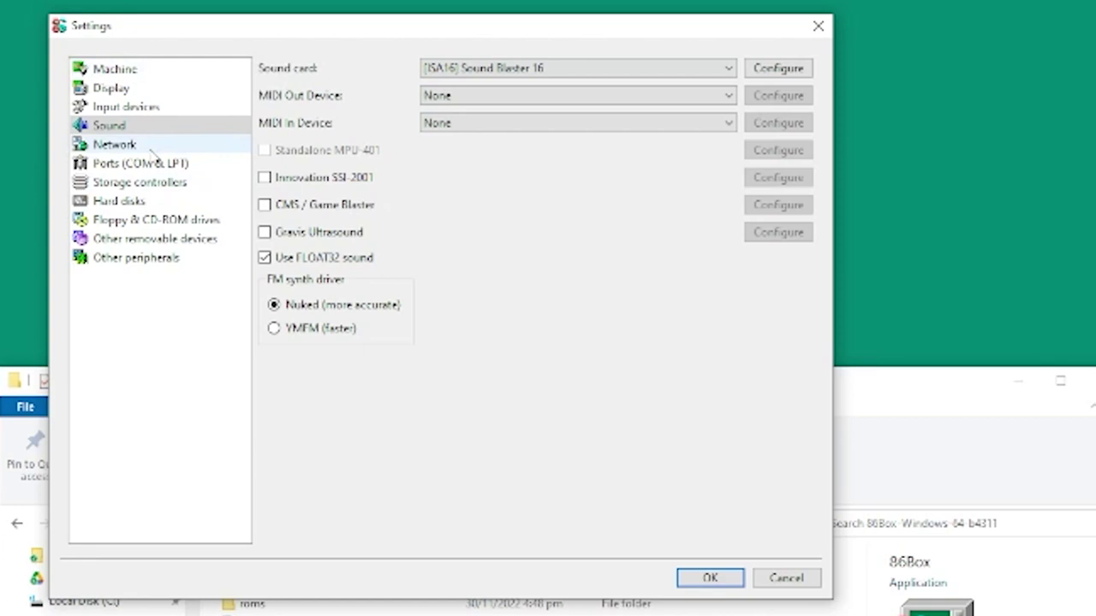
Configure network card 1 in SLiRP mode with the [ISA] 3Com EtherLink (3c500/3c501) adapter
left_click(151, 147)
left_click(330, 112)
left_click(328, 128)
left_click(341, 112)
left_click(329, 142)
left_click(496, 115)
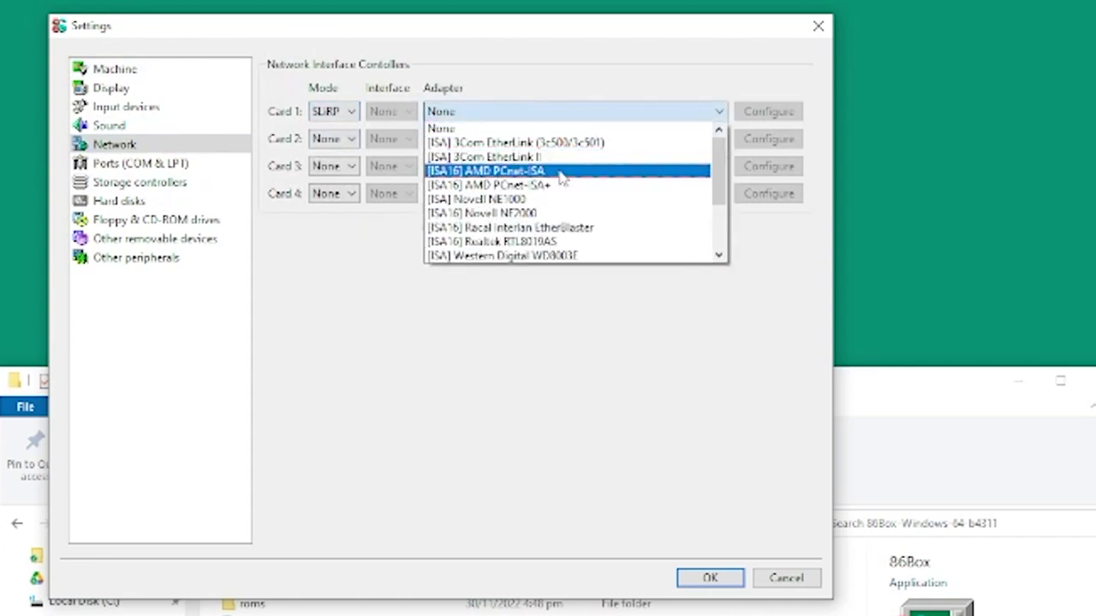
scroll(561, 176, "down", 1)
scroll(560, 176, "down", 1)
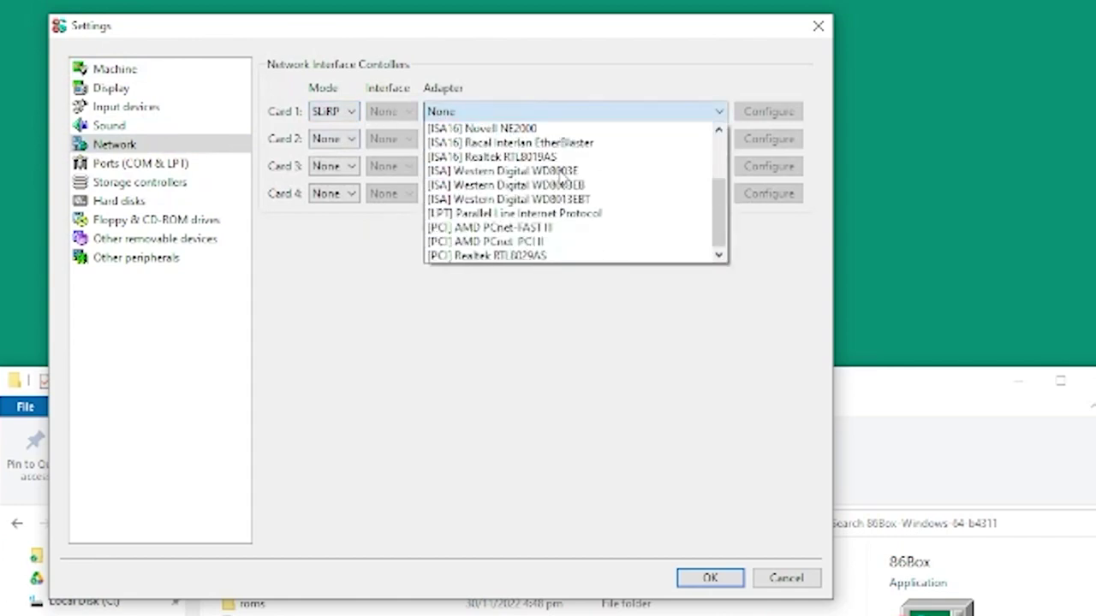
scroll(560, 177, "up", 2)
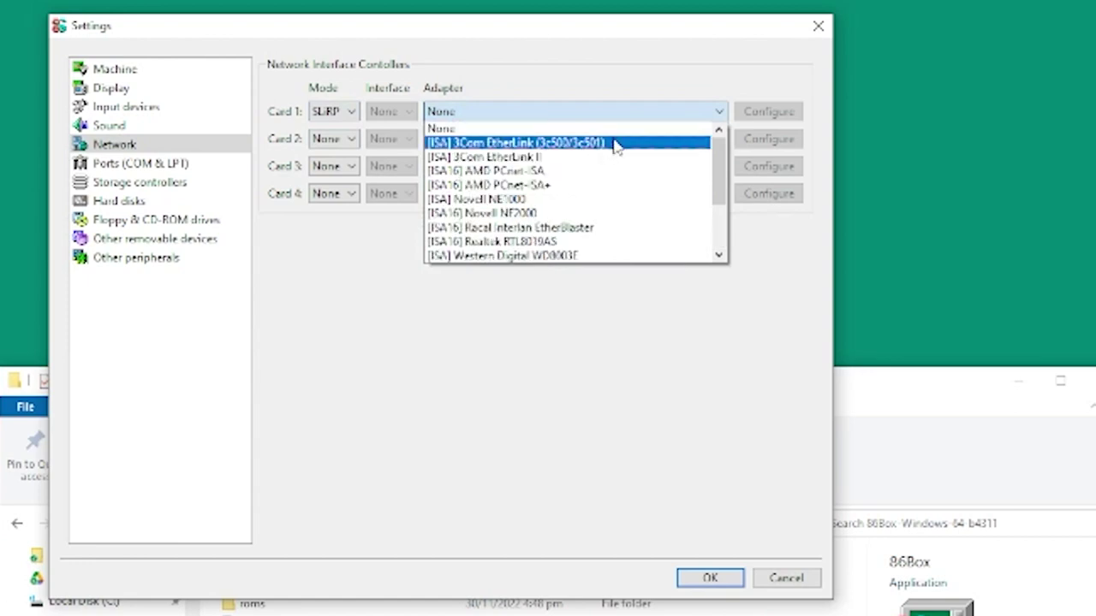
left_click(614, 145)
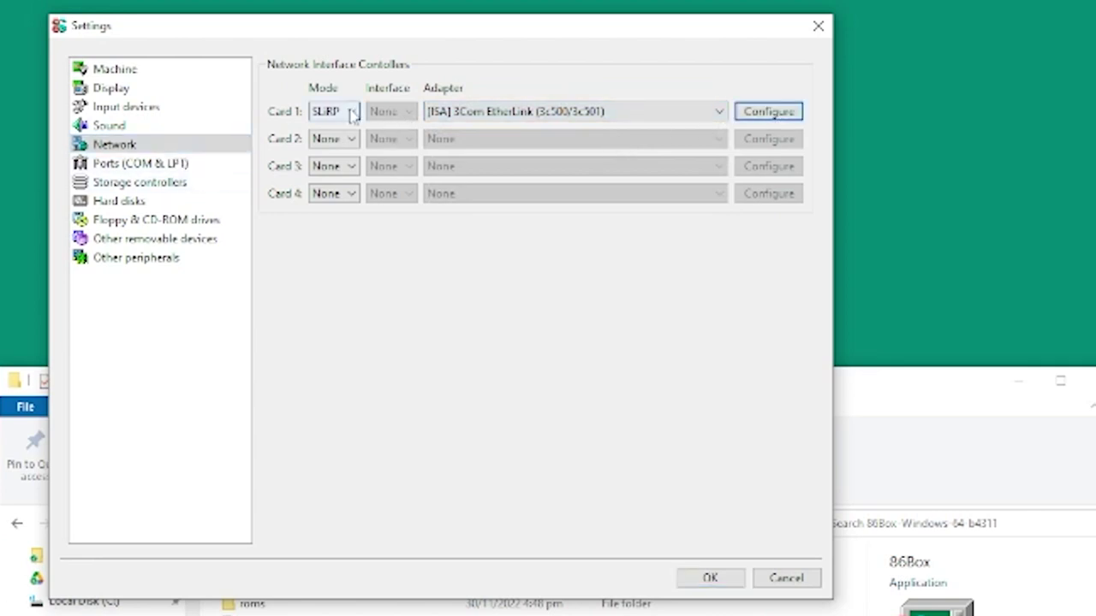
In the storage controller settings, choose [PCI] IDE Controller for the hard disk and [ISA] DTK PII-151B (MiniMicro) Floppy Drive Controller for the floppy
left_click(207, 167)
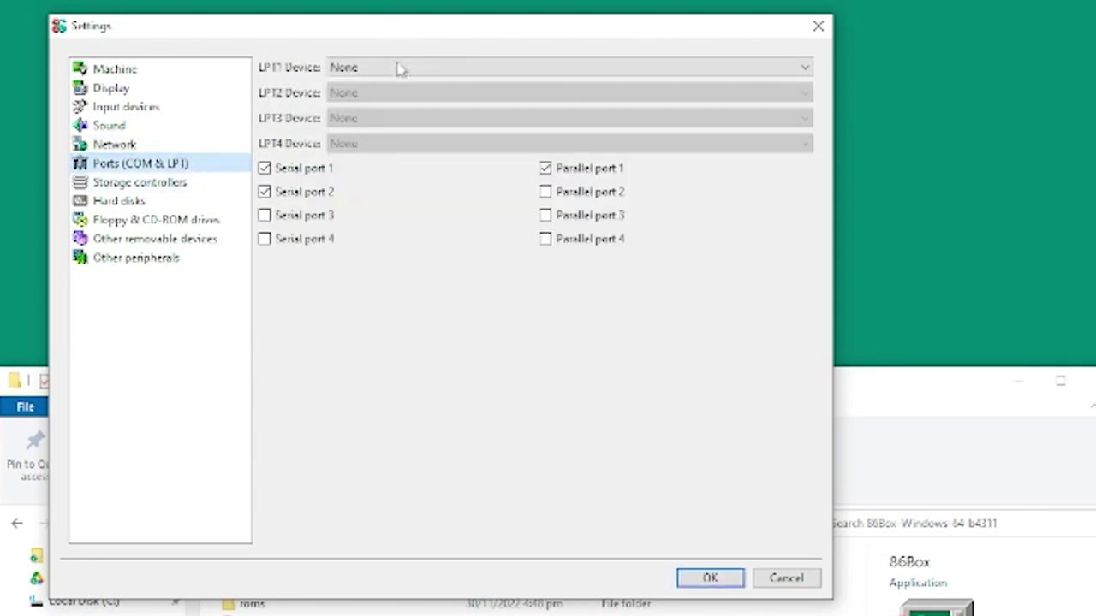
left_click(164, 187)
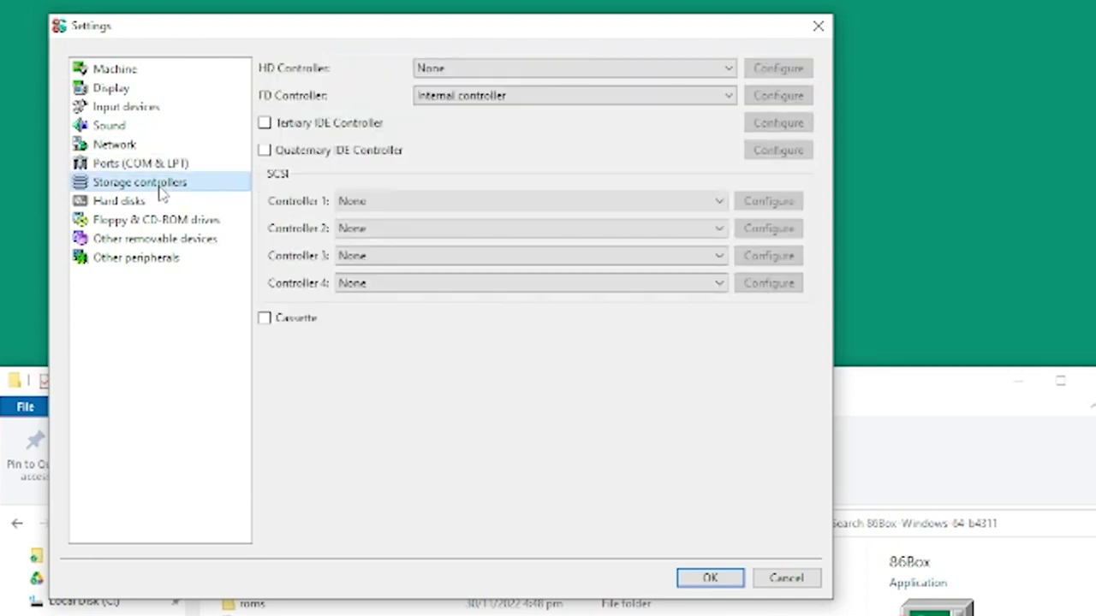
left_click(504, 73)
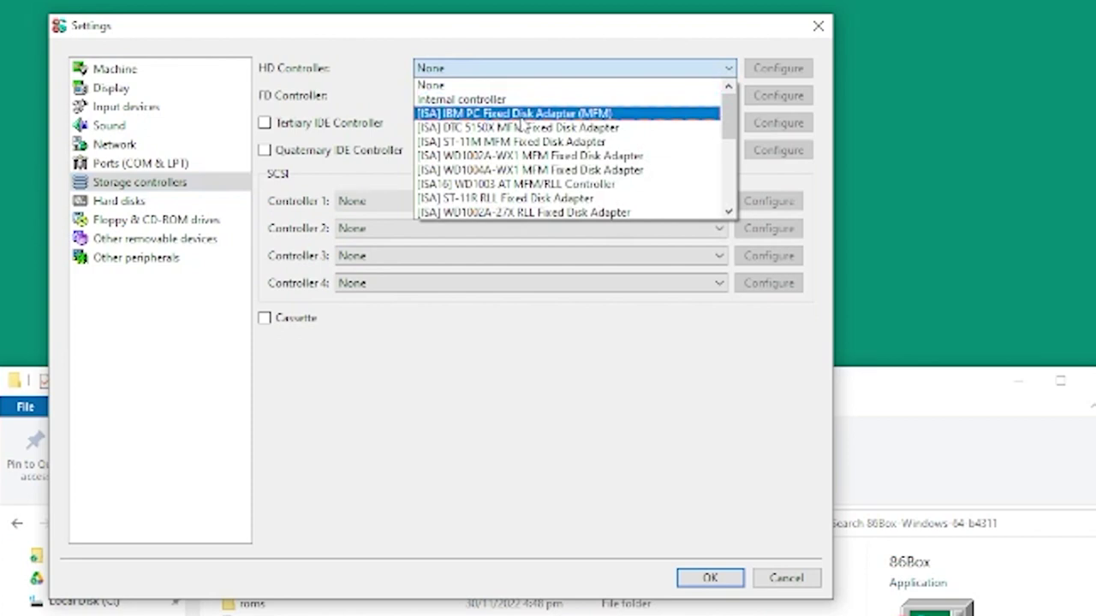
scroll(513, 163, "down", 5)
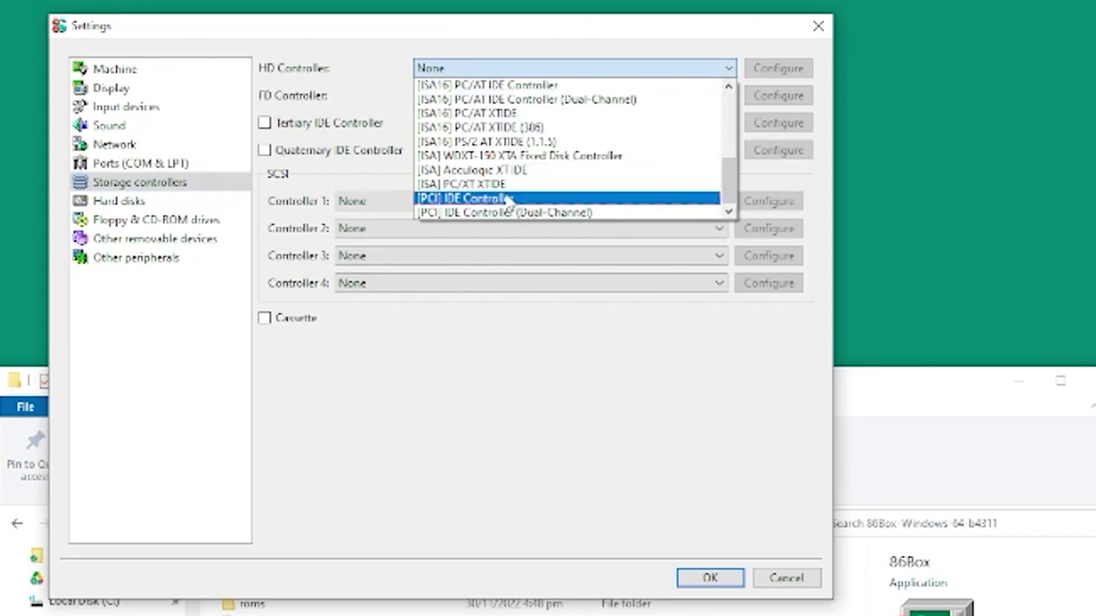
left_click(509, 200)
left_click(513, 95)
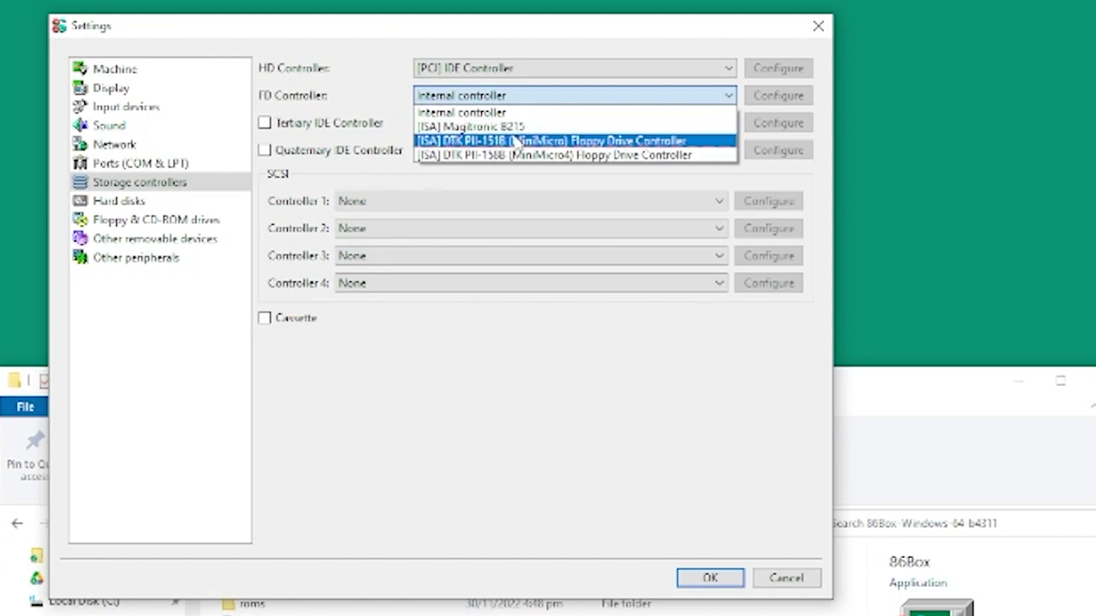
left_click(613, 142)
left_click(685, 68)
left_click(685, 69)
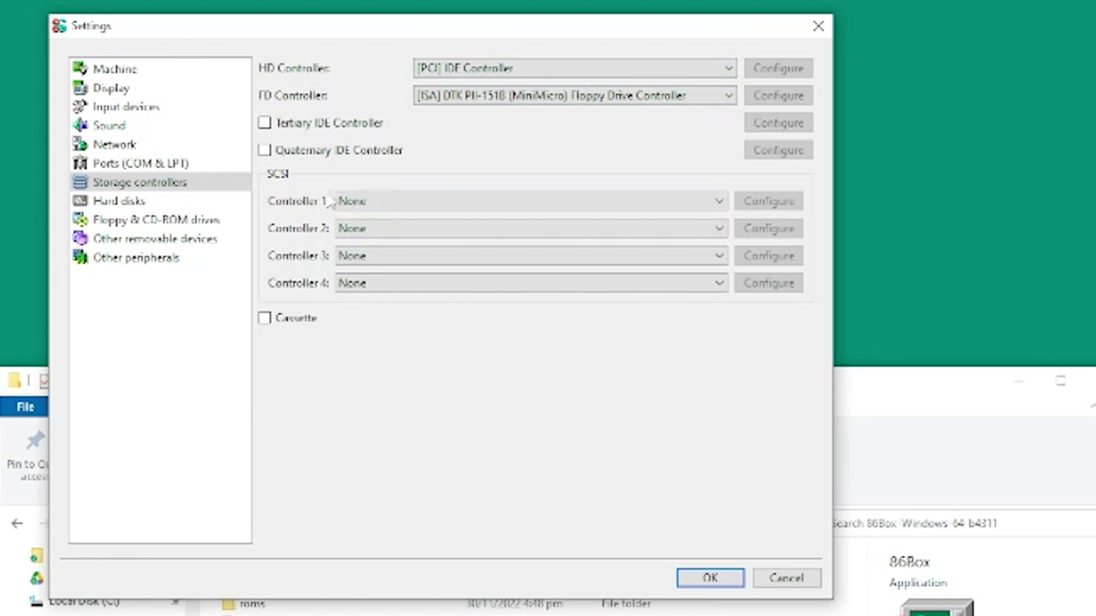
Start adding a new hard disk and specify rhapsodydr2 as its raw image file in the 86Box-Windows-64-b4311 folder
left_click(119, 200)
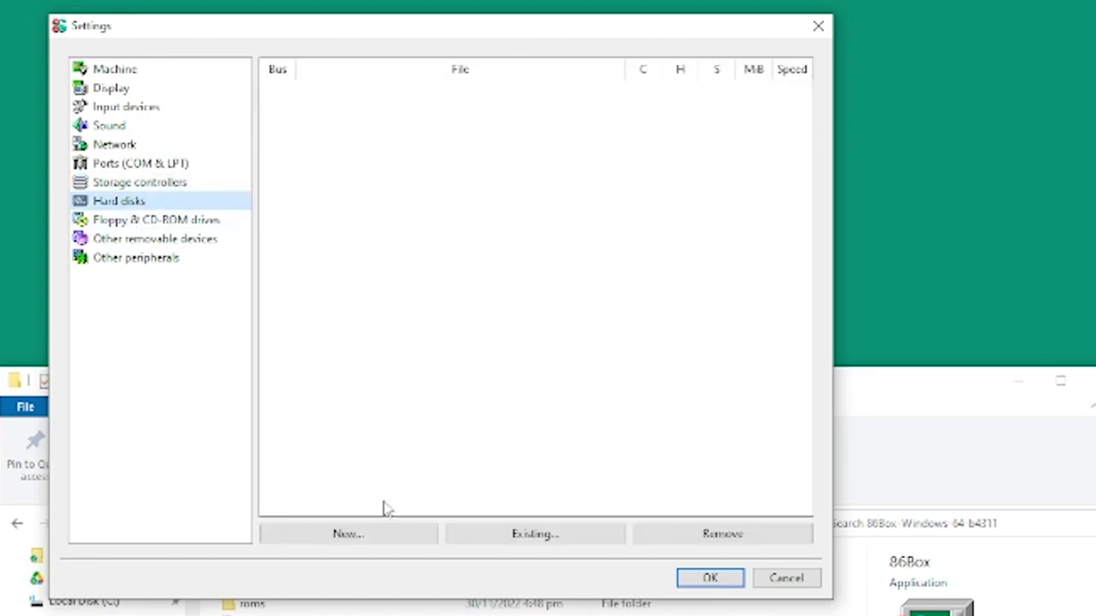
left_click(349, 533)
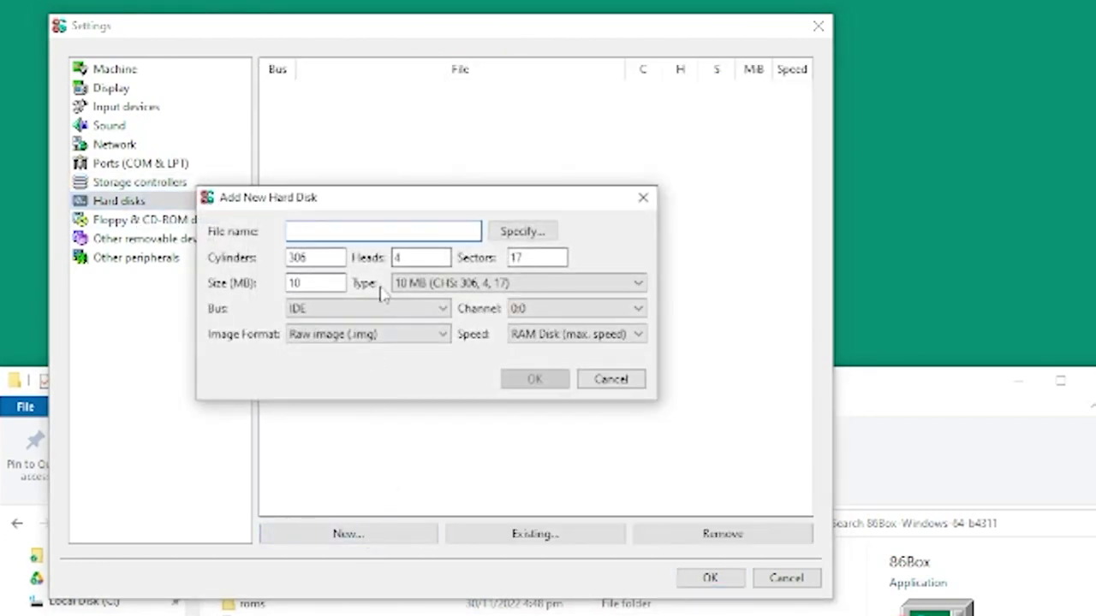
type("rhapsody DR2")
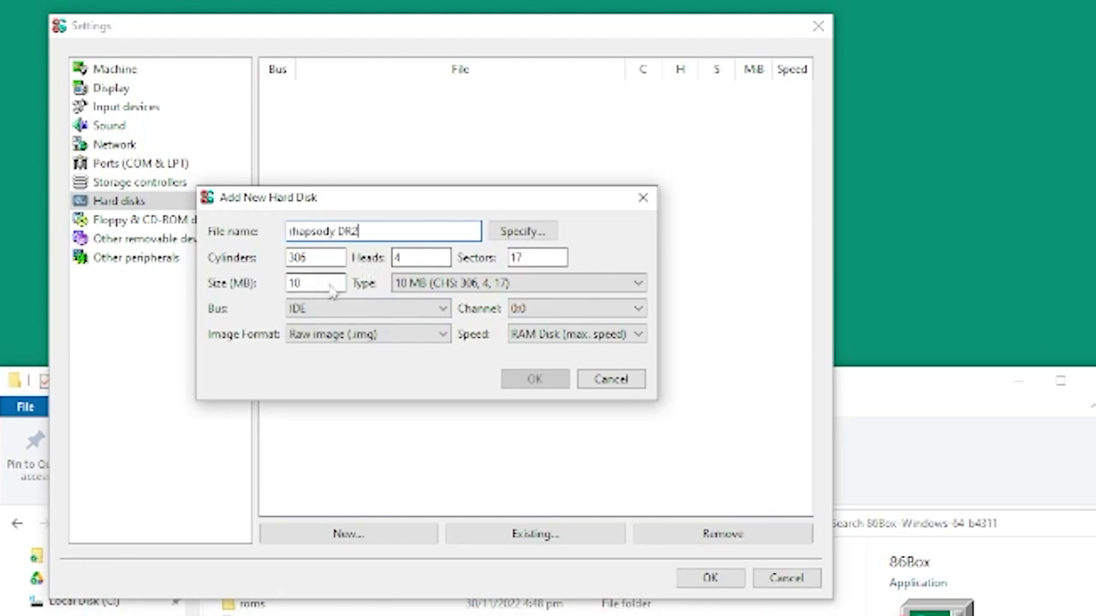
left_click(504, 239)
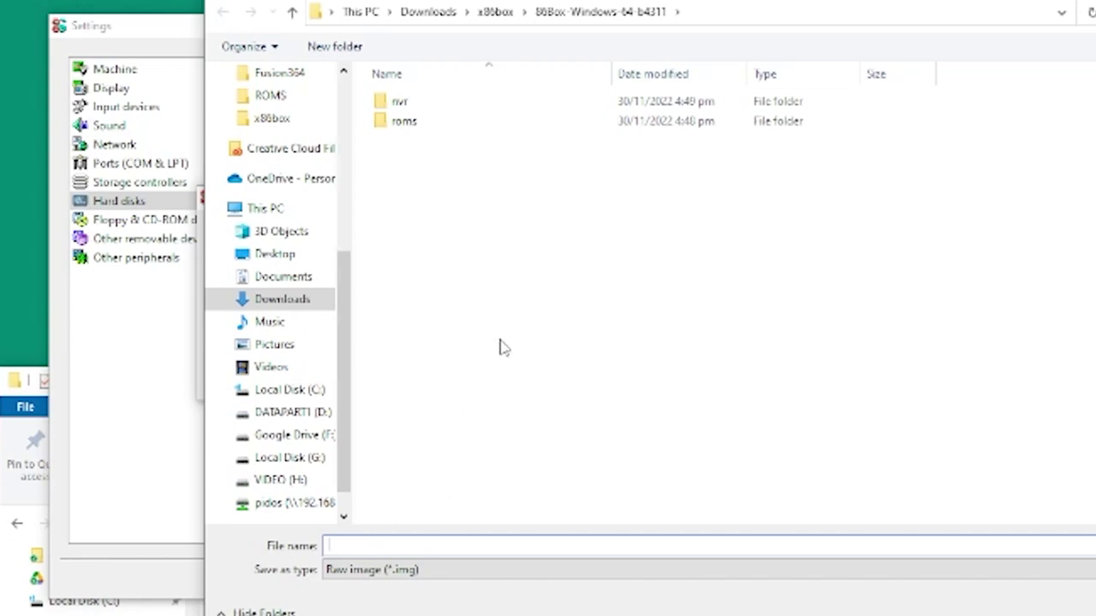
type("rhapsodydr2")
key("Return")
Set the new hard disk's geometry to 2448 cylinders, 16 heads and 63 sectors
left_click(332, 259)
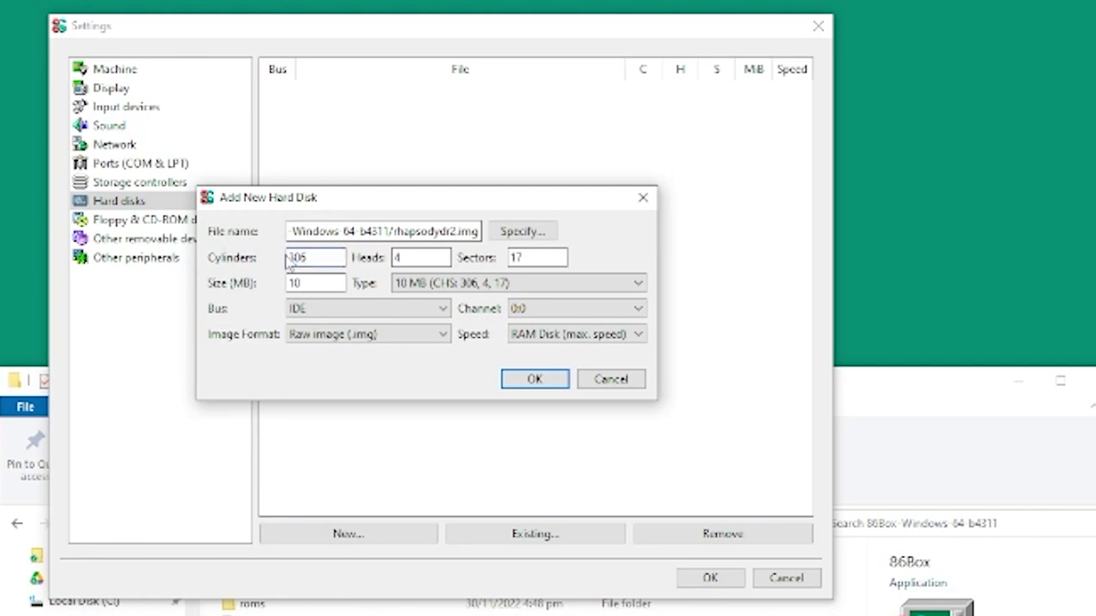
key("BackSpace")
key("BackSpace")
key("BackSpace")
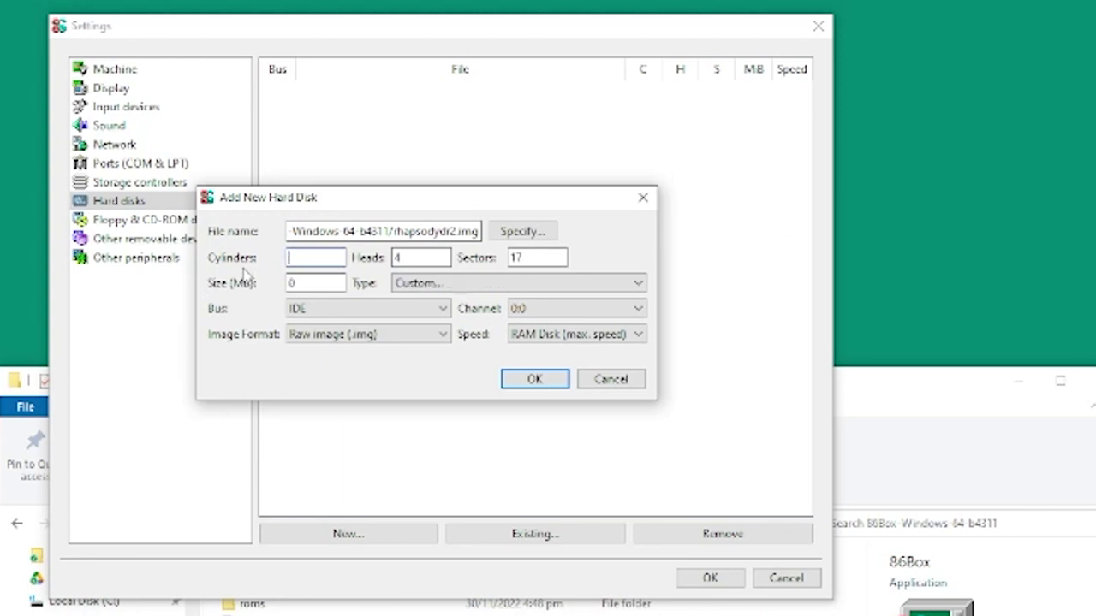
type("63")
key("Tab")
type("16")
key("Tab")
type("24")
key("BackSpace")
key("BackSpace")
key("shift+Tab")
key("shift+Tab")
key("shift+Tab")
key("Tab")
type("2448")
key("Tab")
key("Tab")
type("63")
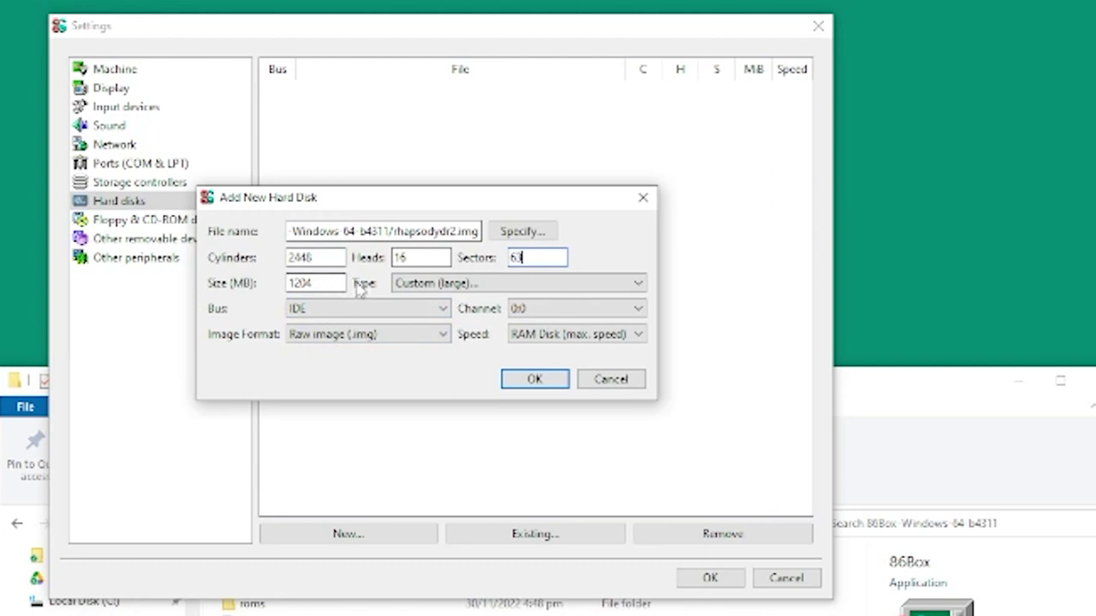
Look through the preset disk types available for the new hard disk
left_click(474, 286)
left_click(474, 286)
left_click(474, 286)
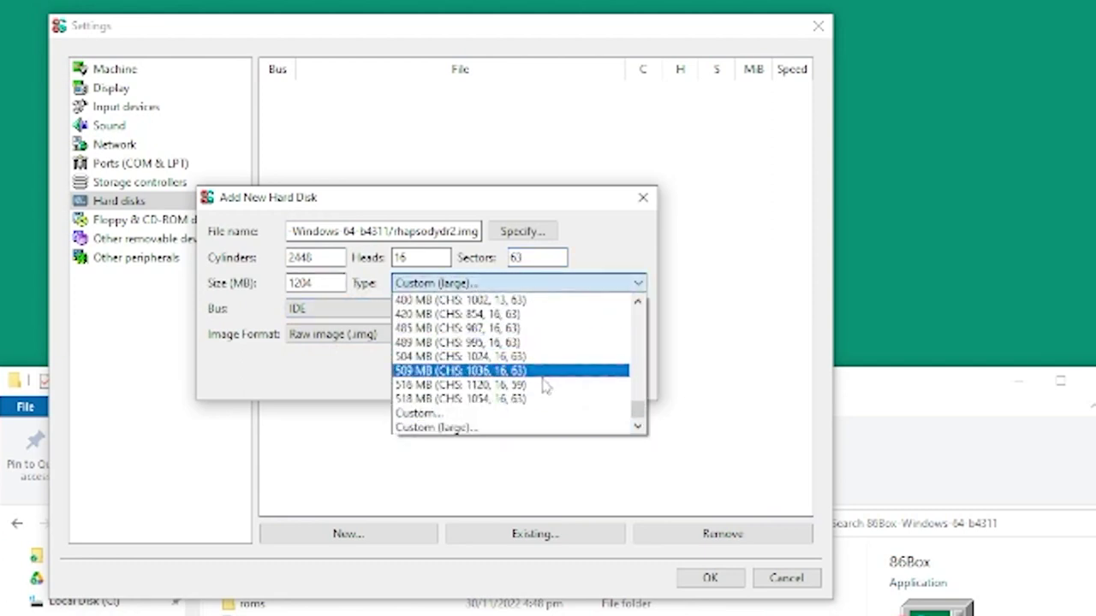
scroll(545, 389, "up", 15)
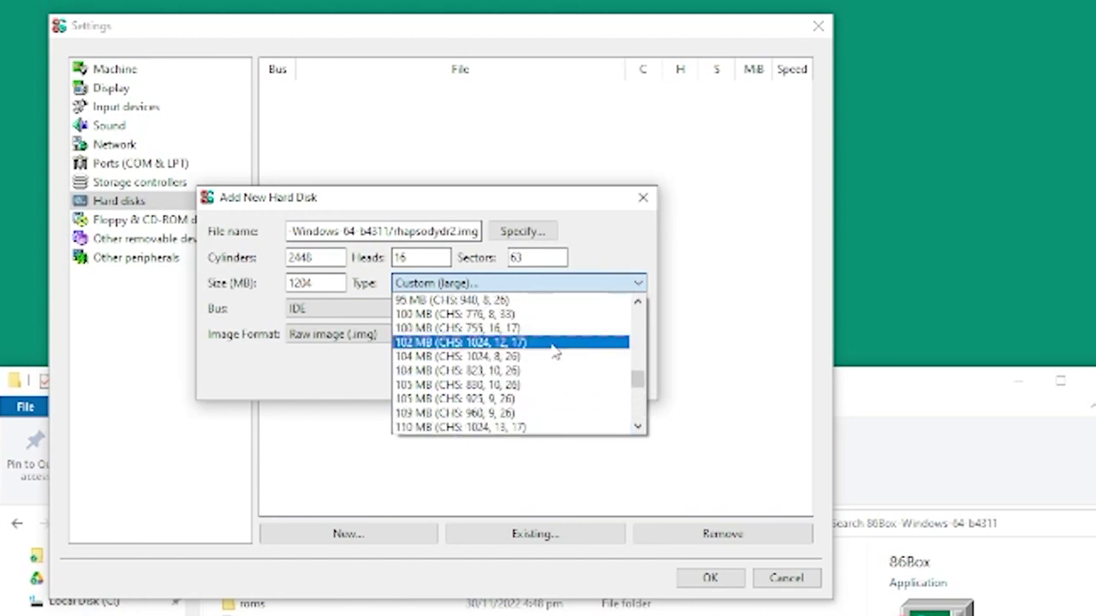
scroll(554, 337, "up", 10)
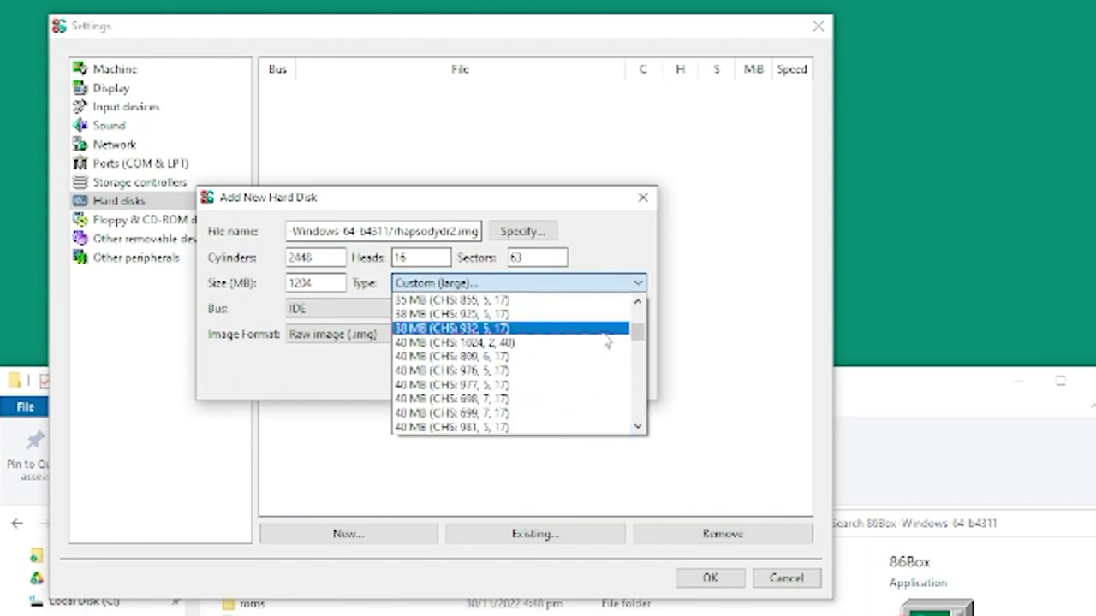
left_click_drag(636, 340, 648, 406)
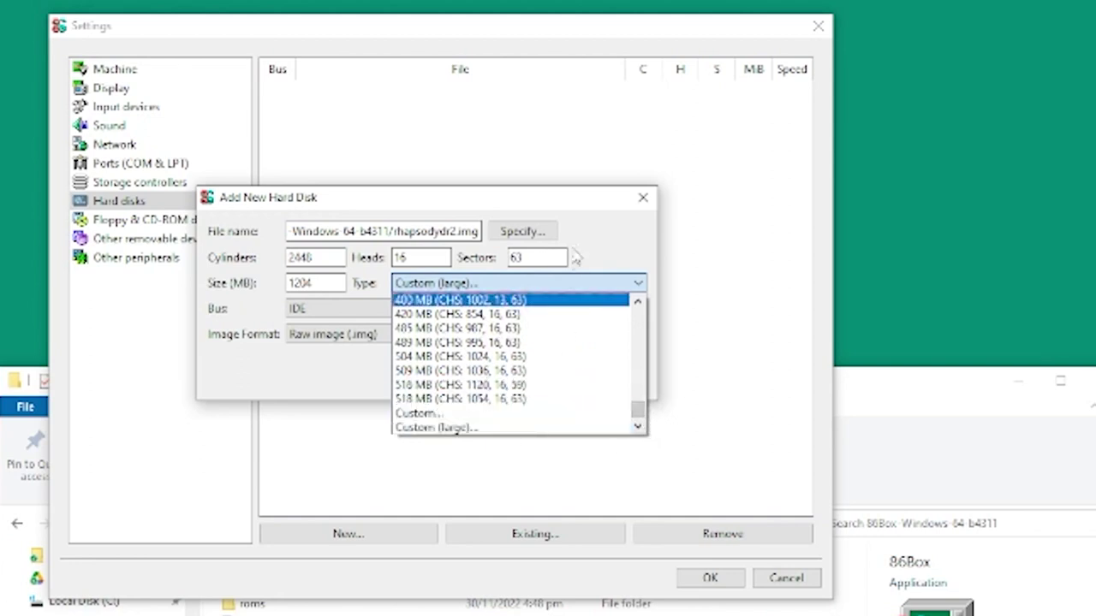
left_click(589, 242)
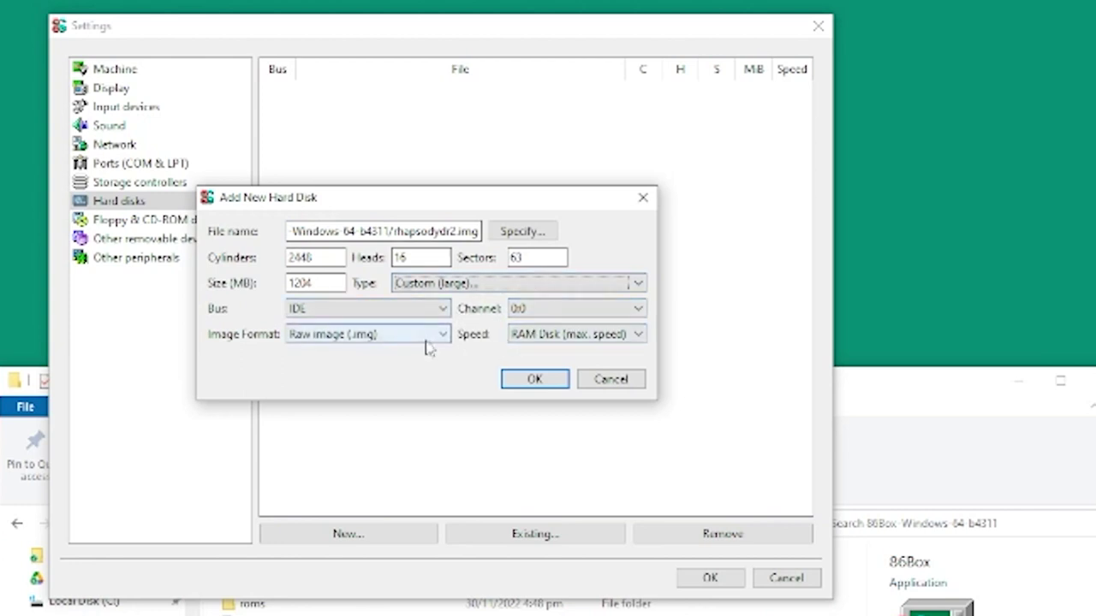
Create the hard disk image and check the rhapsodydr2 file in the 86Box-Windows-64-b4311 folder
left_click(532, 381)
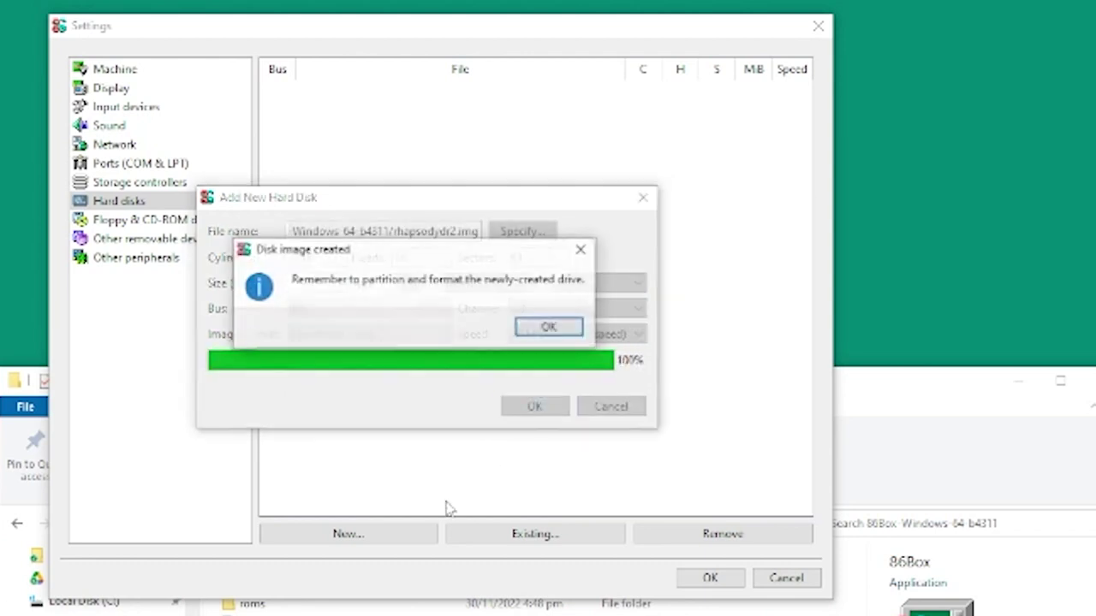
left_click(549, 328)
left_click(257, 606)
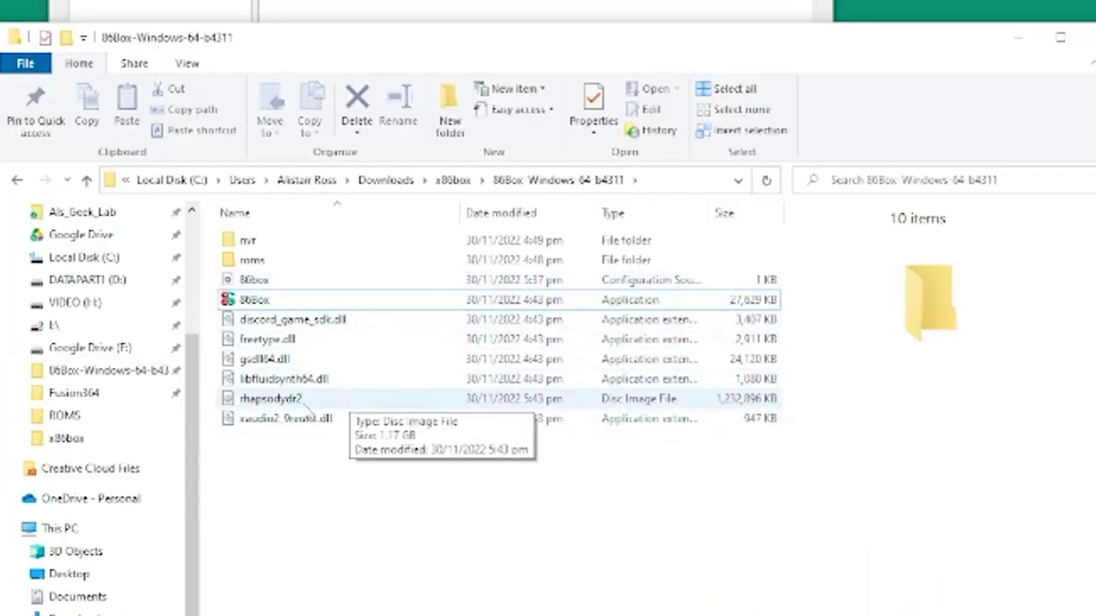
left_click(297, 402)
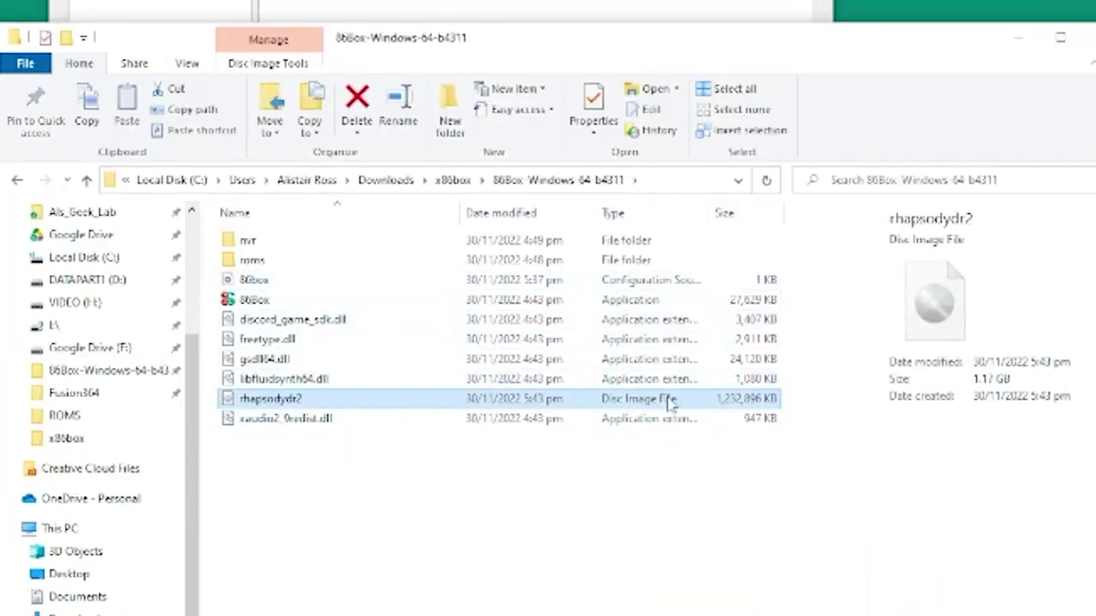
left_click(359, 11)
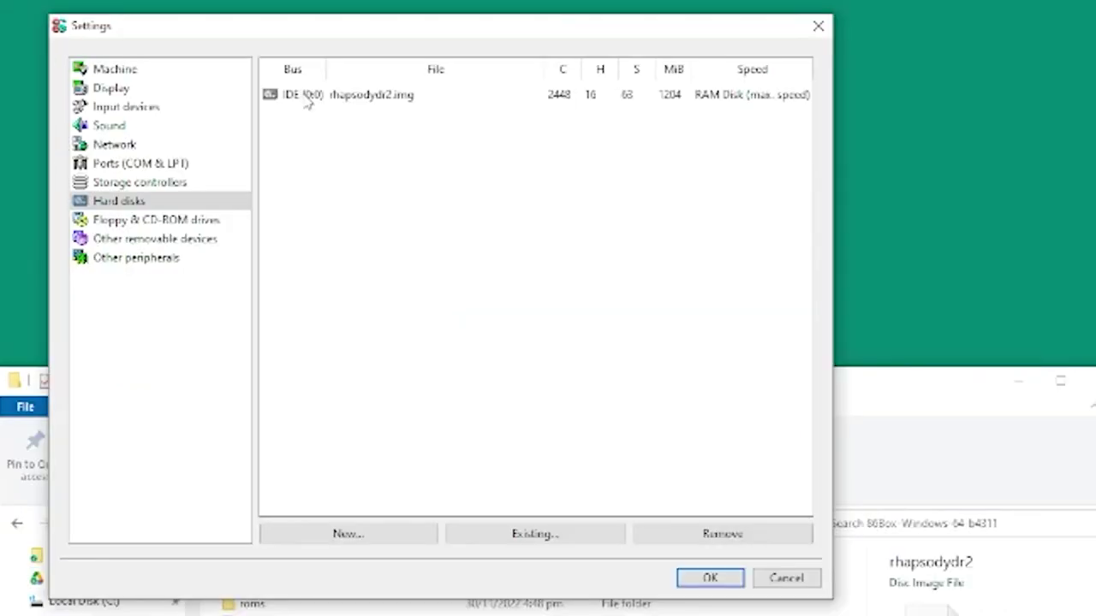
In the floppy and CD-ROM settings, set the first floppy drive's type to 3.5" 1.44M
left_click(195, 222)
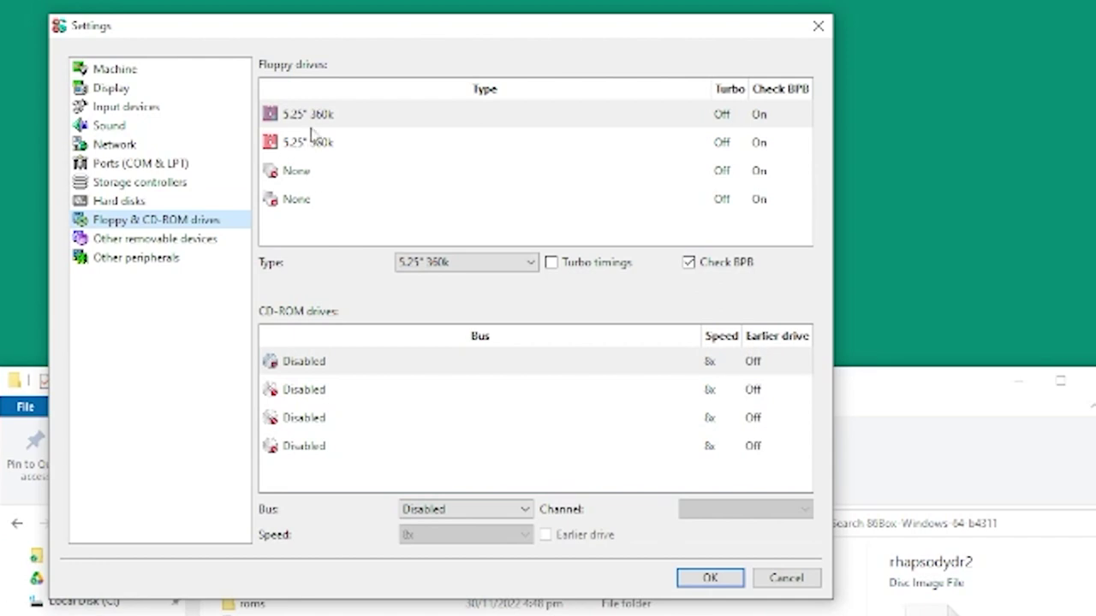
left_click(477, 263)
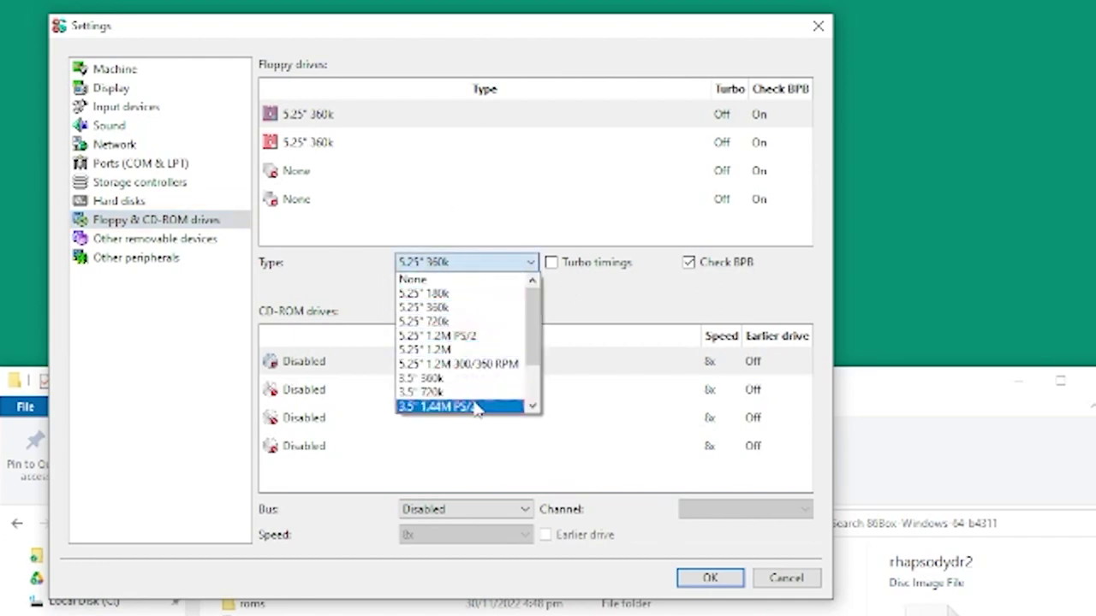
scroll(481, 418, "down", 2)
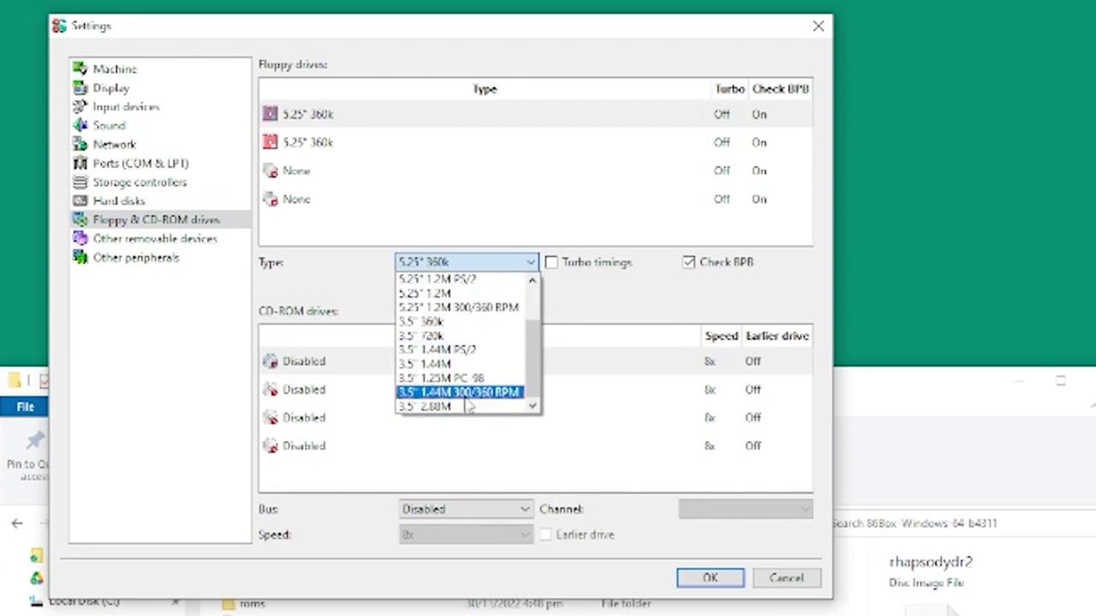
left_click(467, 400)
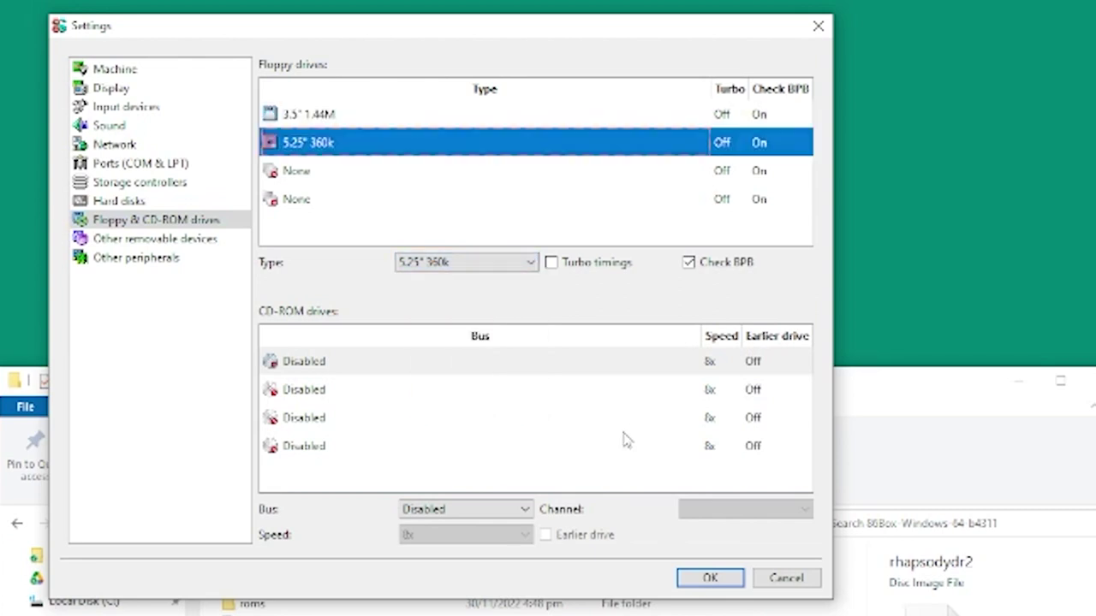
Enable the first CD-ROM drive on the ATAPI bus and review its speed options
left_click(355, 369)
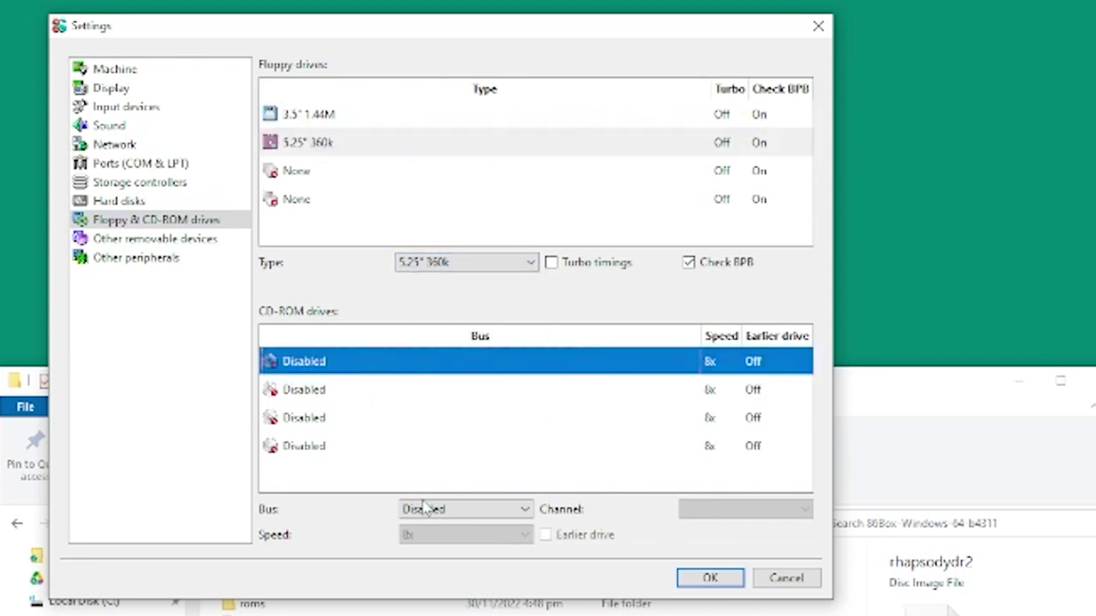
left_click(450, 511)
left_click(440, 543)
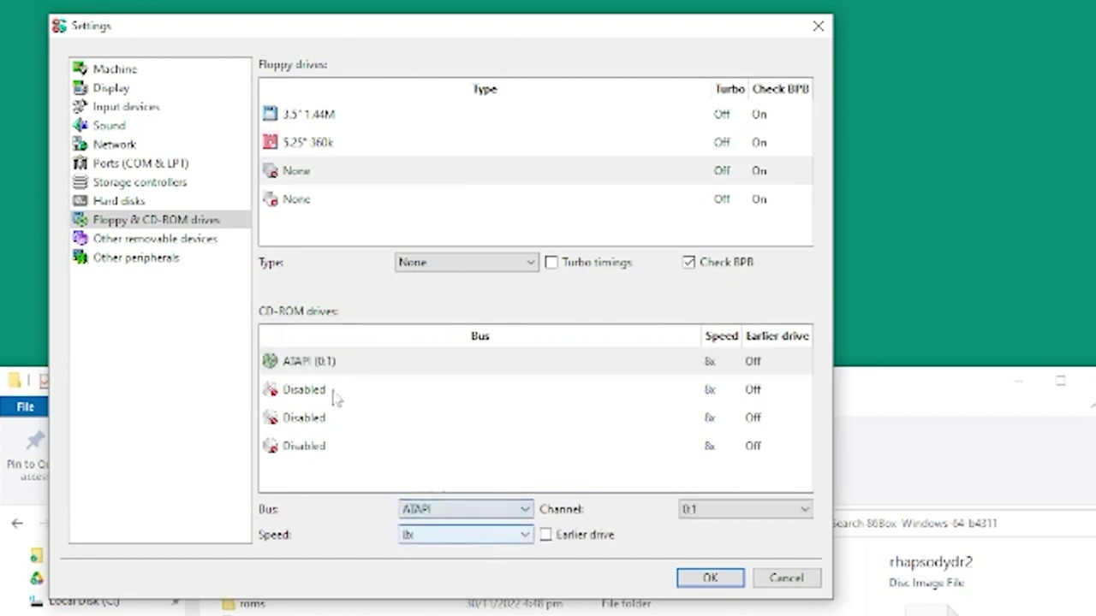
left_click(462, 509)
left_click(428, 539)
left_click(430, 535)
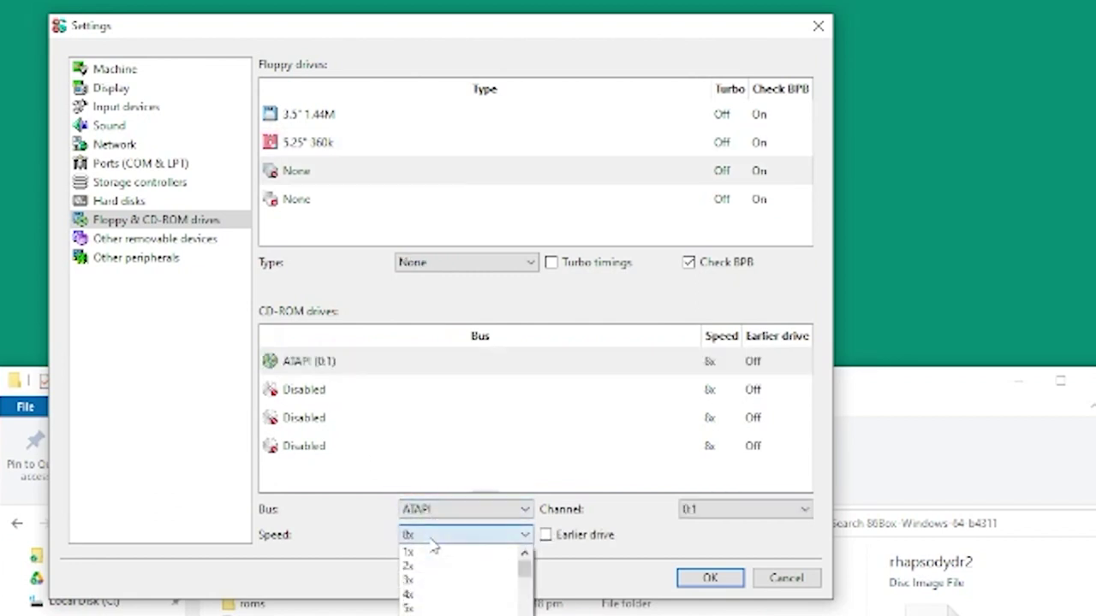
scroll(433, 591, "down", 19)
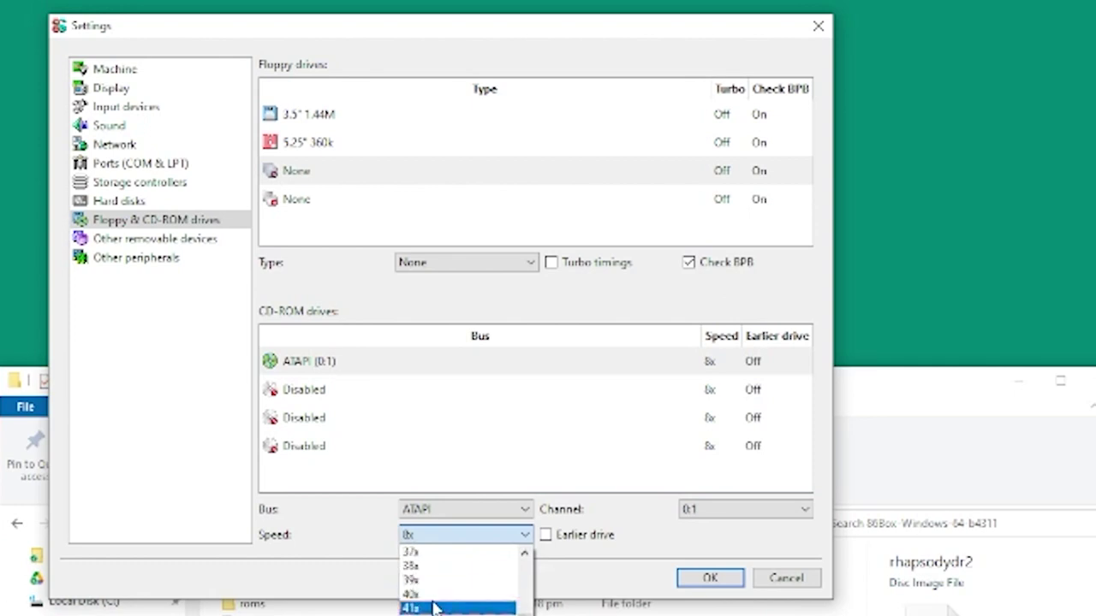
scroll(433, 603, "up", 2)
scroll(433, 590, "up", 4)
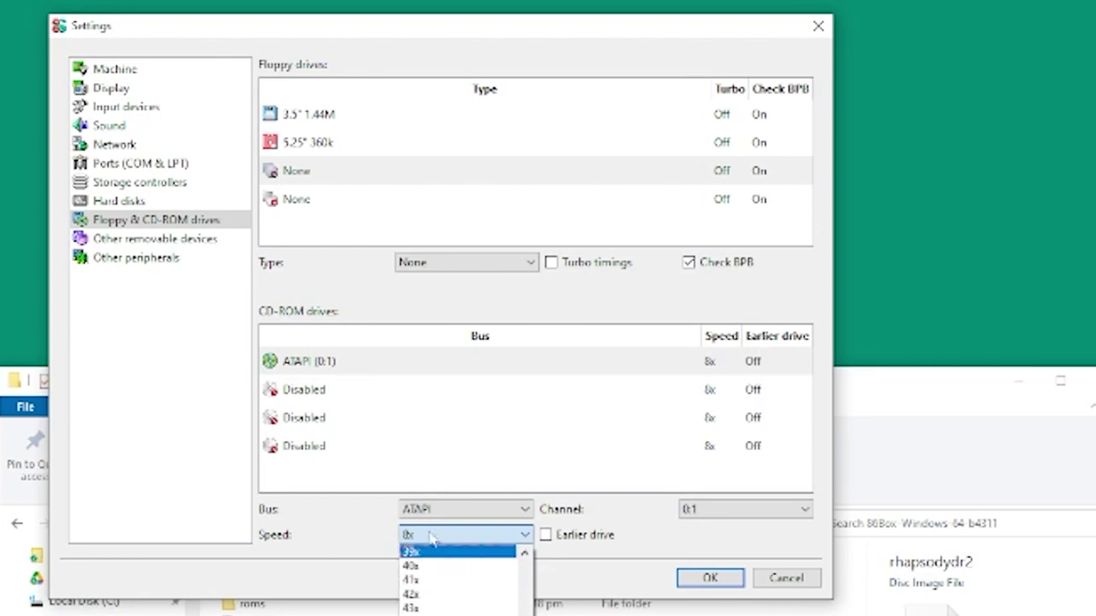
left_click(433, 540)
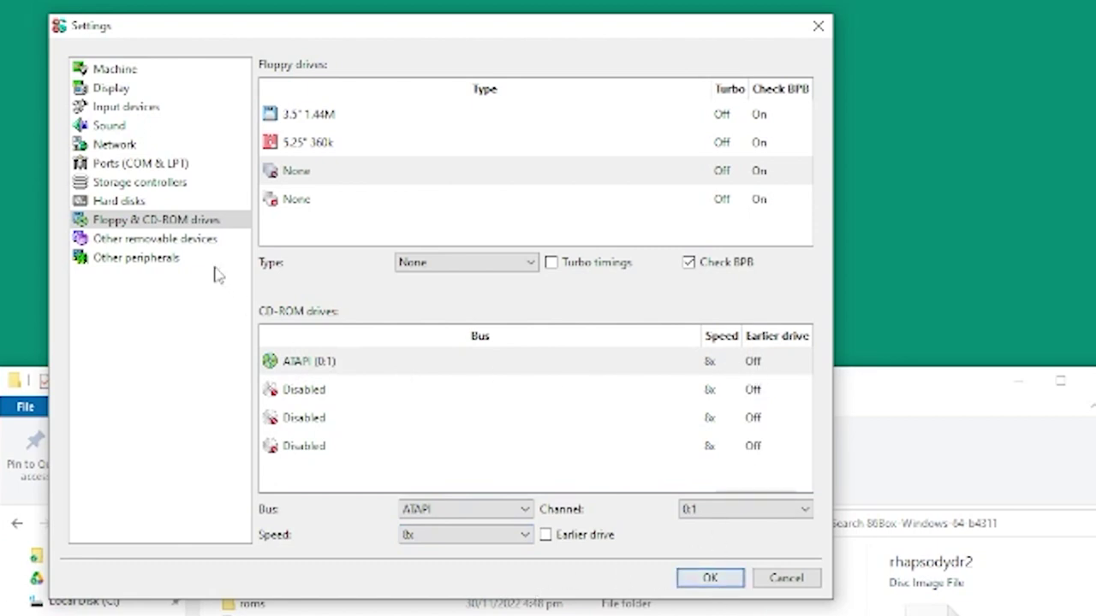
Review the other removable devices settings and choose None for the ISA RTC in the other peripherals settings
left_click(203, 241)
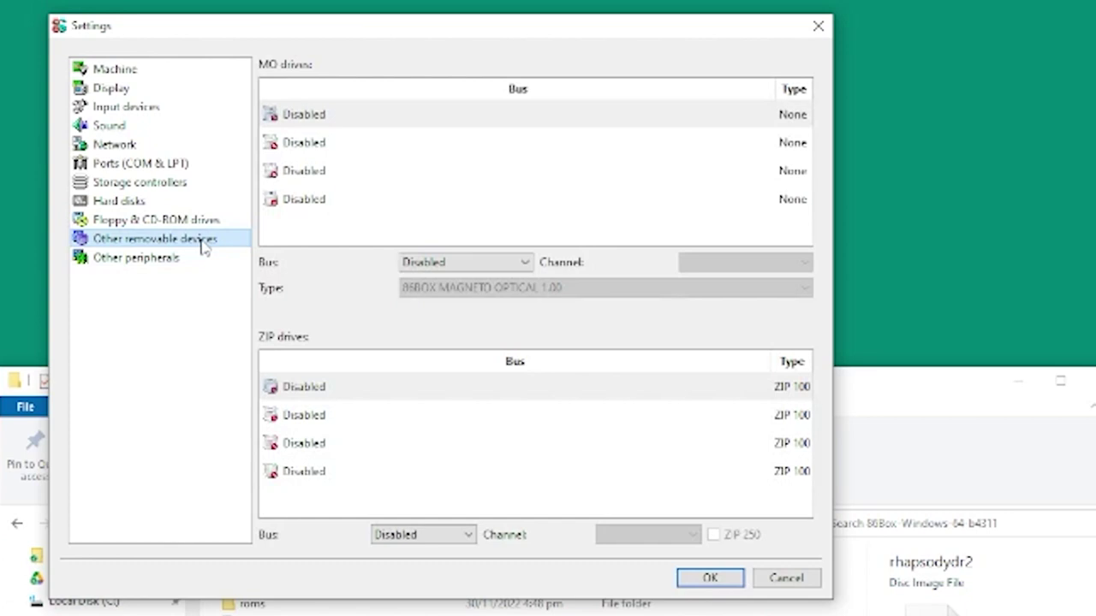
left_click(159, 261)
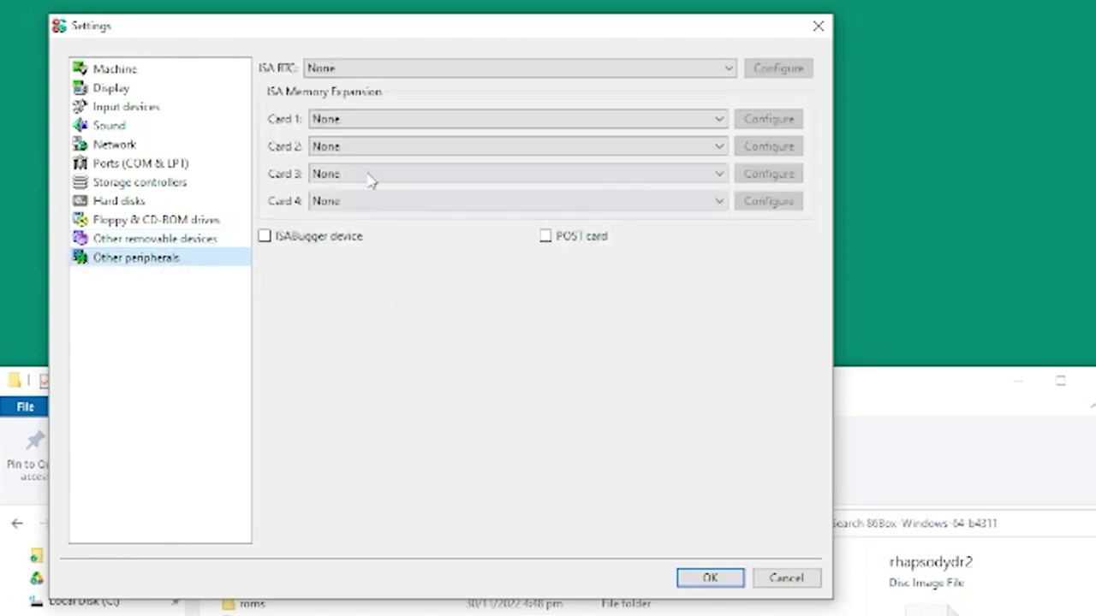
left_click(457, 70)
left_click(457, 82)
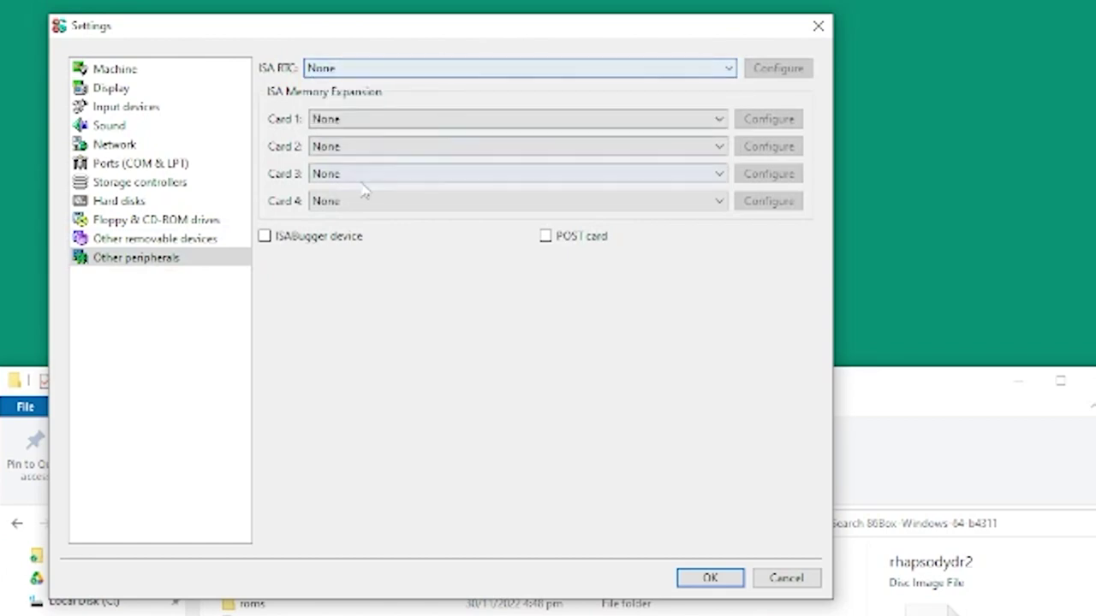
Save the settings with a hard reset of the emulated machine, and release the mouse captured by its display
left_click(710, 577)
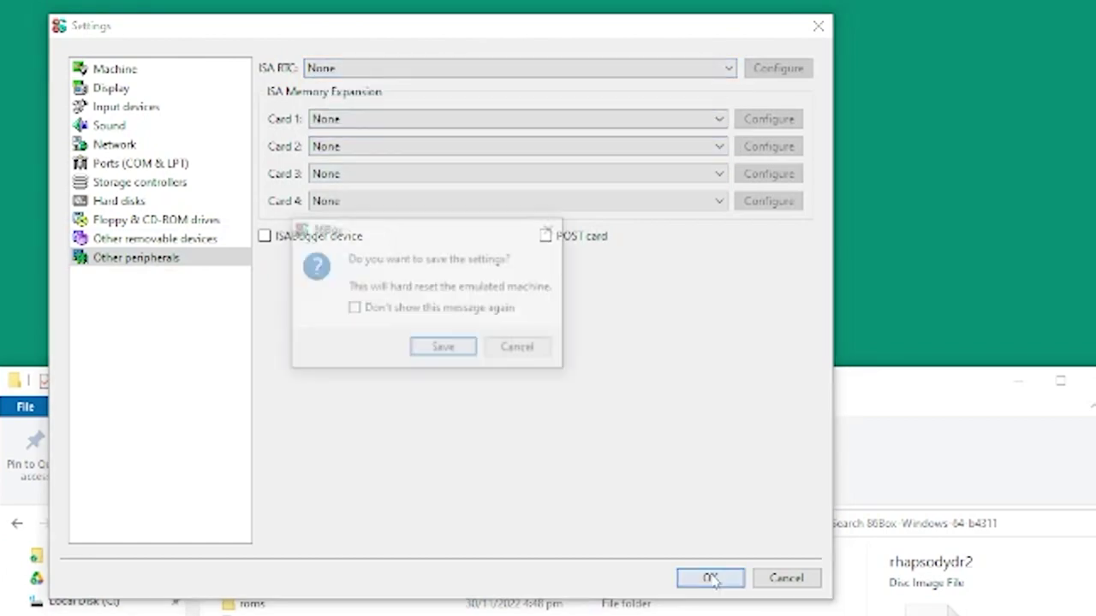
left_click(456, 350)
left_click(313, 466)
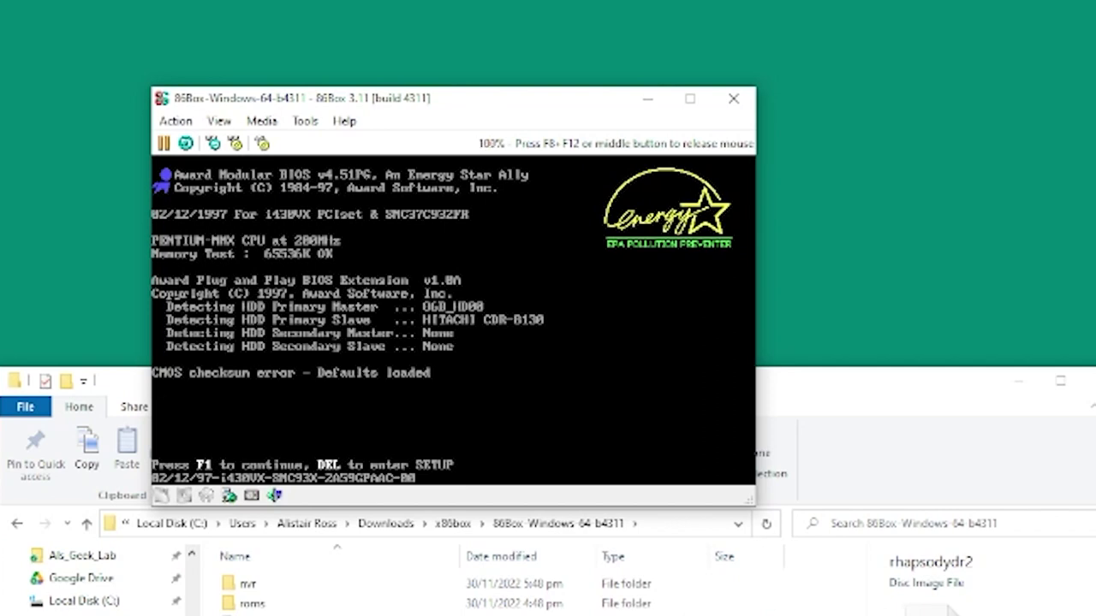
key("F8+F12")
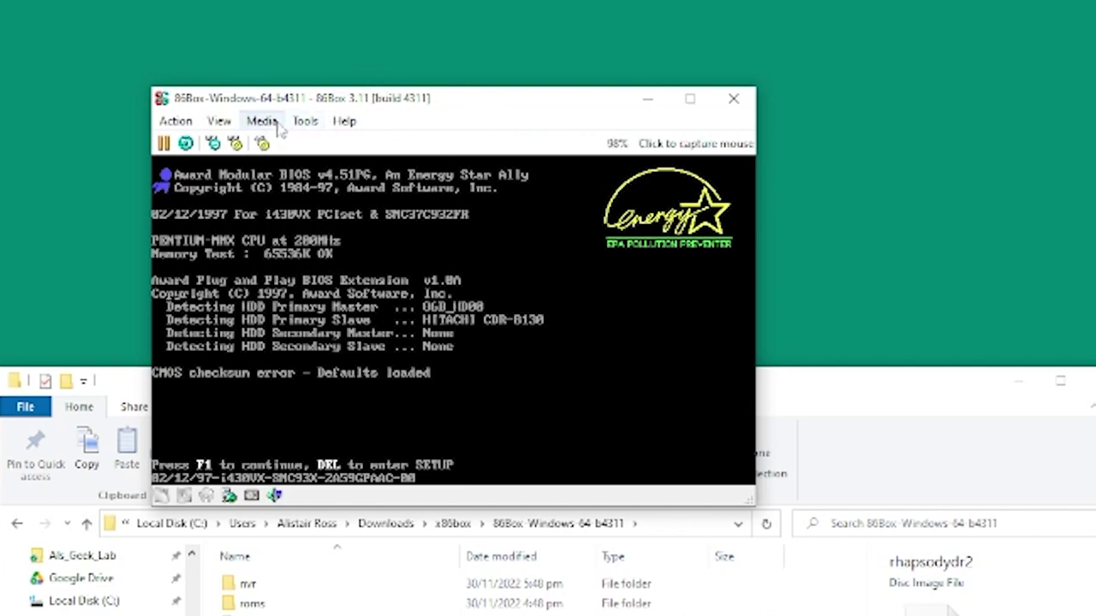
Mount the existing image rhapsody_dr2_x86_InstallationFloppy from the Apple "Rhapsody" Boot floppy folder in the first floppy drive
left_click(271, 127)
mouse_move(270, 145)
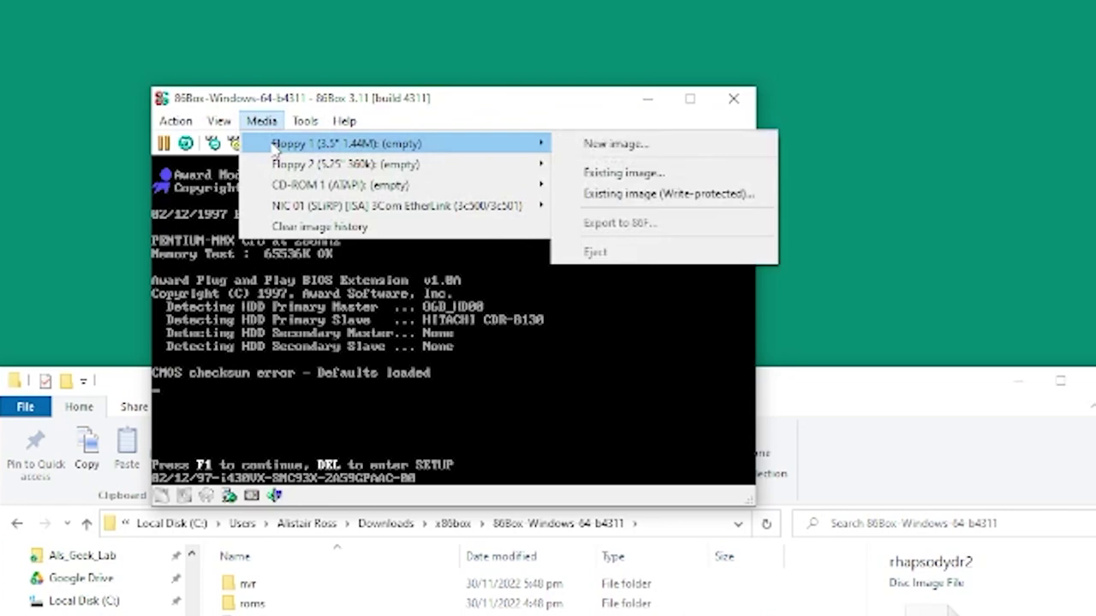
left_click(641, 175)
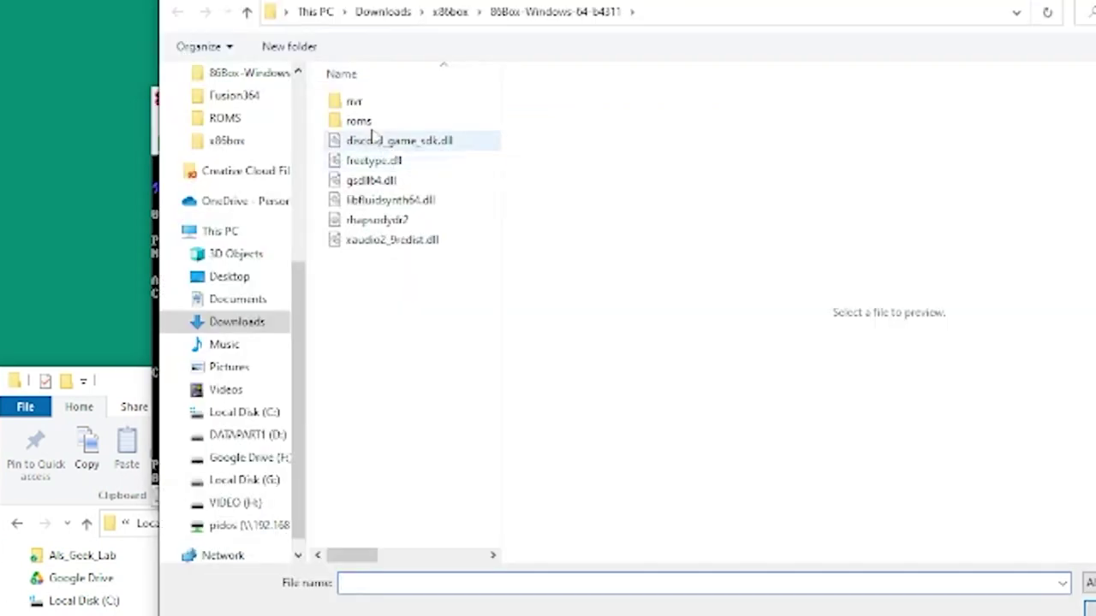
left_click(448, 11)
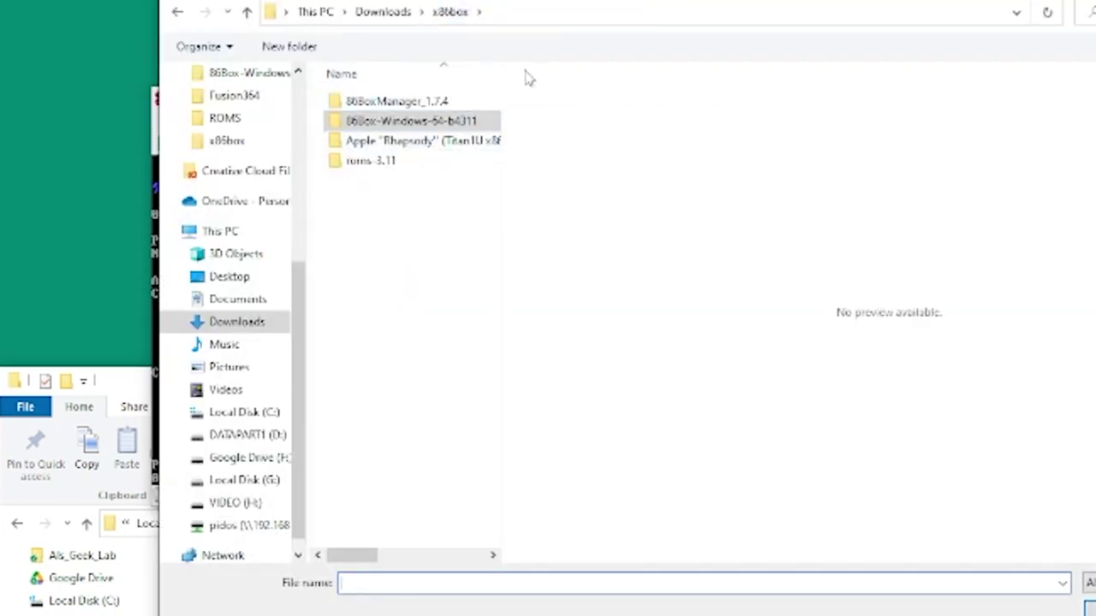
left_click_drag(501, 92, 820, 95)
left_click(481, 143)
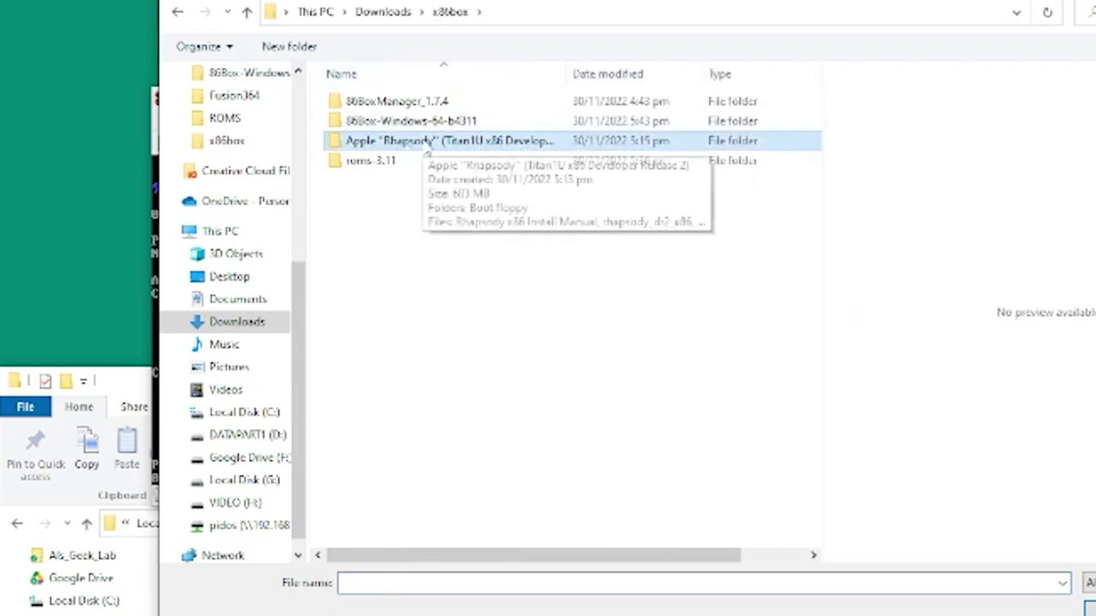
double_click(426, 142)
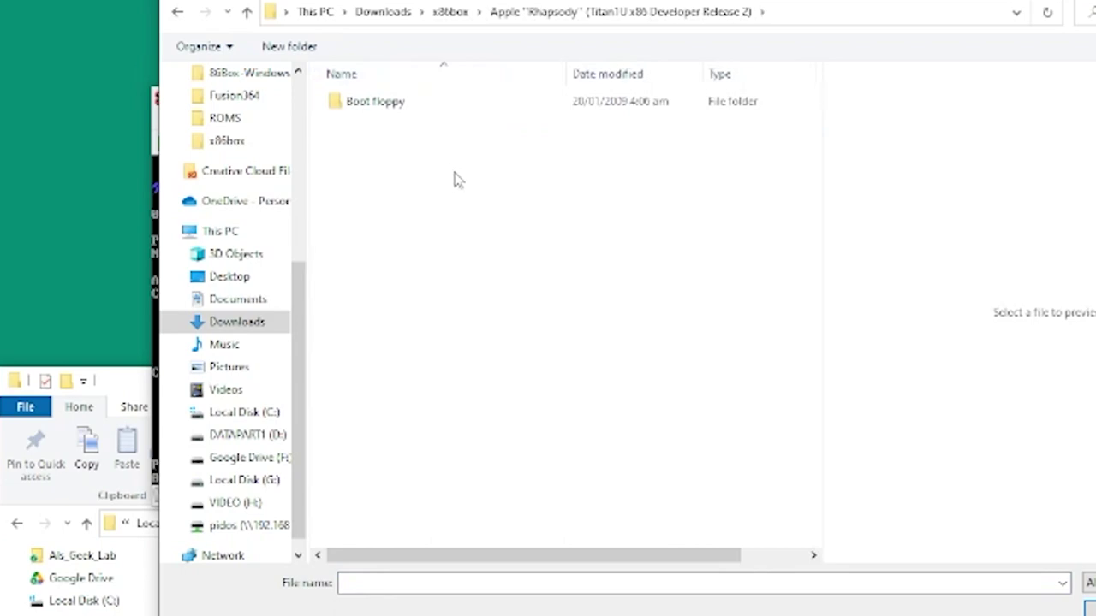
double_click(360, 105)
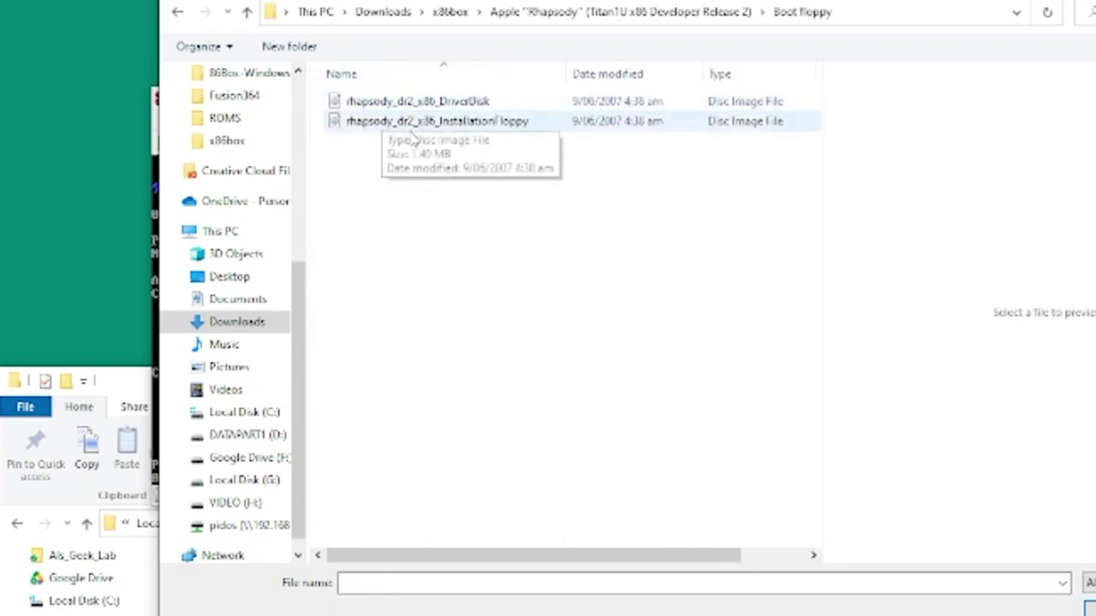
left_click(455, 126)
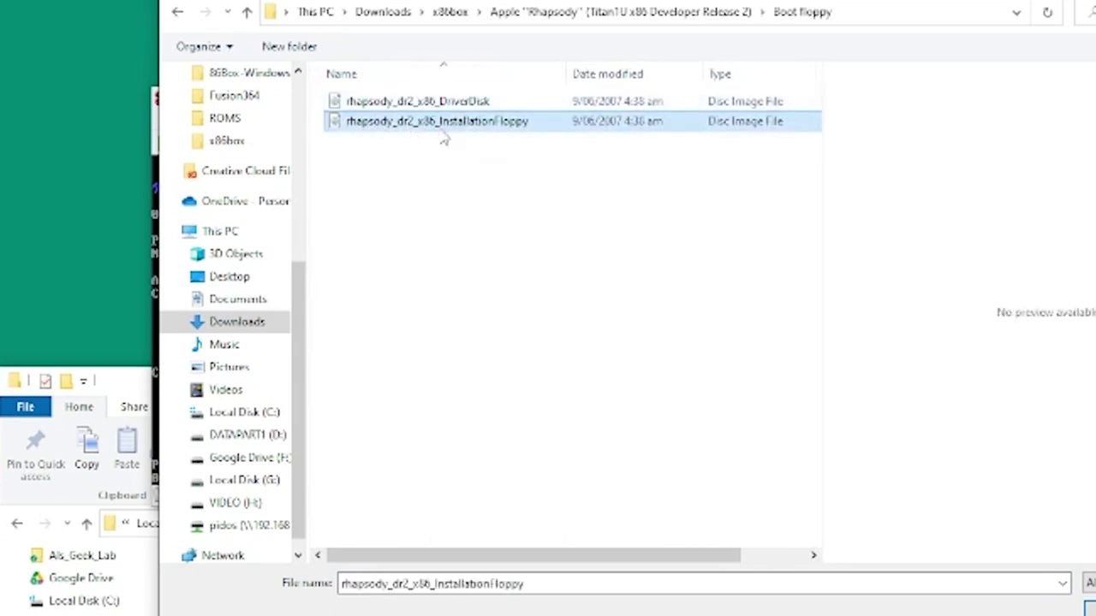
double_click(445, 123)
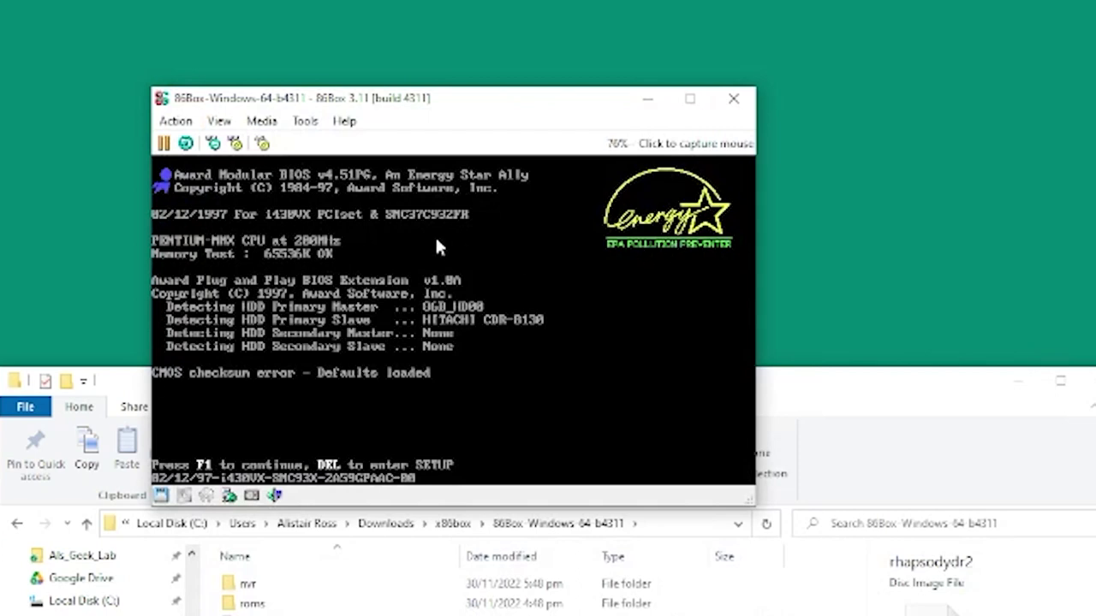
Open the media options for the first CD-ROM drive (ATAPI)
left_click(274, 124)
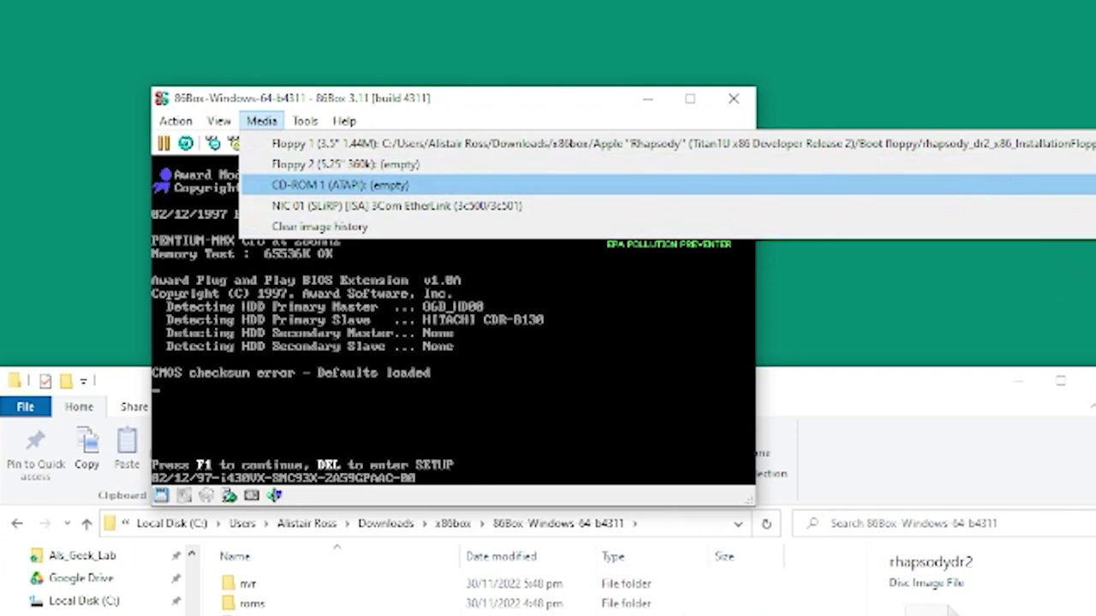
Mount the rhapsody_dr2_x86 disc image from the Apple "Rhapsody" folder in the CD-ROM 1 drive
left_click(440, 171)
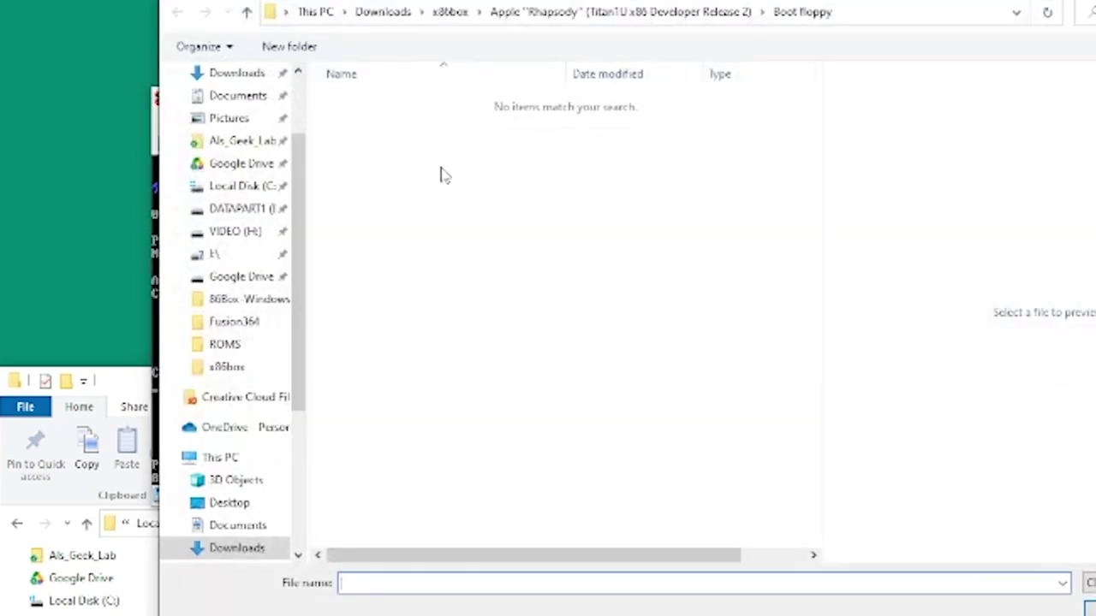
left_click(703, 17)
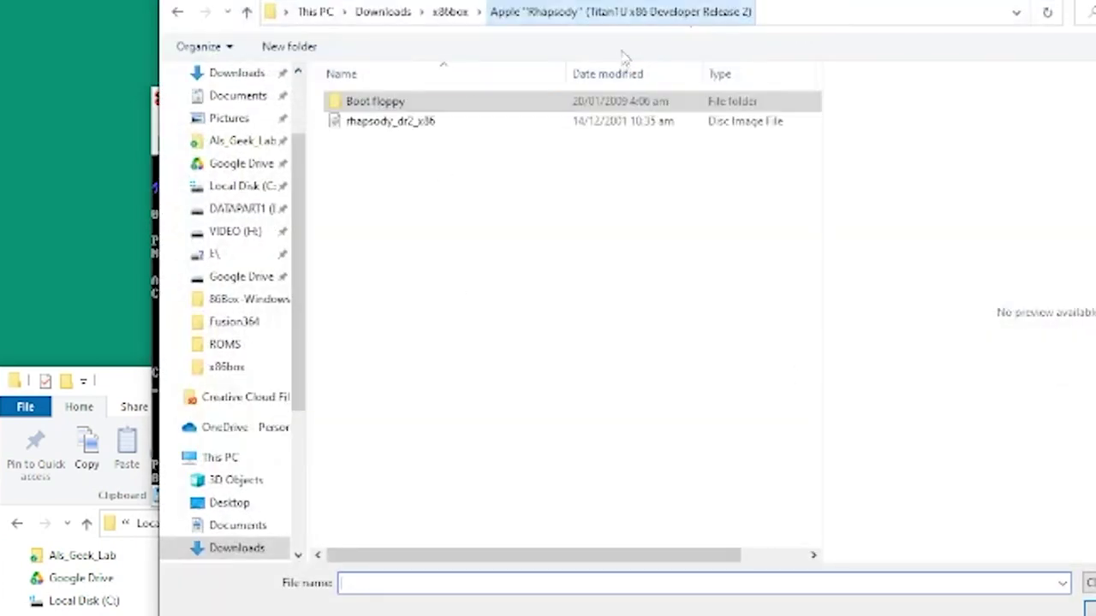
left_click(357, 125)
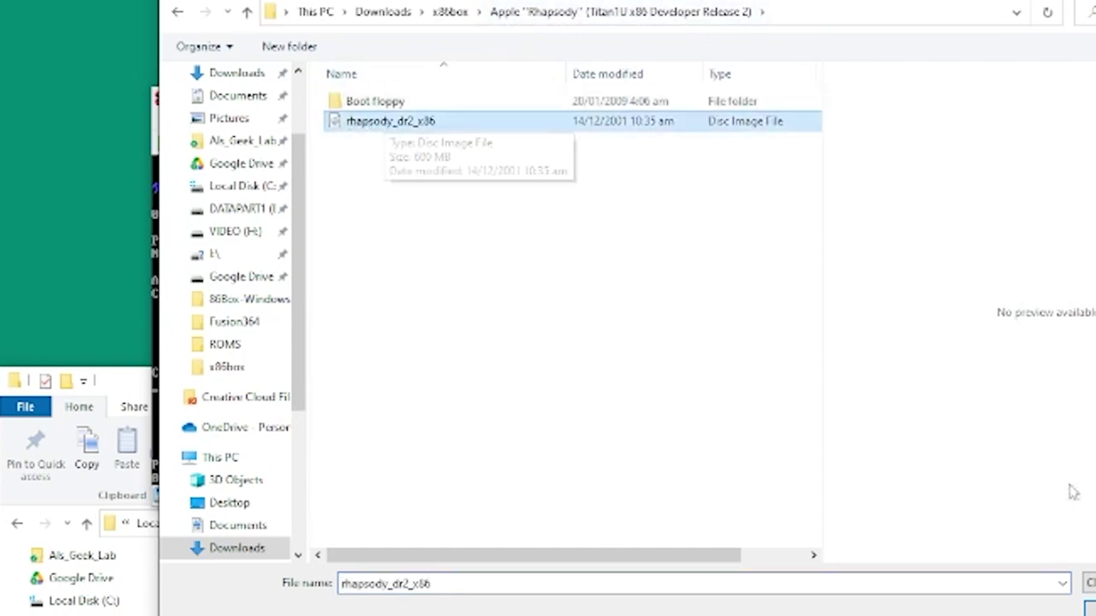
left_click(1089, 605)
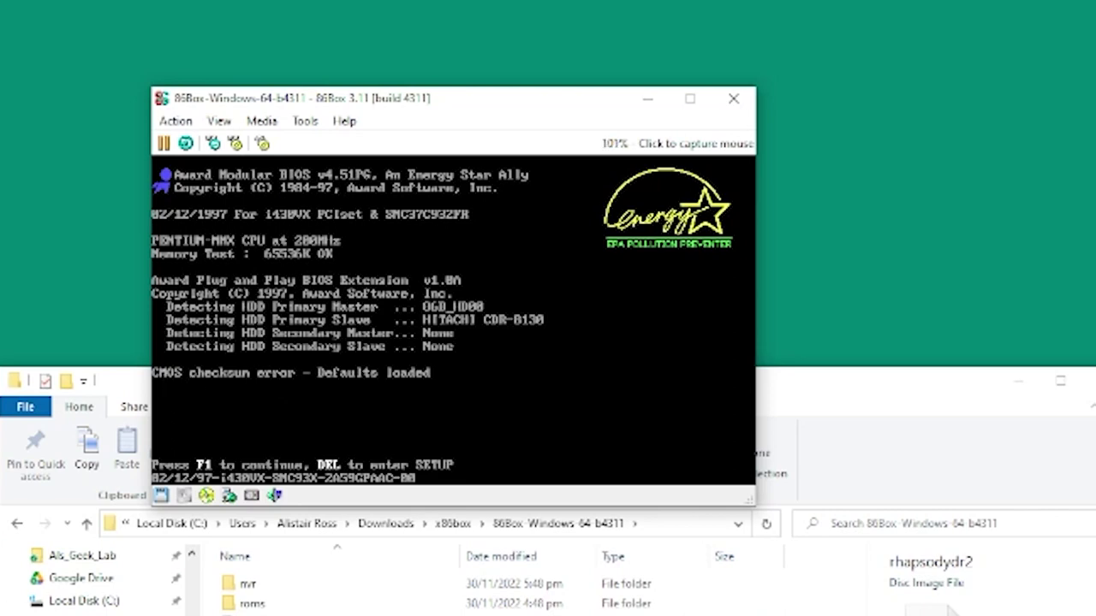
Continue startup past the CMOS checksum error and boot Rhapsody from the installation floppy
left_click(267, 378)
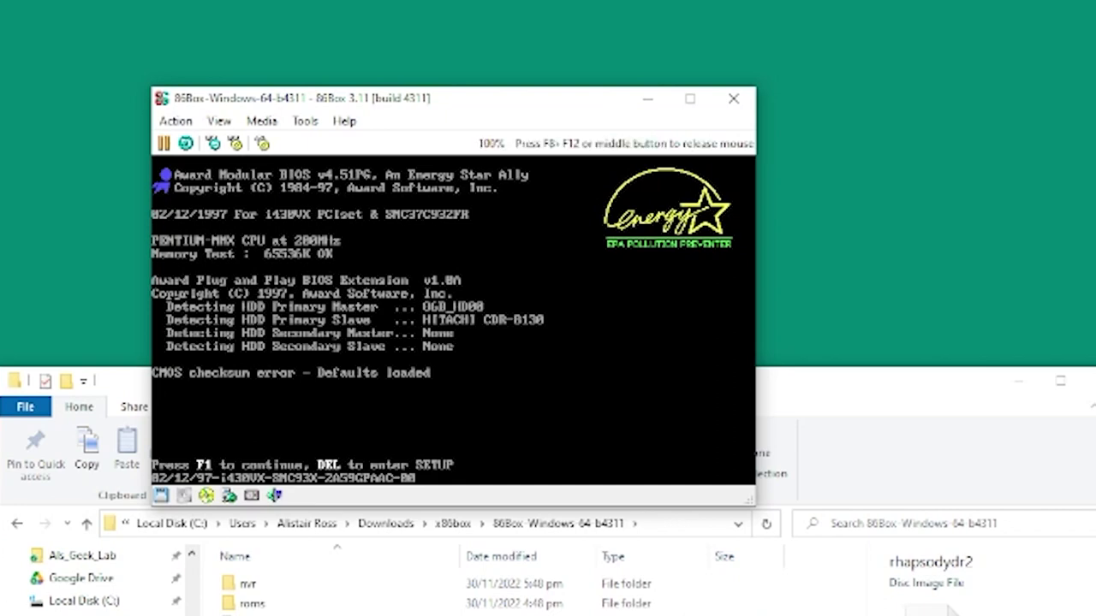
key("F8+F12")
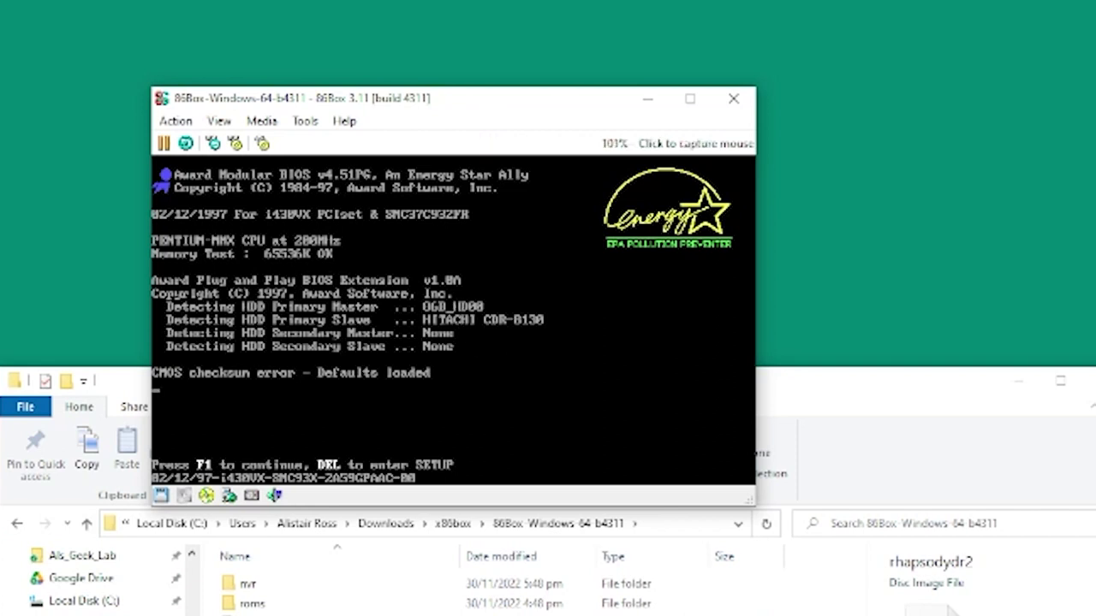
left_click(346, 328)
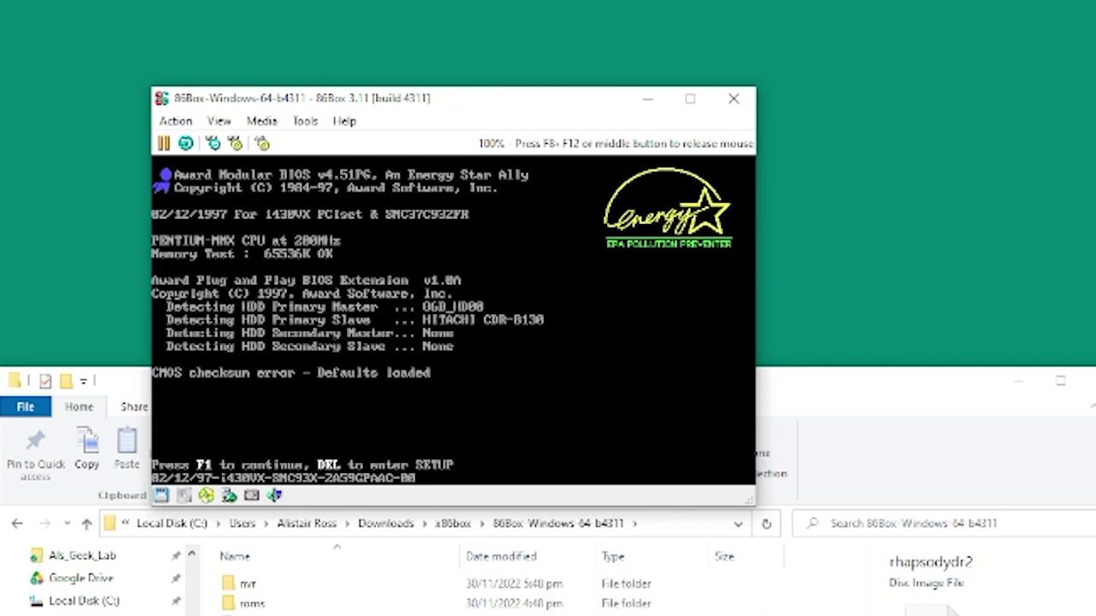
key("F1")
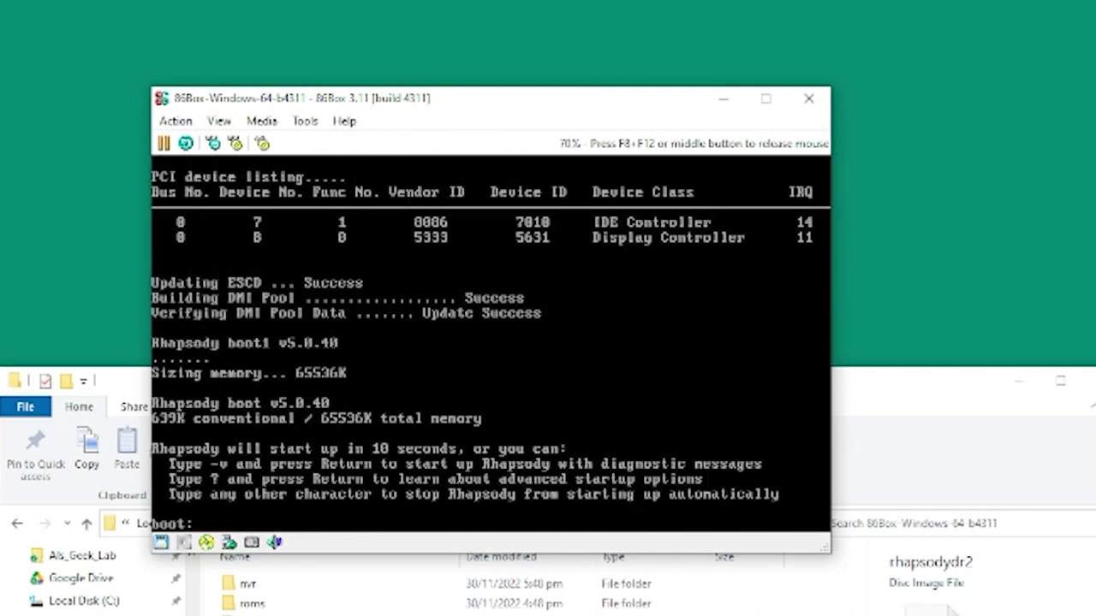
key("Return")
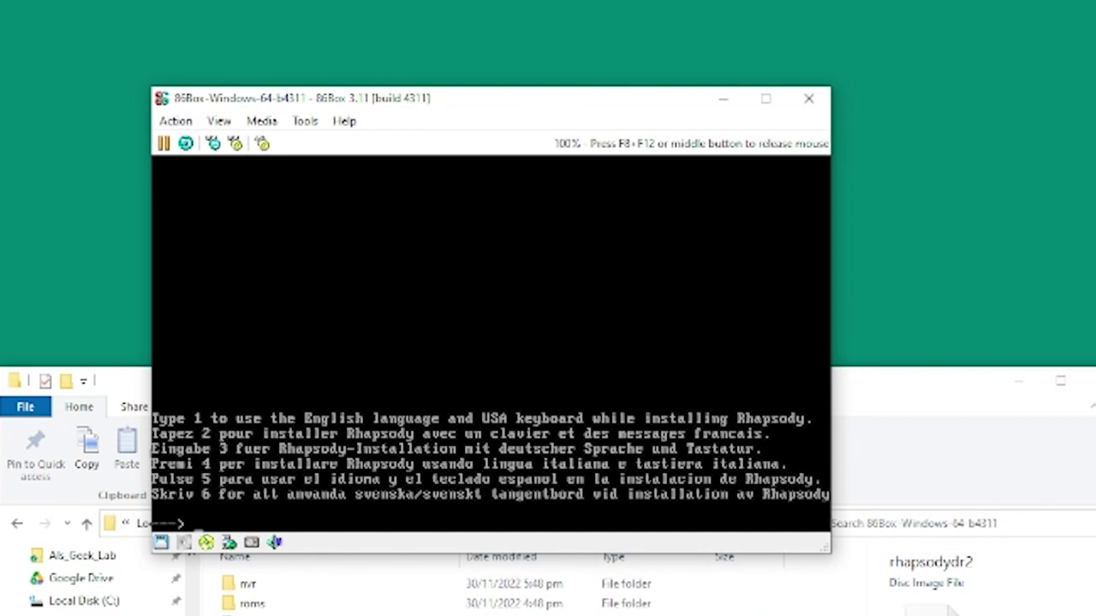
Choose the English language with USA keyboard for the installer, and select option 1 to prepare to install Rhapsody
key("Return")
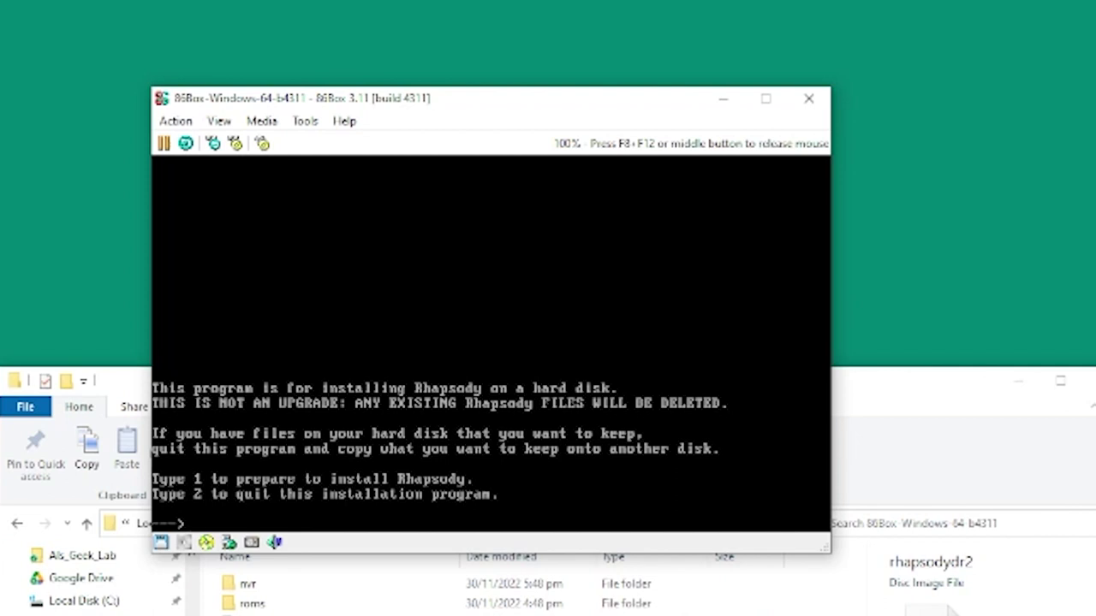
type("1")
key("Return")
Release the captured mouse and eject the rhapsody_dr2_x86_InstallationFloppy.img image from the Floppy 1 drive
key("F8+F12")
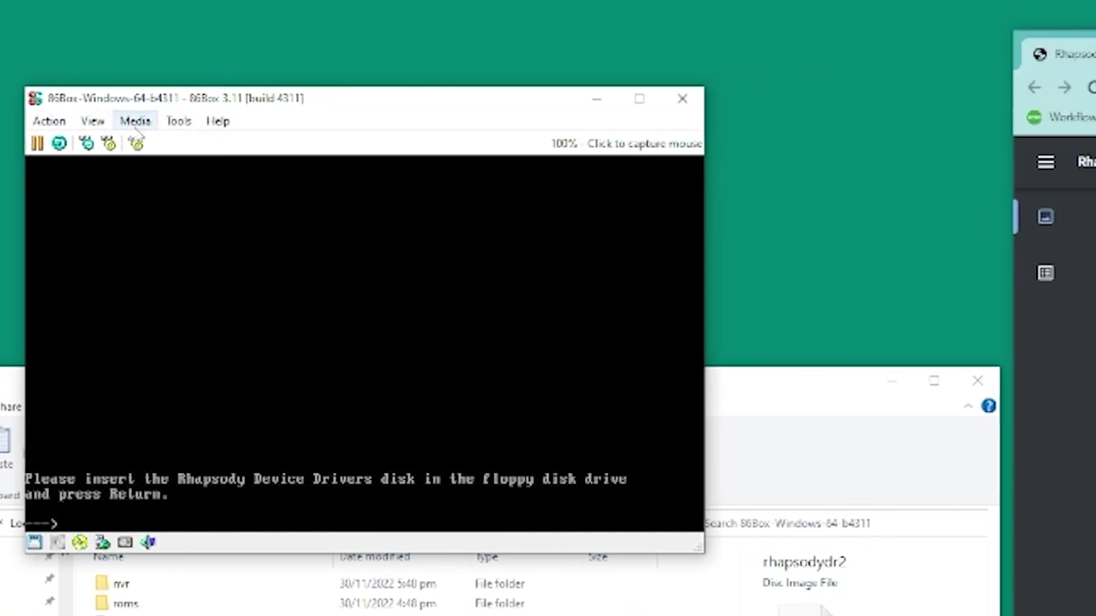
left_click(222, 120)
mouse_move(126, 144)
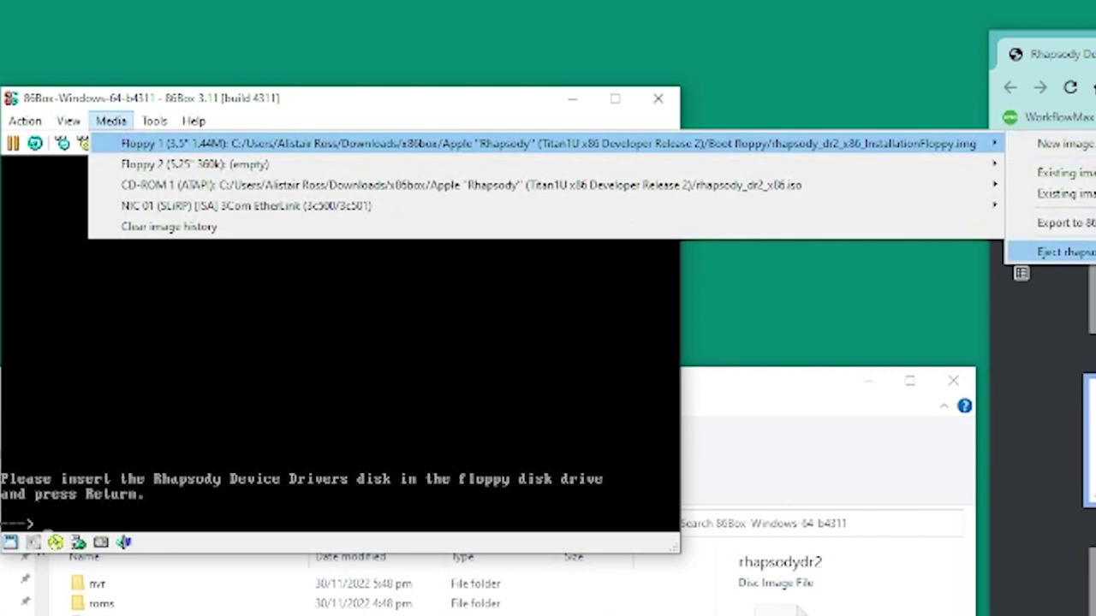
left_click(1070, 251)
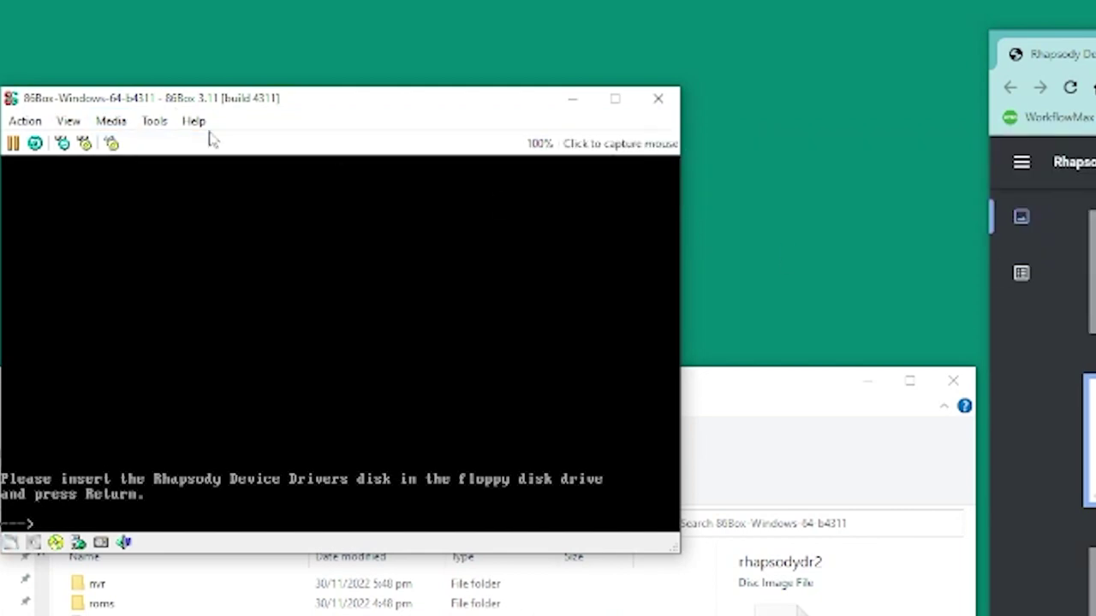
Insert the rhapsody_dr2_x86_DriverDisk image in the Floppy 1 drive and let the installer read the device drivers disk
left_click(111, 121)
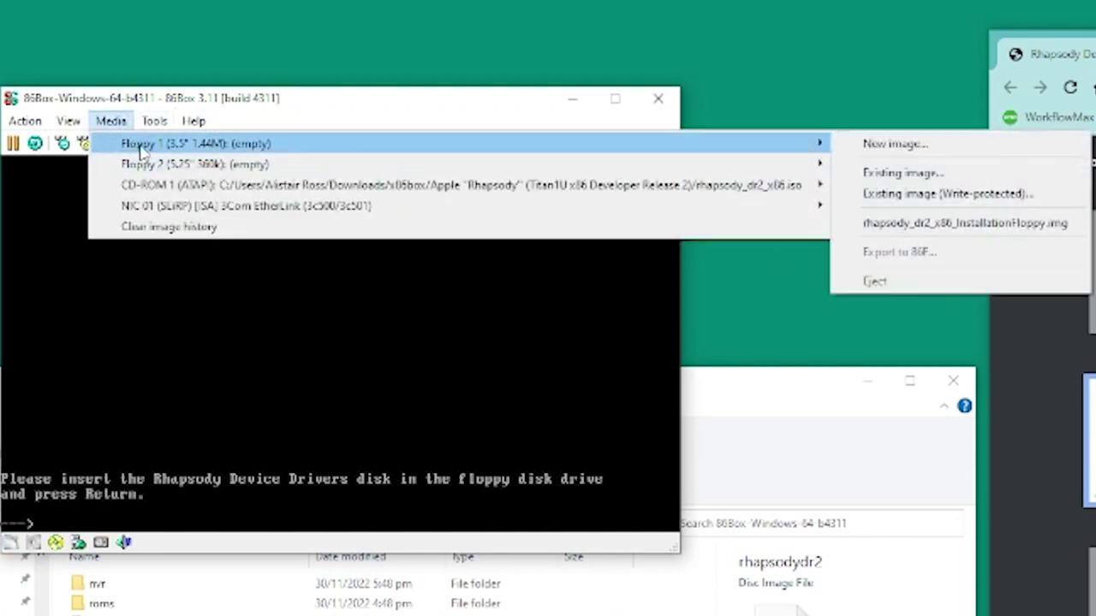
left_click(1001, 173)
double_click(222, 105)
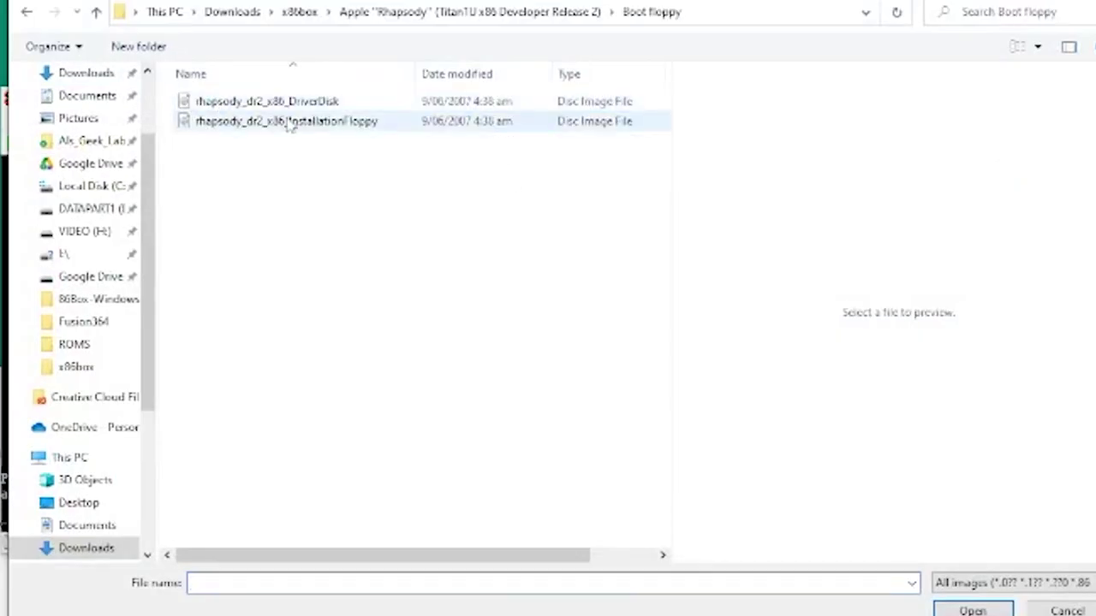
left_click(308, 107)
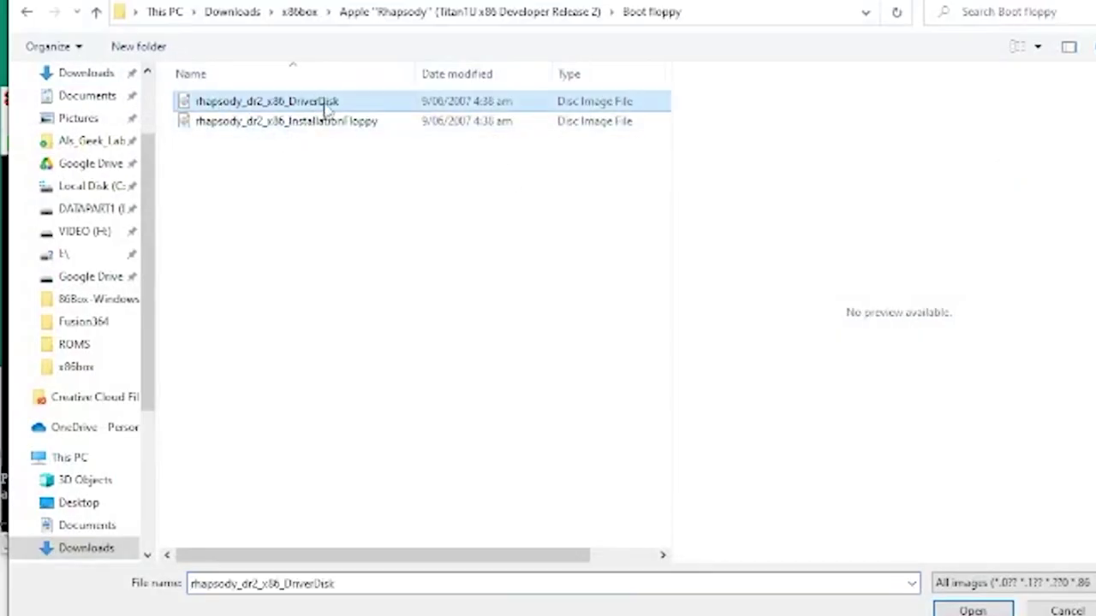
double_click(322, 103)
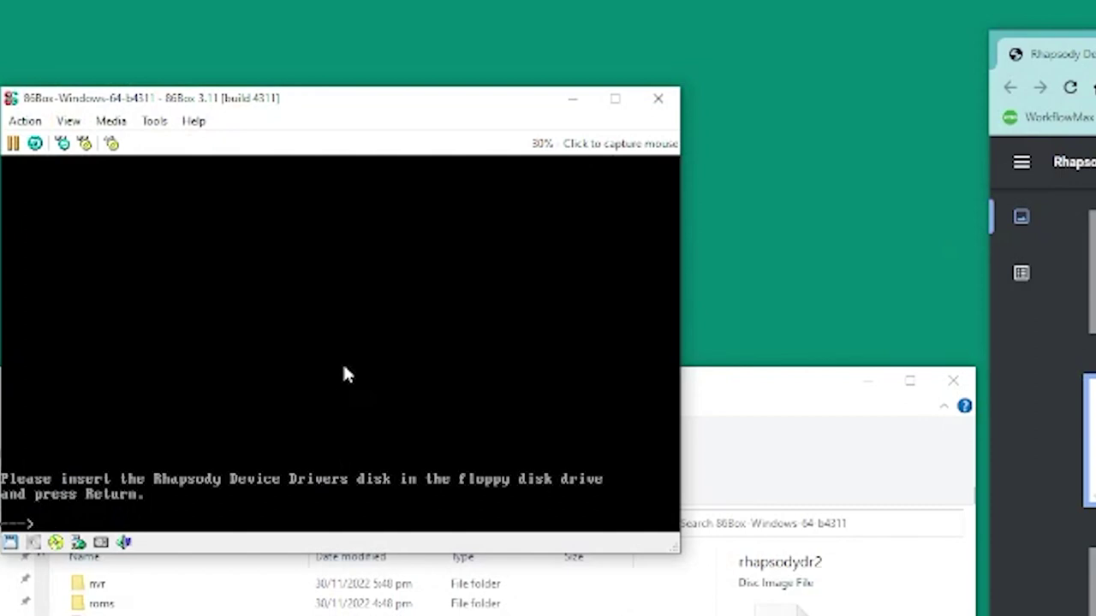
left_click(342, 374)
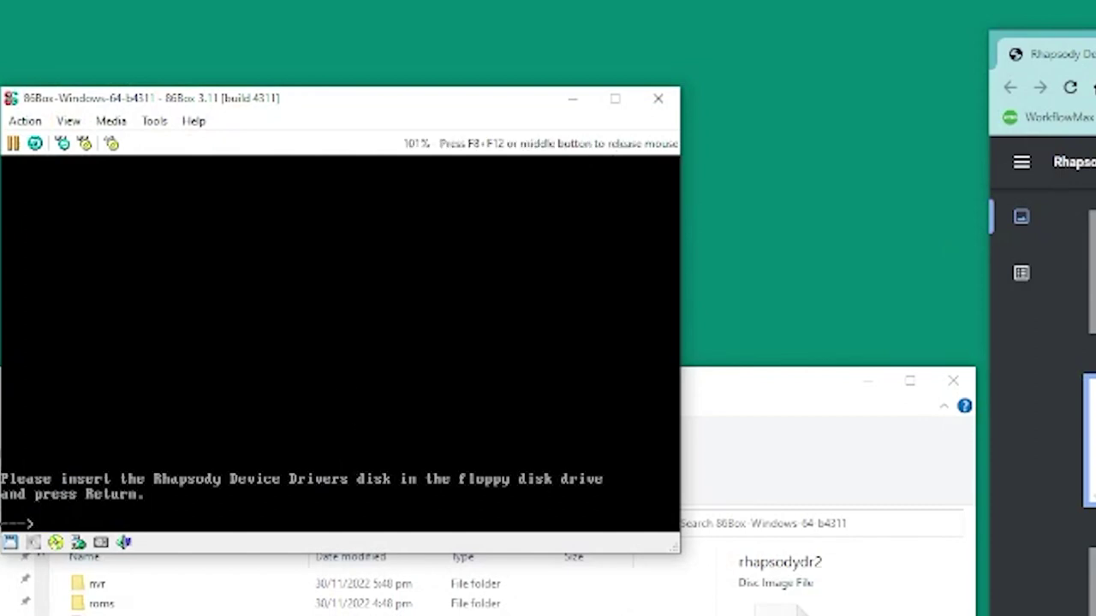
key("Return")
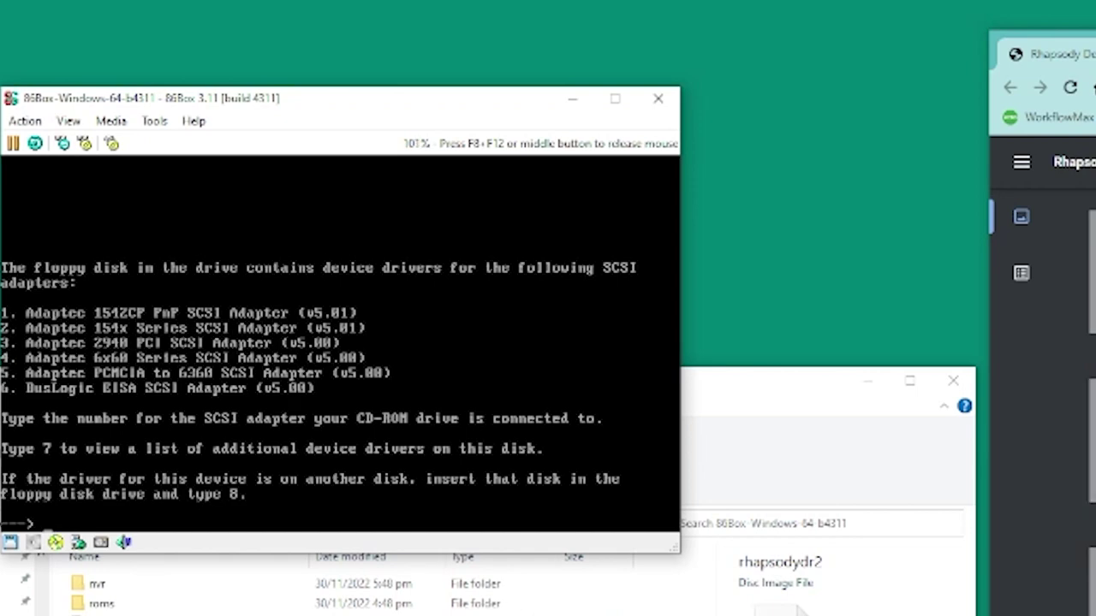
Select the EIDE and ATAPI Device Controller driver, option 3 on the third driver list, and continue without loading additional drivers
key("Return")
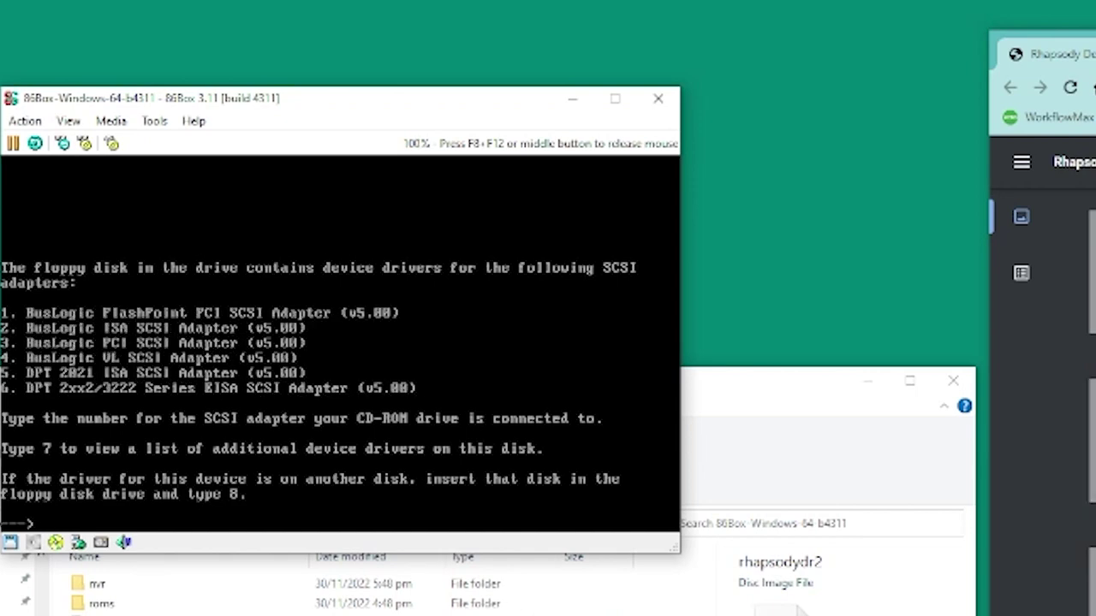
type("7")
key("Return")
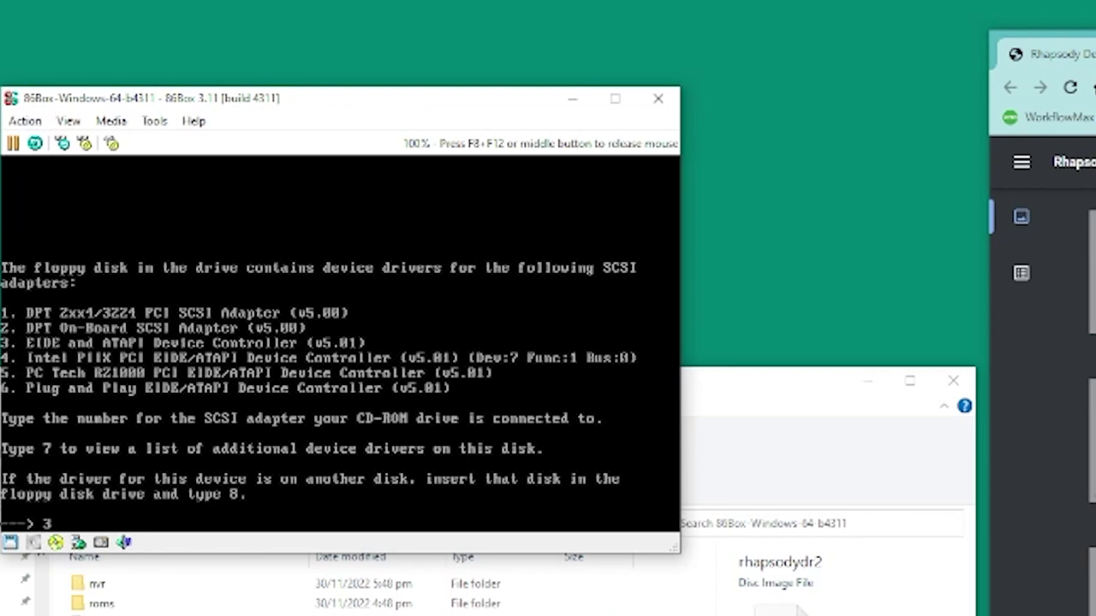
key("Return")
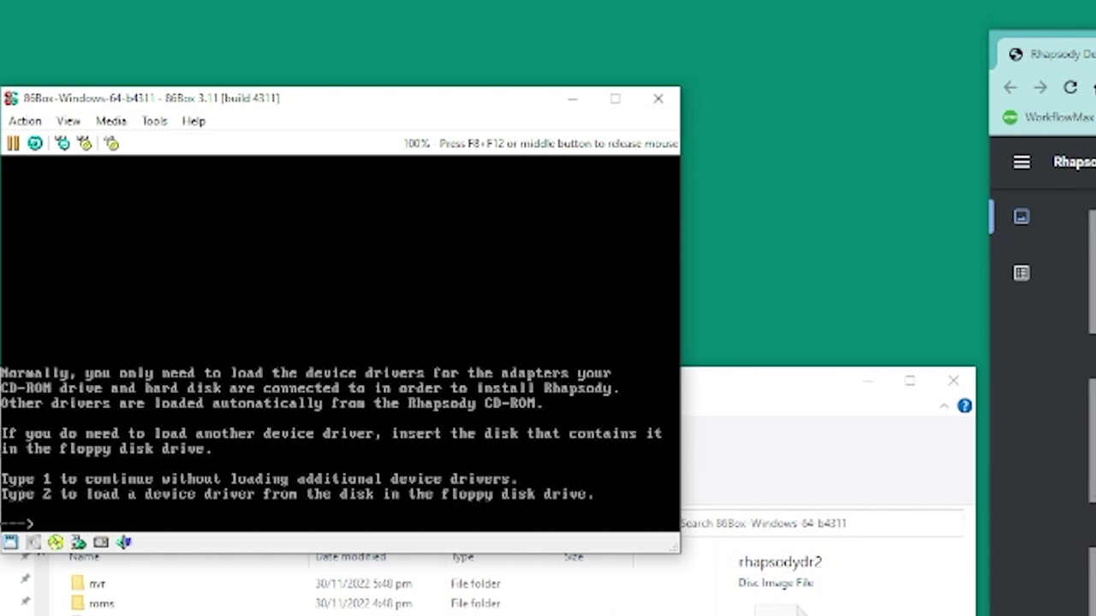
key("Return")
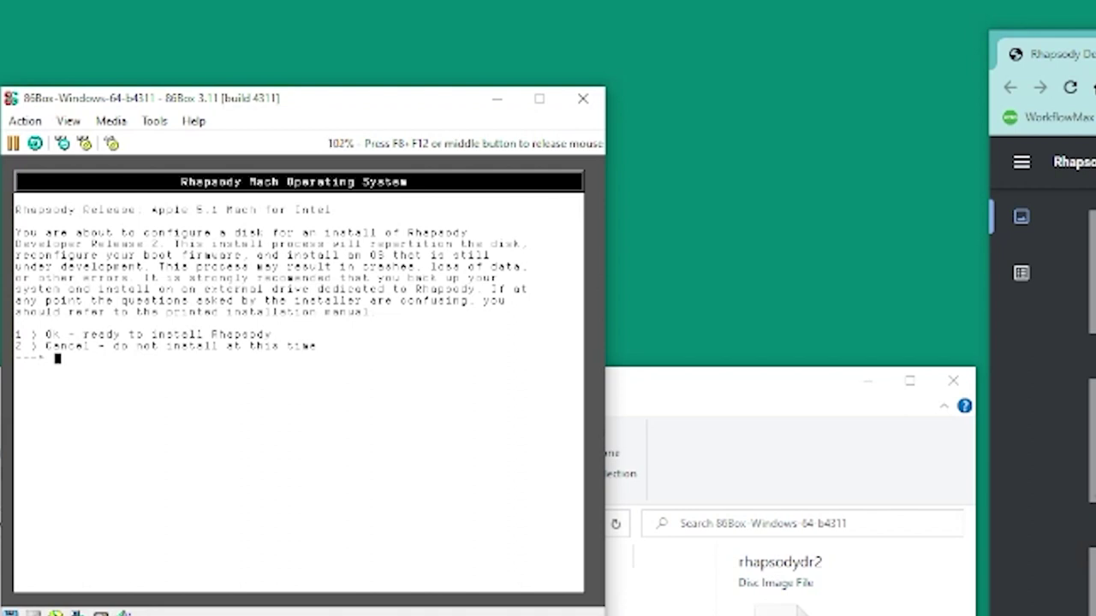
Accept the installation notice with option 1 and choose IDE Disk 0 as the disk to install Rhapsody on
type("1")
key("Return")
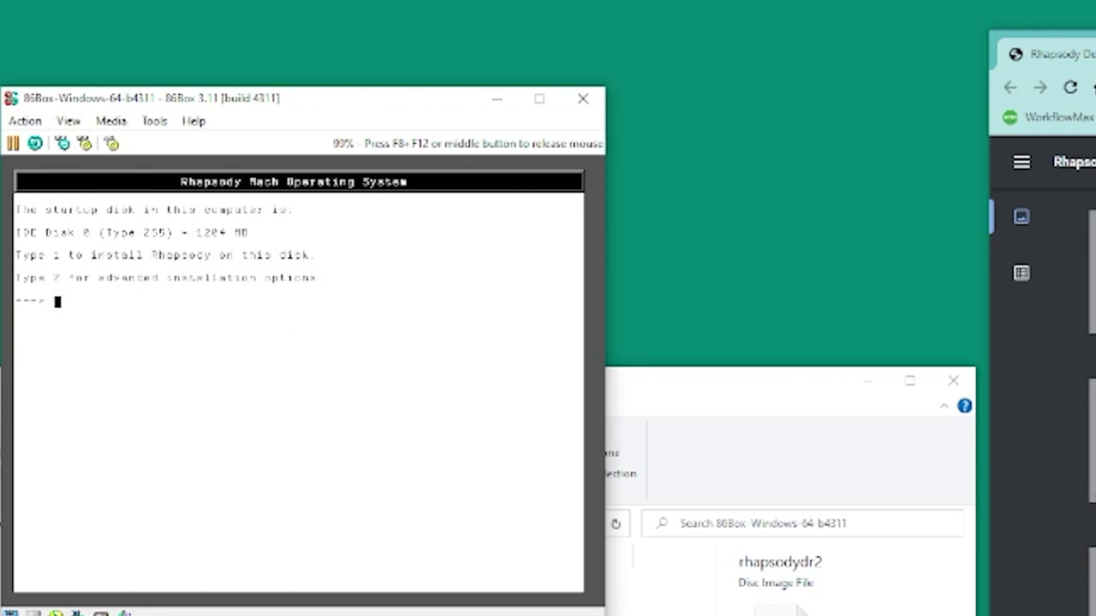
type("1")
key("Return")
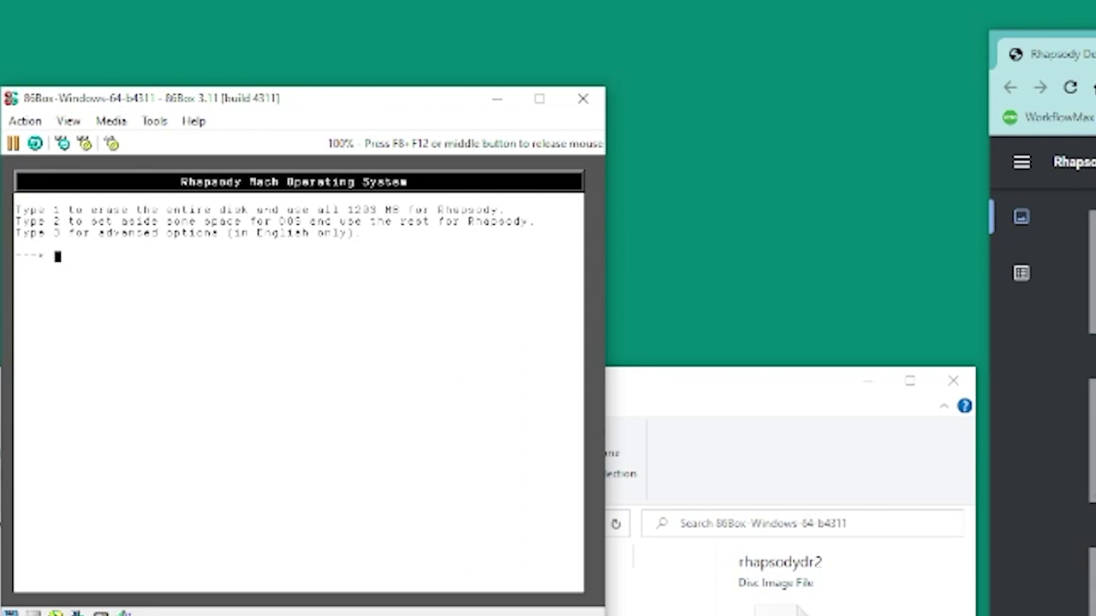
Choose option 1 to erase the entire disk for Rhapsody and confirm with 1 to start the installation
type("1")
key("Return")
type("1")
key("Return")
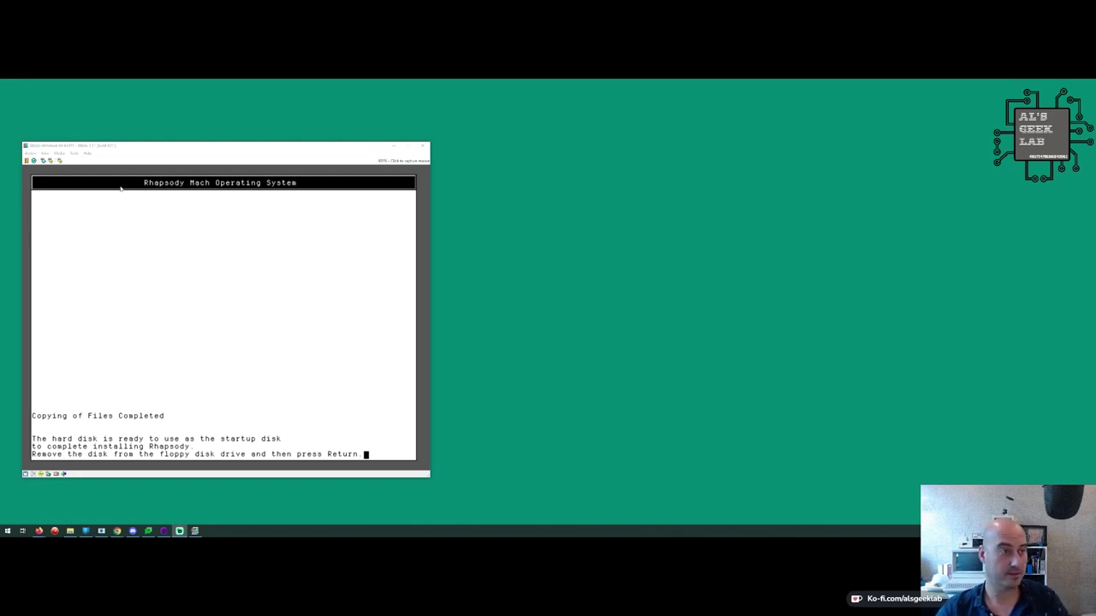
Eject the rhapsody_dr2_x86_DriverDisk.img image from the Floppy 1 drive
left_click(74, 153)
left_click(59, 153)
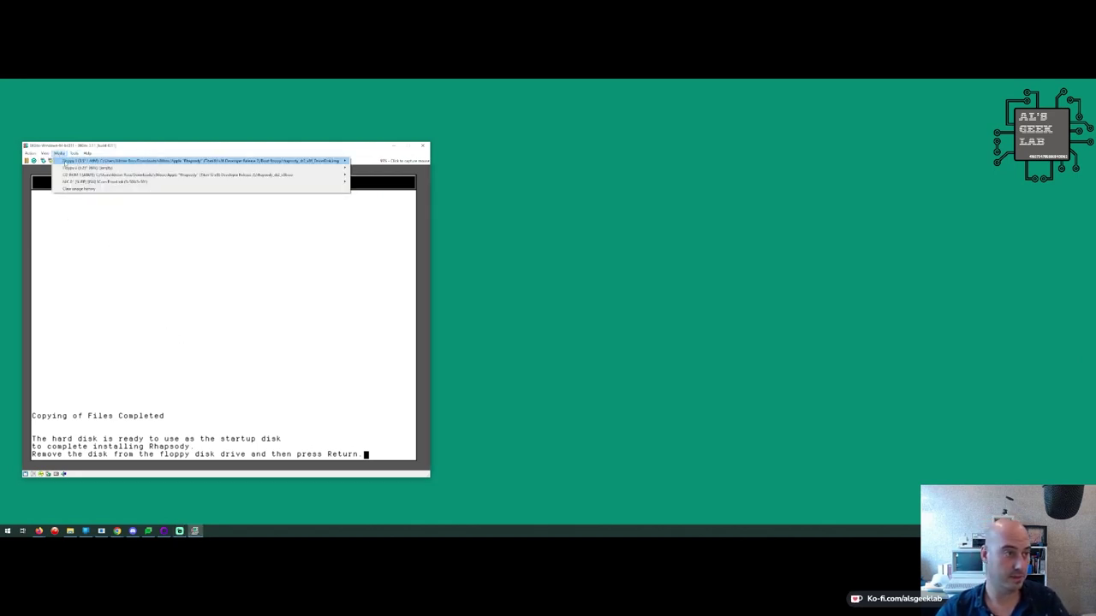
mouse_move(341, 161)
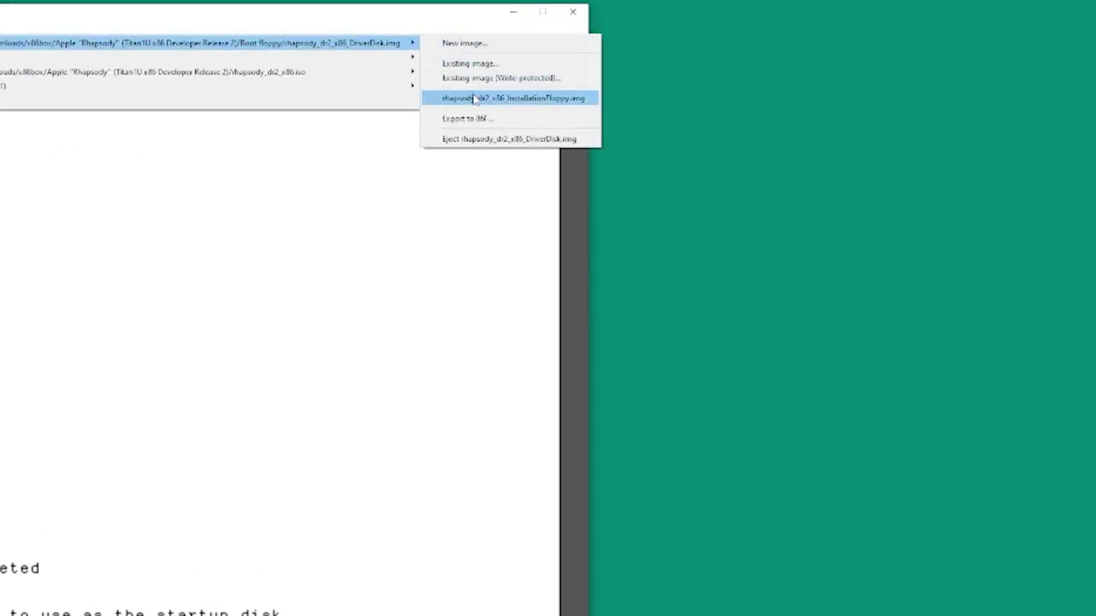
left_click(472, 138)
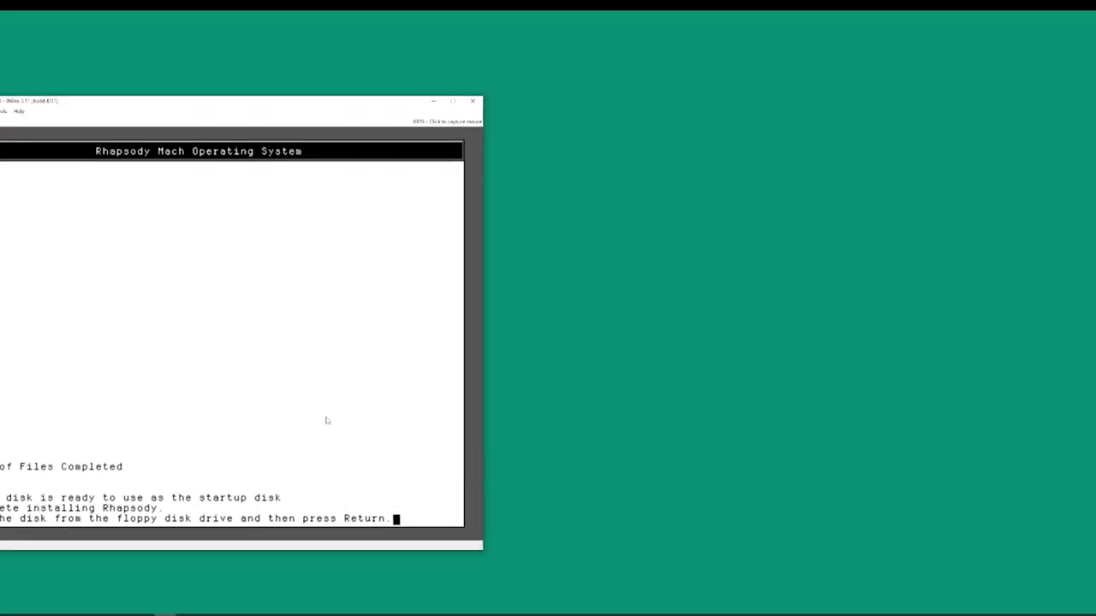
Eject the rhapsody_dr2_x86.iso image from the CD-ROM 1 drive and restart into Rhapsody from the hard disk
left_click(1, 113)
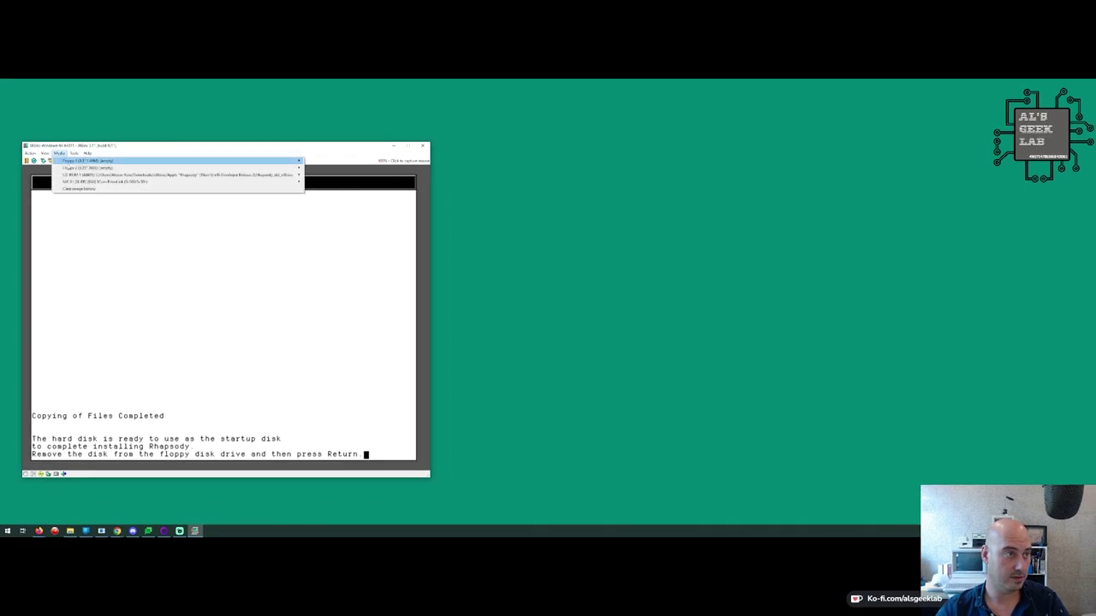
mouse_move(283, 175)
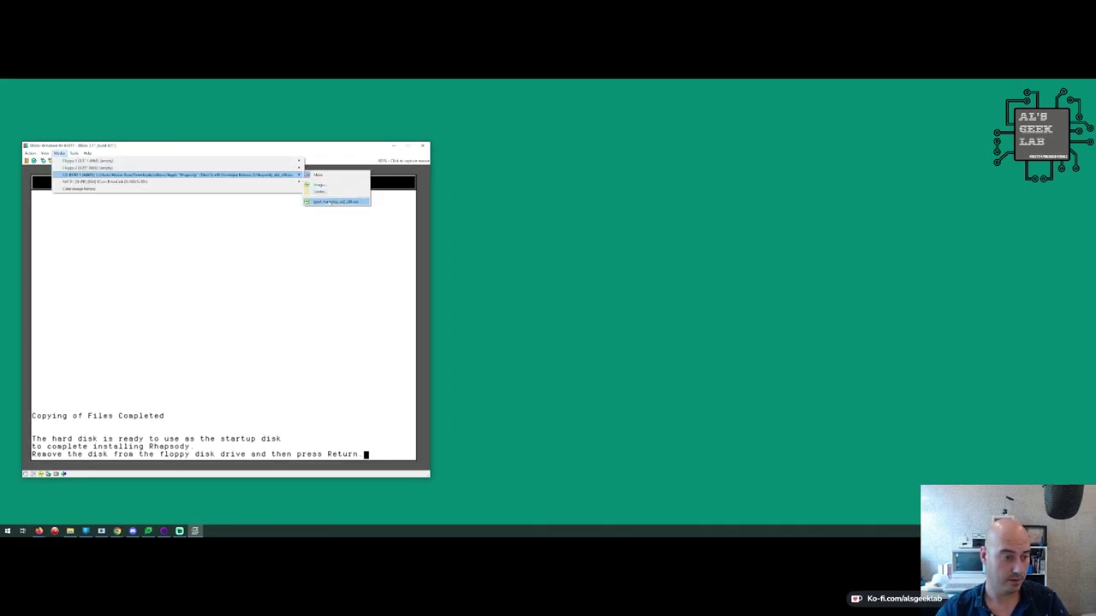
left_click(329, 202)
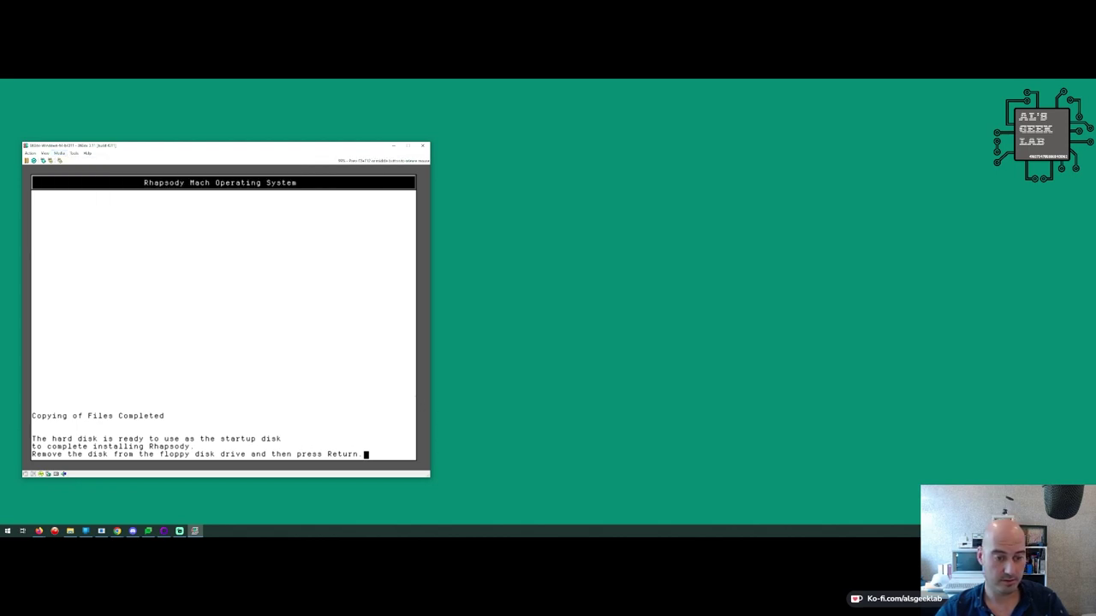
key("Return")
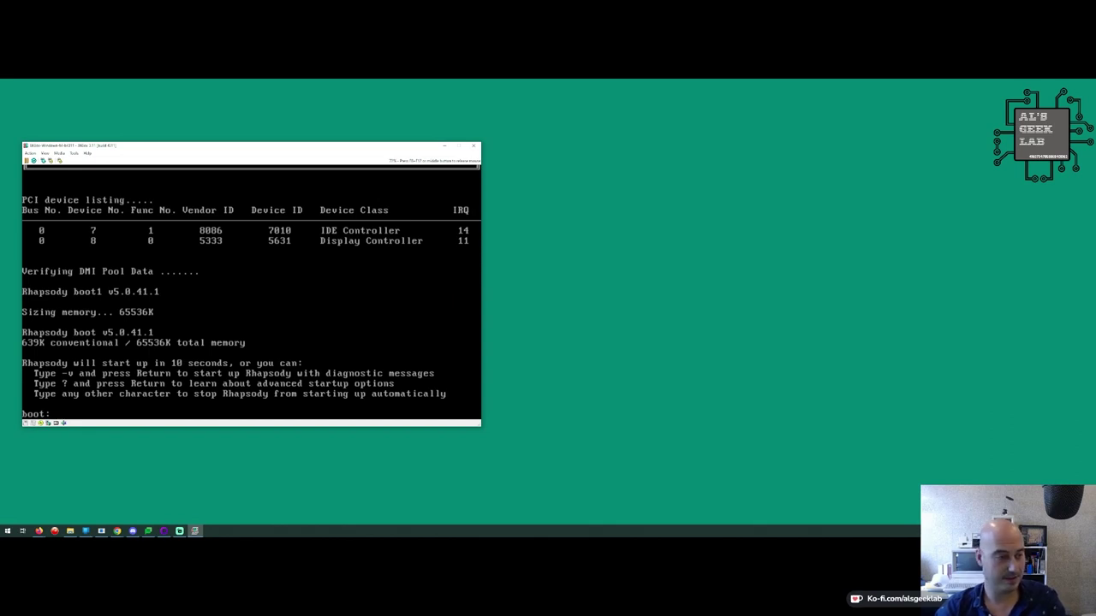
key("Return")
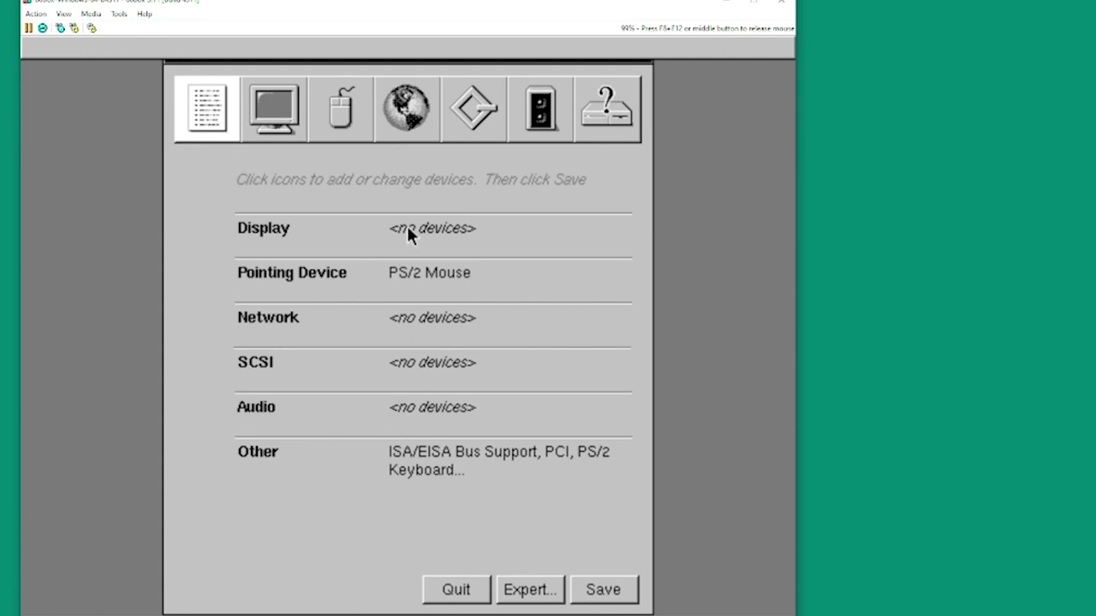
Add the Diamond Stealth 3D (S3 ViRGE) PCI display driver and review the pointing device settings
left_click(261, 120)
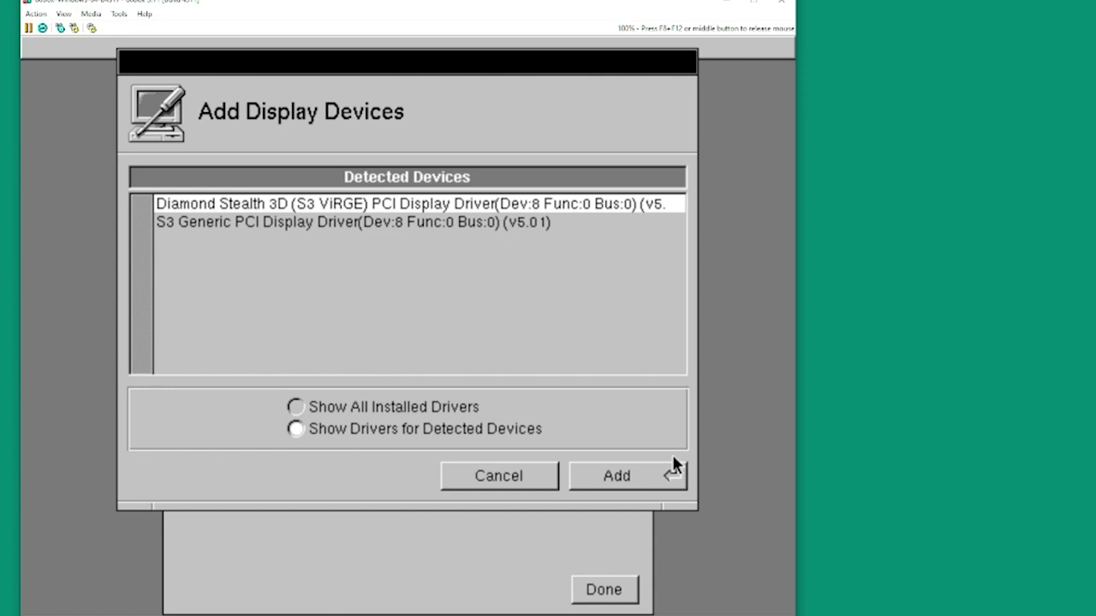
left_click(622, 471)
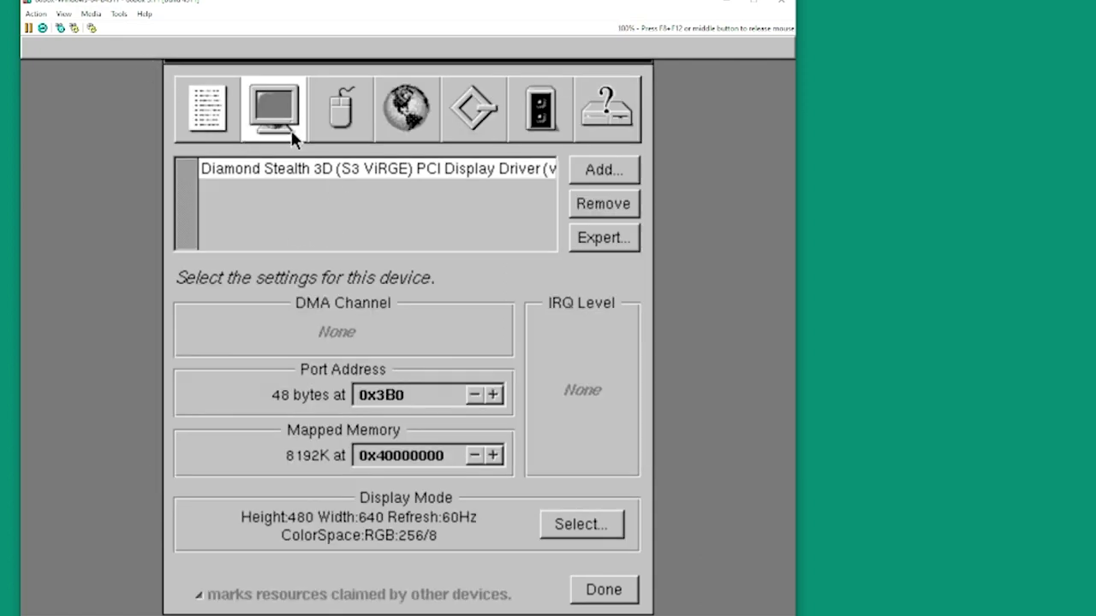
left_click(314, 111)
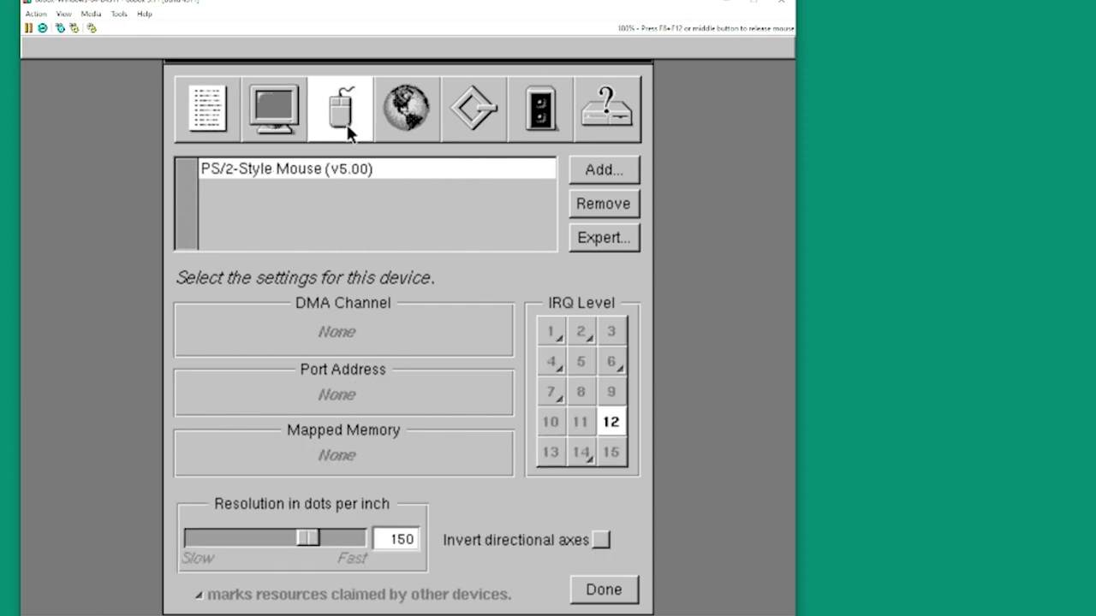
Check the emulated network card in 86Box, add the 3Com EtherLink III ISA Adapter (v5.01) driver and set its IRQ level to 3
left_click(424, 93)
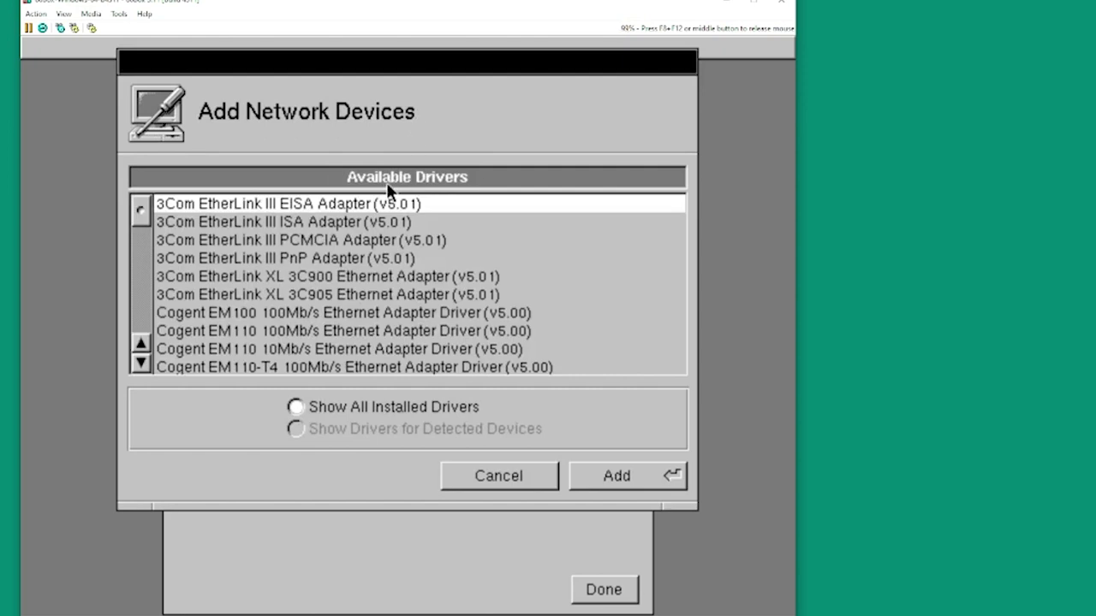
left_click(361, 220)
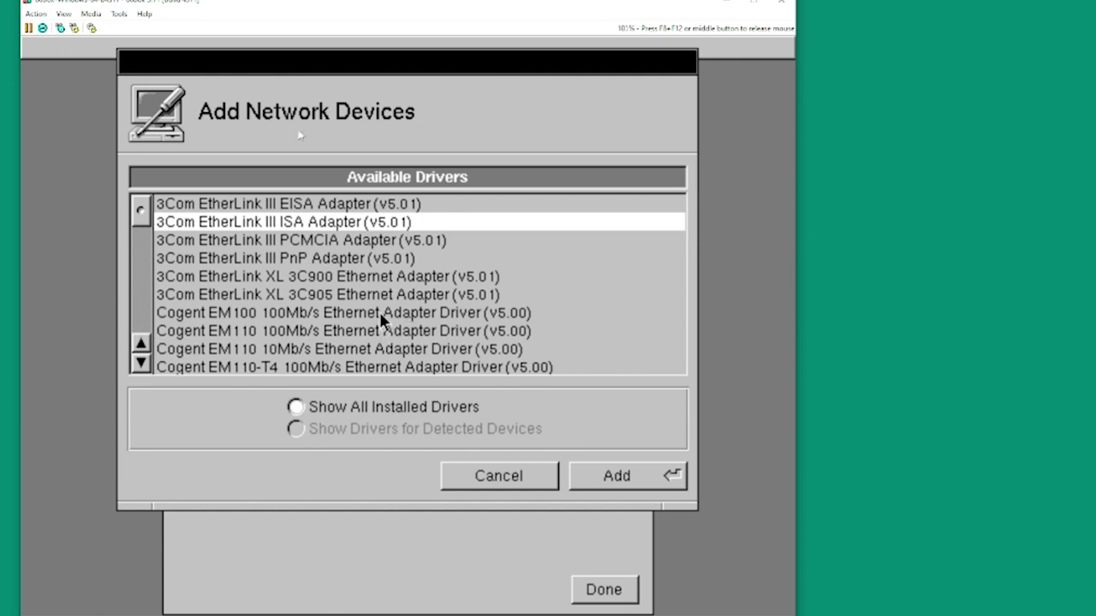
key("F8+F12")
left_click(91, 14)
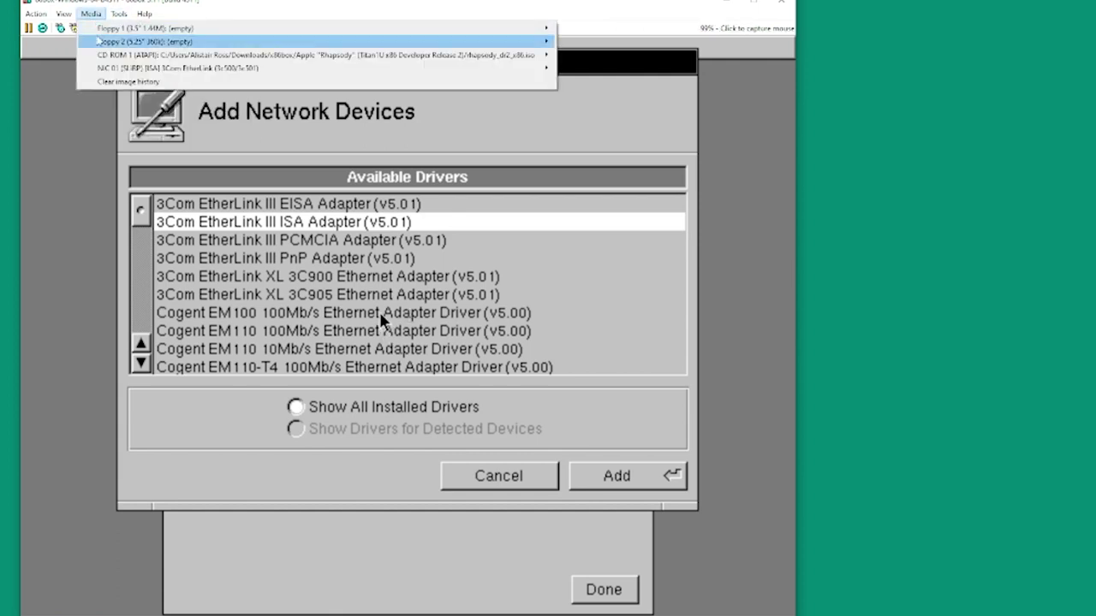
mouse_move(101, 68)
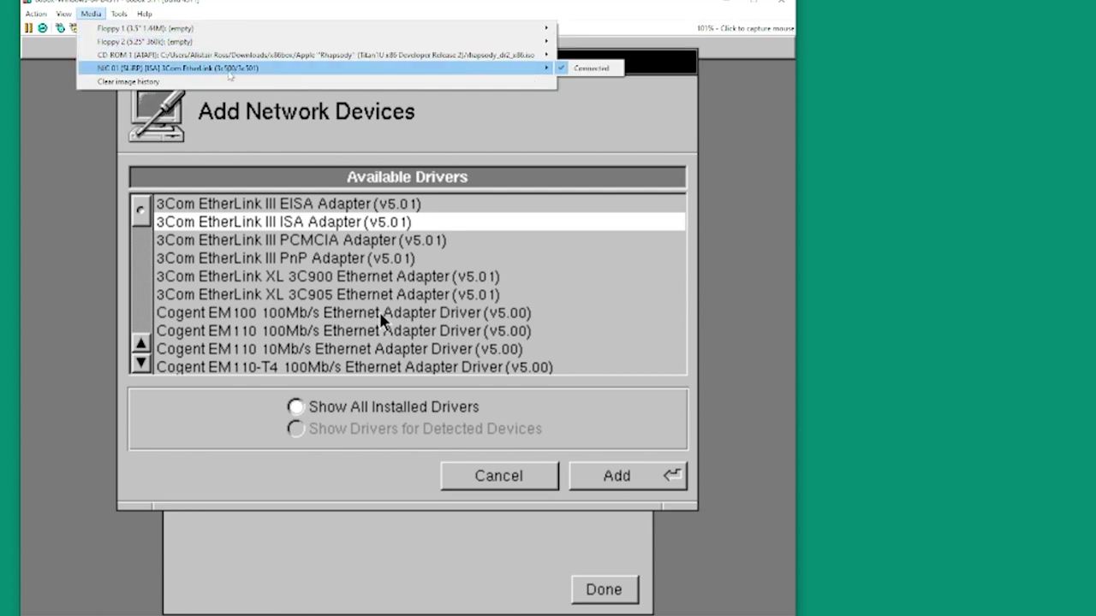
key("Escape")
left_click(20, 482)
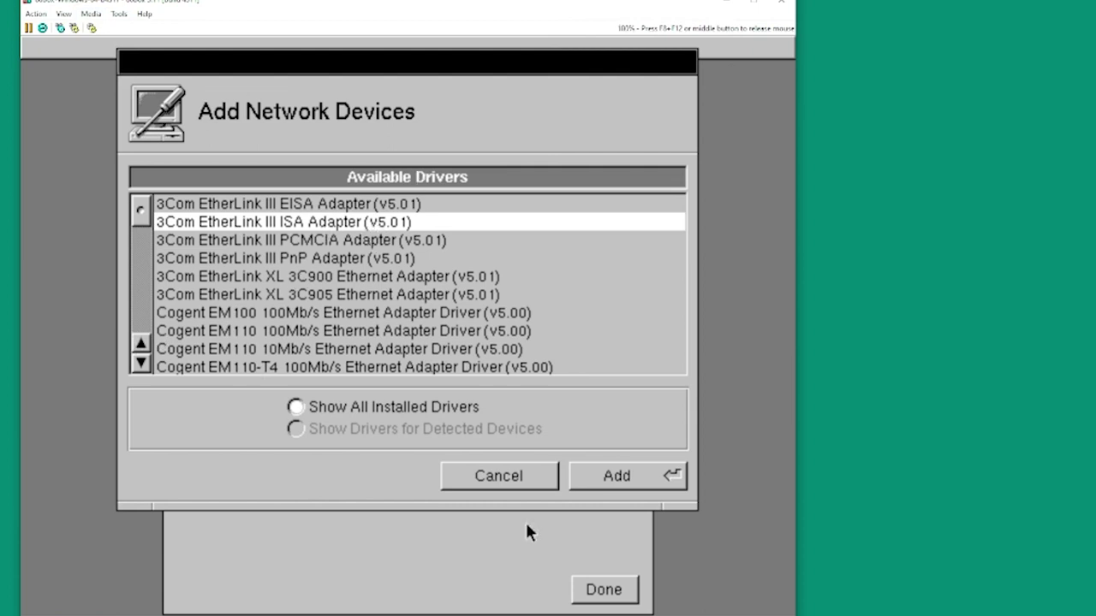
key("Return")
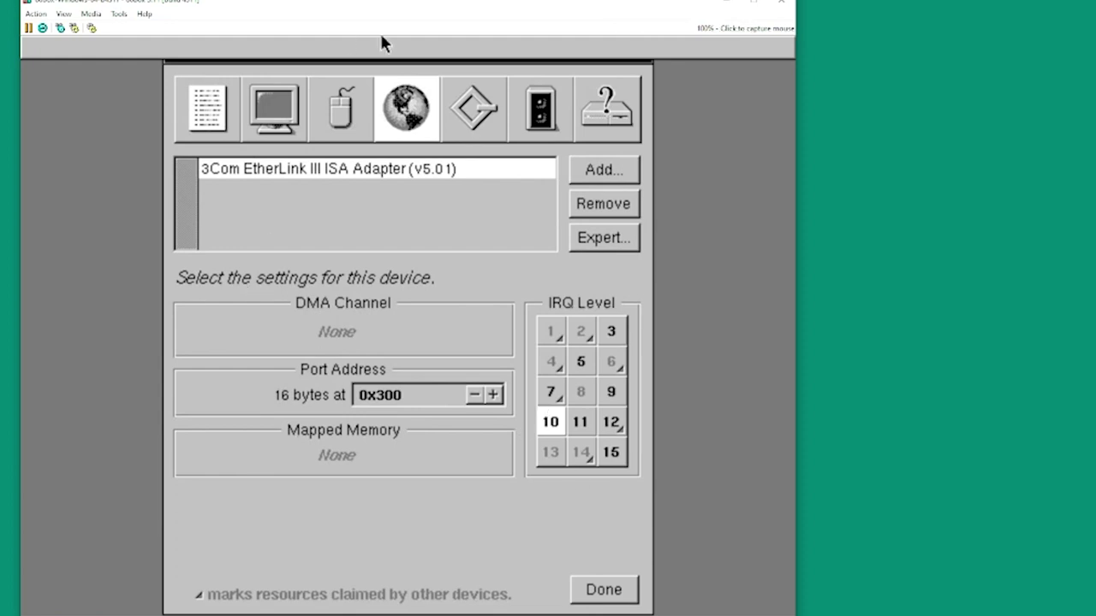
left_click(609, 332)
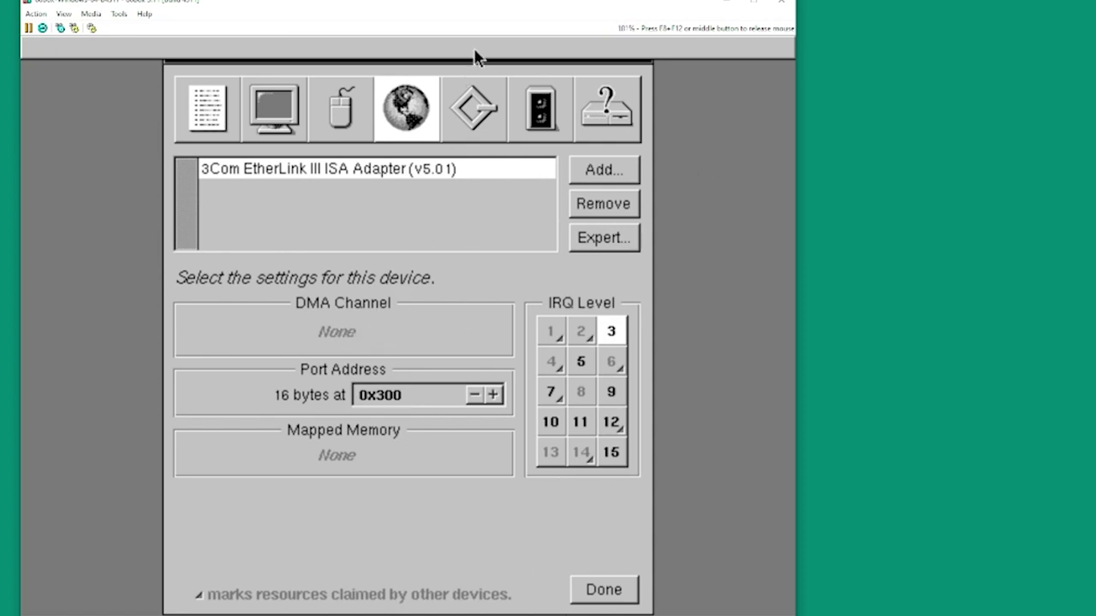
Skip adding a SCSI device and add the Sound Blaster 16 (8 and 16 bit DMA) (v4.02) audio driver
left_click(473, 124)
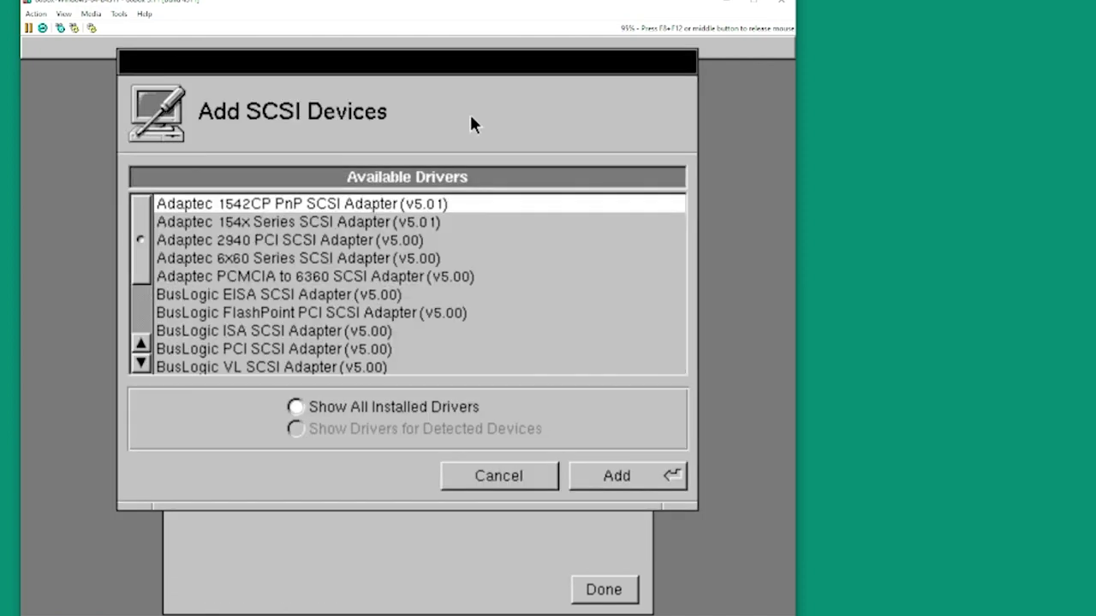
left_click(541, 483)
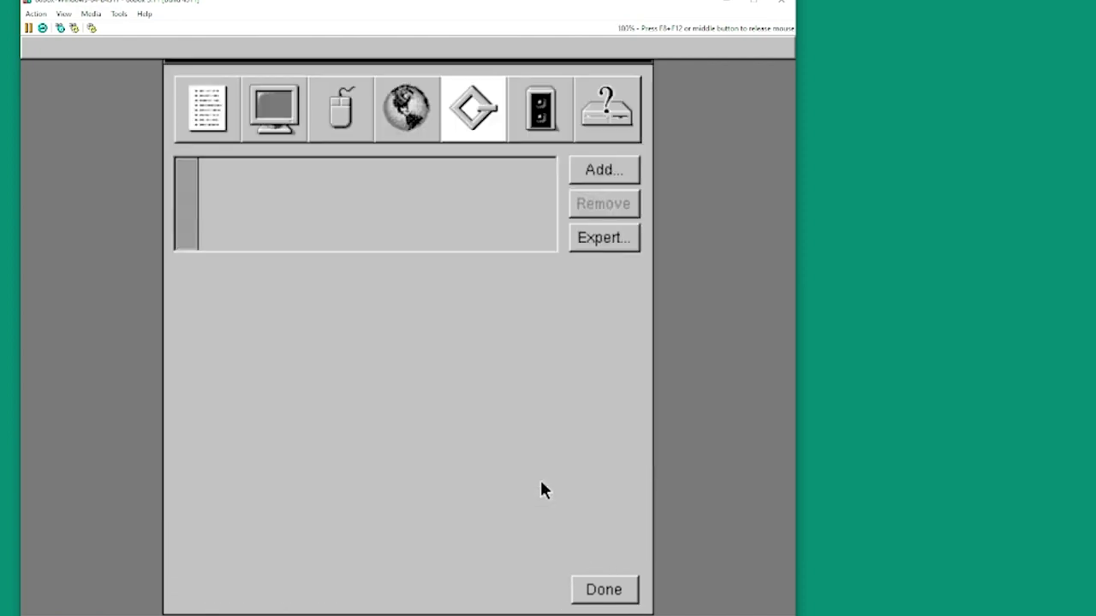
left_click(548, 110)
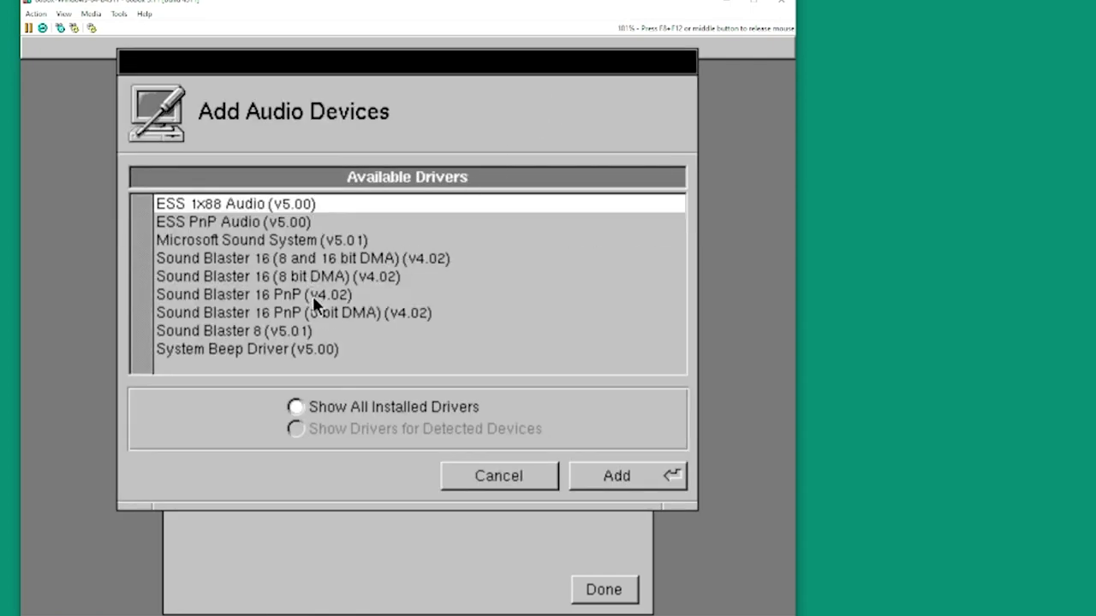
left_click(312, 257)
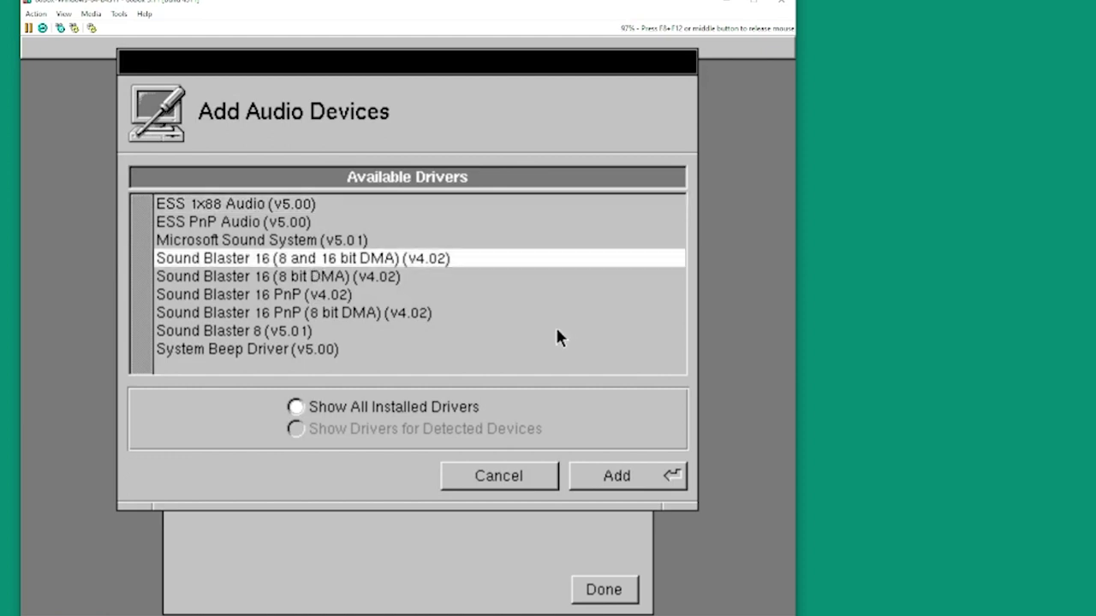
key("Return")
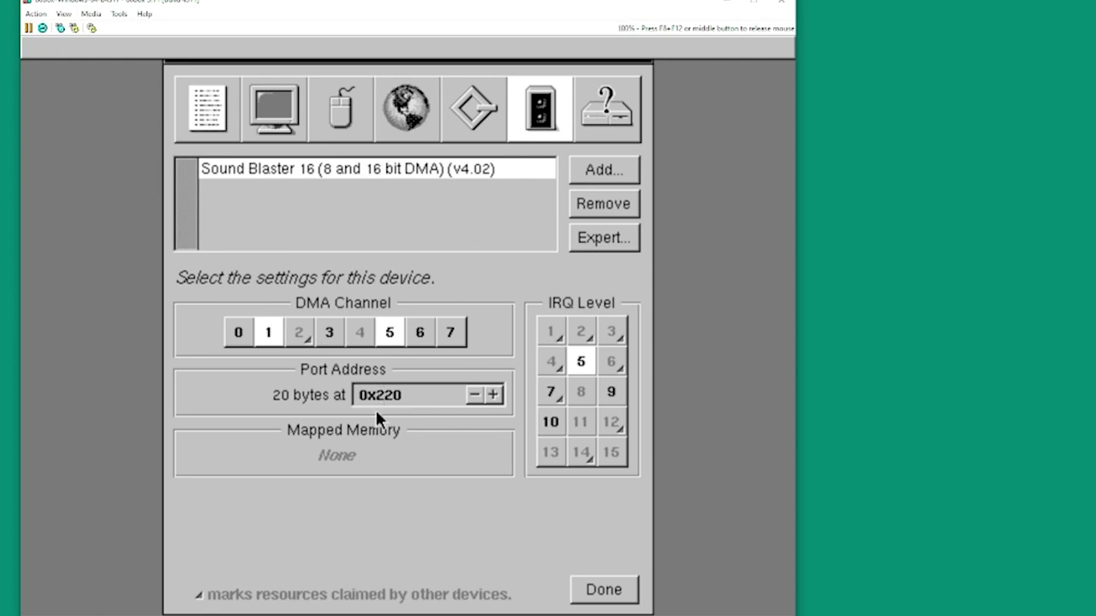
Examine the emulated Sound Blaster 16's configuration in the 86Box sound settings
middle_click(356, 289)
left_click(118, 14)
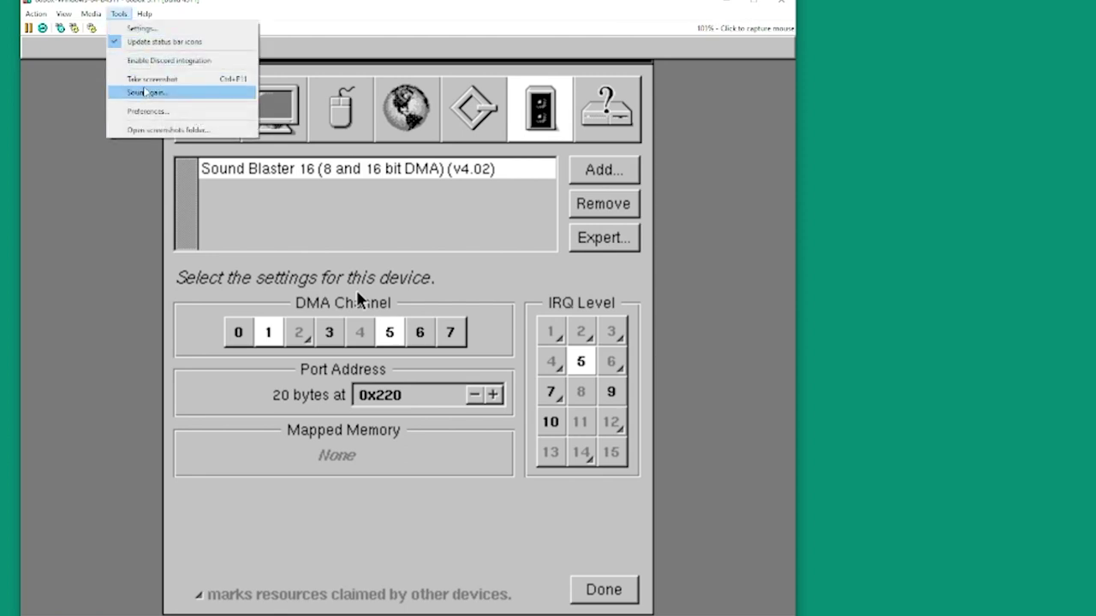
left_click(140, 29)
left_click(187, 186)
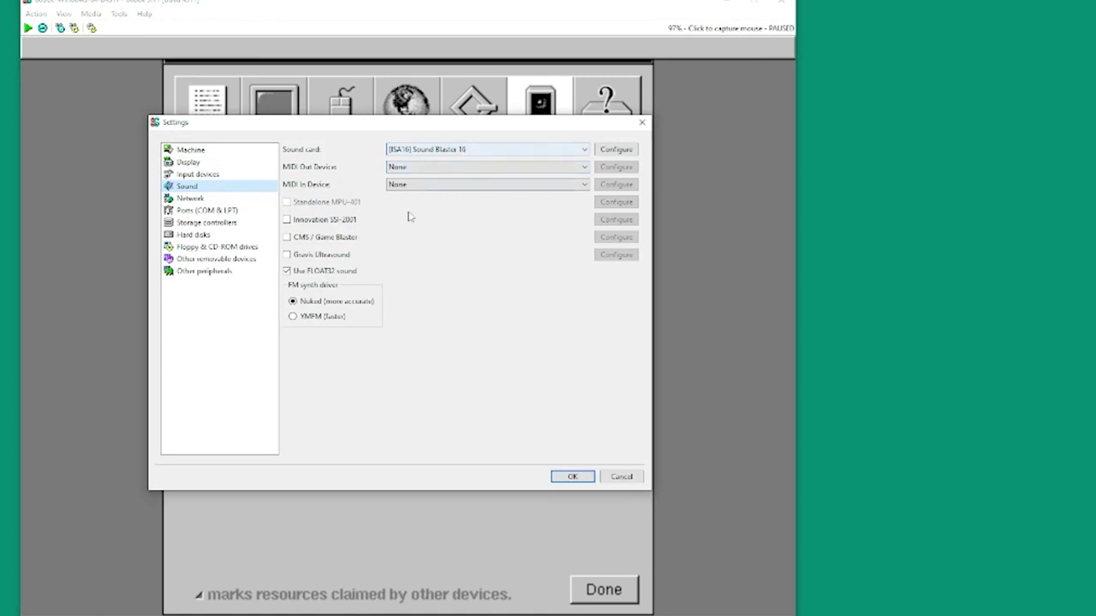
left_click(614, 149)
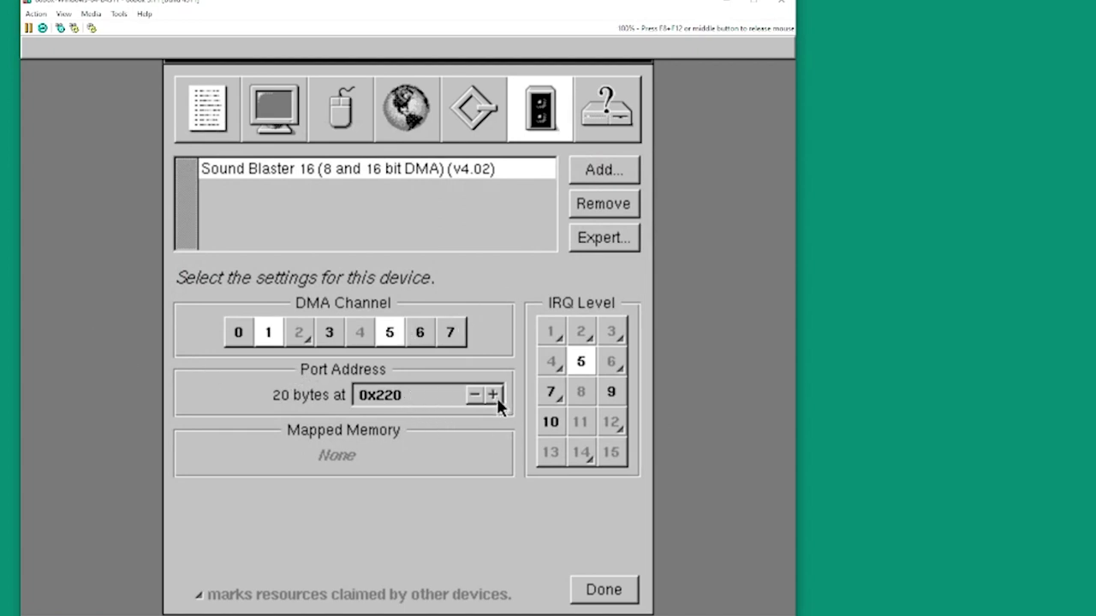
Review the list of other devices and save the device configuration
left_click(606, 108)
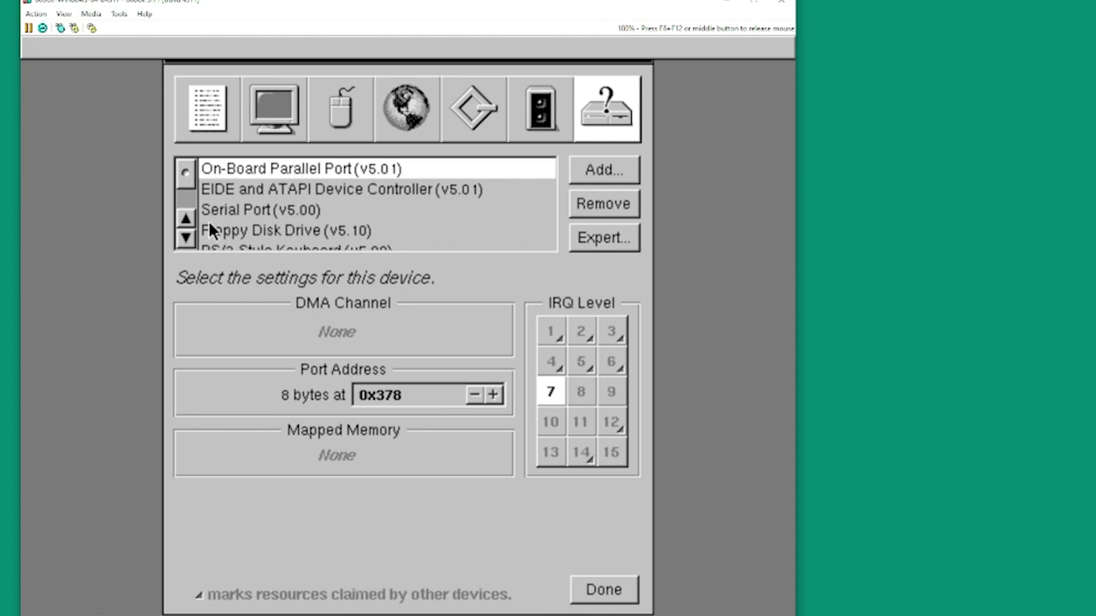
left_click(189, 240)
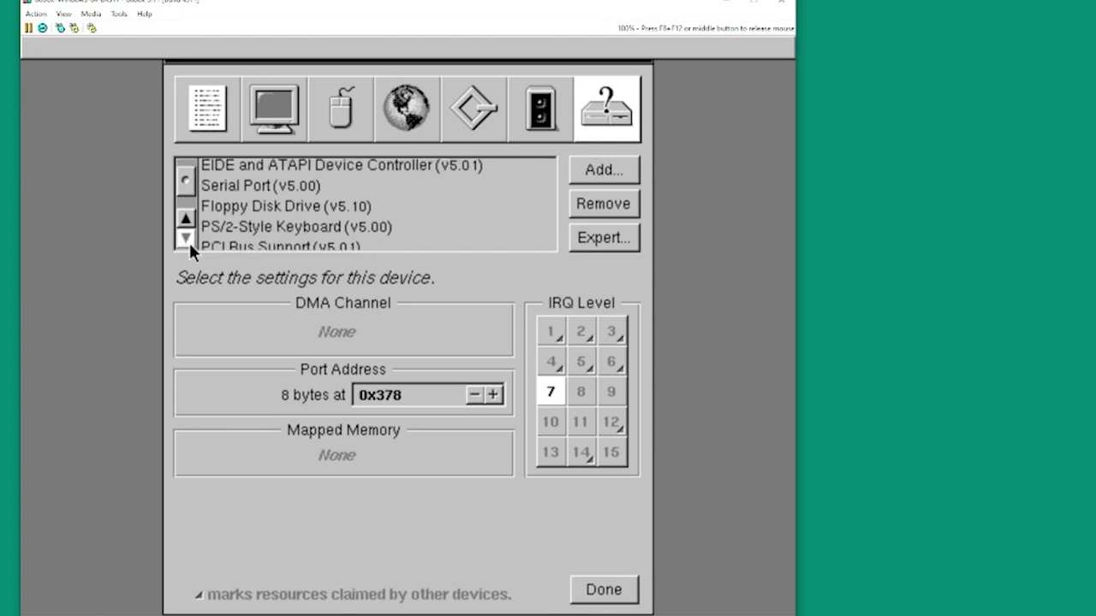
left_click(188, 240)
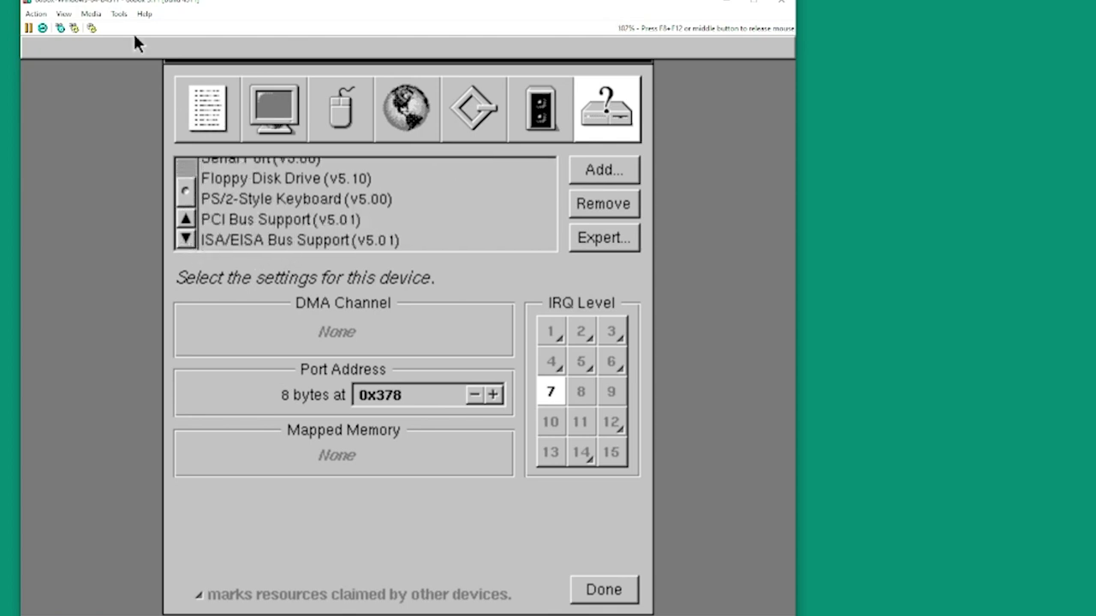
key("Return")
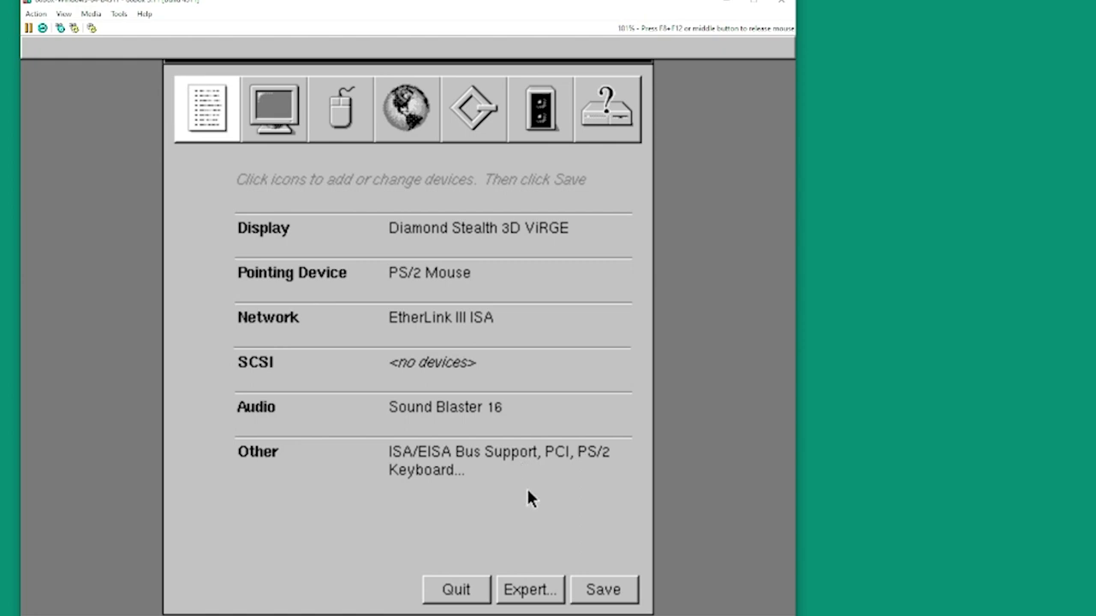
left_click(606, 588)
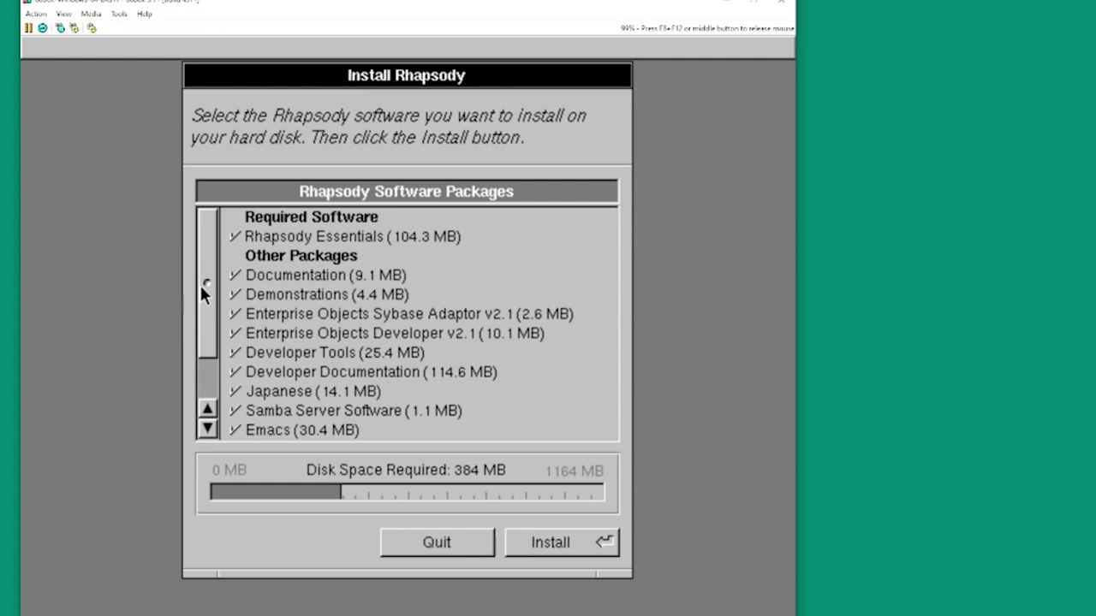
Review the Rhapsody software packages and install them with every package left selected
left_click_drag(199, 284, 199, 233)
left_click(429, 313)
left_click(428, 313)
left_click_drag(214, 281, 216, 320)
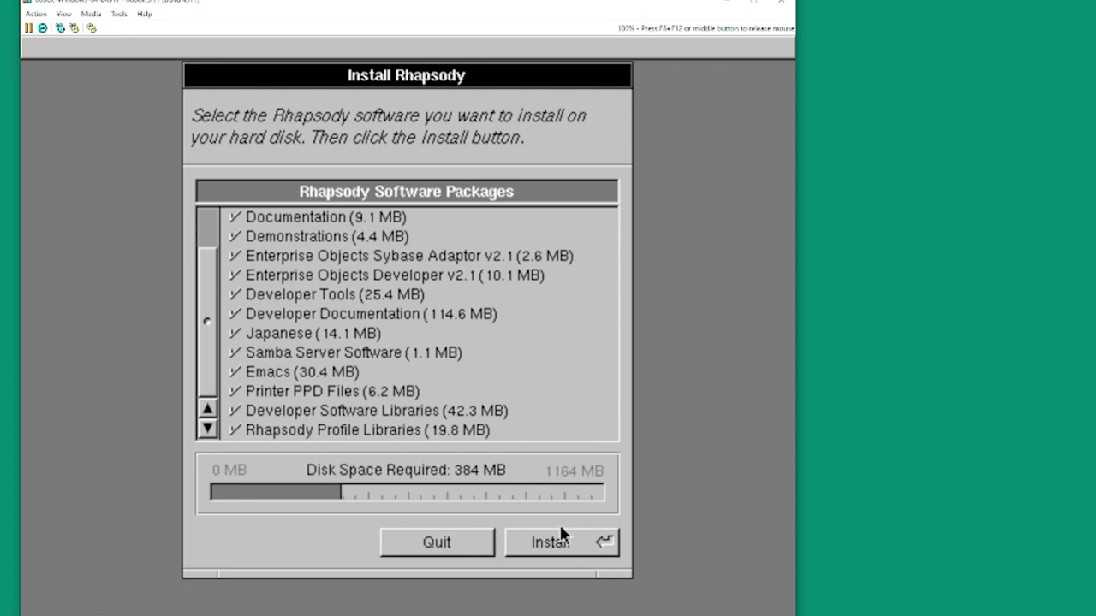
left_click(203, 257)
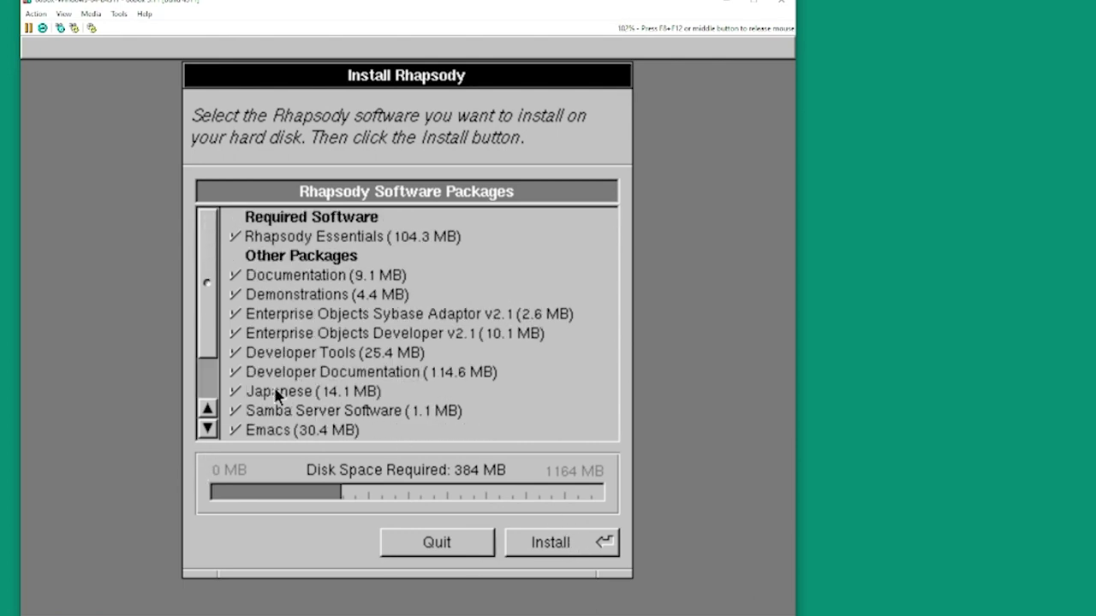
left_click(538, 539)
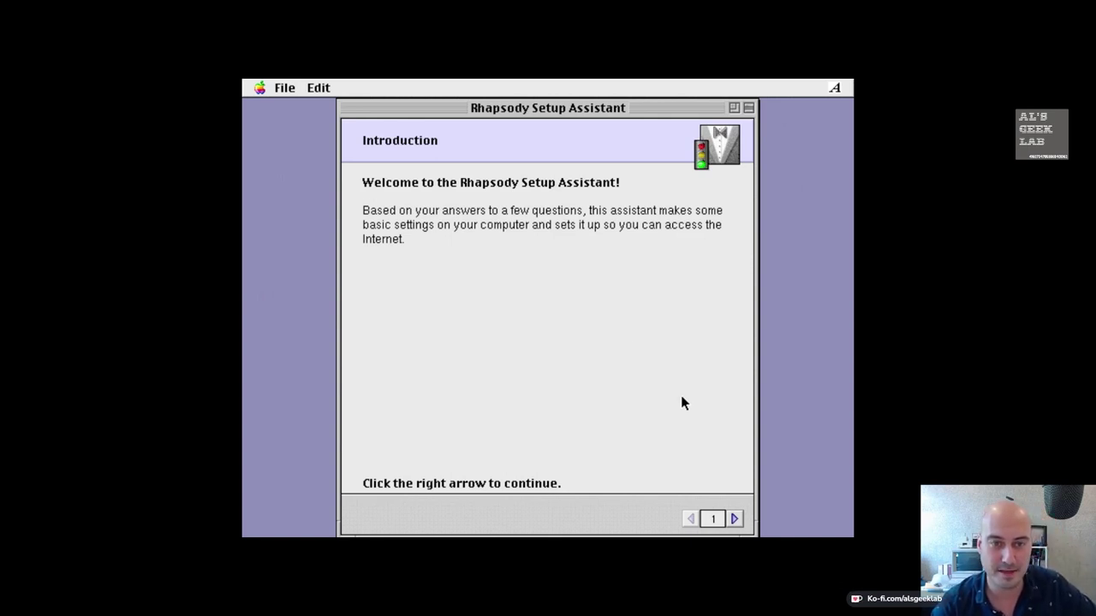
Go through the Setup Assistant's first pages, accepting the USA keyboard layout and the LAN (Local Area Network) connection
left_click(735, 519)
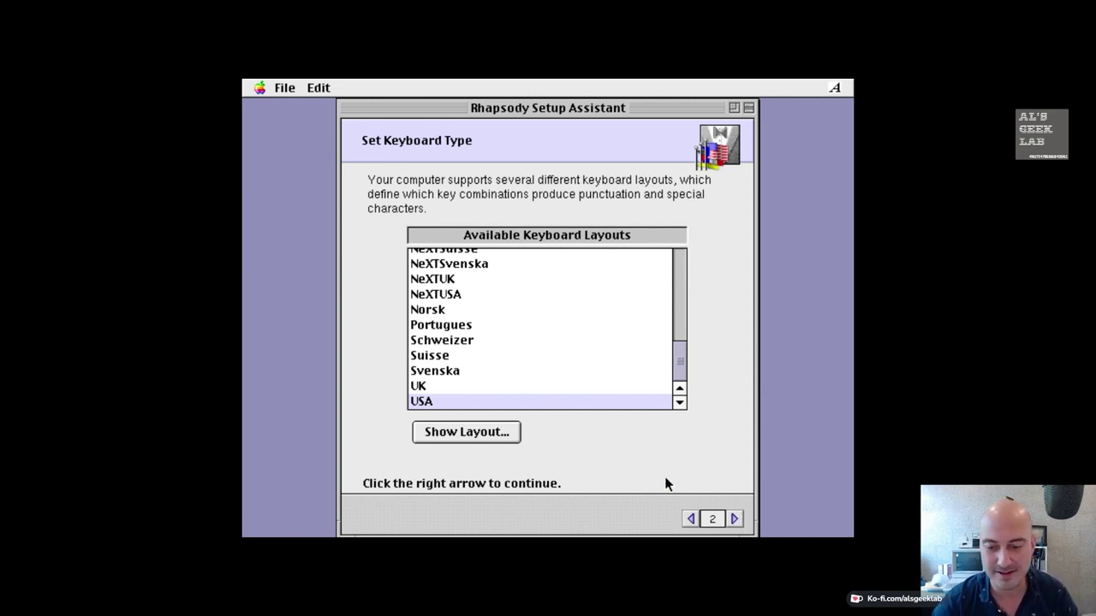
left_click(734, 519)
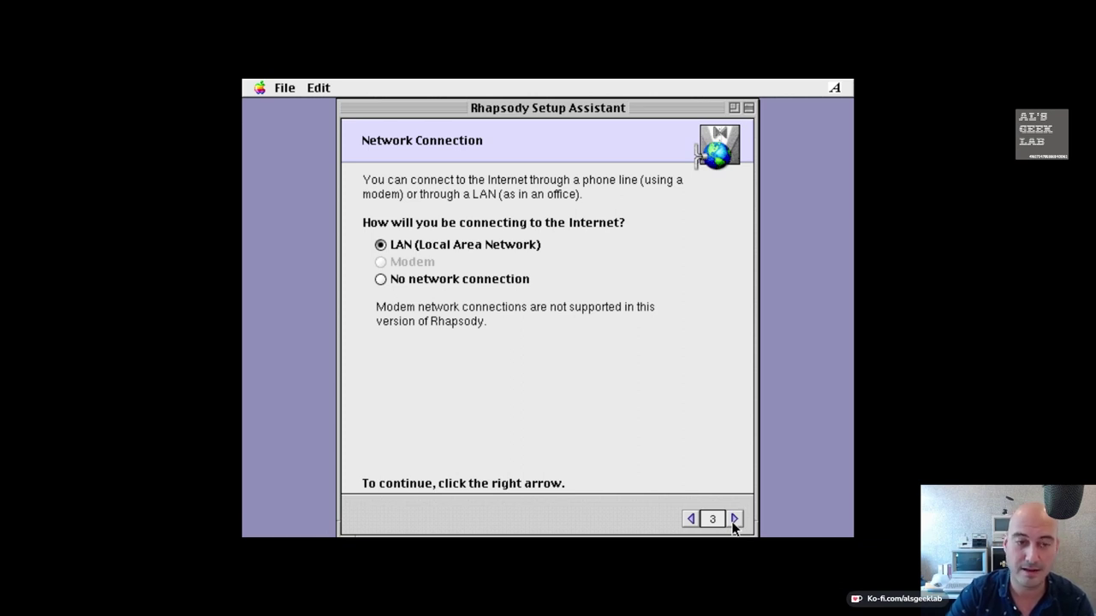
left_click(734, 519)
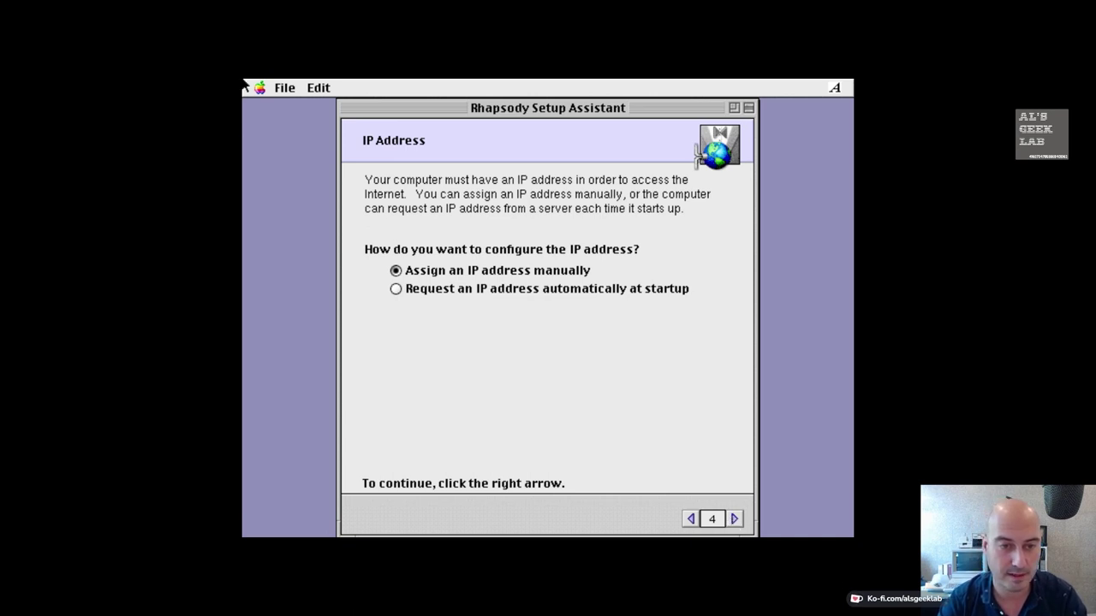
Try to request an IP address automatically at startup, retry the request and return to the IP address choice
left_click(540, 289)
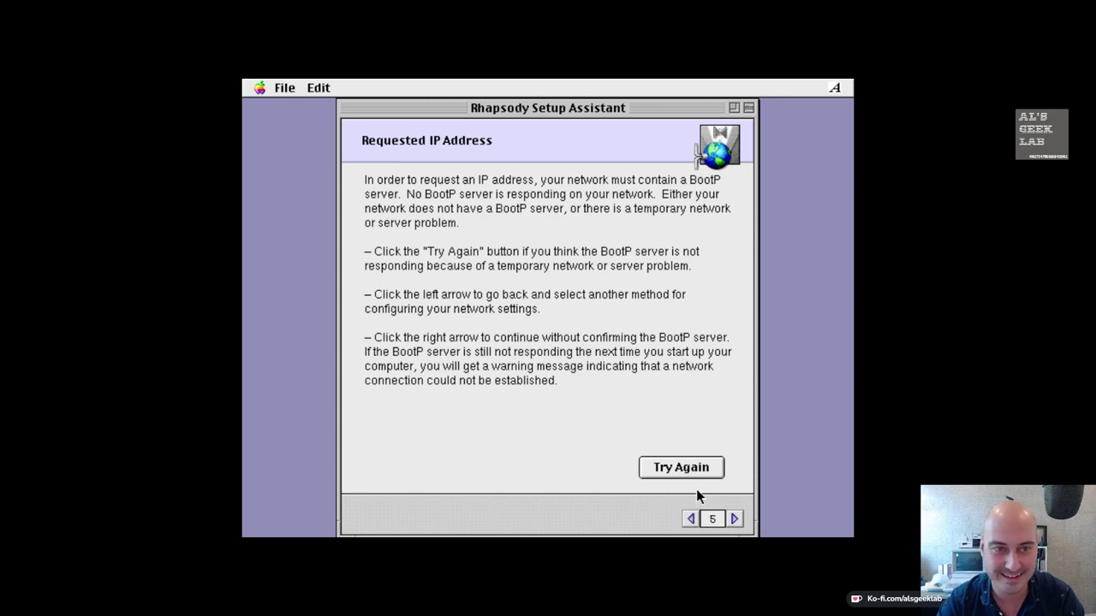
left_click(699, 466)
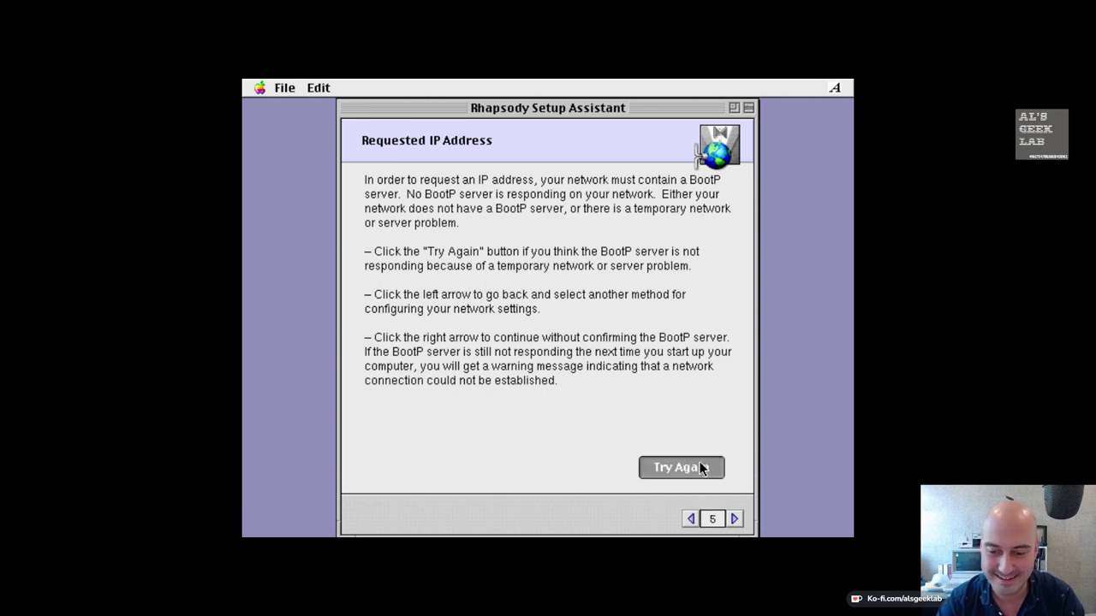
left_click(690, 518)
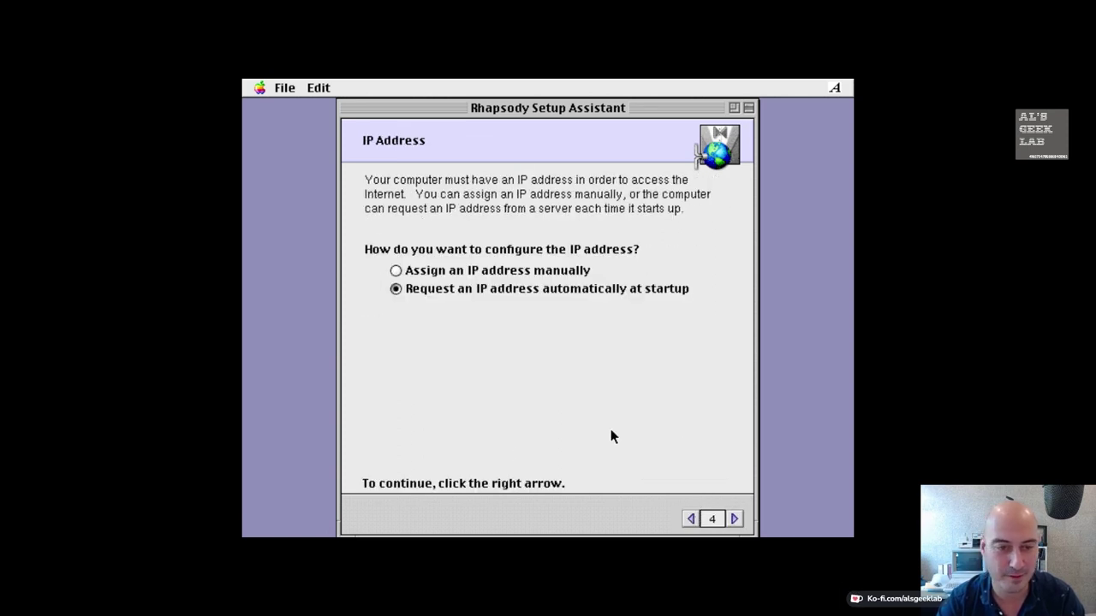
Choose to assign the IP address manually and continue through the IP address configuration
left_click(563, 270)
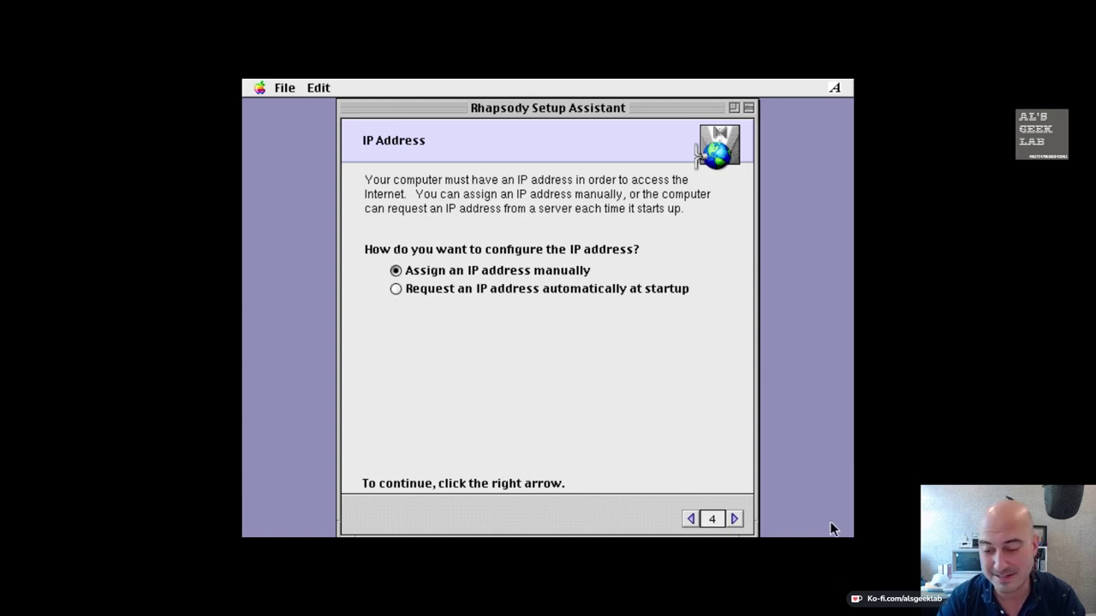
left_click(734, 519)
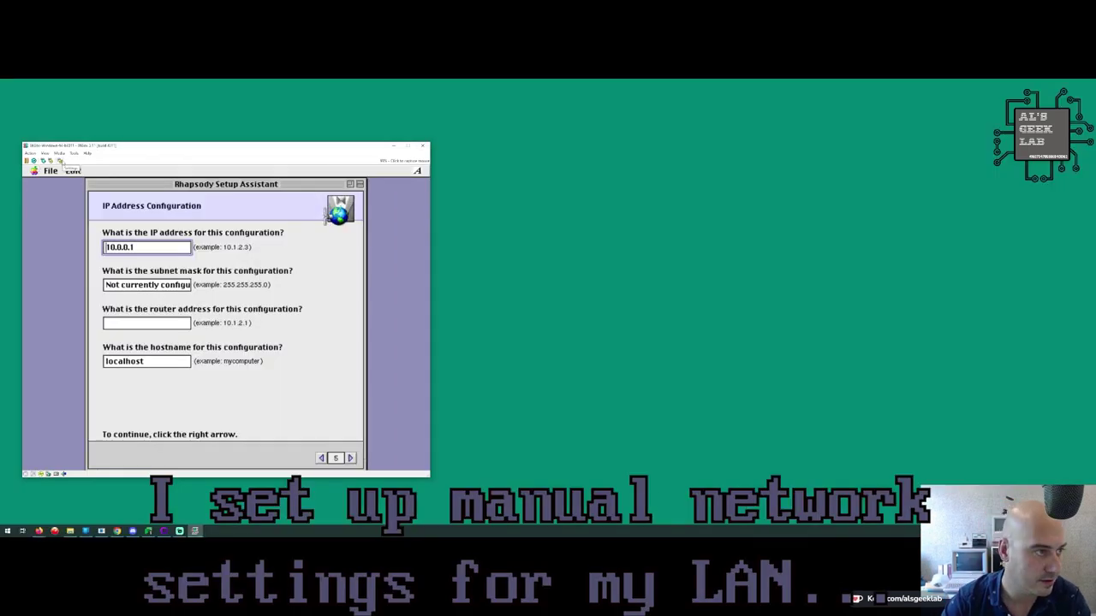
left_click(73, 153)
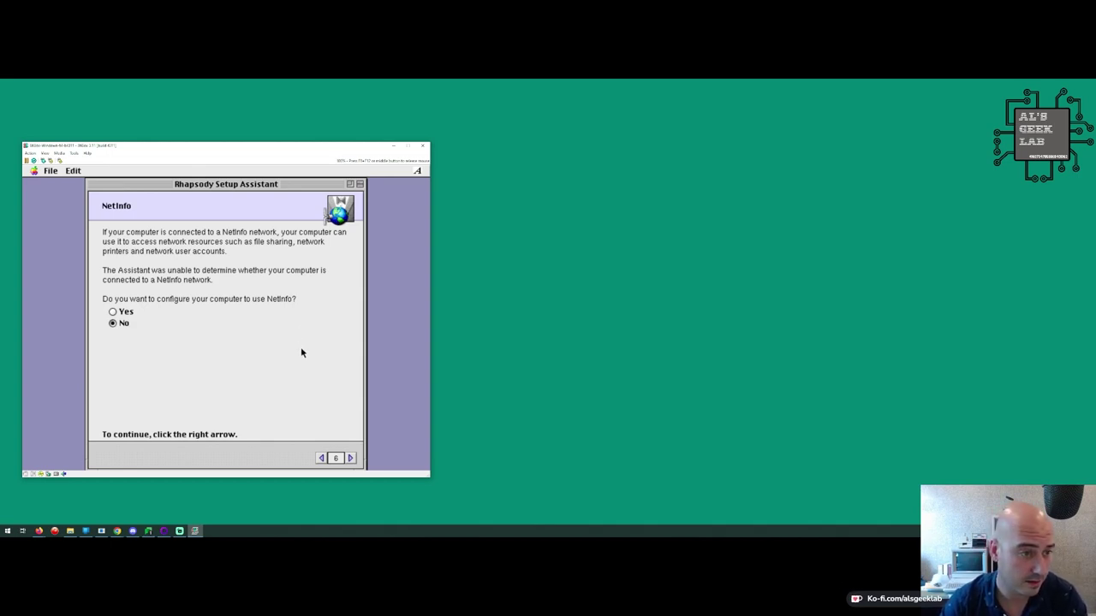
Decline NetInfo configuration and enter 8.8.8.8 as the domain name server address
left_click(350, 458)
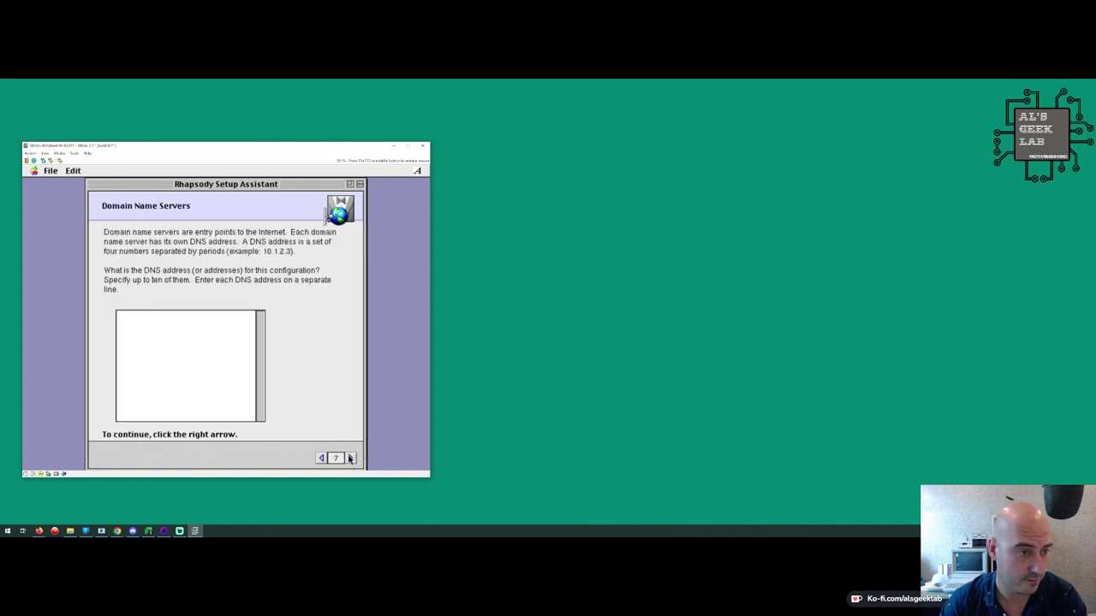
left_click(246, 376)
type("8.8.8.8")
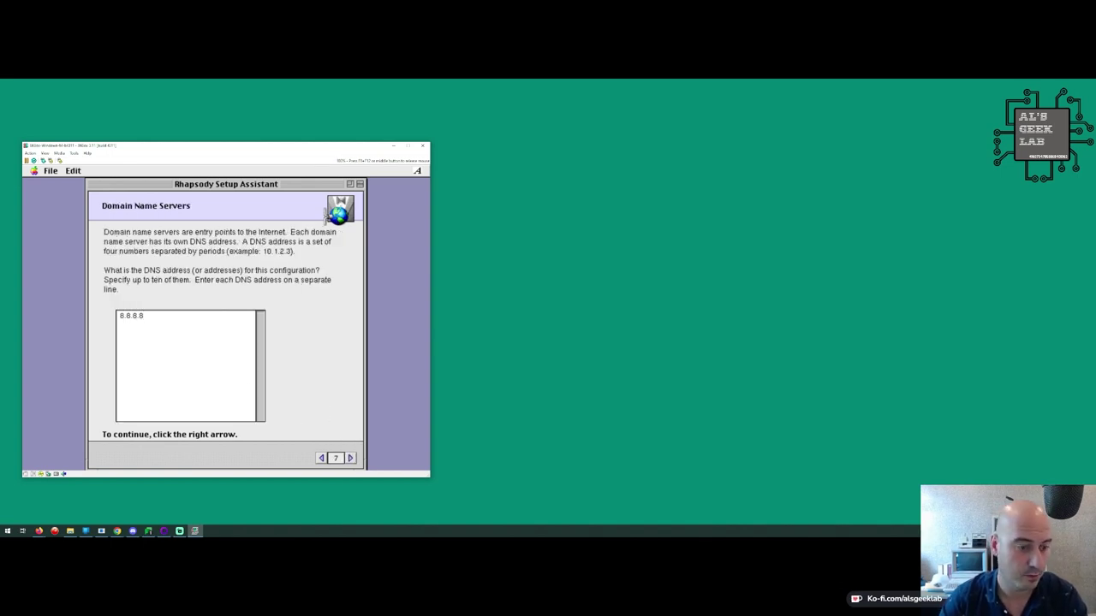
left_click(352, 460)
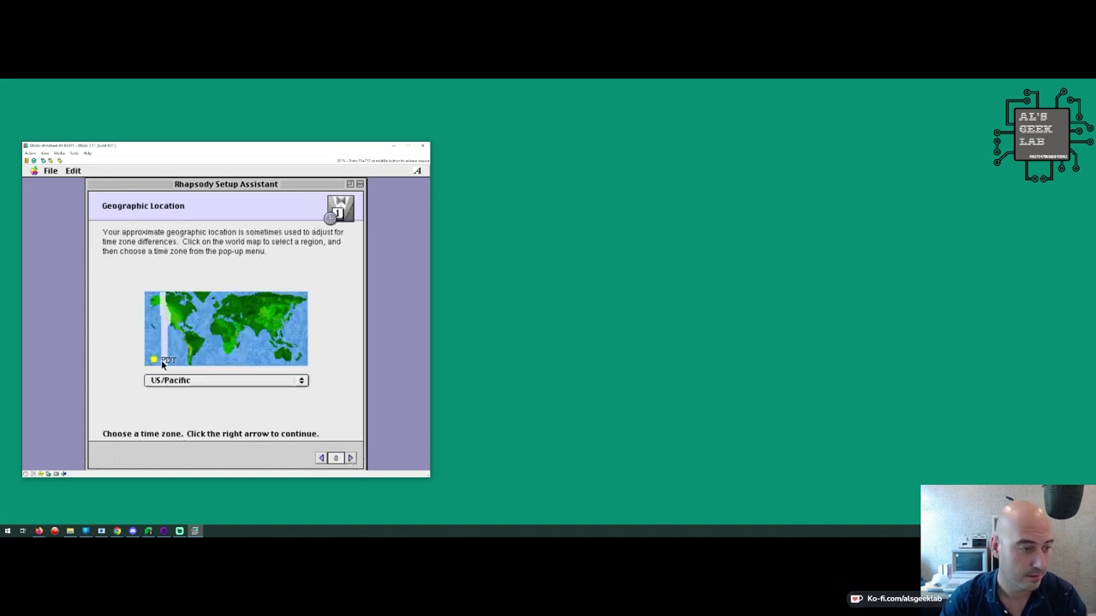
Set the geographic location to the NZ time zone and decline network time synchronization
left_click(299, 361)
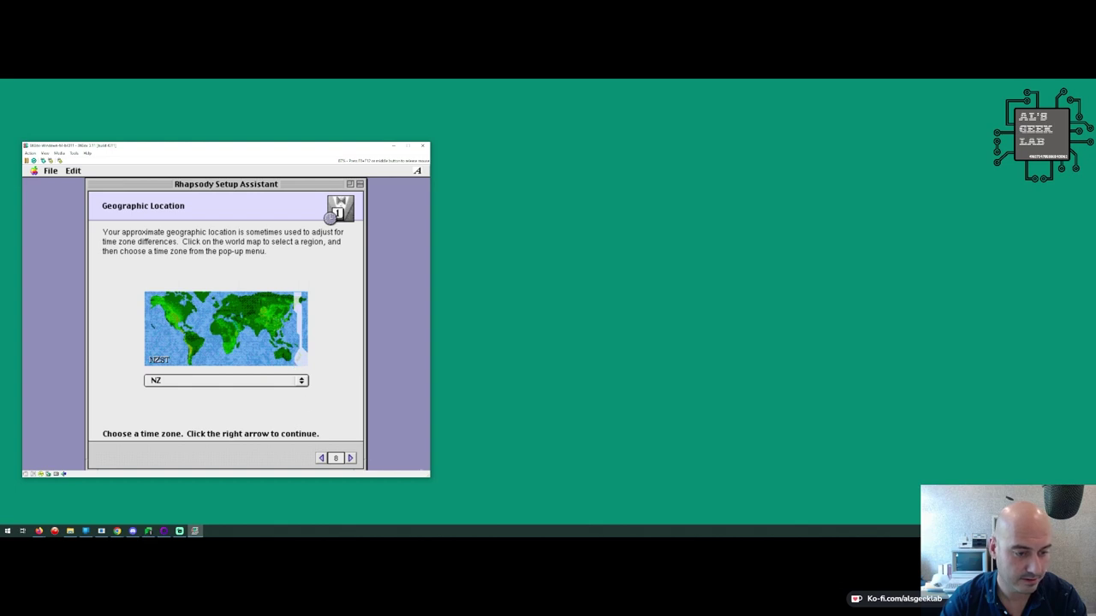
left_click(350, 460)
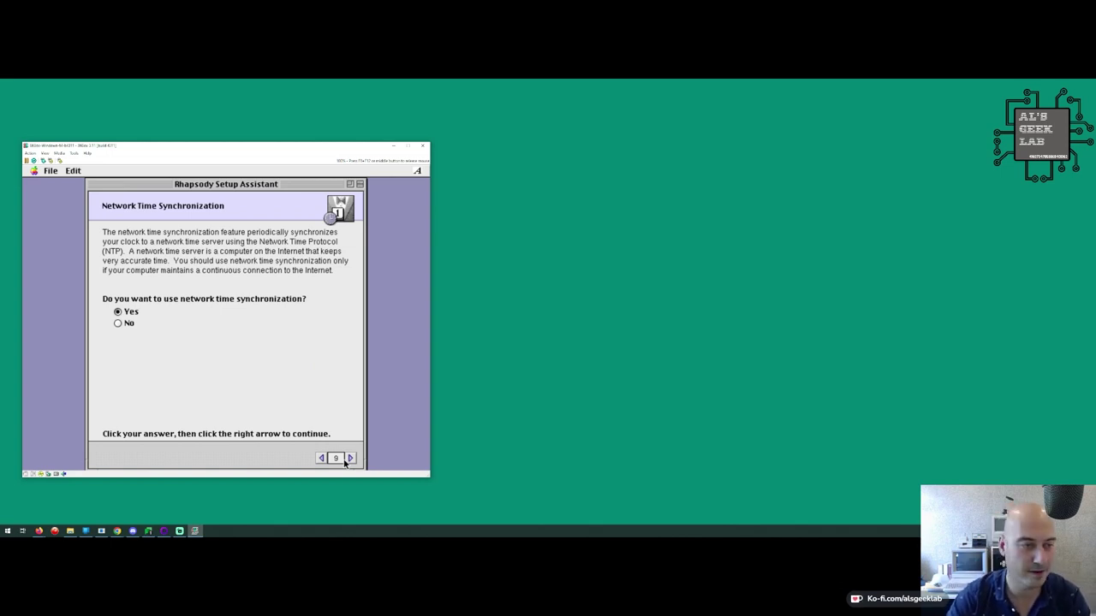
left_click(123, 328)
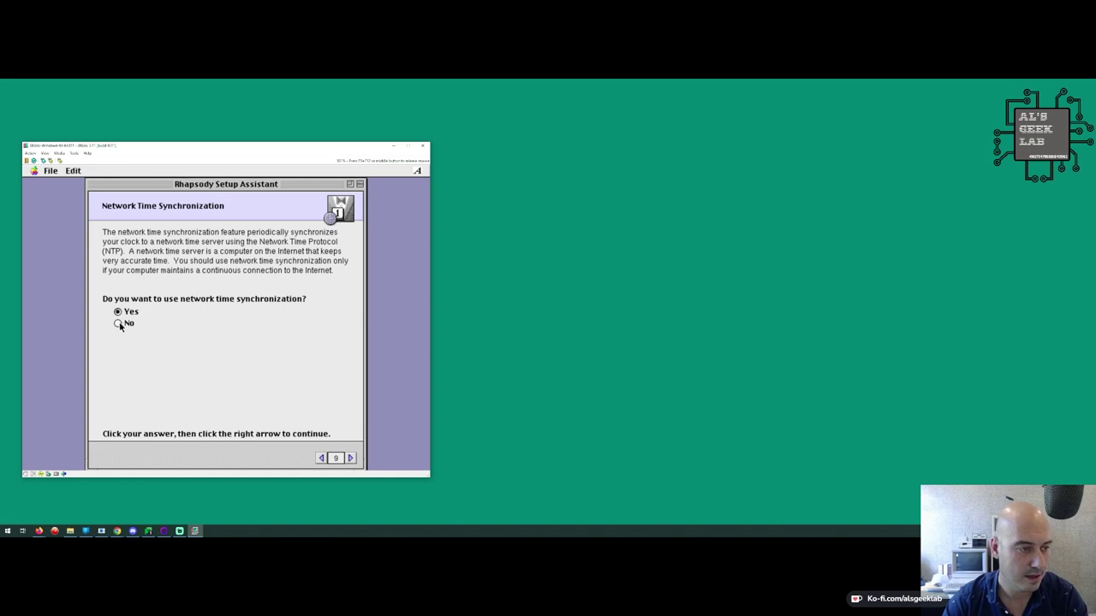
left_click(350, 459)
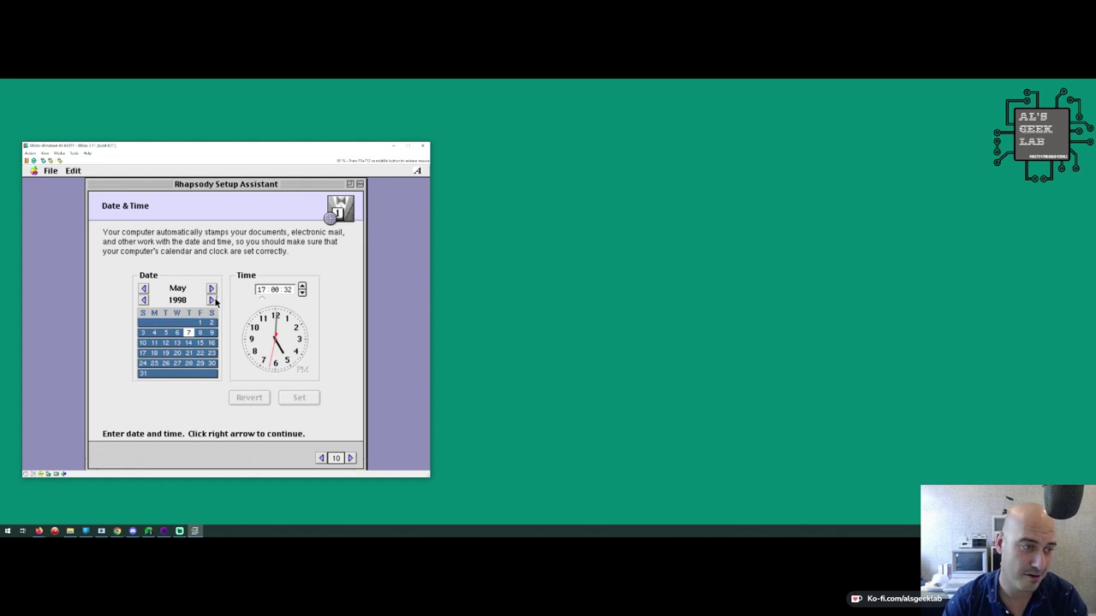
Set the computer's date to 30 November 2022 in the calendar
left_click(211, 301)
left_click(211, 300)
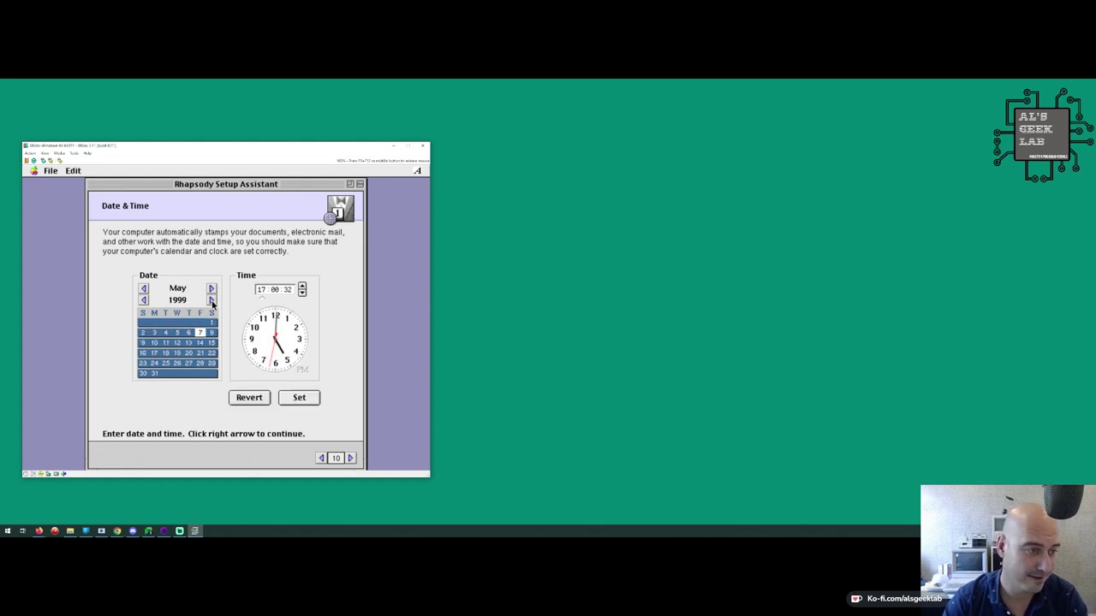
left_click(212, 300)
left_click(211, 300)
left_click(211, 300)
left_click(212, 300)
left_click(211, 300)
left_click(212, 300)
left_click(212, 300)
left_click(211, 300)
left_click(211, 300)
left_click(211, 301)
left_click(211, 301)
left_click(211, 301)
left_click(212, 300)
left_click(211, 300)
left_click(211, 301)
left_click(211, 300)
left_click(211, 301)
left_click(211, 301)
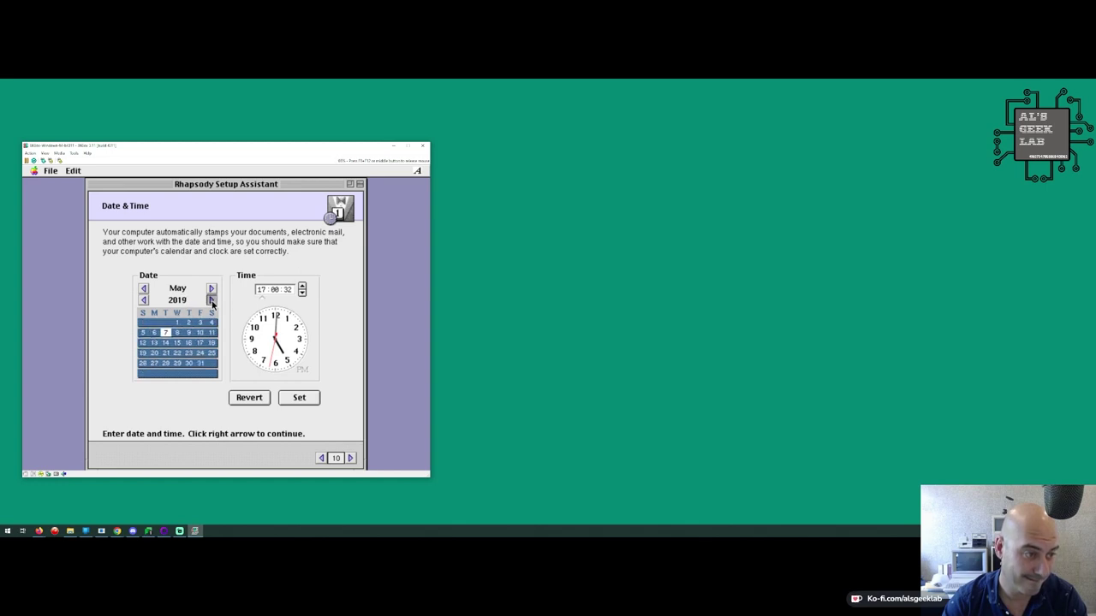
left_click(212, 300)
left_click(211, 301)
left_click(212, 301)
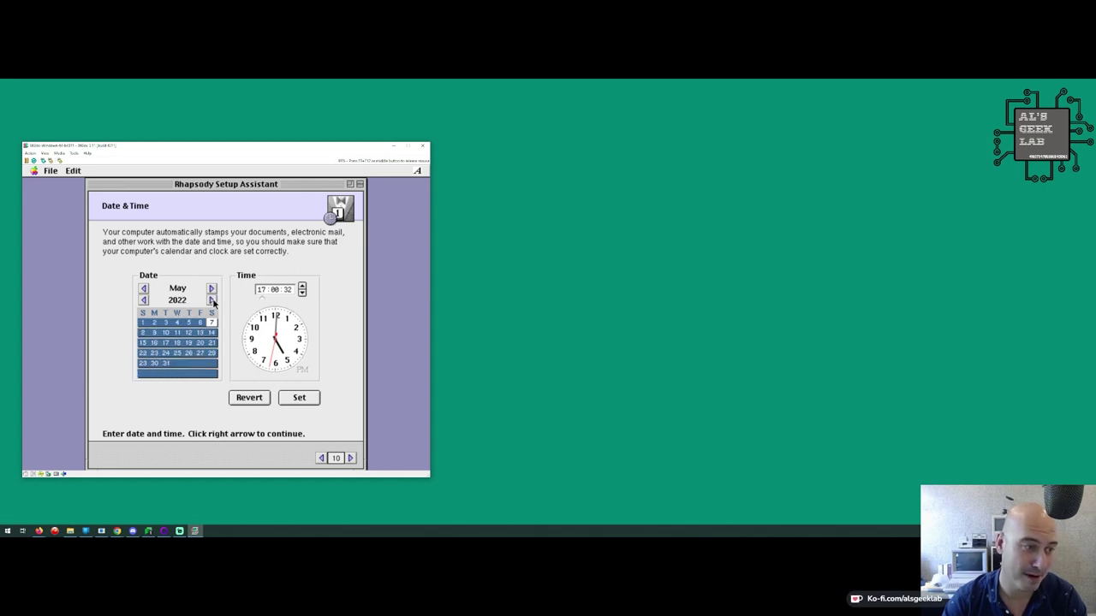
left_click(212, 289)
left_click(212, 290)
left_click(211, 289)
left_click(212, 290)
left_click(212, 289)
left_click(211, 290)
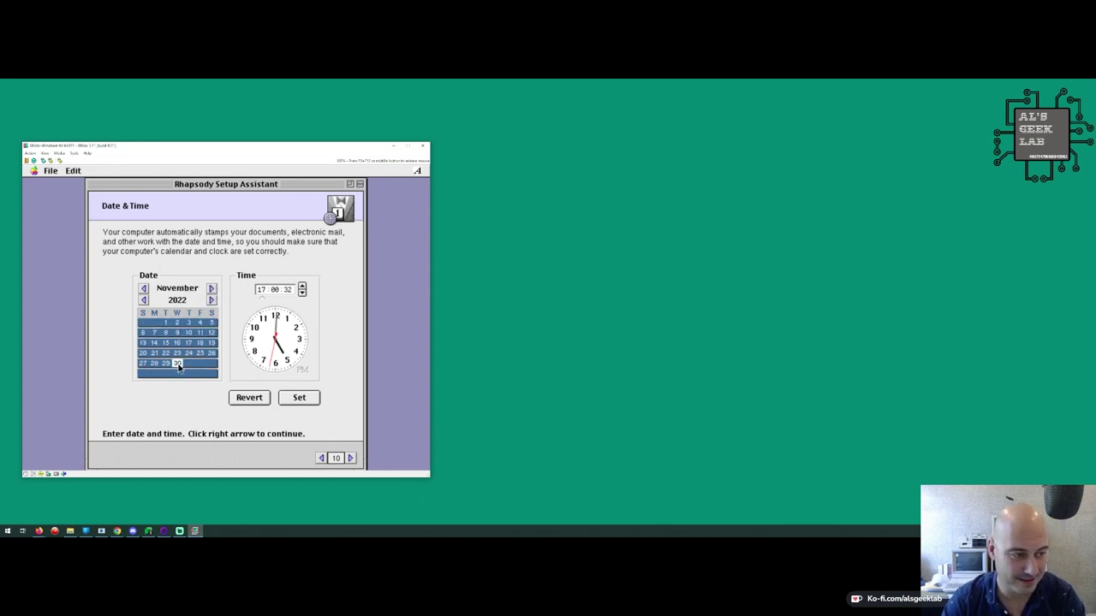
Set the hour of the clock to 18 and continue to the local user account page
left_click(261, 289)
type("18")
key("Tab")
left_click(350, 458)
left_click(350, 458)
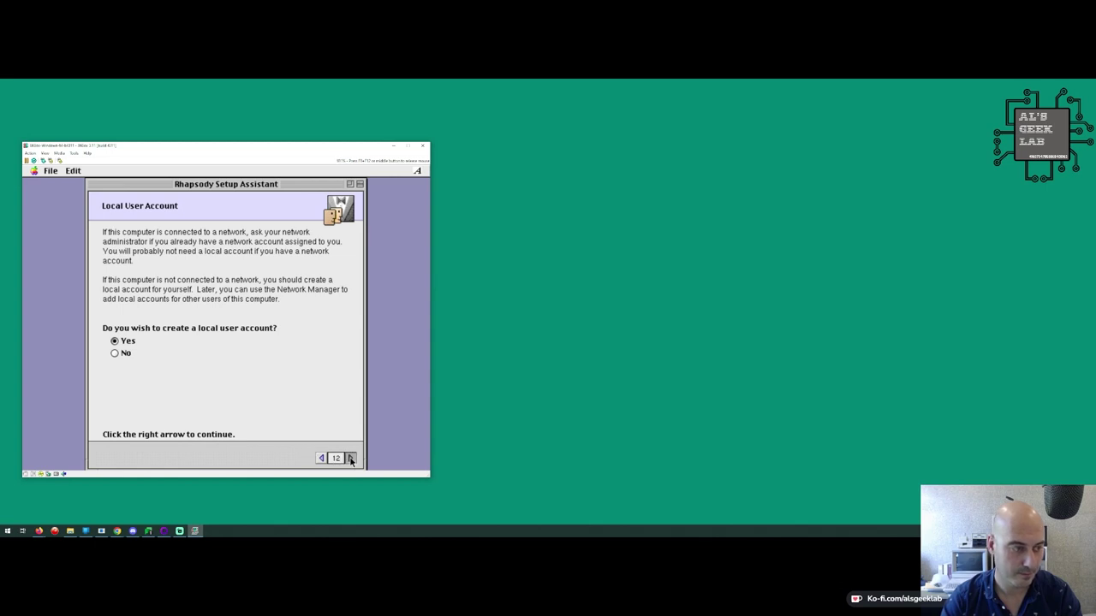
Choose to create a local user account and submit the login name alsgeeklab with the account's full name
left_click(350, 458)
type("alsgeeklab")
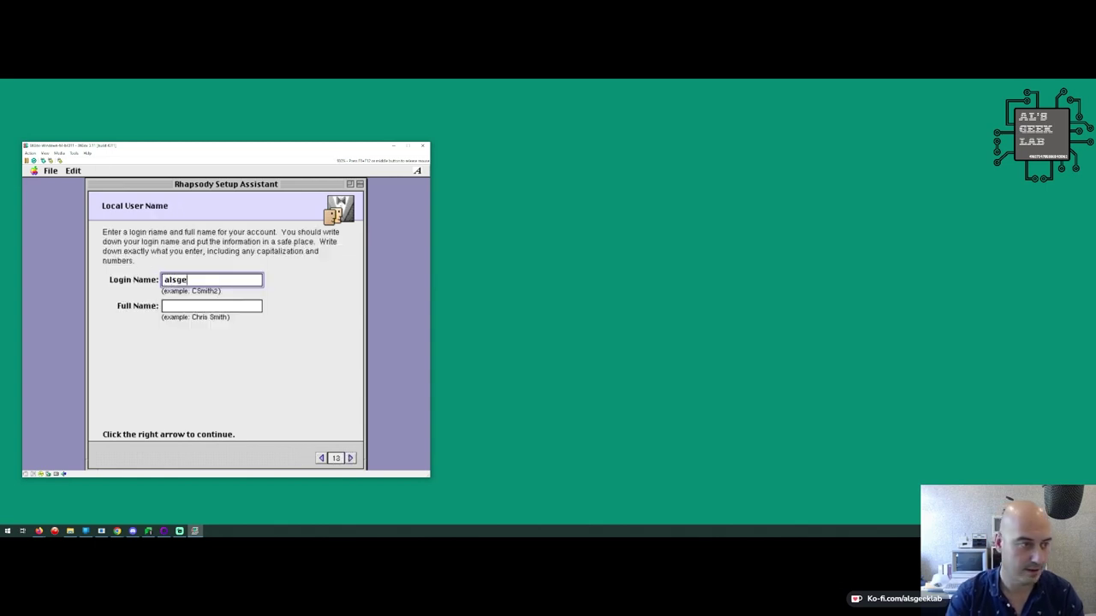
key("Tab")
type("Al's Geek Lab")
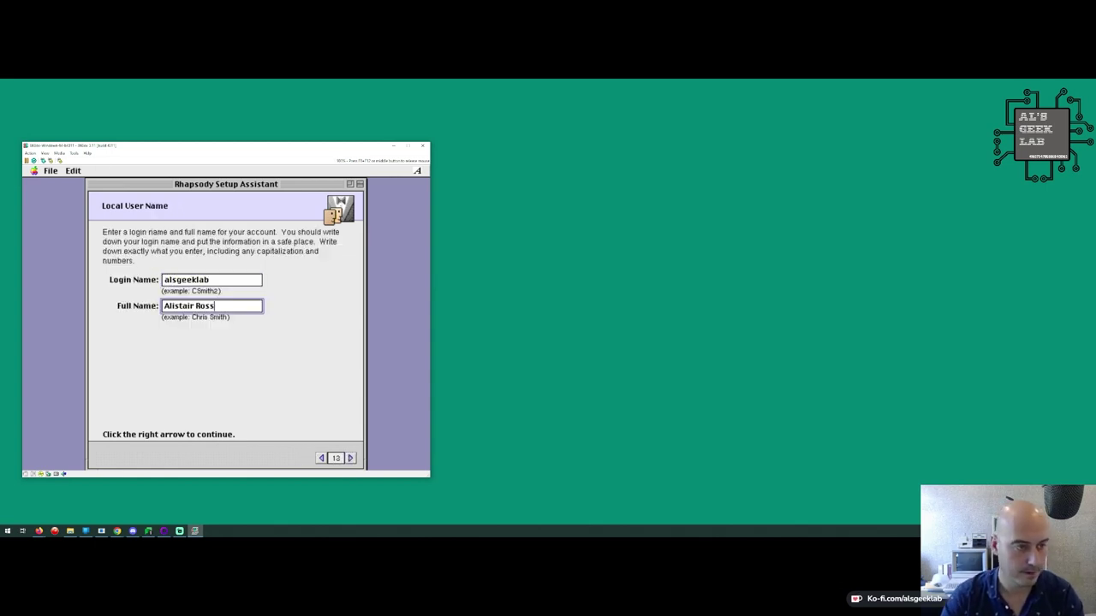
left_click(350, 458)
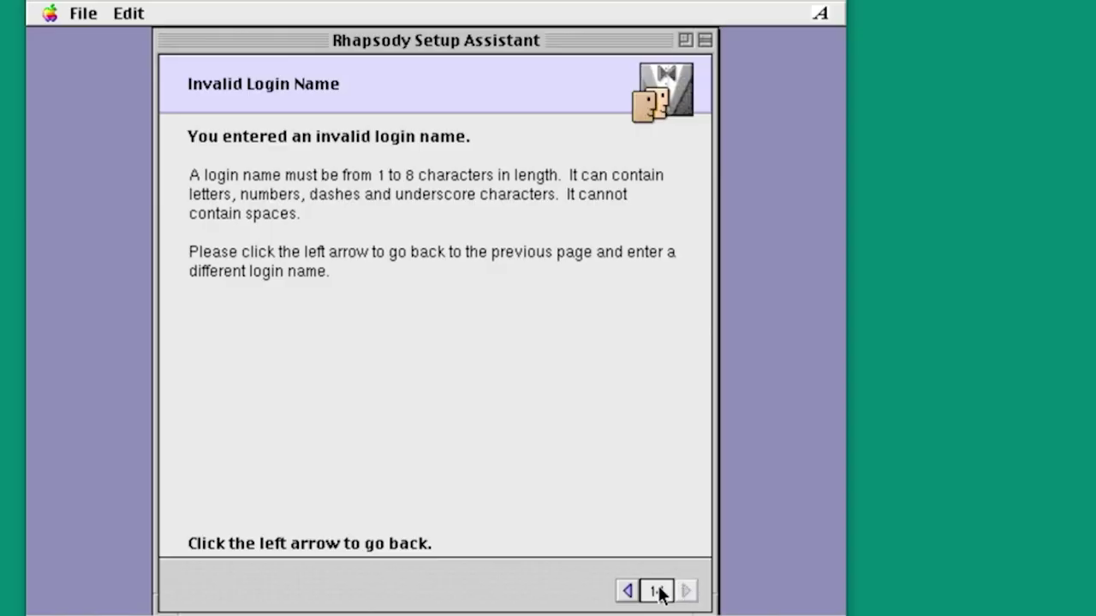
Go back to replace the login name with a shorter one, and enter and verify the local user password
left_click(627, 591)
type("ajross")
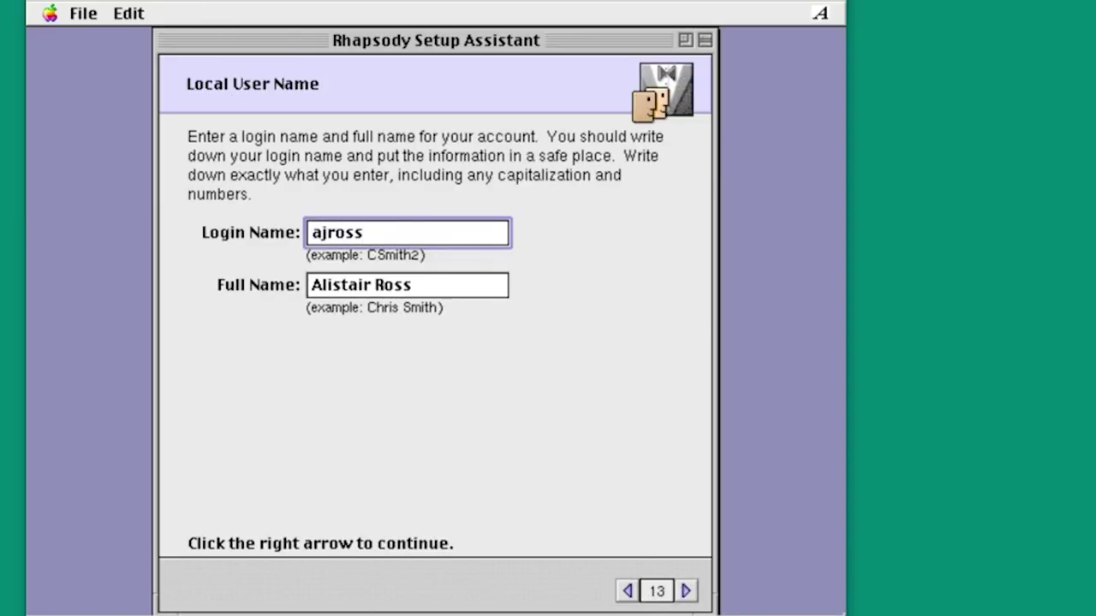
key("Return")
type("********")
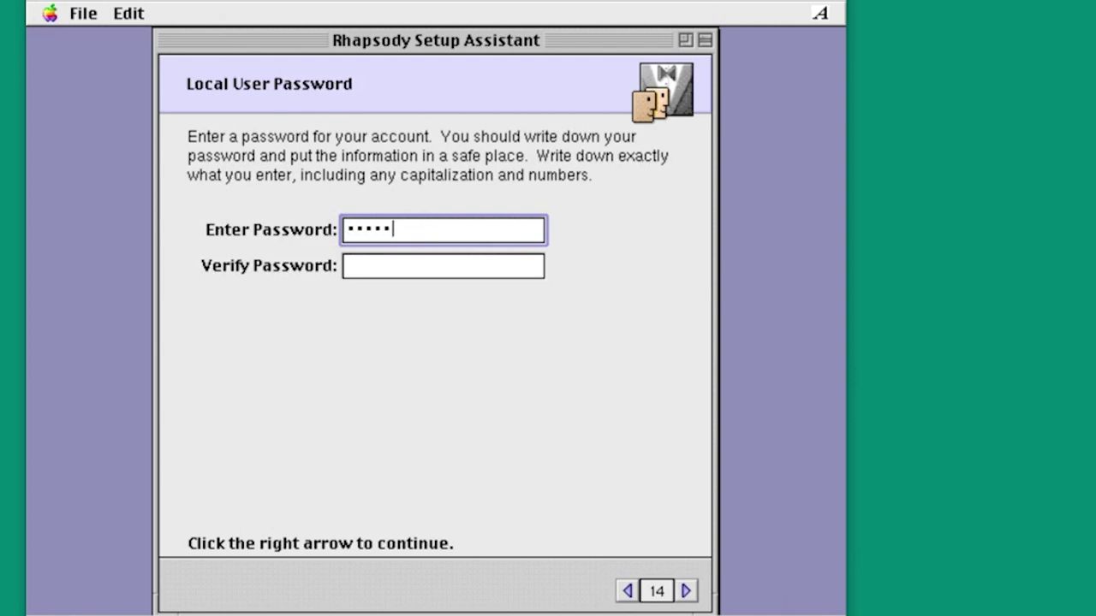
key("Tab")
type("********")
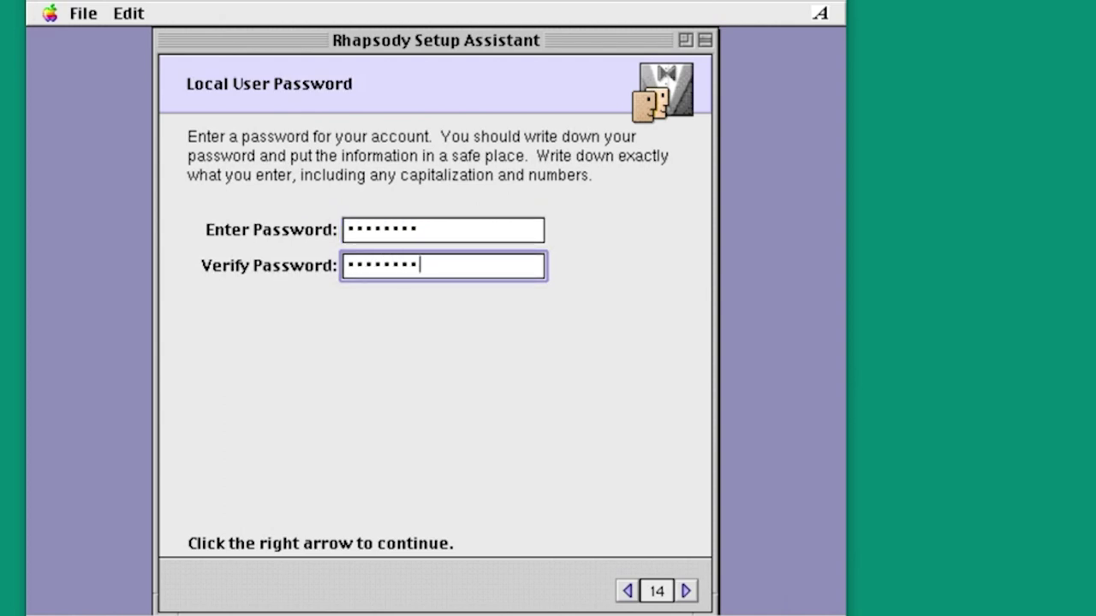
key("Return")
Set up automatic login at startup with the account's login name and password
type("ajross")
key("Tab")
type("********")
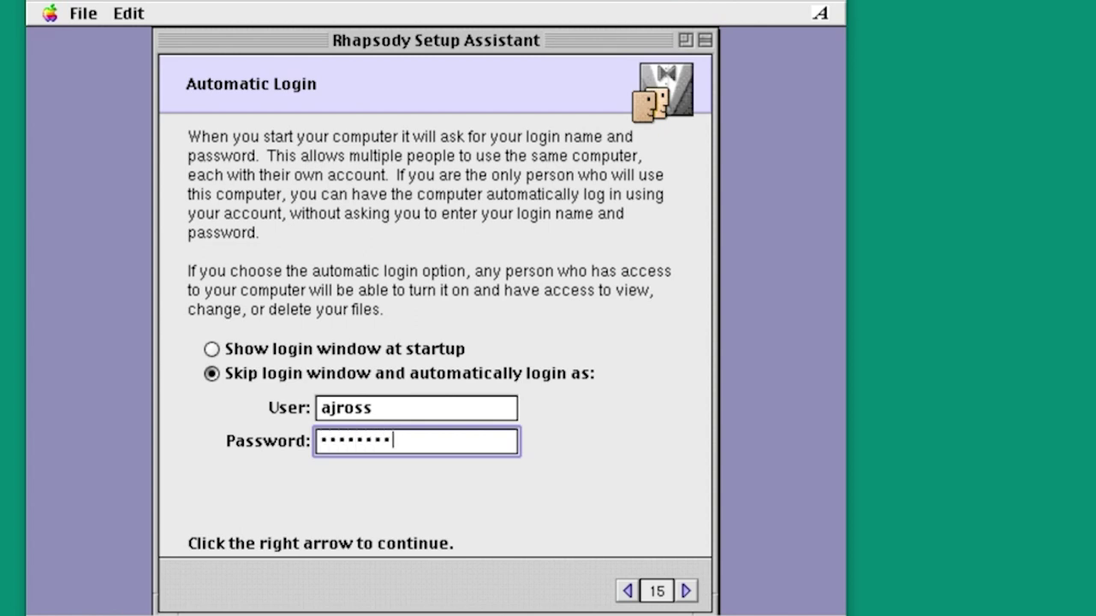
key("Return")
Enter and verify the administrator password and let the assistant apply the system settings
type("********")
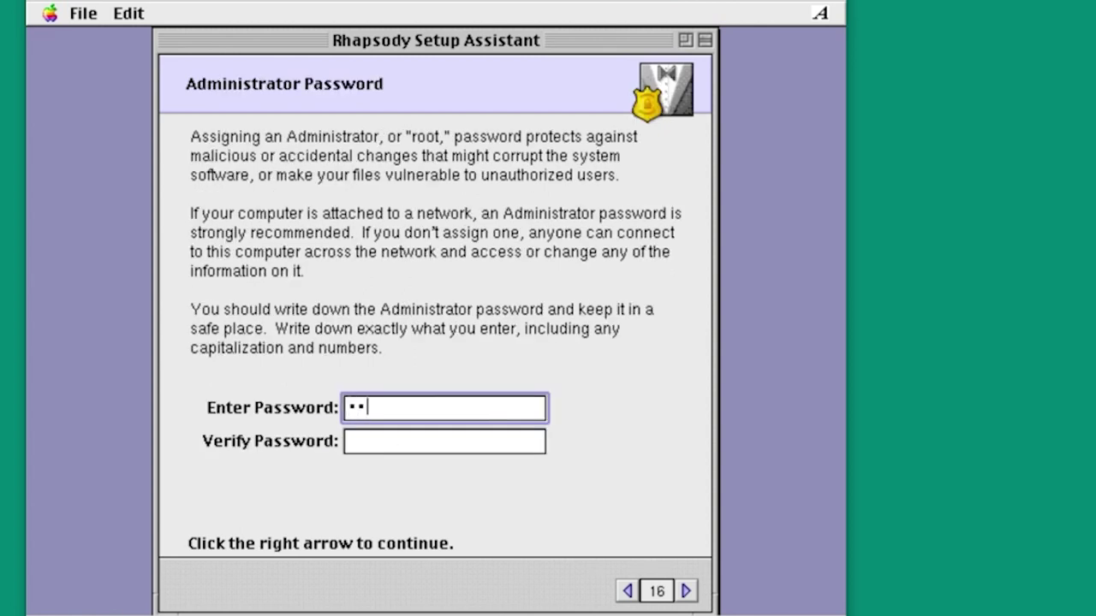
key("Tab")
type("********")
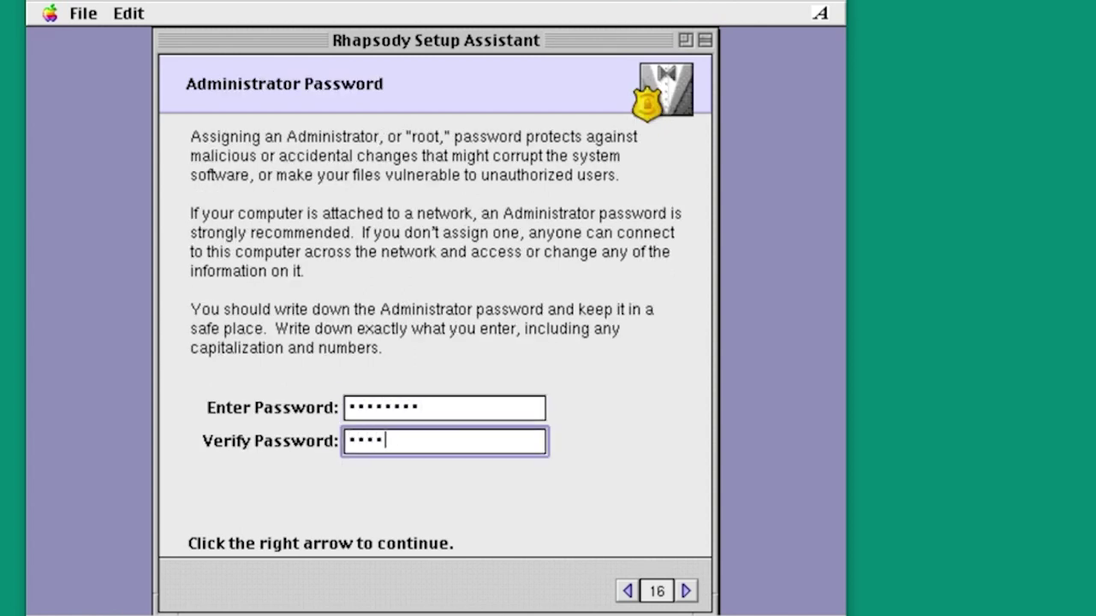
left_click(685, 591)
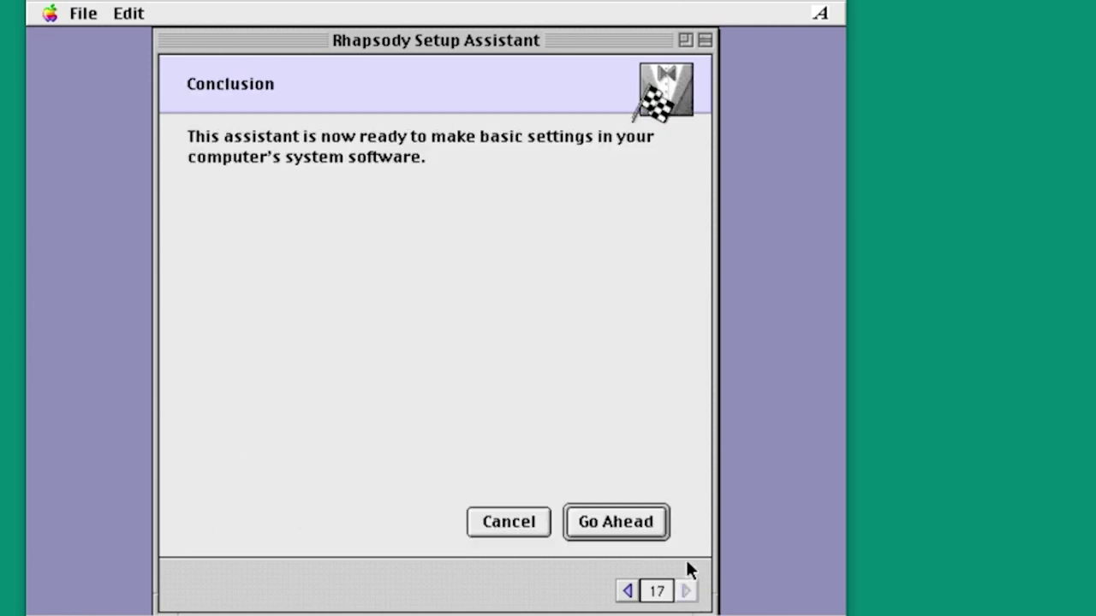
left_click(613, 520)
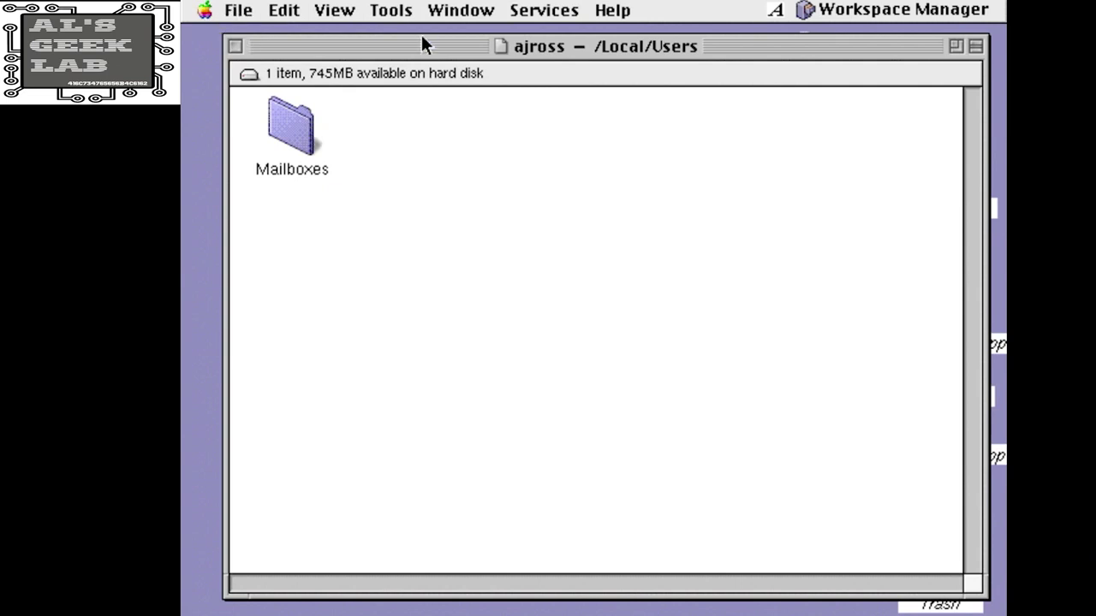
Move the home folder window slightly down and open its Mailboxes folder
mouse_move(427, 47)
left_mouse_down()
mouse_move(467, 174)
mouse_move(387, 12)
mouse_move(439, 78)
mouse_move(419, 62)
left_mouse_up()
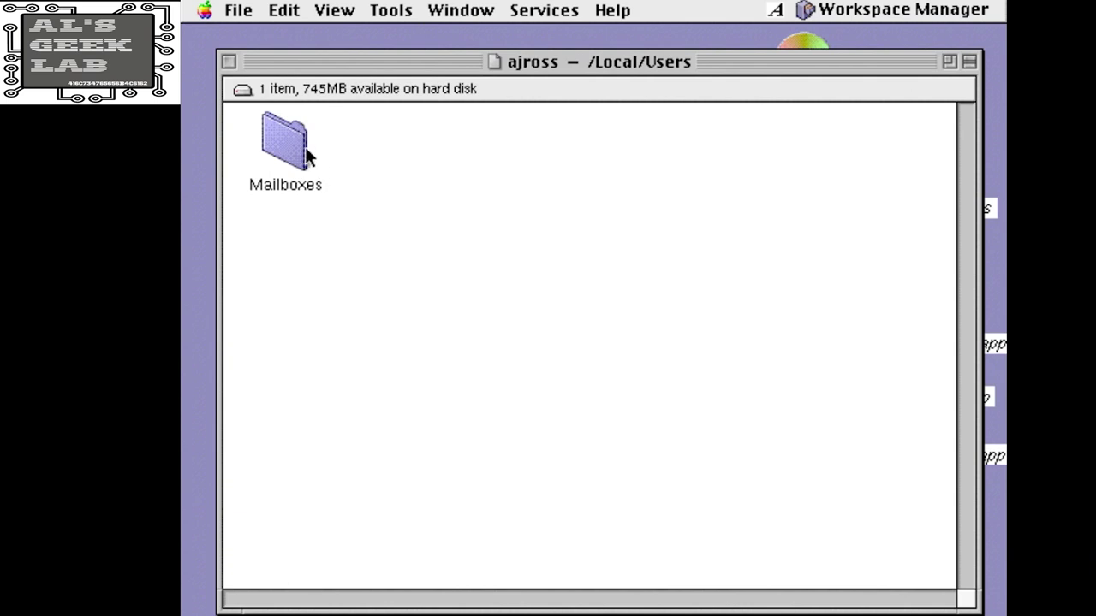
double_click(296, 157)
key("super+w")
Repeatedly collapse the home folder window to its title bar and expand it again
left_click(968, 62)
left_click(968, 62)
left_click(968, 62)
left_click(968, 61)
left_click(968, 62)
left_click(968, 62)
left_click(968, 61)
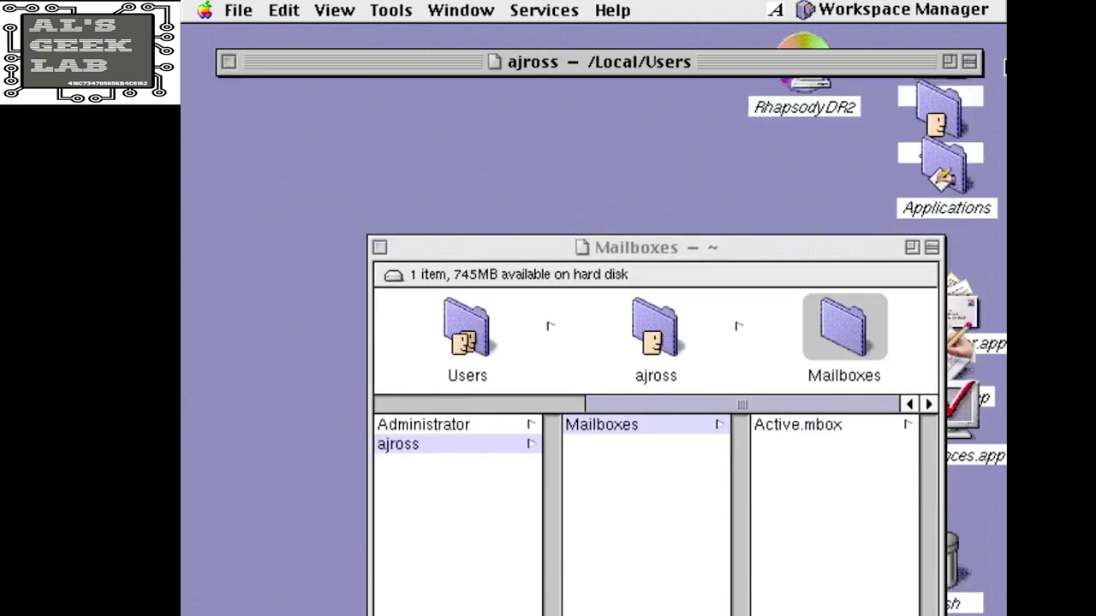
left_click(968, 61)
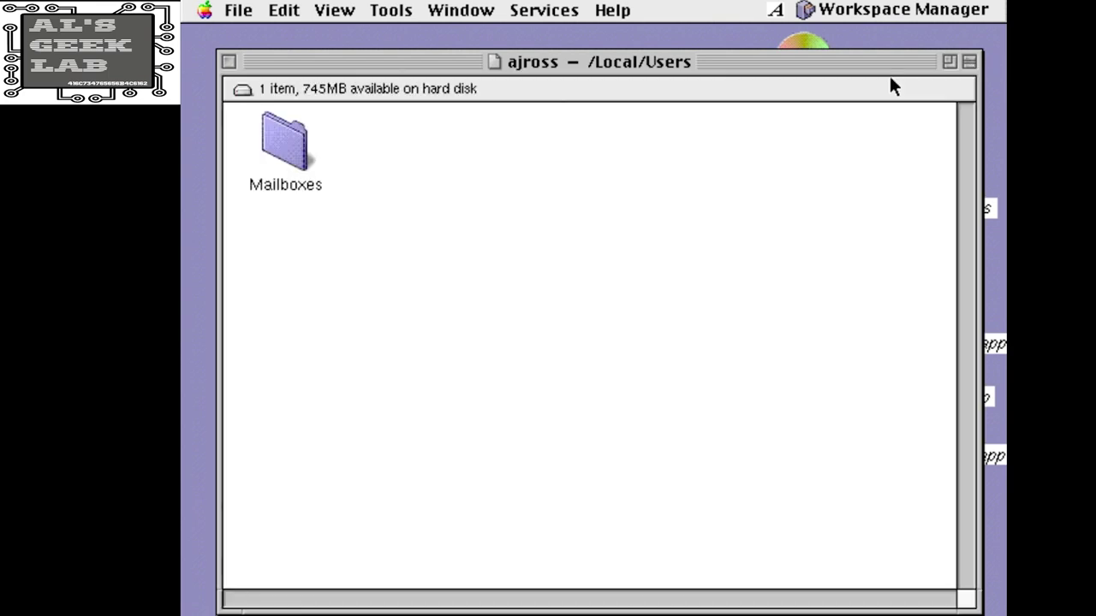
Try zooming the home folder window larger and smaller, and close it
left_click(948, 62)
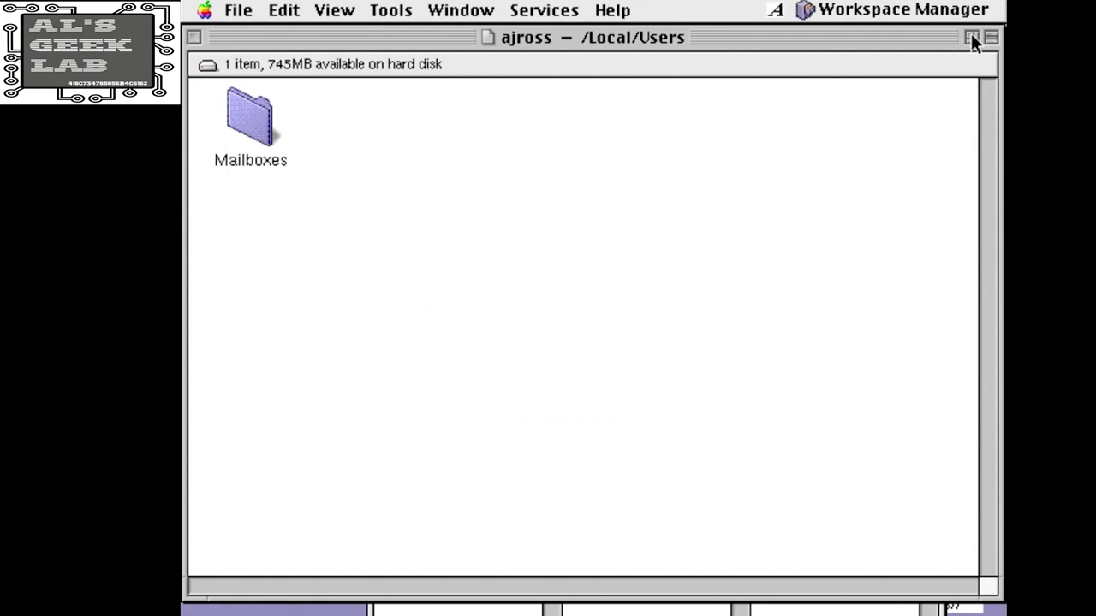
left_click(971, 37)
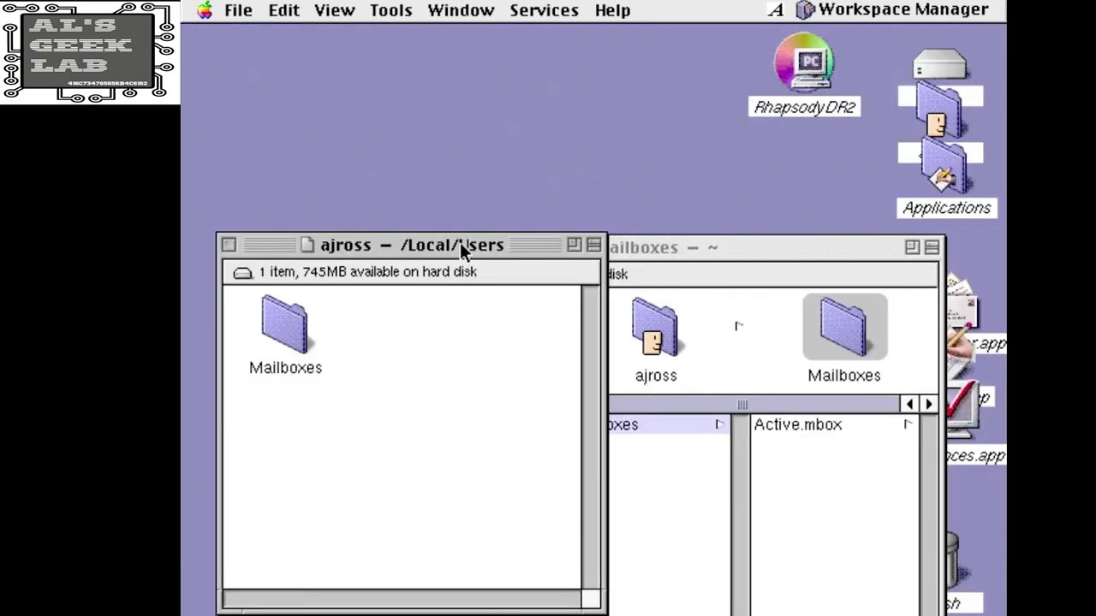
left_click_drag(459, 242, 513, 79)
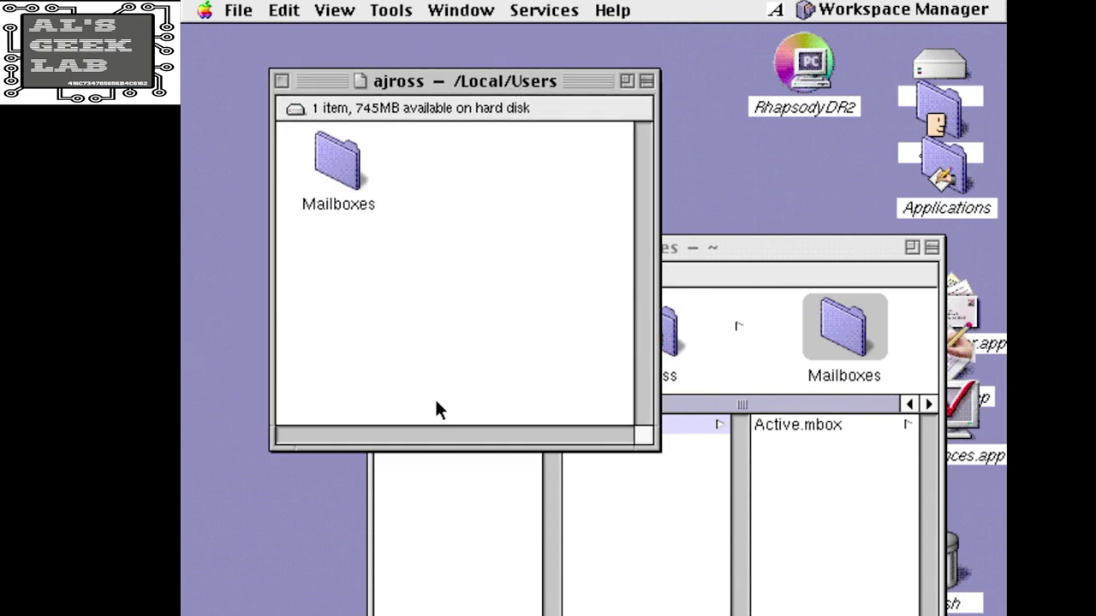
left_click(284, 80)
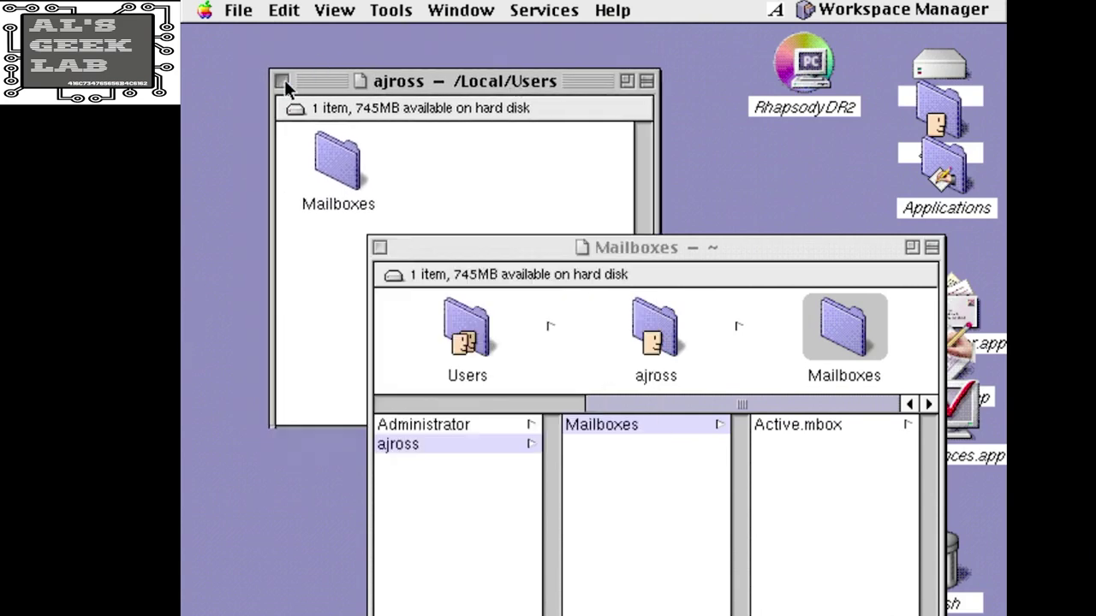
View the About information for Workspace Manager and close it
left_click(203, 9)
left_click(220, 36)
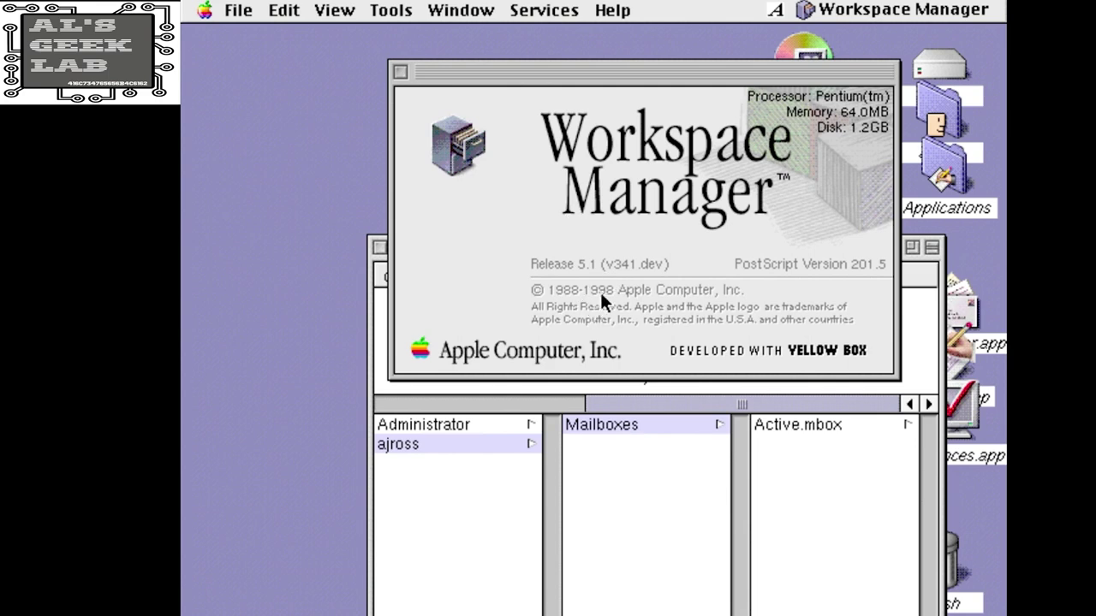
left_click(404, 68)
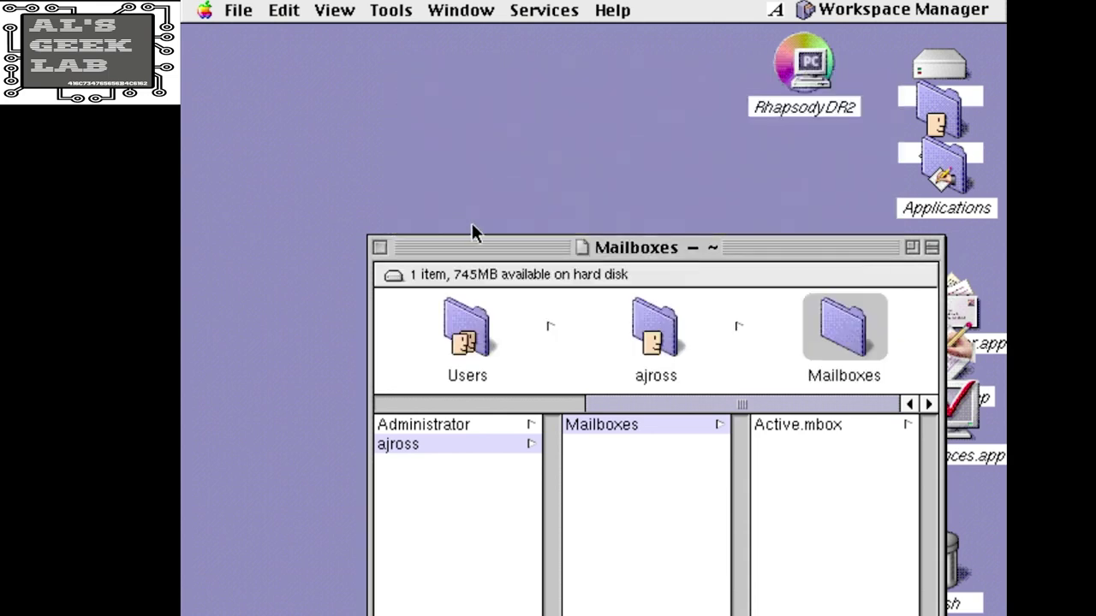
Move the Mailboxes window up into full view and browse to Active.mbox in the Mailboxes folder
left_click_drag(477, 238, 362, 44)
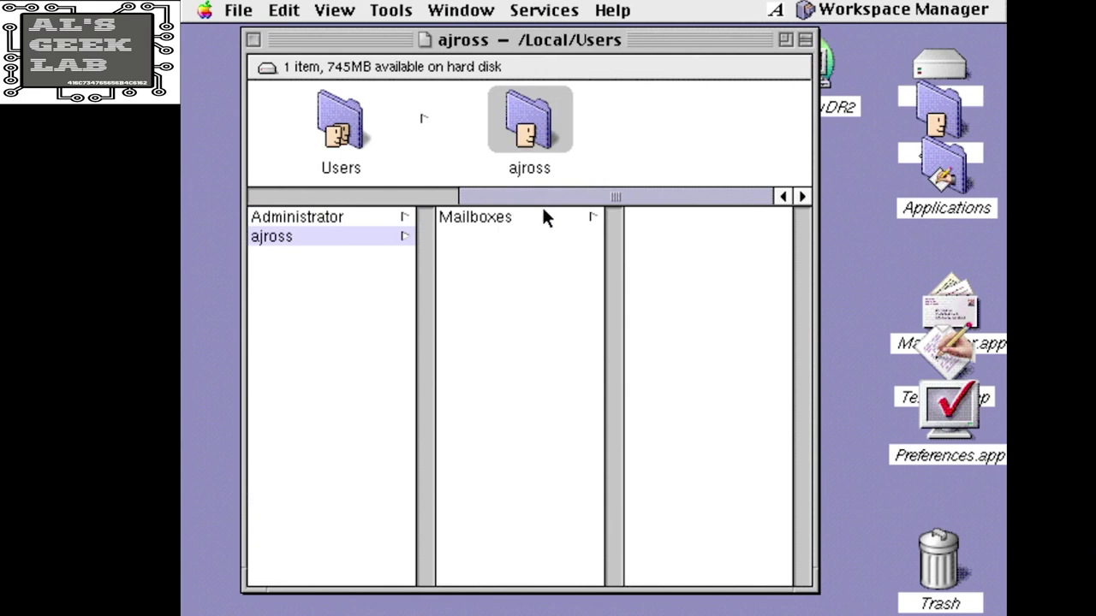
left_click(543, 212)
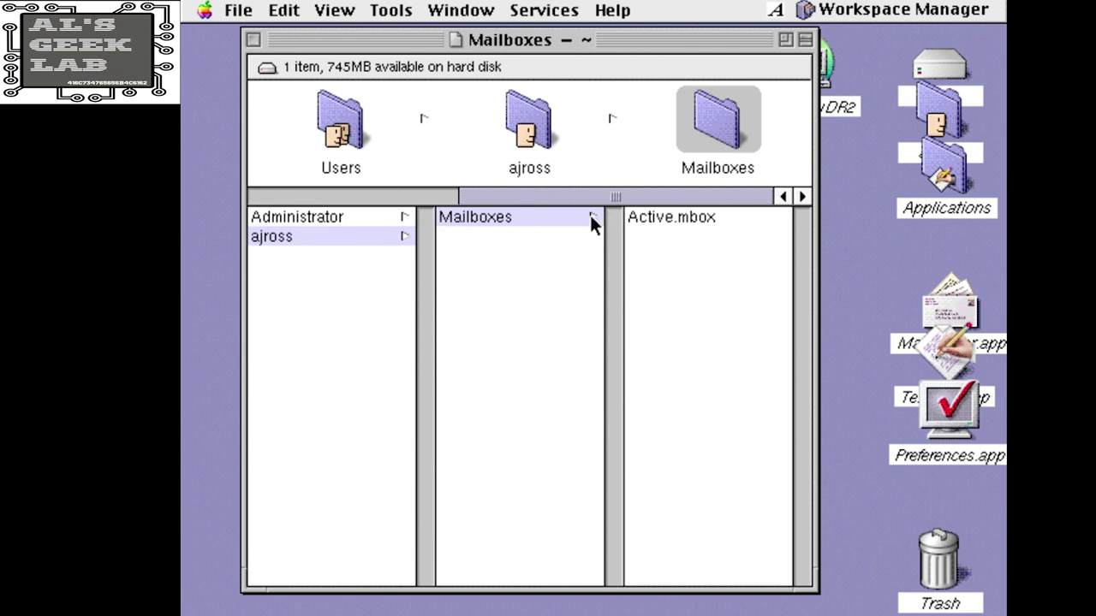
left_click(689, 220)
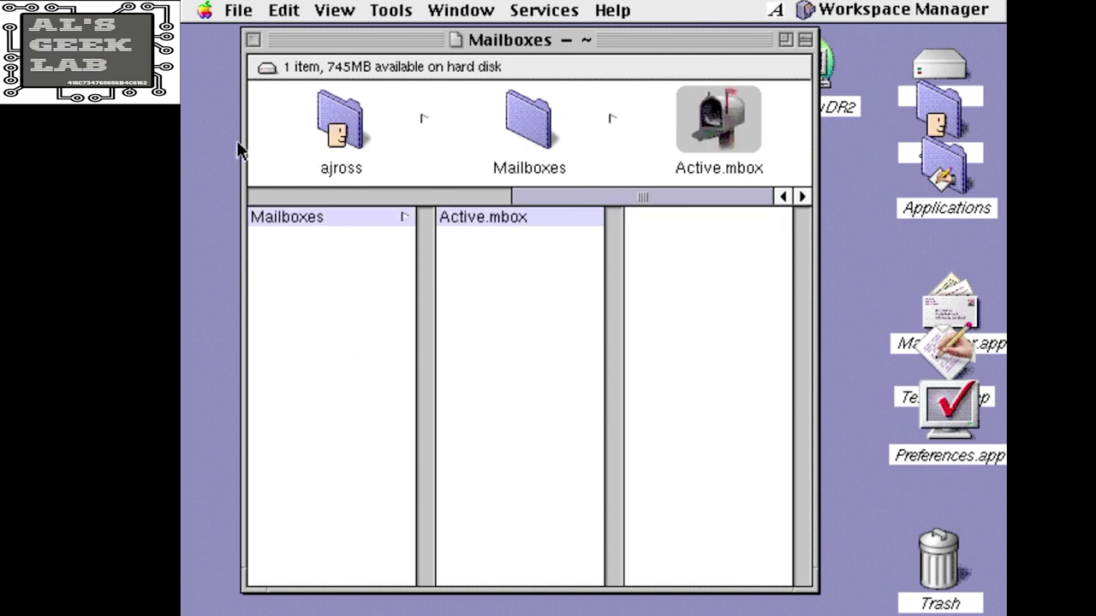
Open Active.mbox in MailViewer and quit it from the configuration dialog without entering any mail settings, confirming the exit
left_click_drag(238, 10, 244, 54)
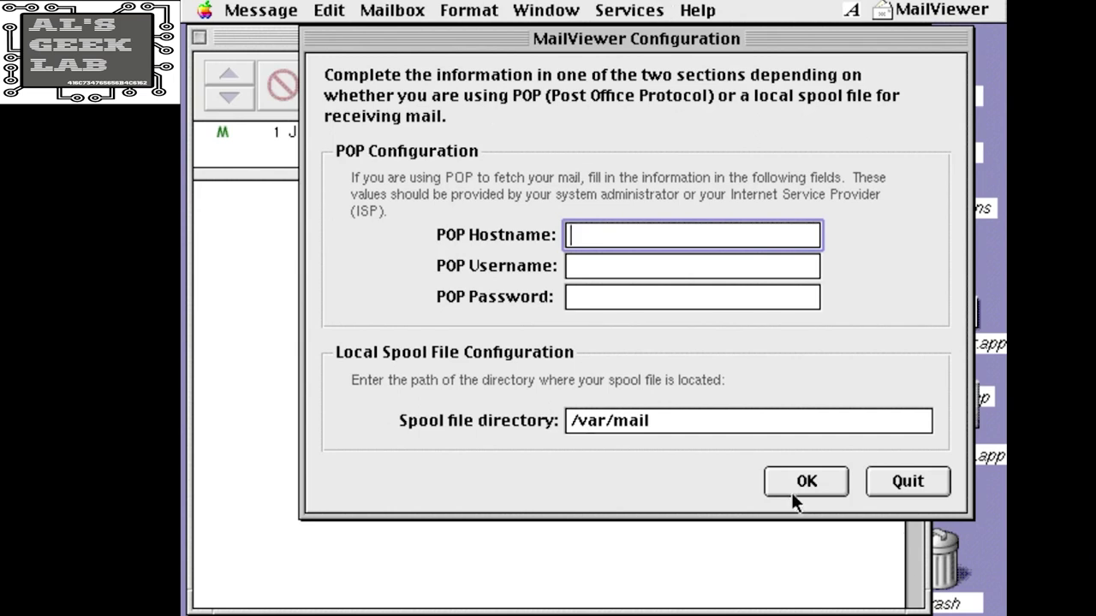
left_click(889, 481)
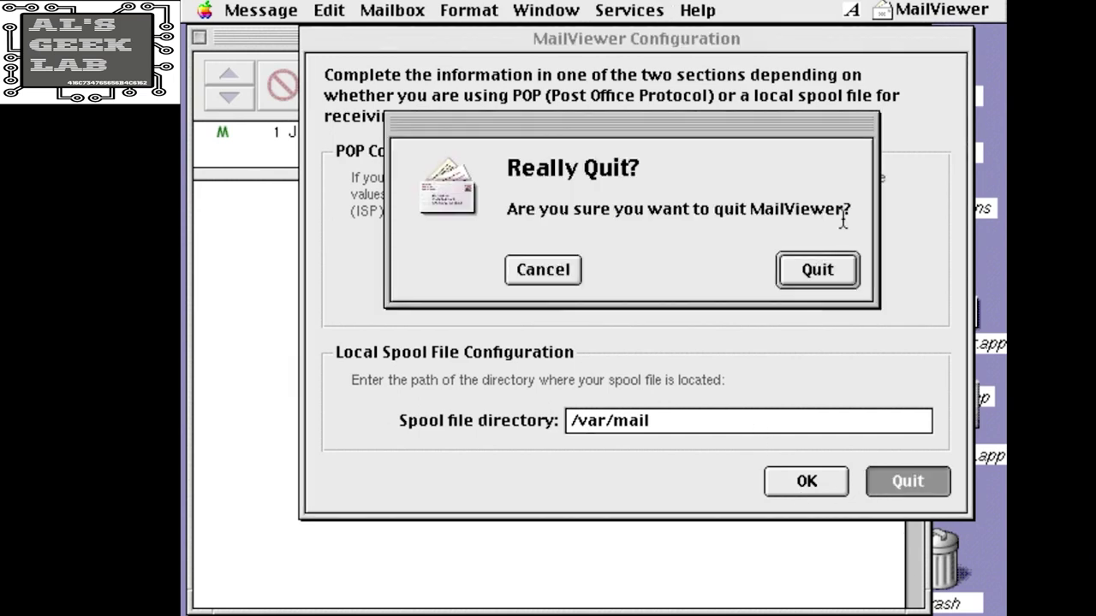
left_click(818, 268)
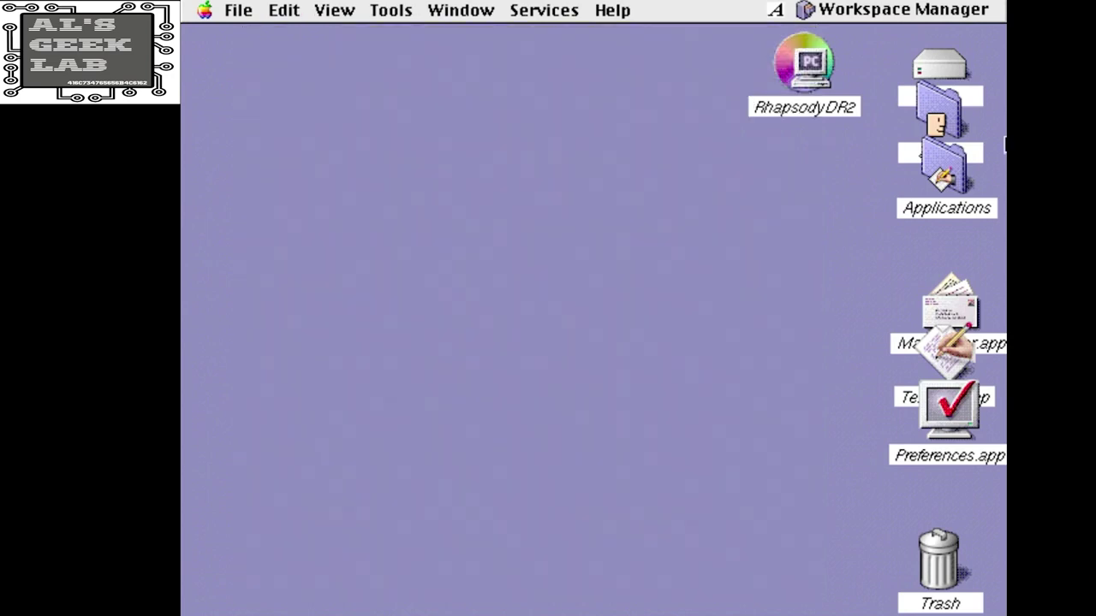
Move the hard disk icon to a clear area of the desktop, and open the disk to inspect the RHAPSODY_INSTALL folder
left_click_drag(903, 101, 515, 138)
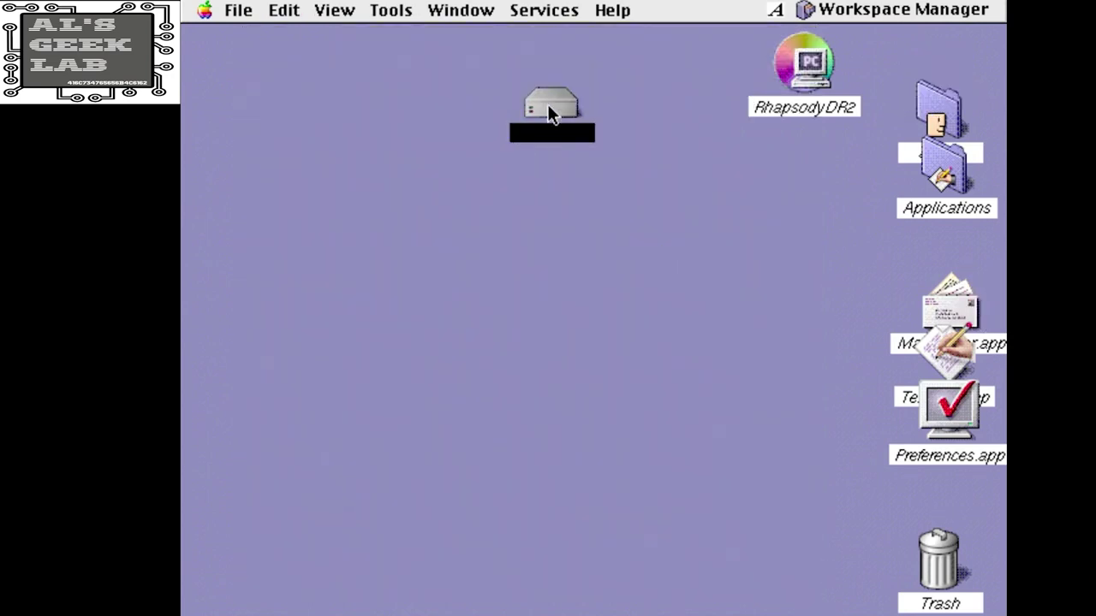
double_click(575, 130)
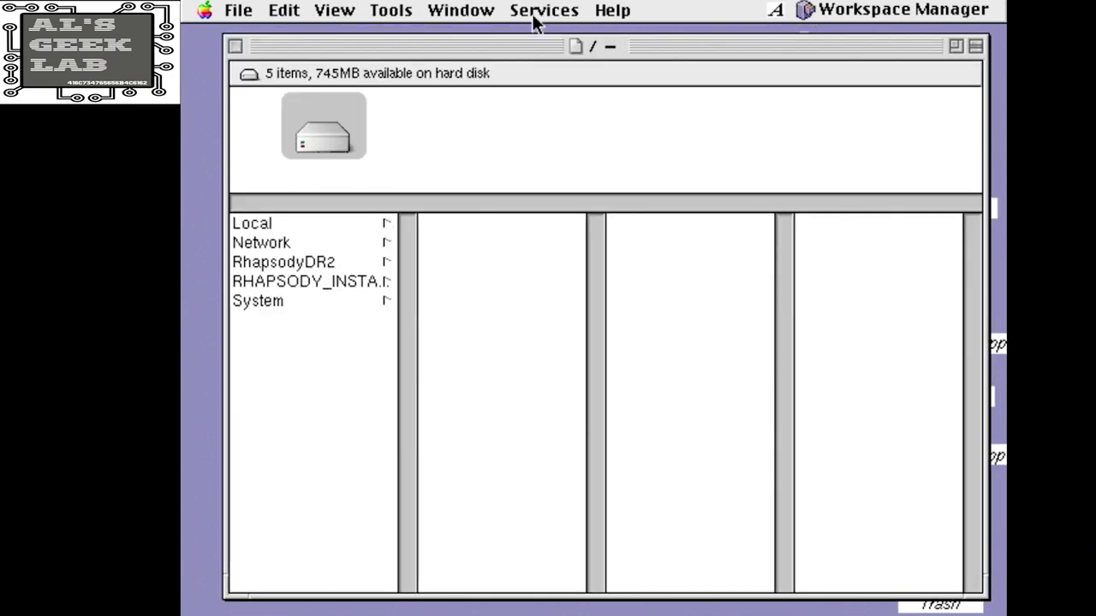
left_click(276, 281)
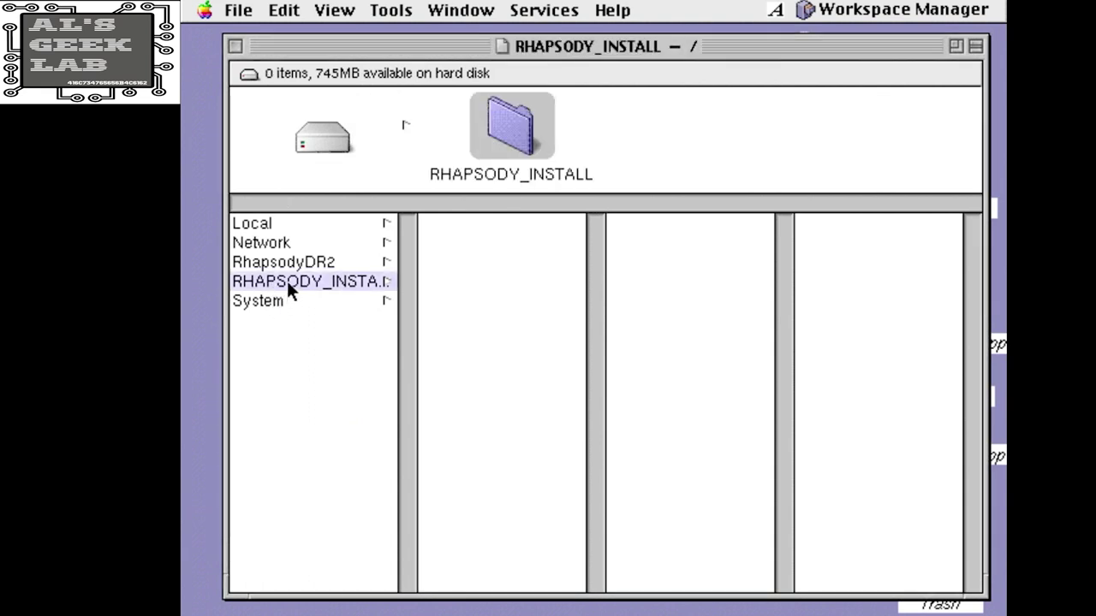
double_click(286, 281)
Browse the Administration and Applications folders inside the hard disk's System folder
left_click(279, 49)
left_click(336, 296)
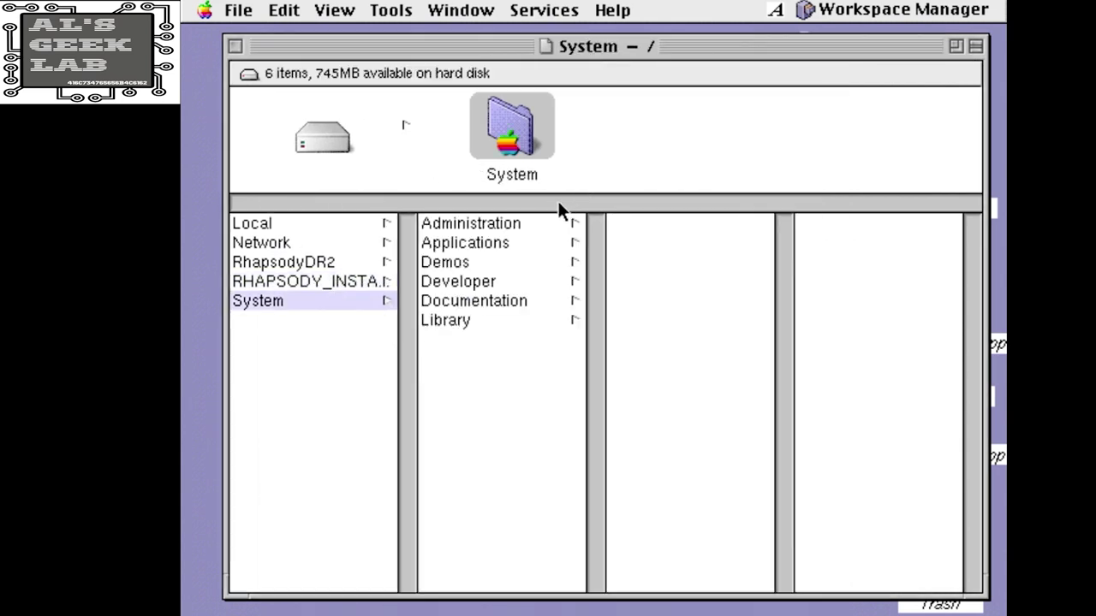
left_click(518, 225)
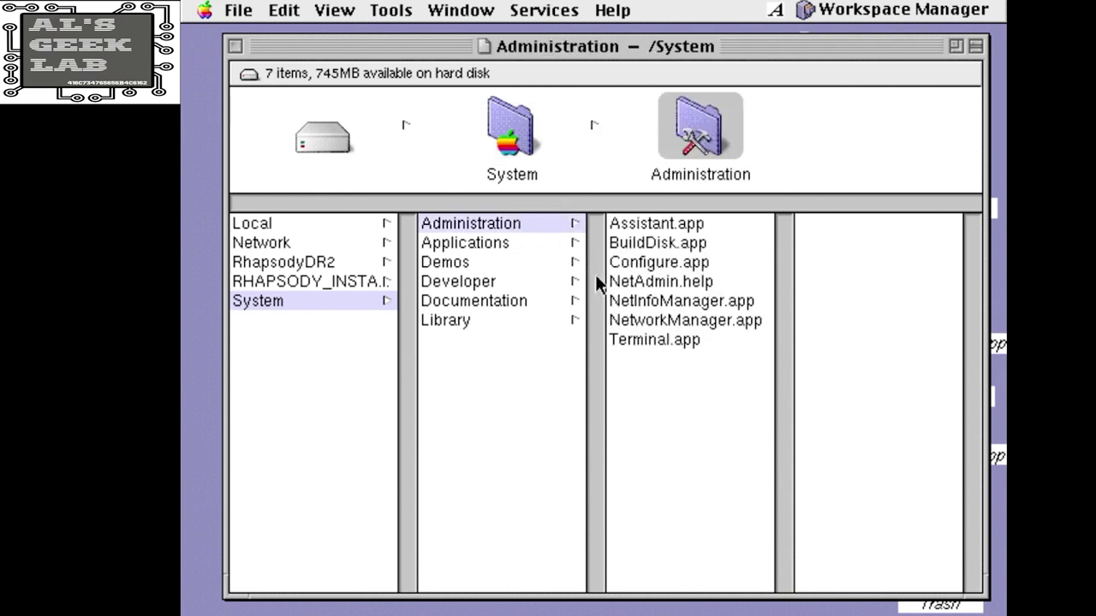
left_click(519, 248)
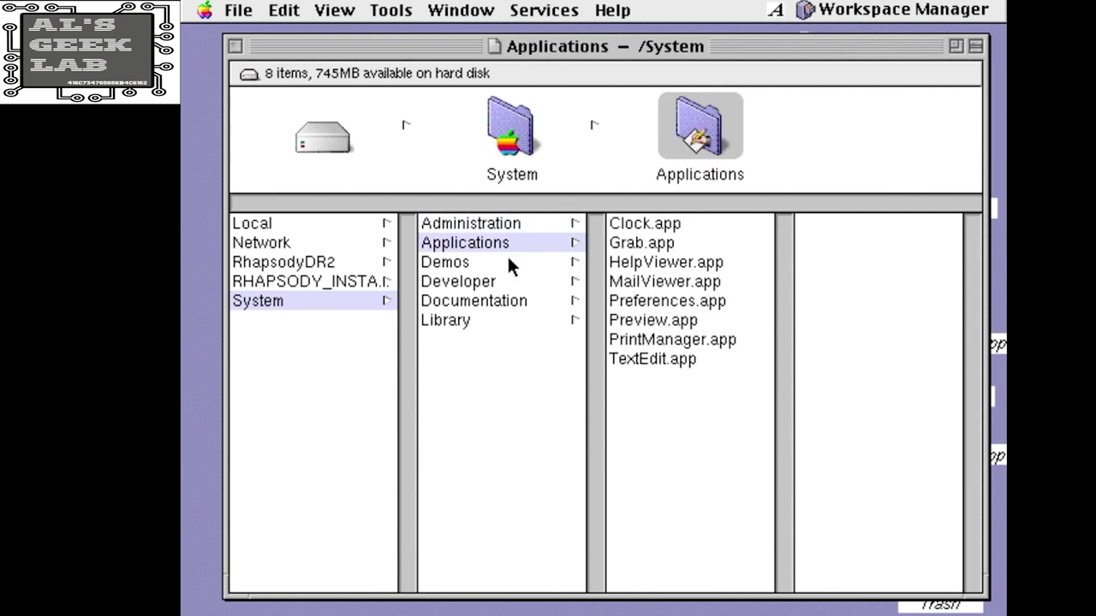
Launch Clock.app from the System Applications folder and switch the menu bar clock from the date to the time
left_click(680, 224)
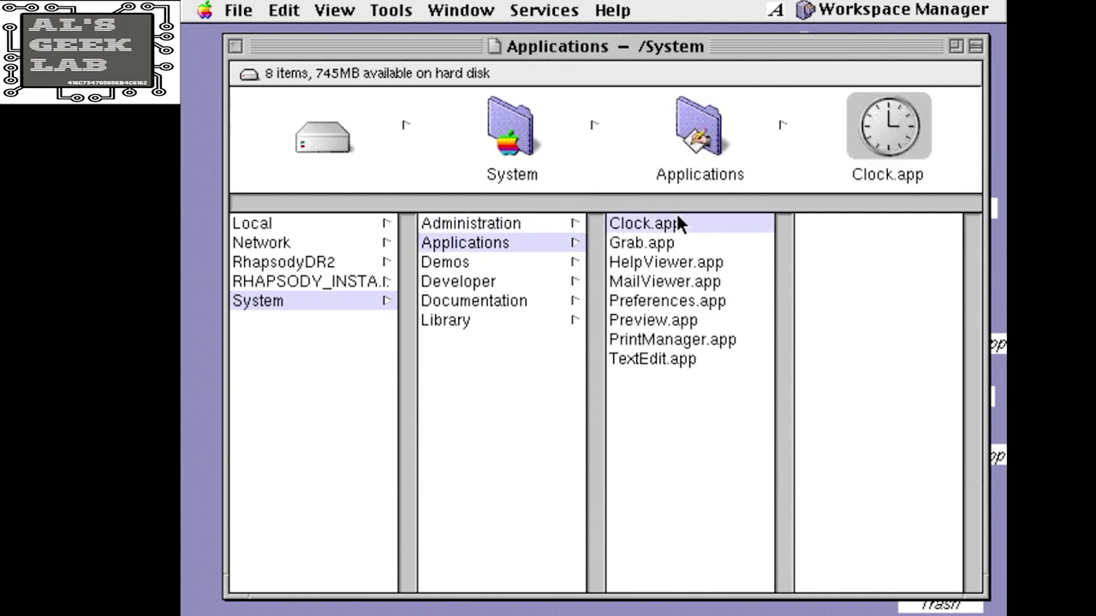
double_click(677, 220)
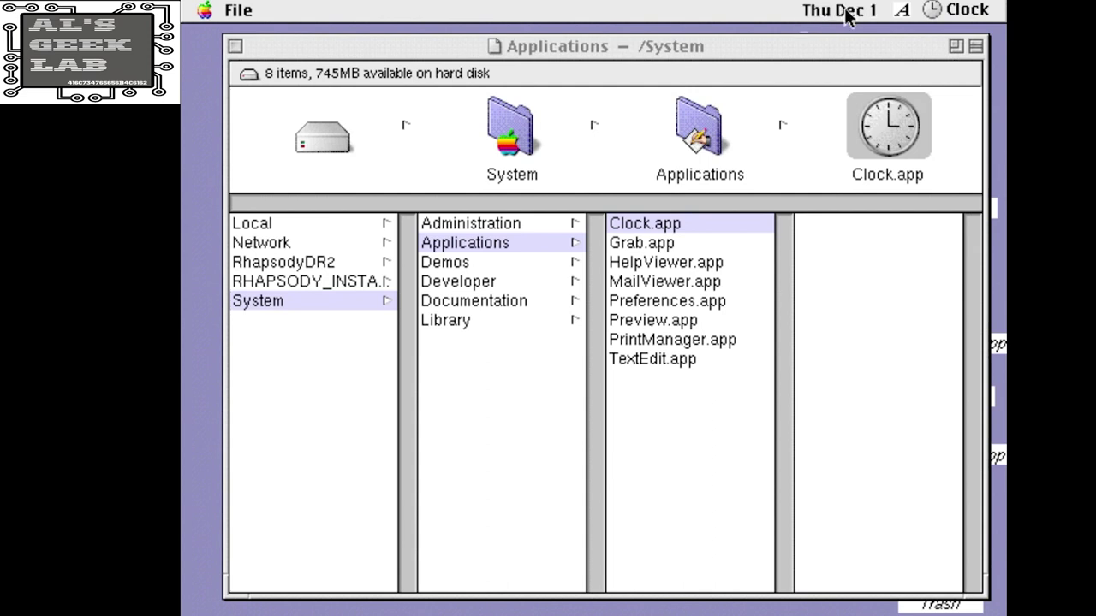
left_click(854, 15)
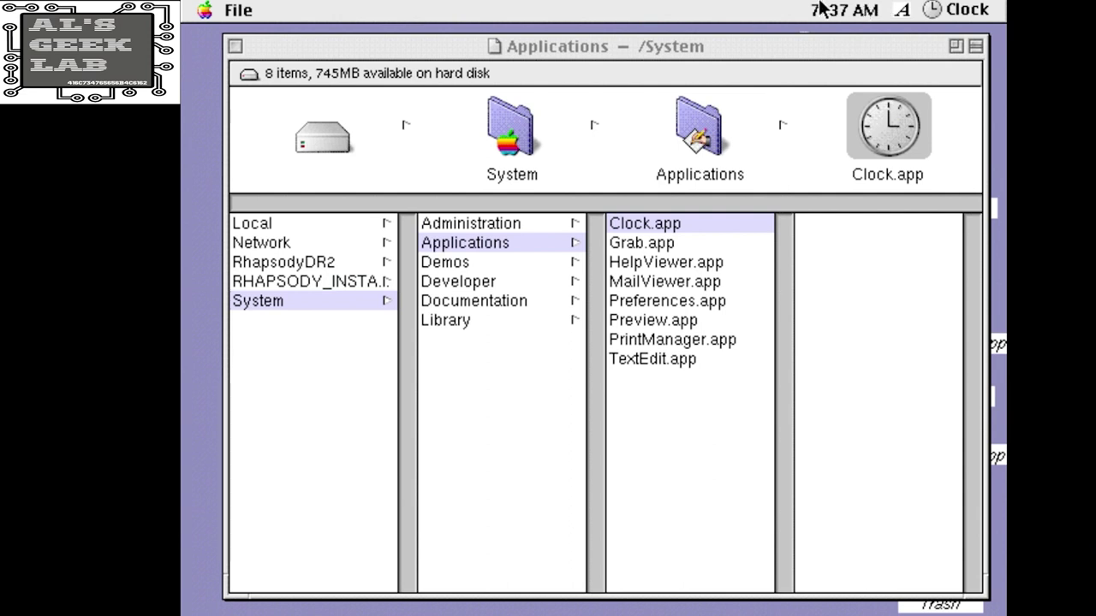
Launch Preferences.app from the System Applications folder, and open the Appearance preference with its window moved clear of the menu bar
left_click(616, 246)
left_click(625, 301)
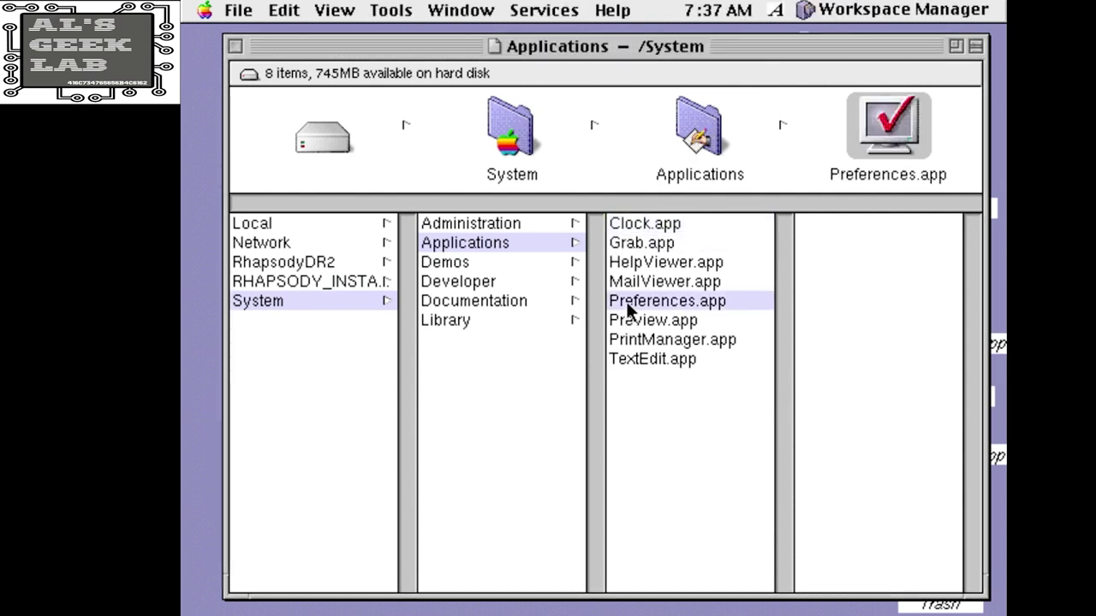
double_click(628, 310)
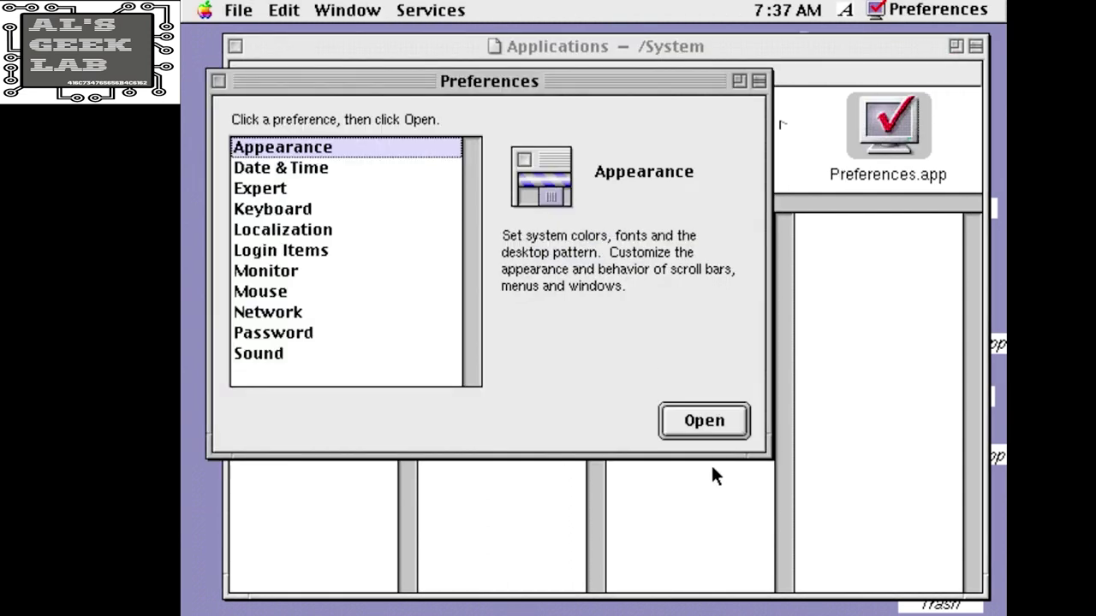
left_click(703, 420)
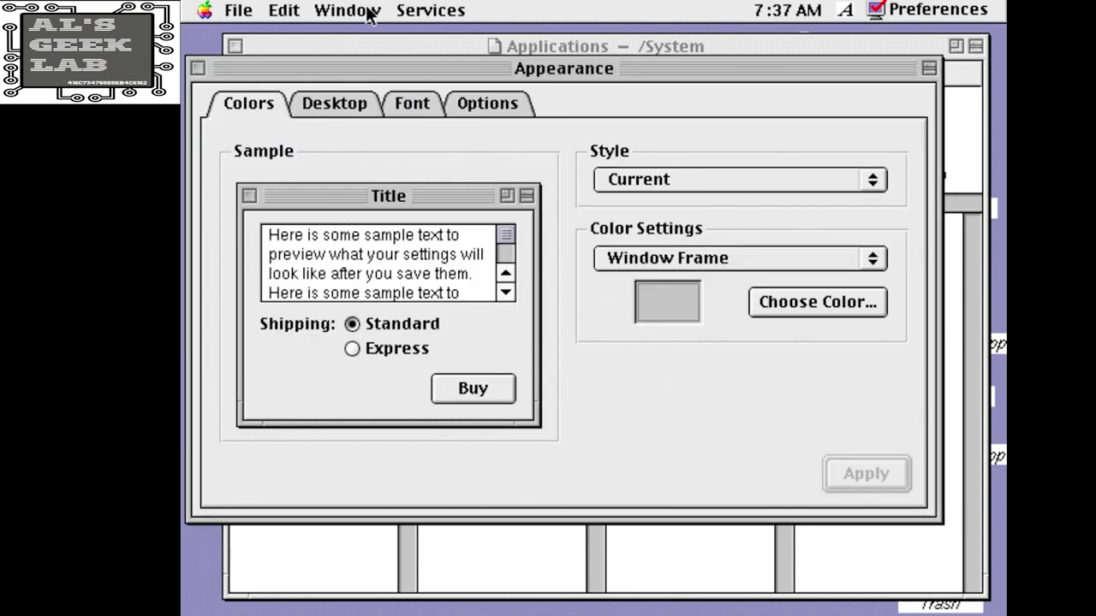
left_click_drag(377, 63, 446, 102)
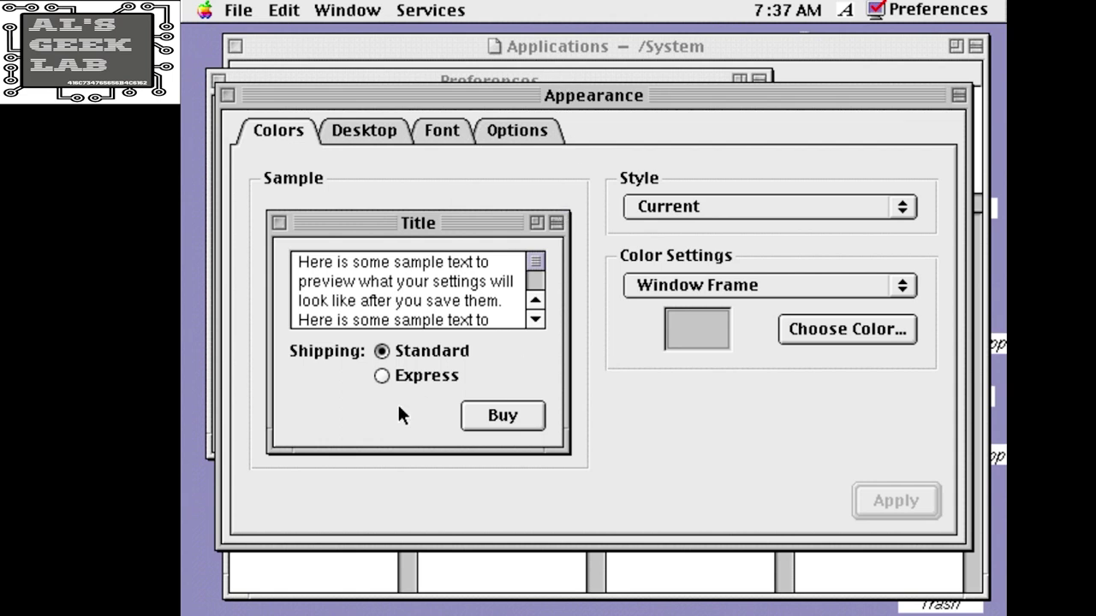
Preview the Apple platinum Sakura and Apple Blue color styles in the Appearance settings
left_click(770, 209)
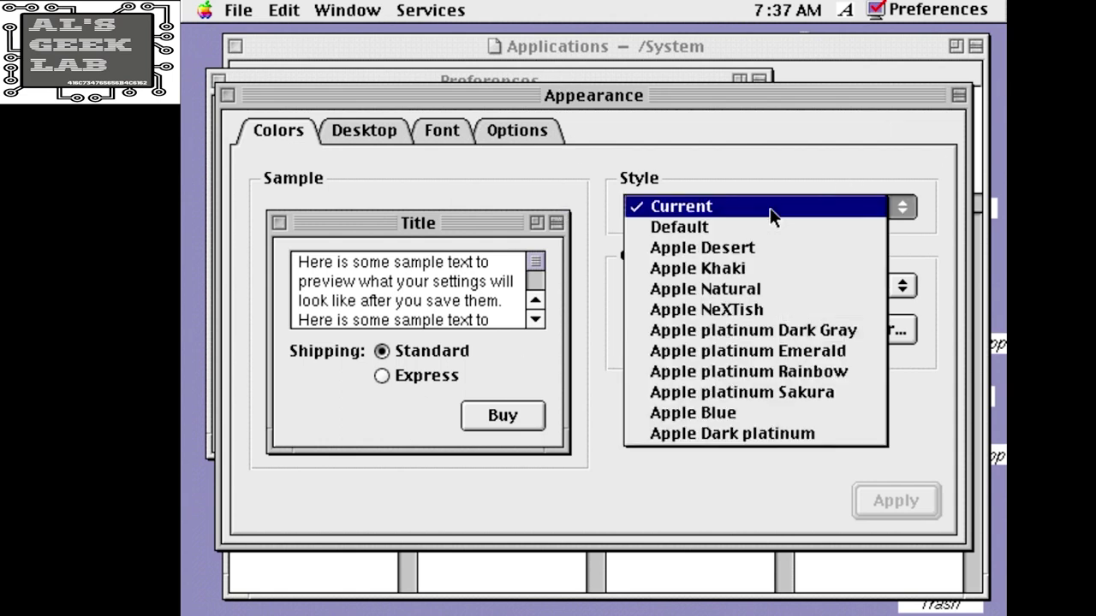
left_click(790, 393)
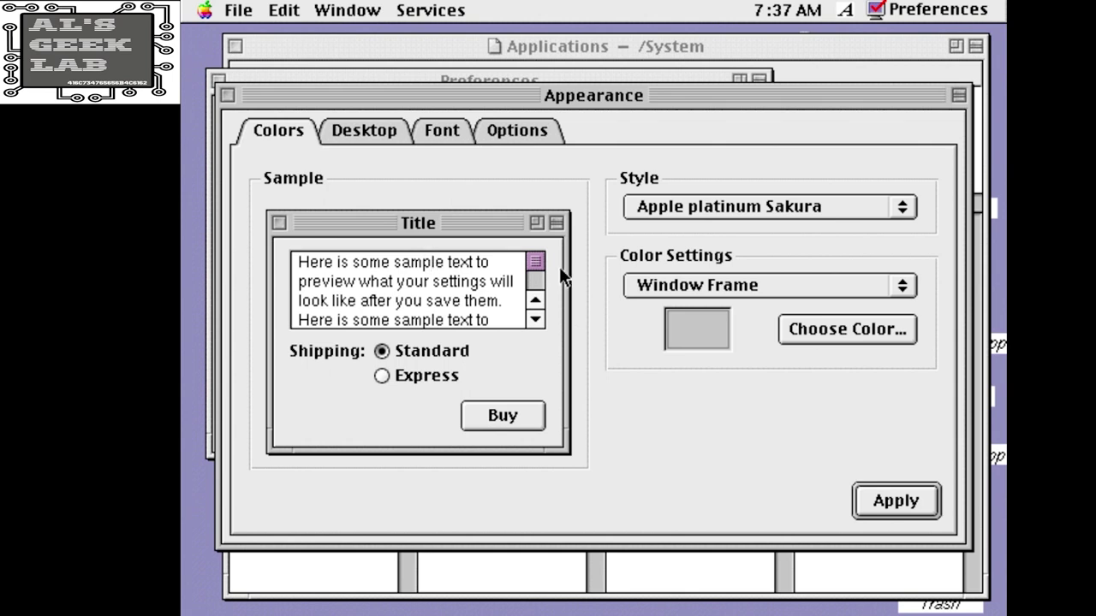
left_click(648, 220)
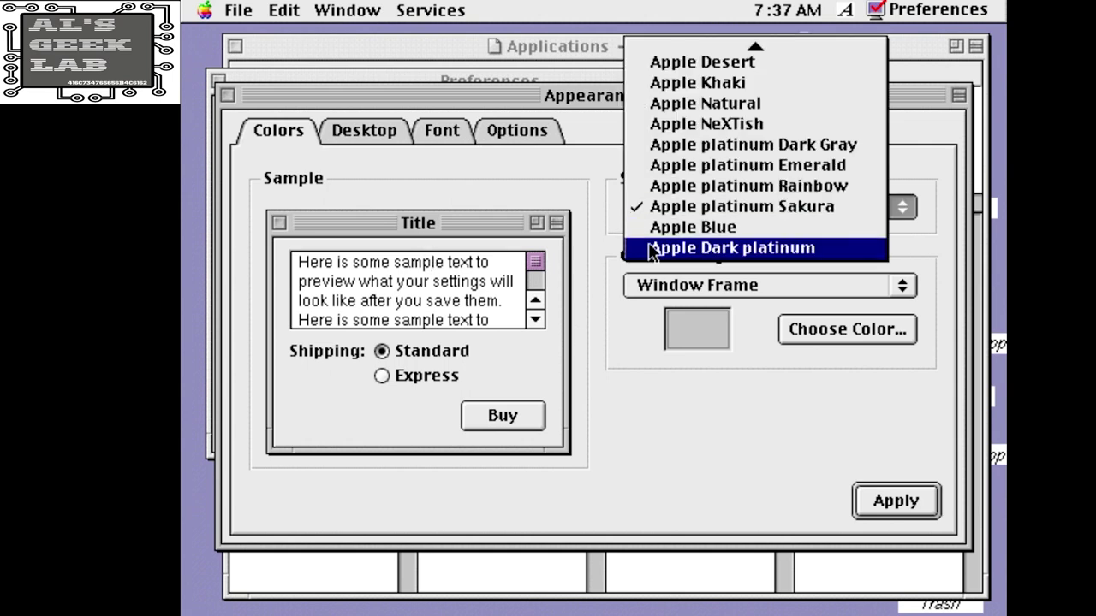
left_click(650, 232)
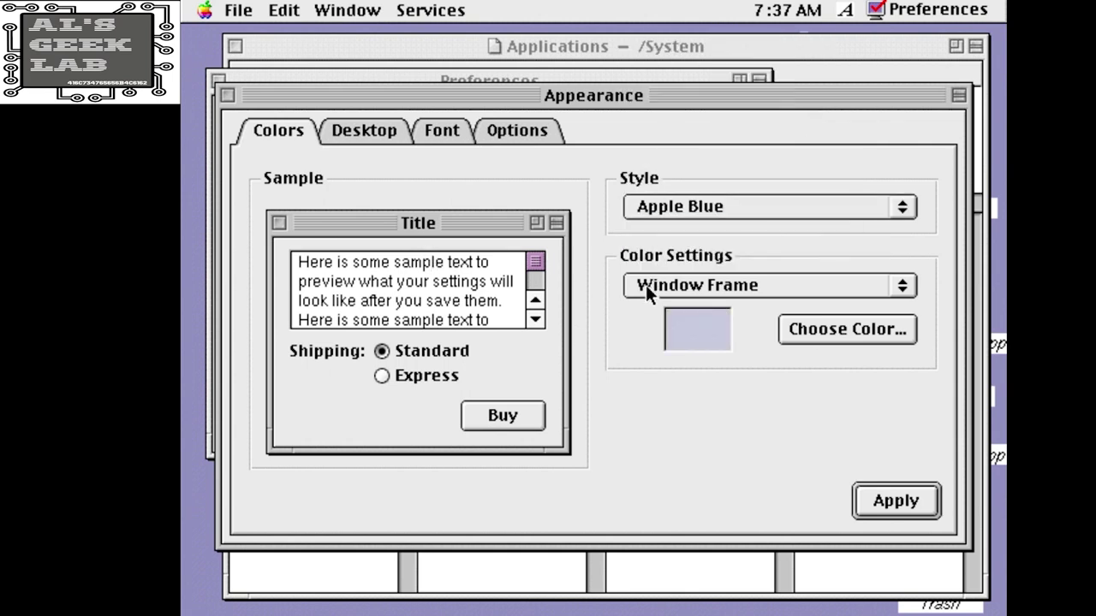
Set the color style to Apple Dark platinum and apply it to the system
left_click(728, 206)
left_click(726, 228)
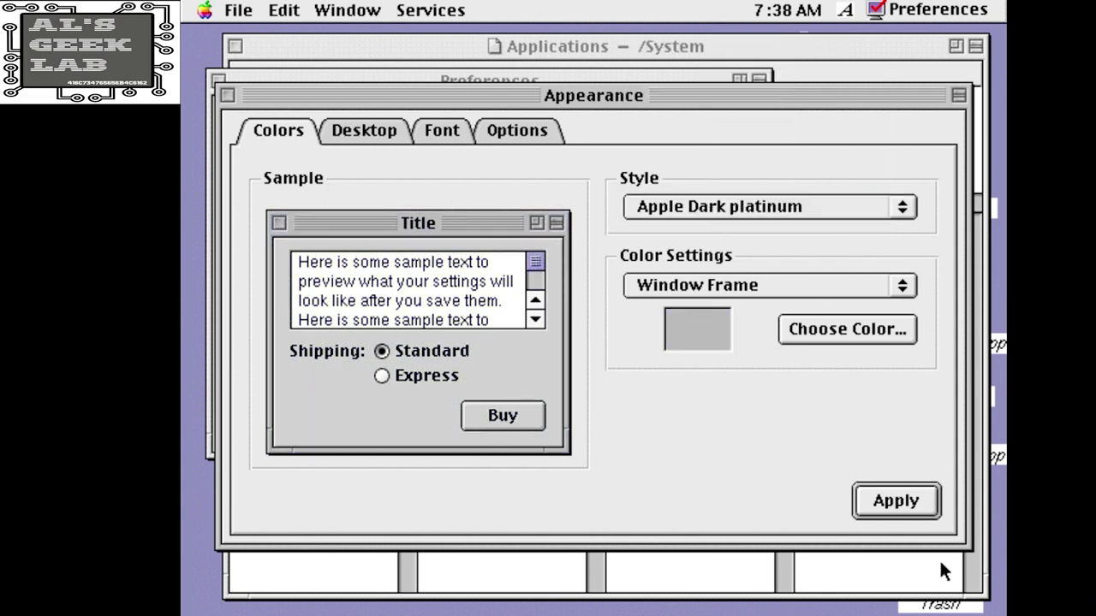
left_click(922, 505)
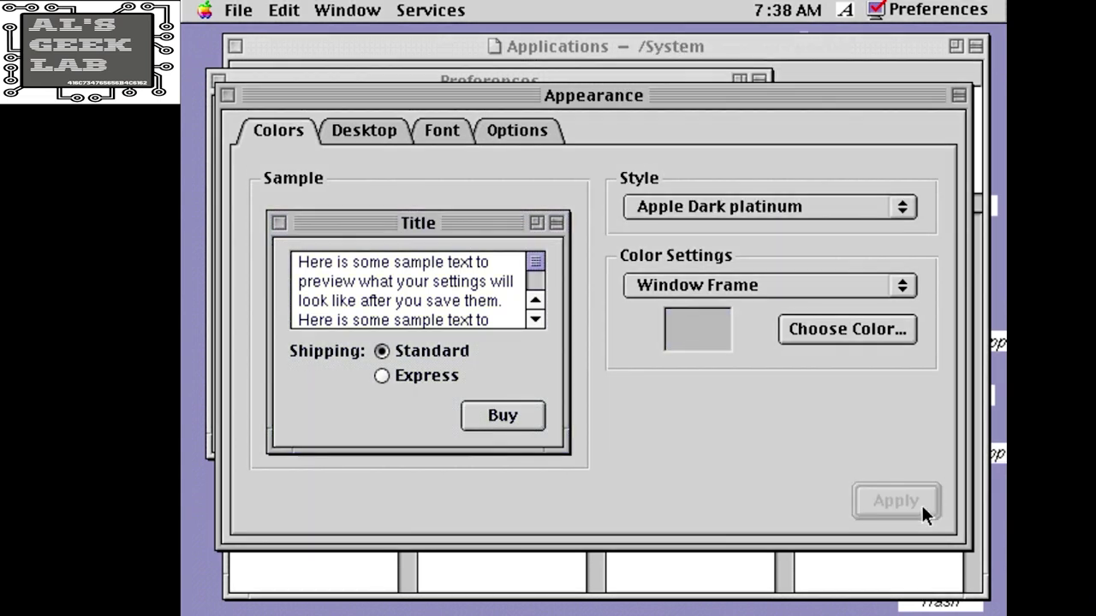
Examine the desktop, font and behavior options of Appearance, including the Font Panel, and close the Appearance window
left_click(399, 137)
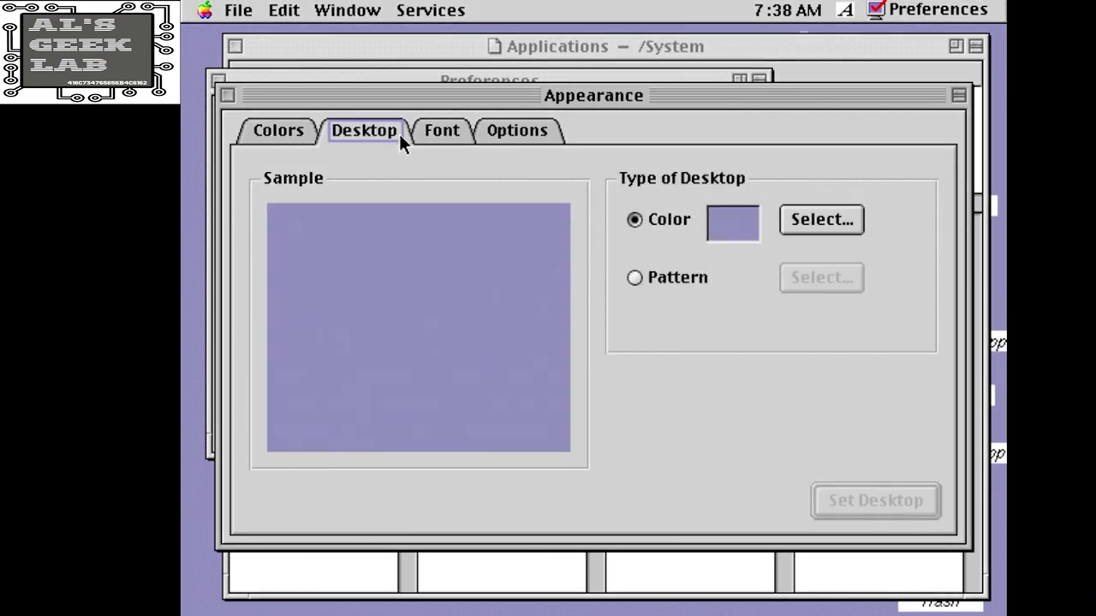
left_click(445, 133)
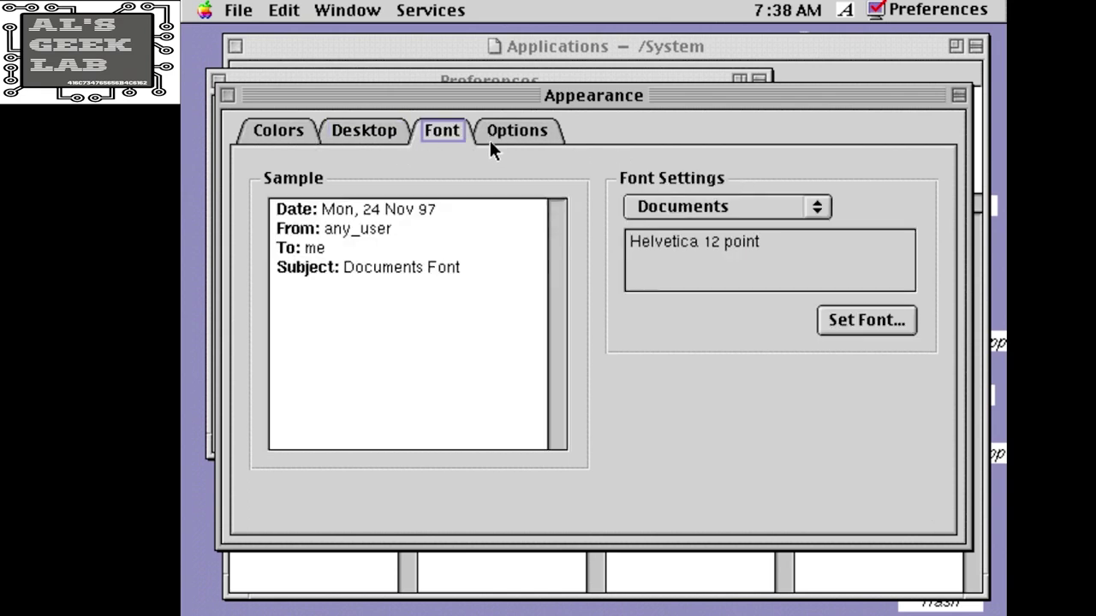
key("super+t")
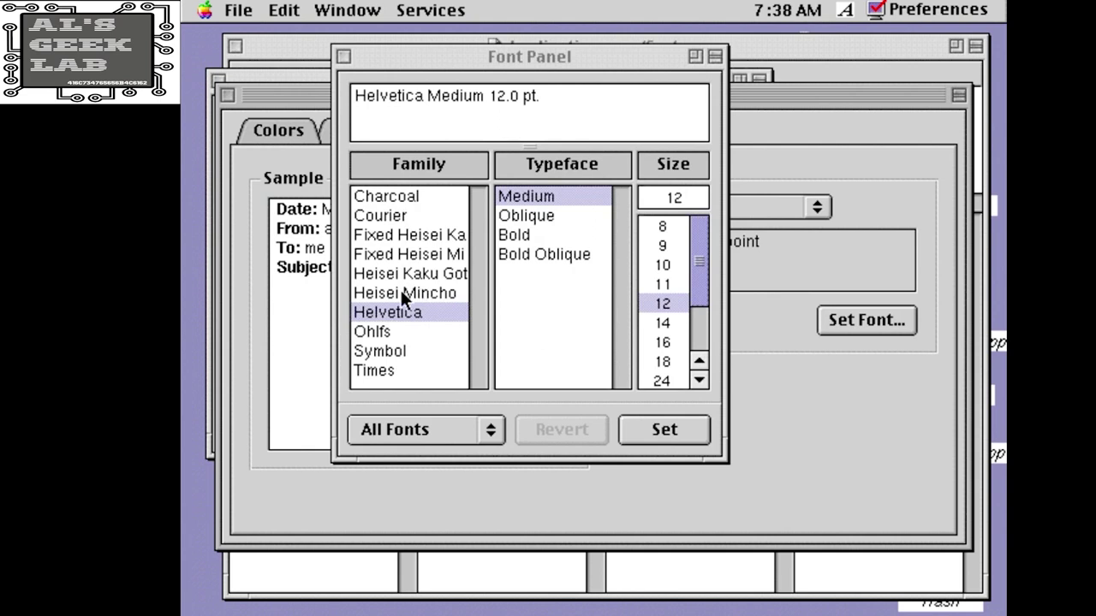
left_click(394, 233)
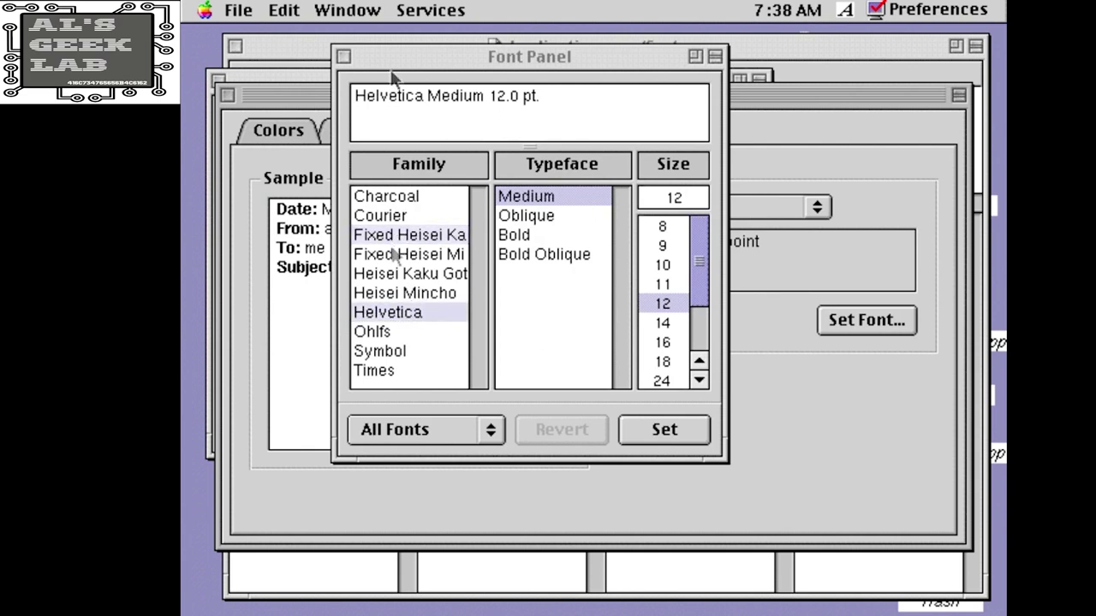
left_click(344, 56)
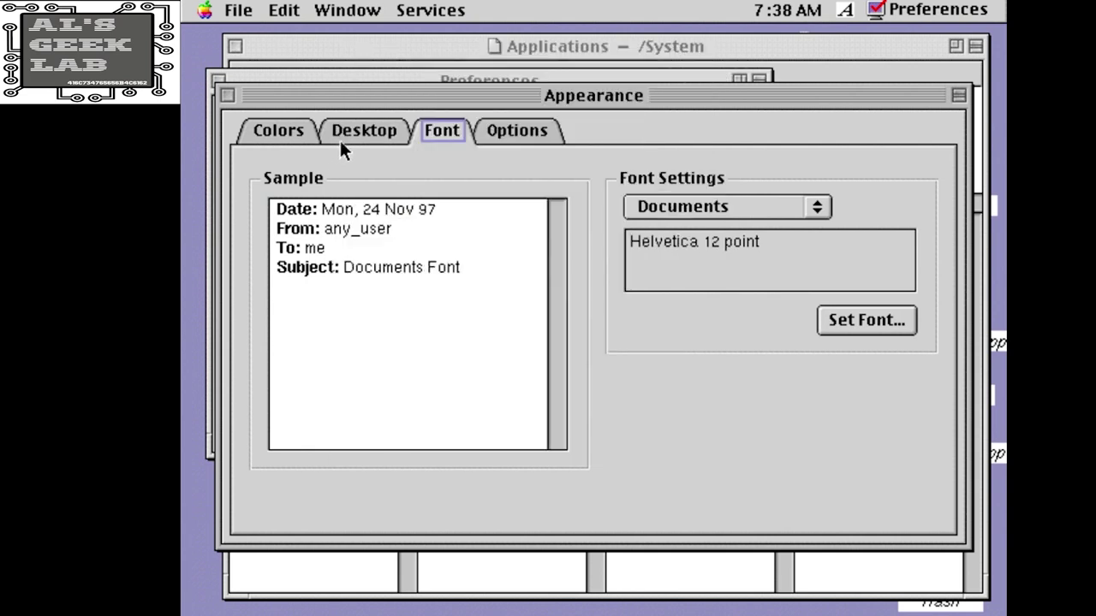
left_click(533, 130)
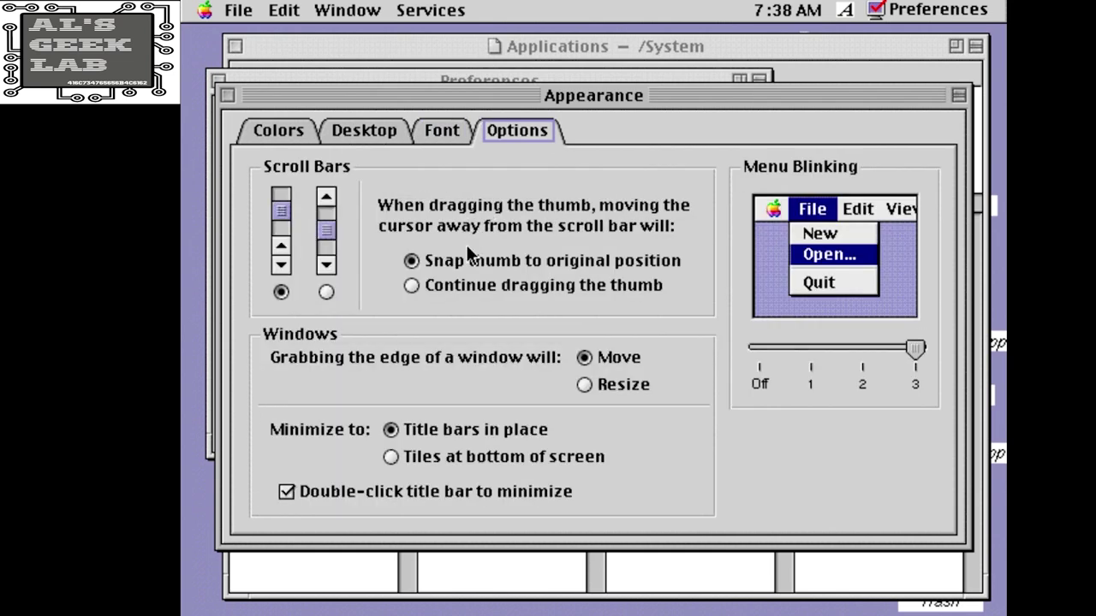
left_click(231, 95)
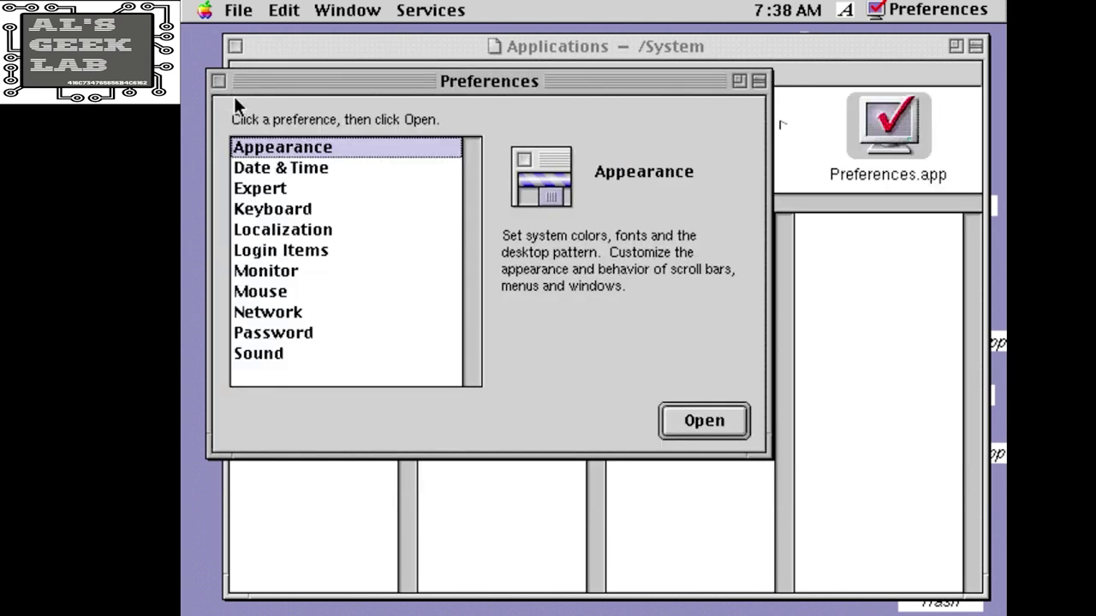
Open the Expert preference, turn on Expert Mode under File System Options, and move the window off the preference list
left_click(287, 192)
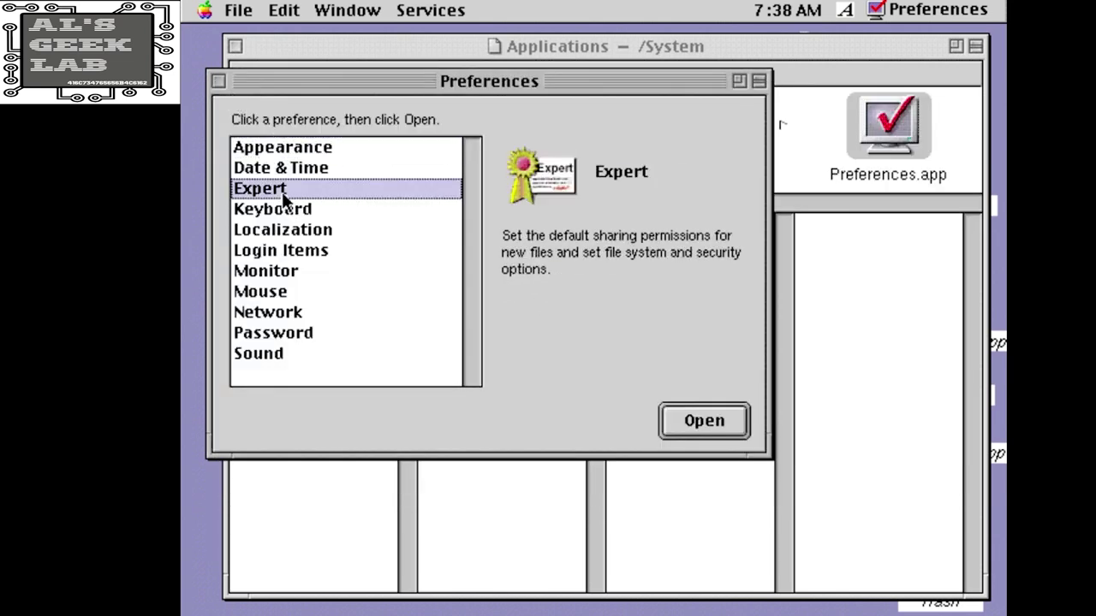
left_click(729, 426)
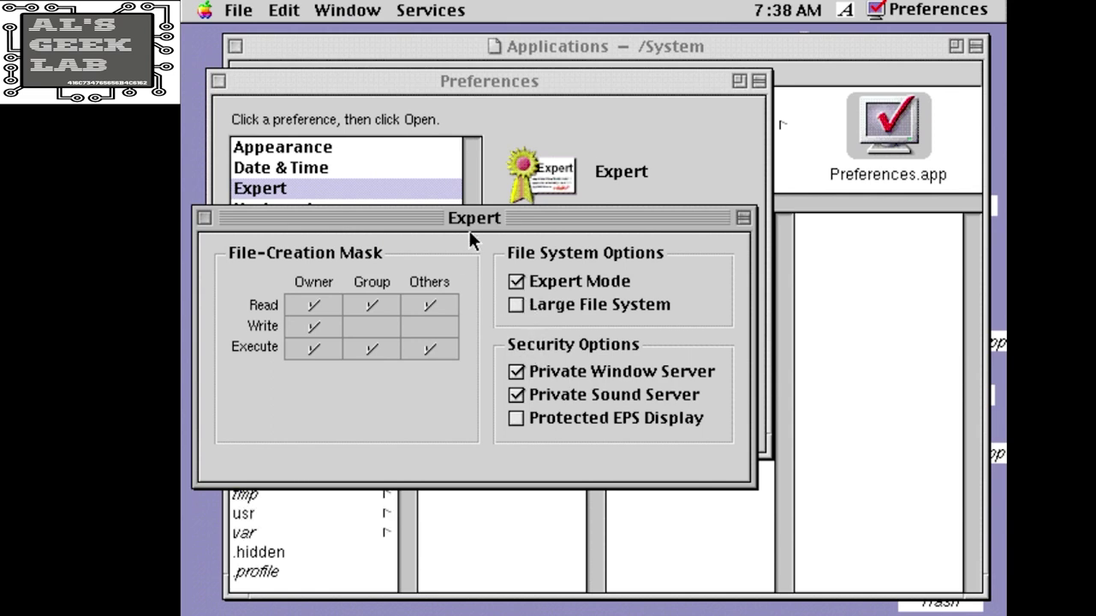
left_click_drag(477, 221, 714, 211)
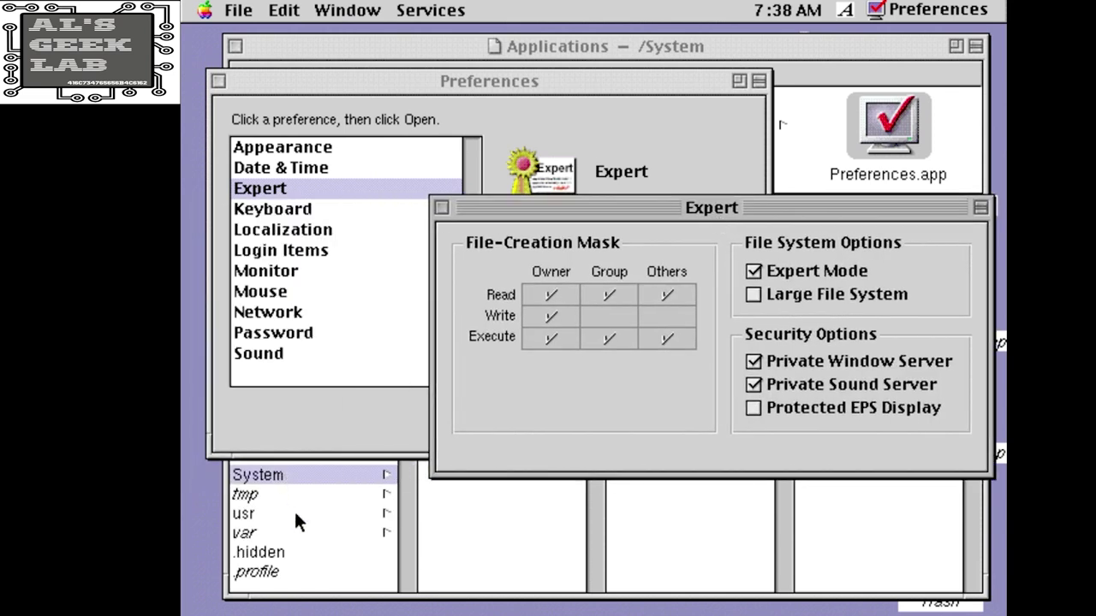
Bring the hard disk browser window forward and select the .profile and .hidden files in the root folder in turn
left_click(364, 594)
left_click(315, 581)
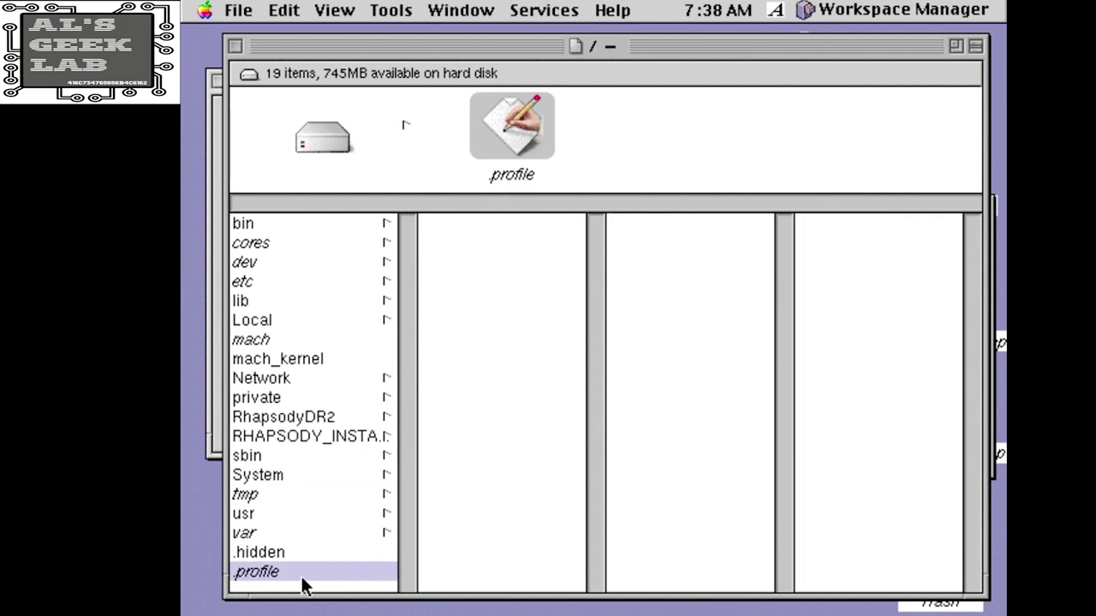
left_click(287, 555)
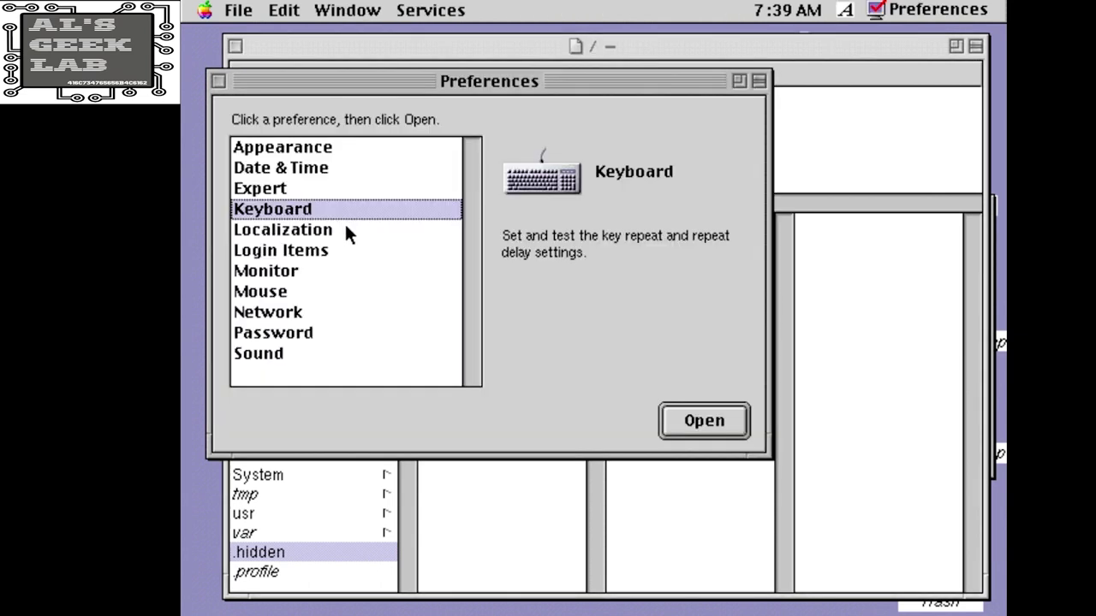
Read the descriptions of the Localization, Login Items, Monitor and Mouse preferences in turn
left_click(334, 231)
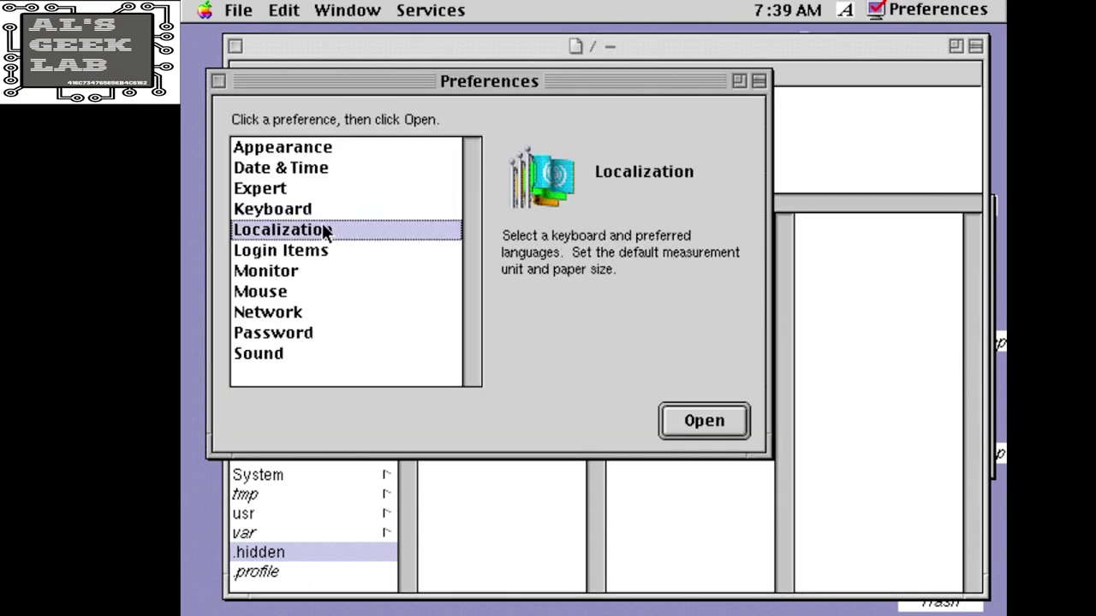
left_click(317, 250)
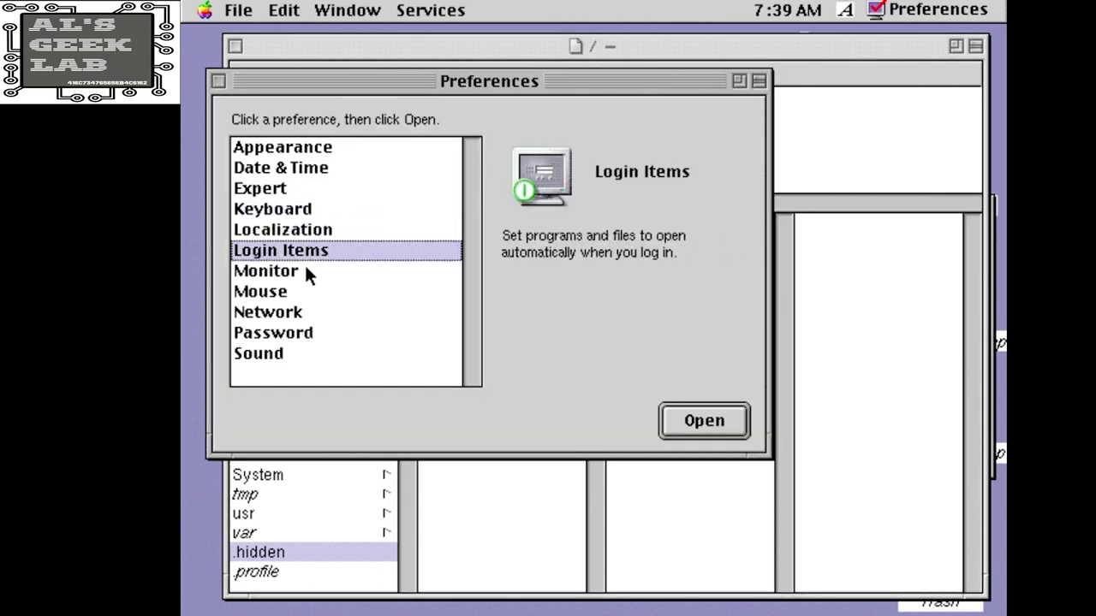
left_click(306, 270)
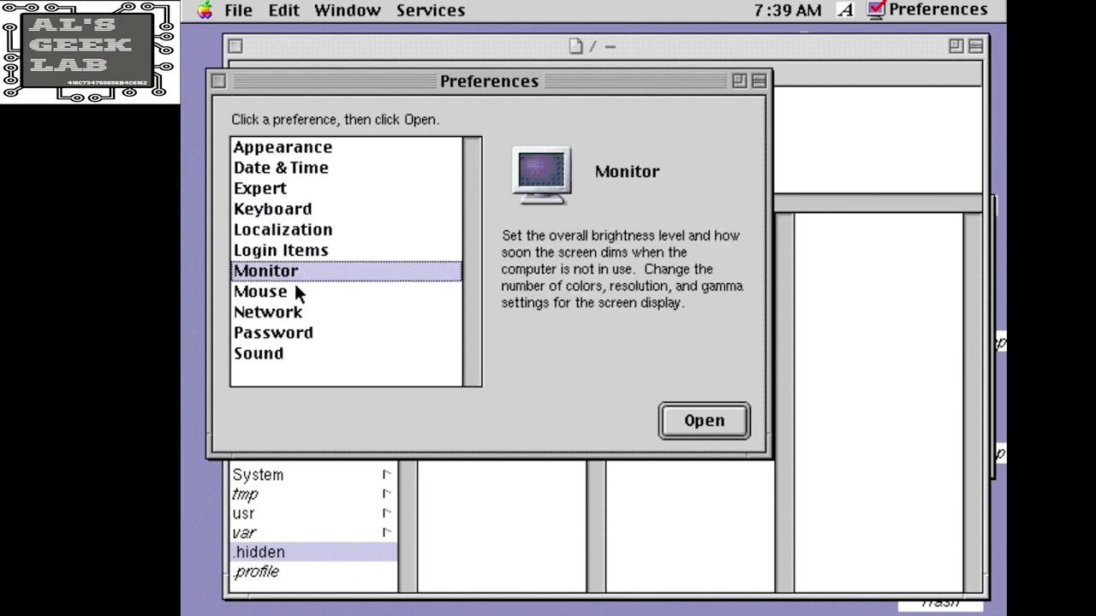
left_click(288, 293)
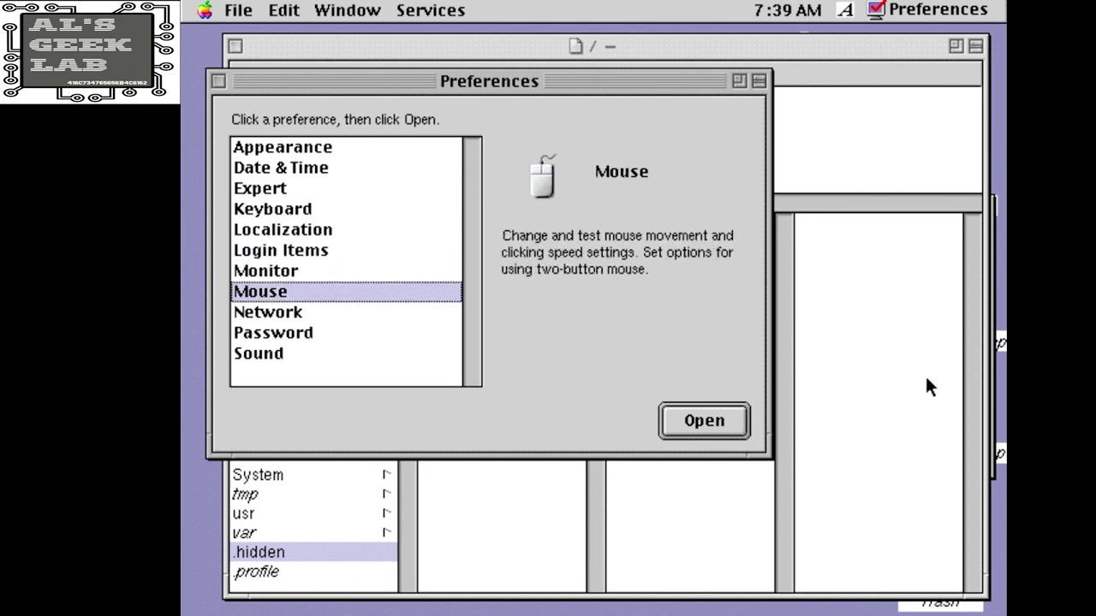
Open the Mouse preference, try the slowest mouse speed, and return it to the second-slowest setting
left_click(744, 413)
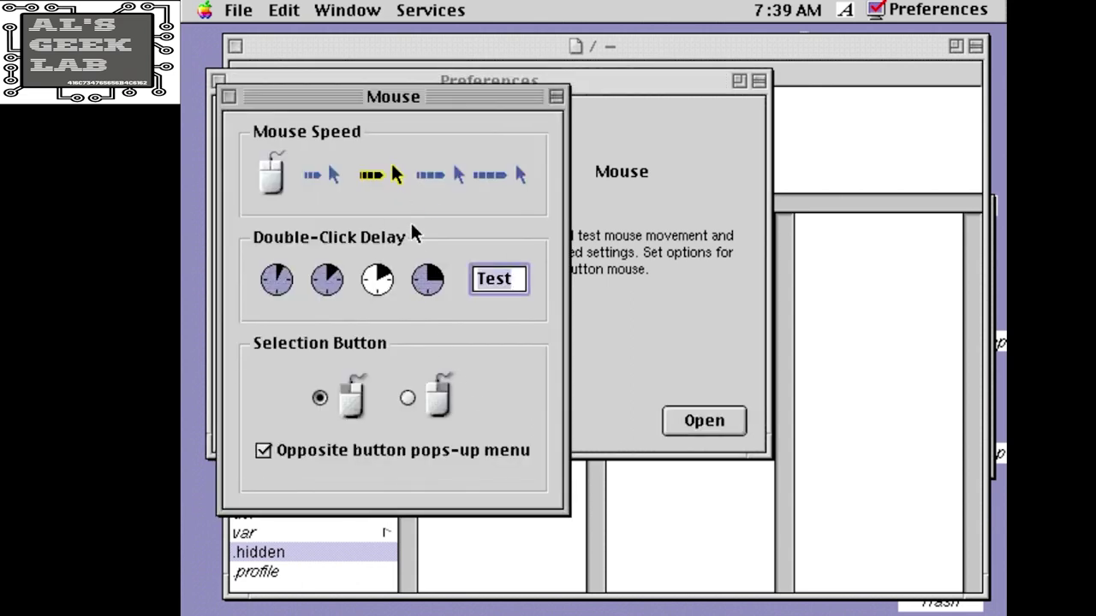
left_click(322, 176)
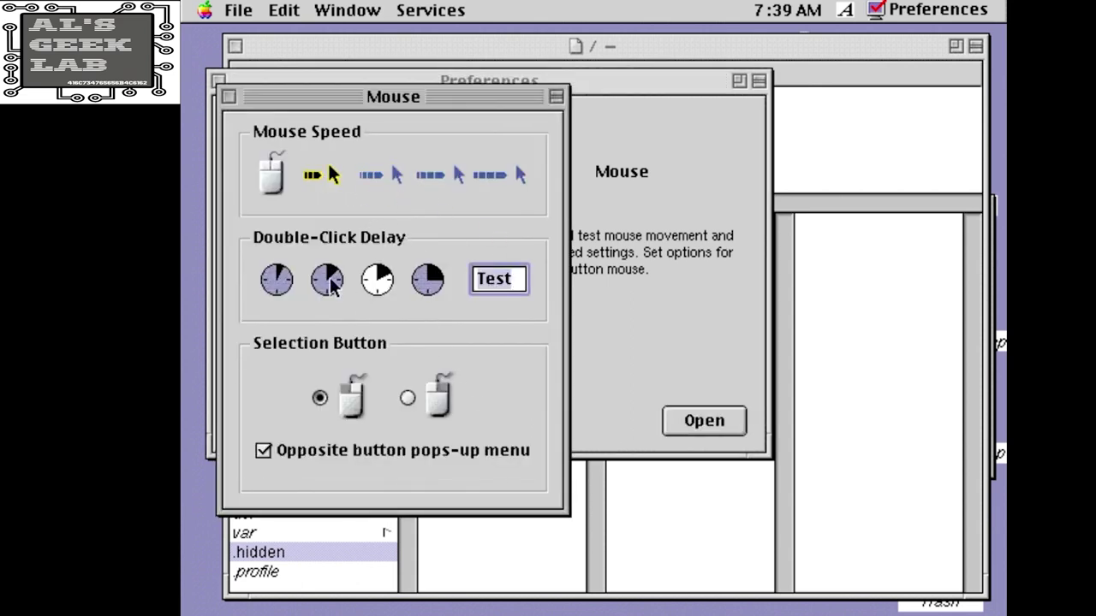
left_click(385, 173)
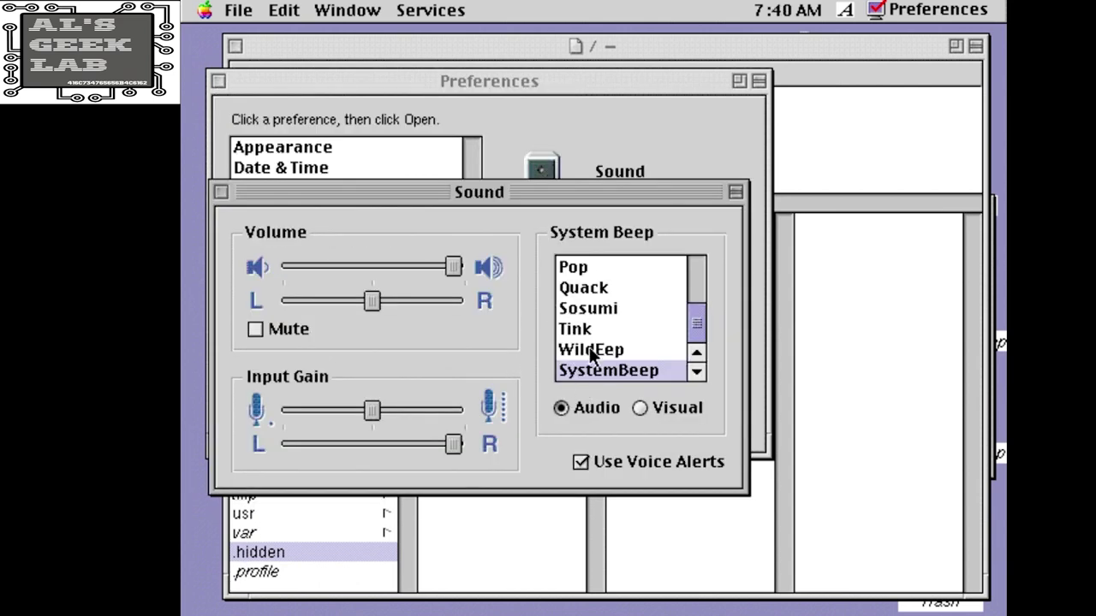
Try the Pop and Quack system beeps in the Sound preference and choose Sosumi
left_click(581, 267)
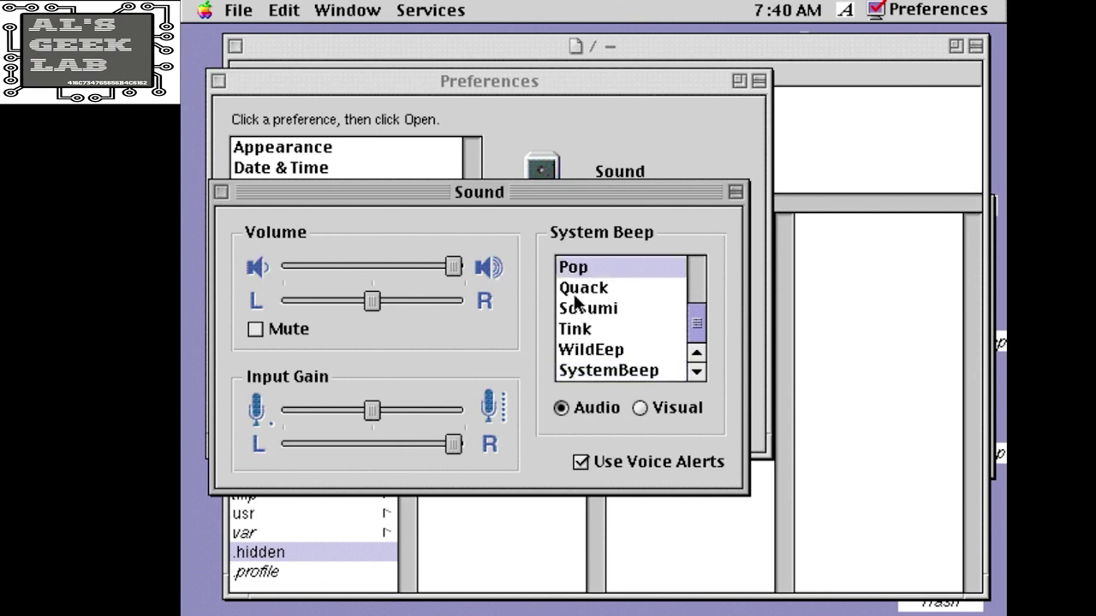
left_click(569, 289)
left_click(575, 310)
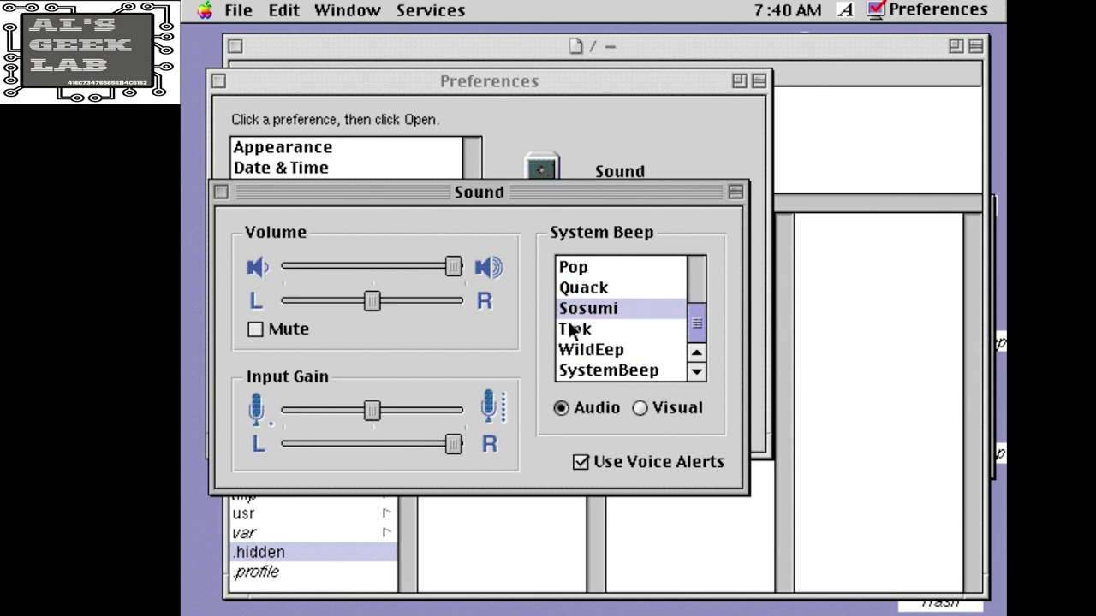
Launch Terminal and move its shell window fully onto the screen
left_click(204, 11)
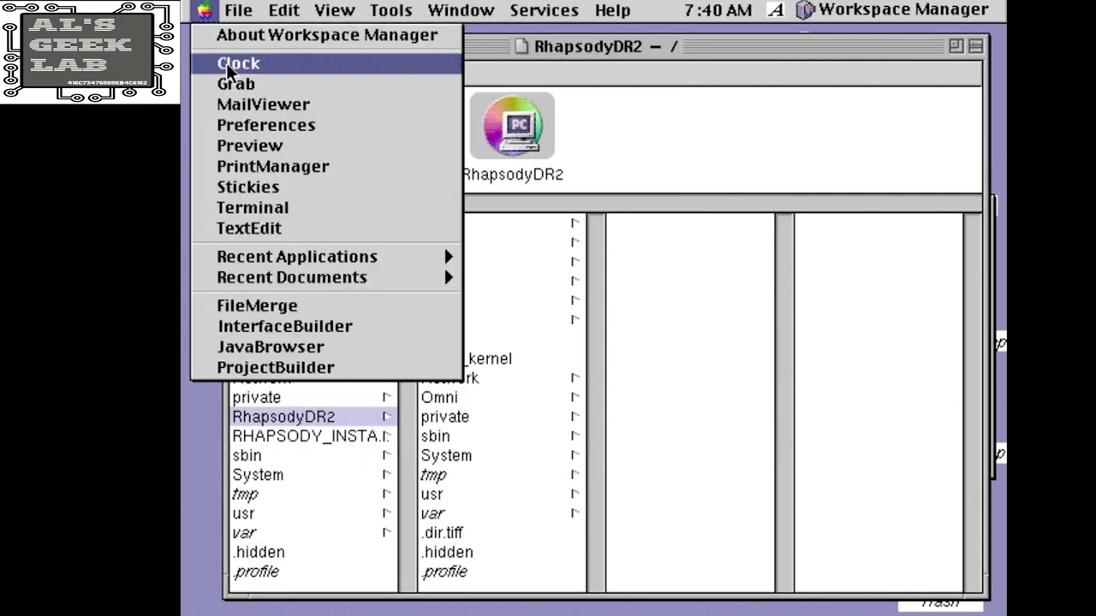
left_click(249, 207)
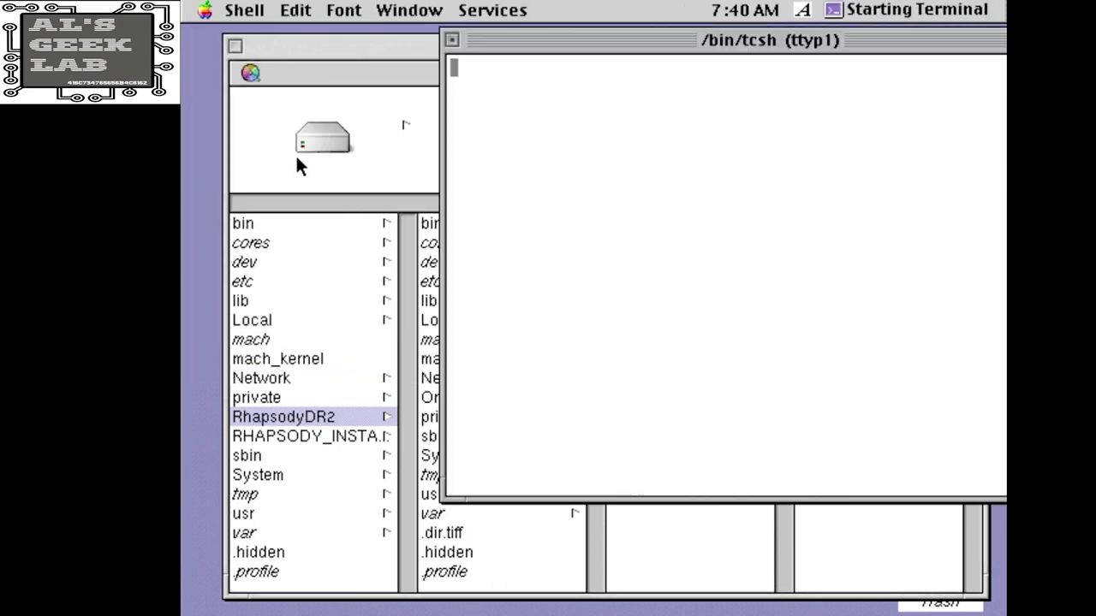
left_click_drag(511, 47, 335, 91)
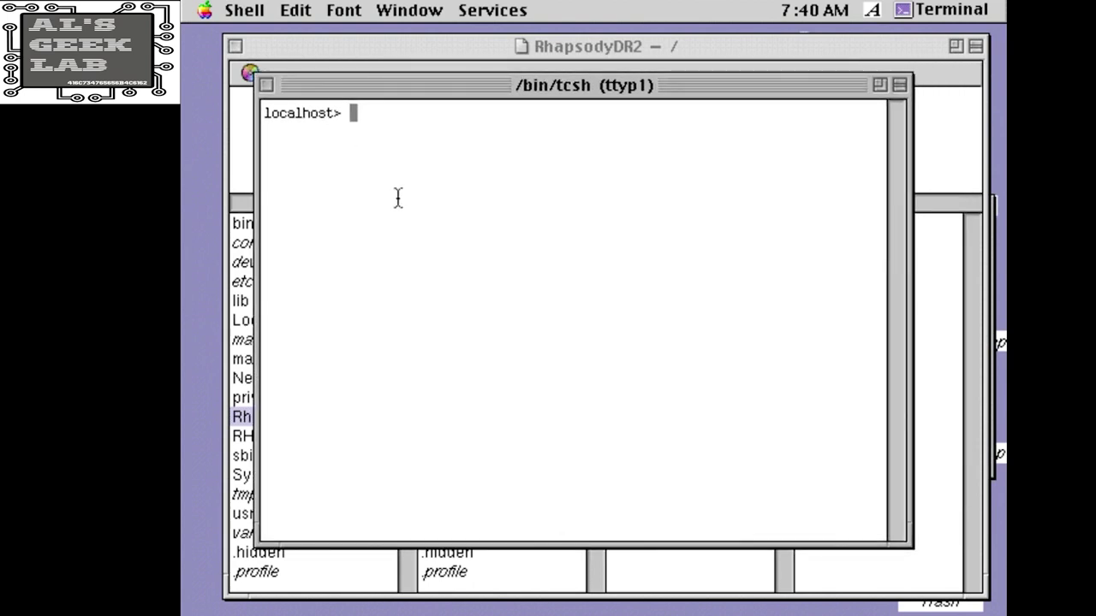
Print the current shell with echo $SHELL and start bash
type("echo $SHEL")
type("L")
key("Return")
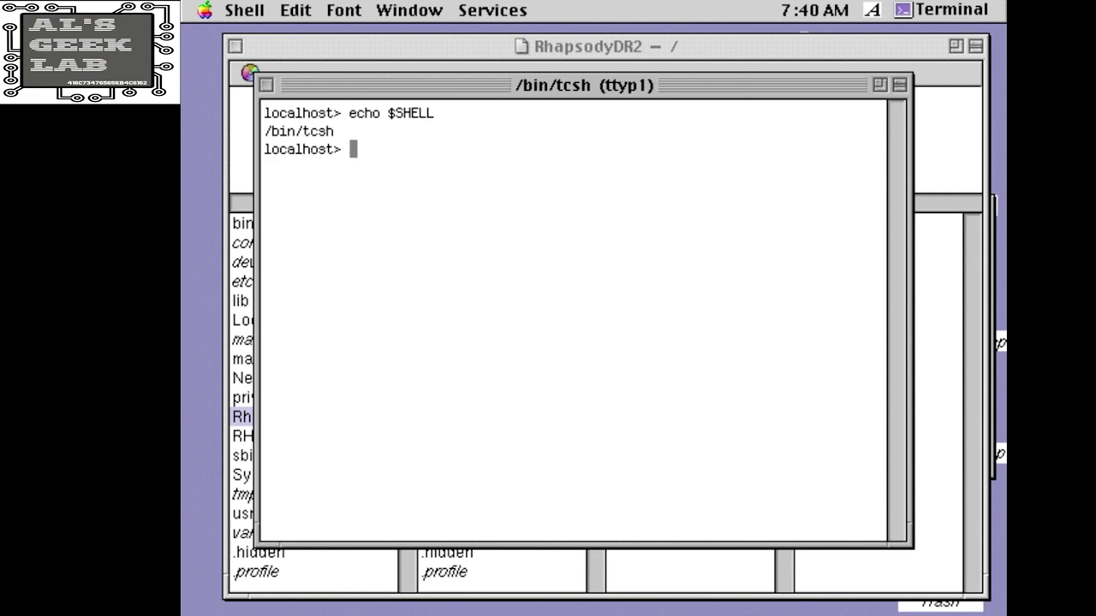
type("bash")
key("Return")
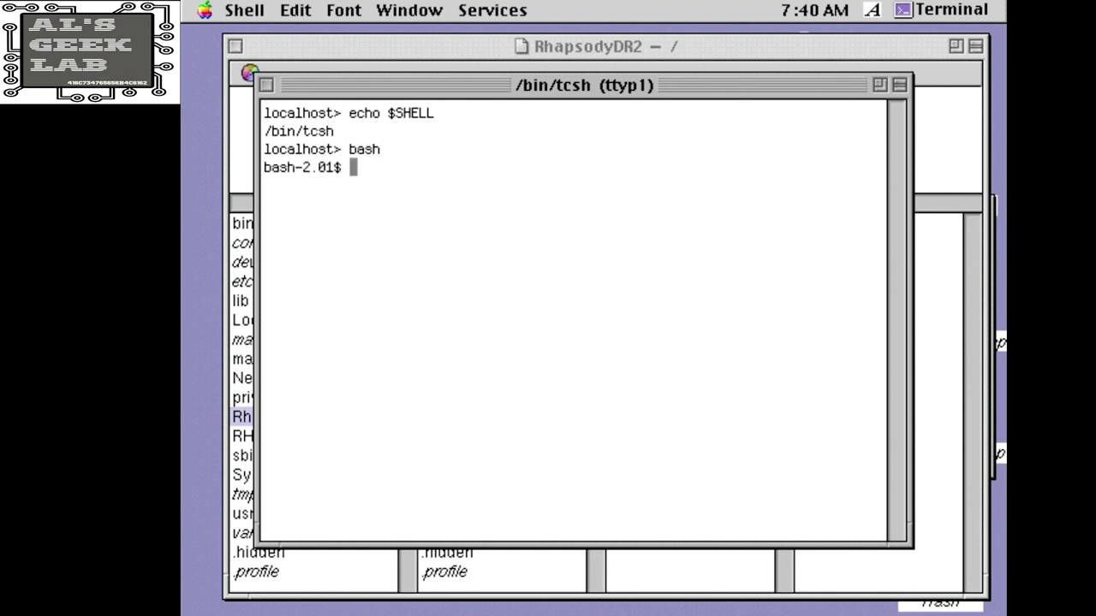
Change to the root directory and list its contents with ls -ltr
type("cd /")
key("Return")
type("ls -ltr")
key("Return")
Try to get root access with su - and sudo, and close the shell window
type("su -")
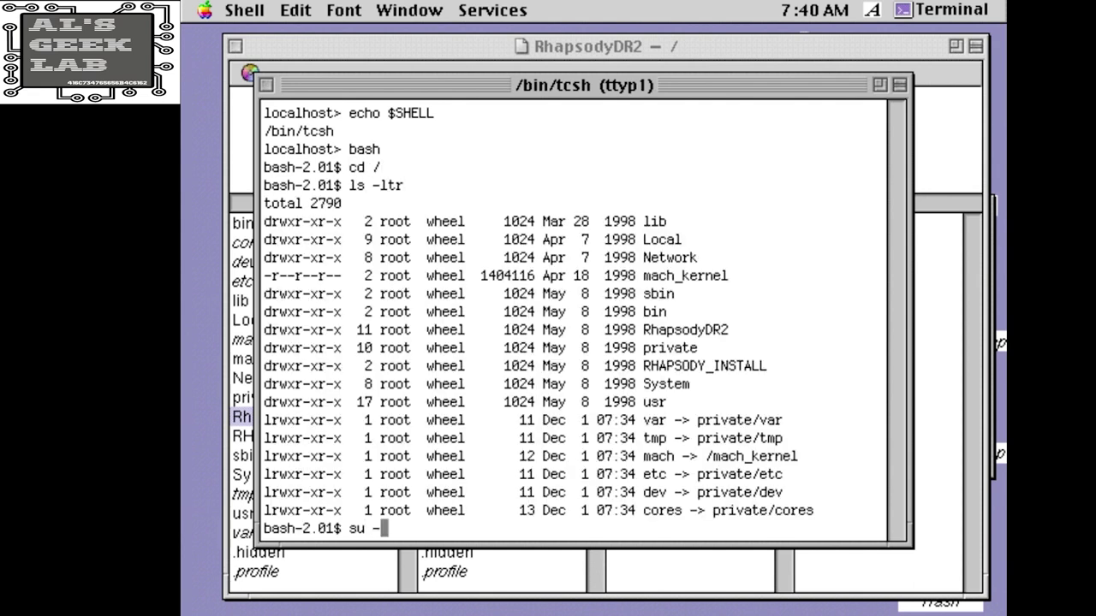
key("Return")
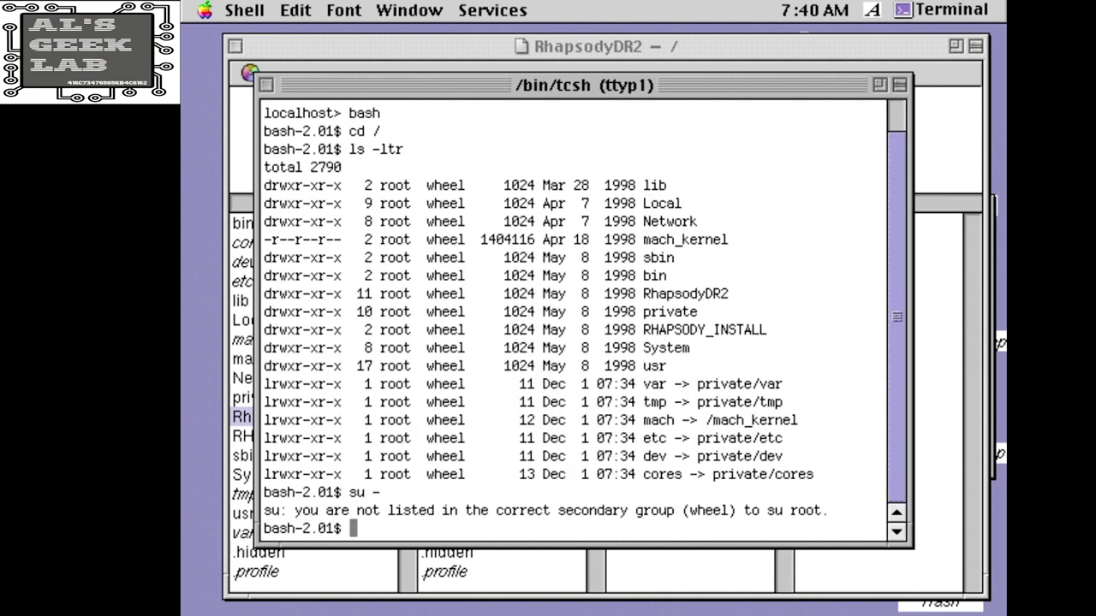
type("sudo")
key("Return")
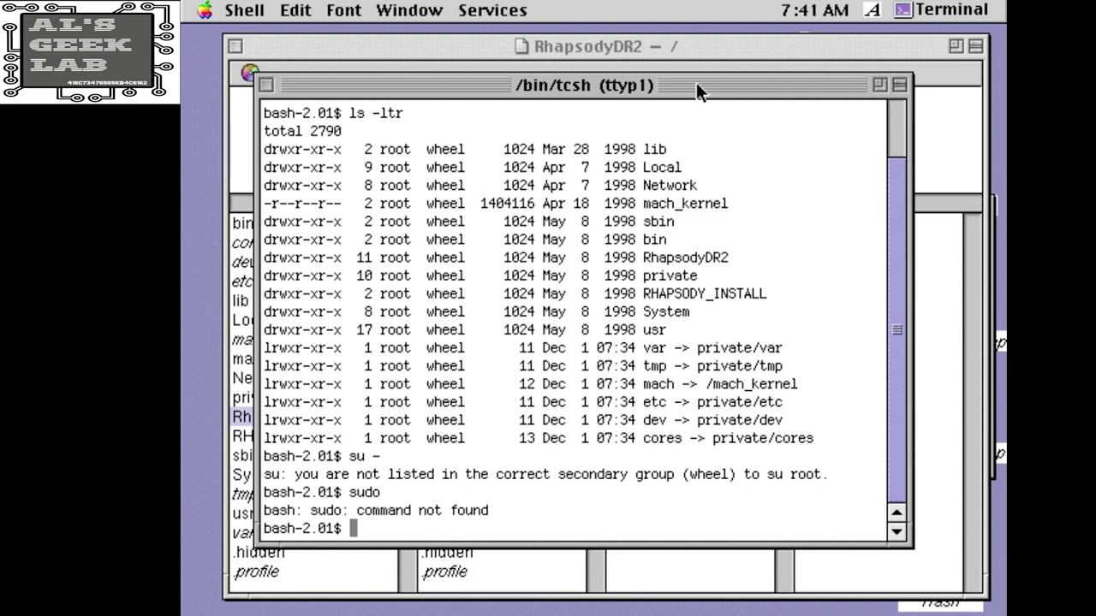
left_click_drag(696, 82, 707, 92)
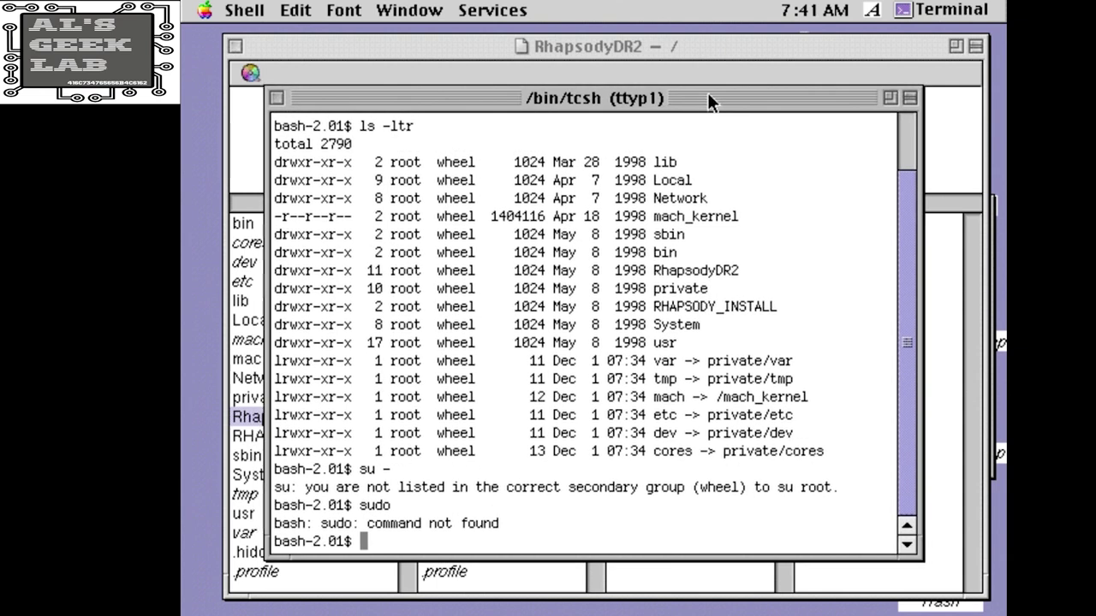
left_click(281, 96)
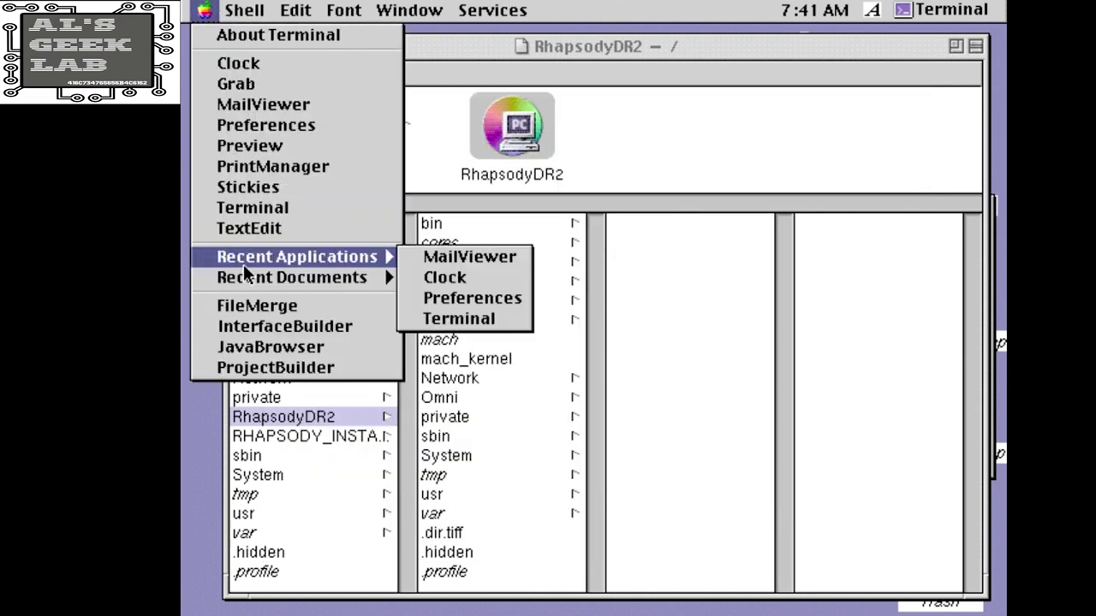
Launch JavaBrowser and display the StandardClassLoader class of the com.apple.misc package
mouse_move(233, 276)
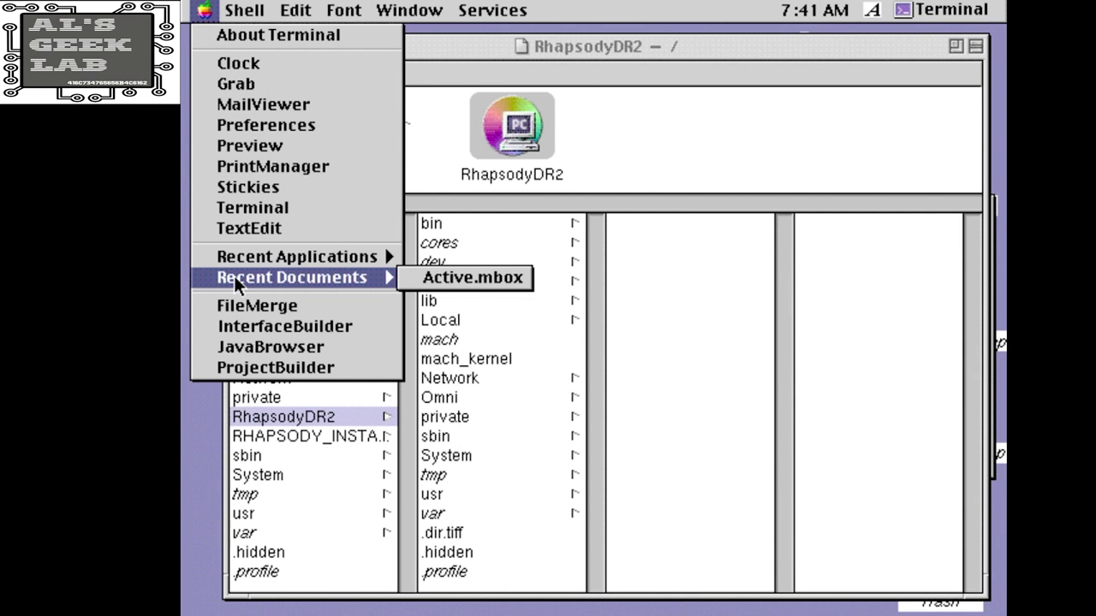
left_click(248, 350)
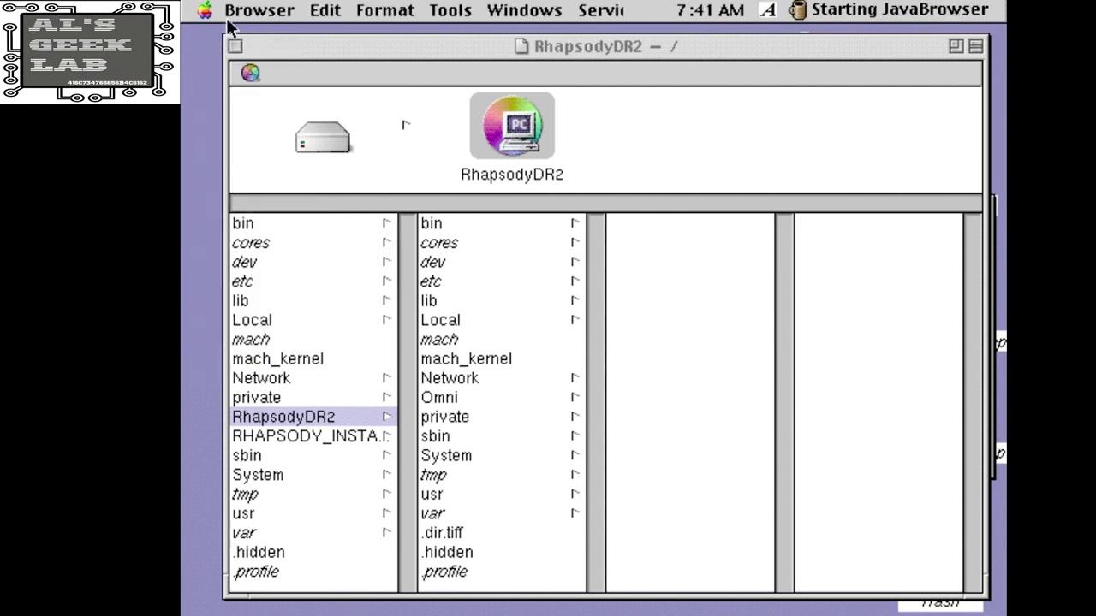
left_click(243, 100)
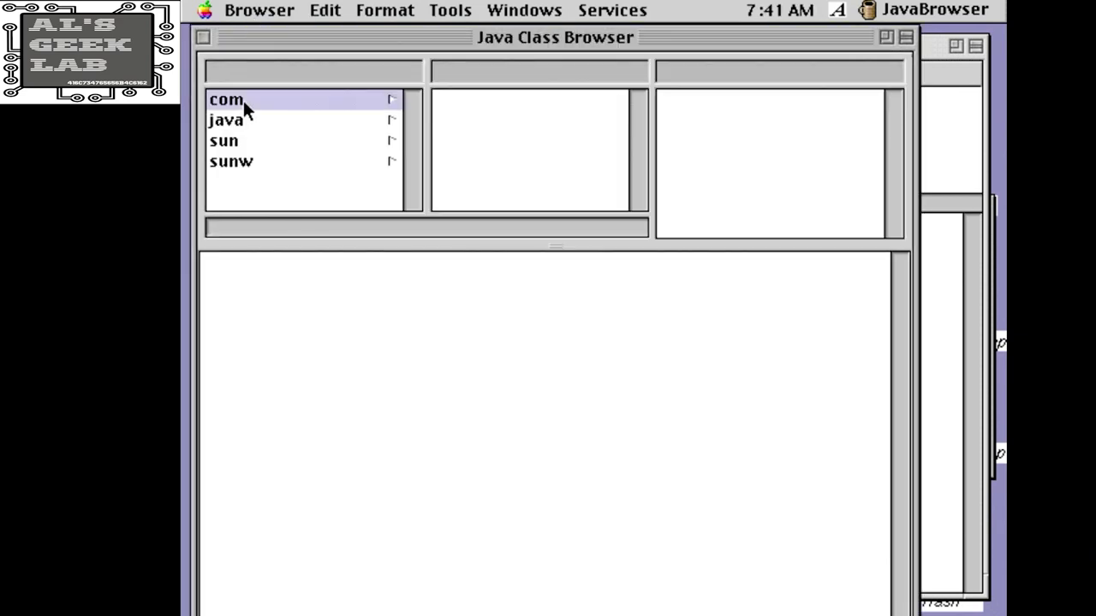
left_click(238, 115)
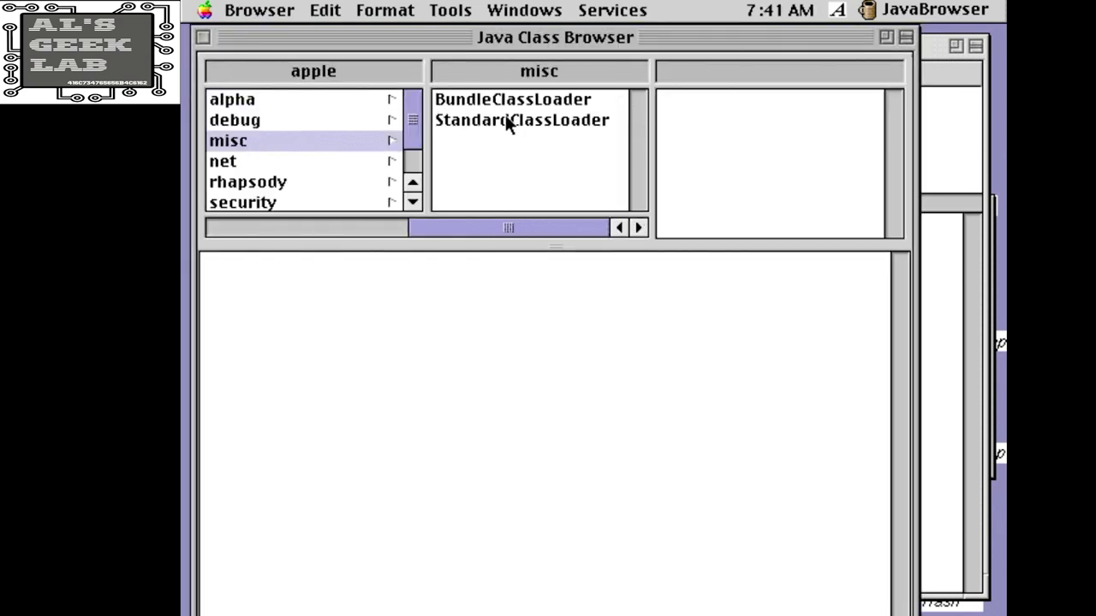
left_click(506, 119)
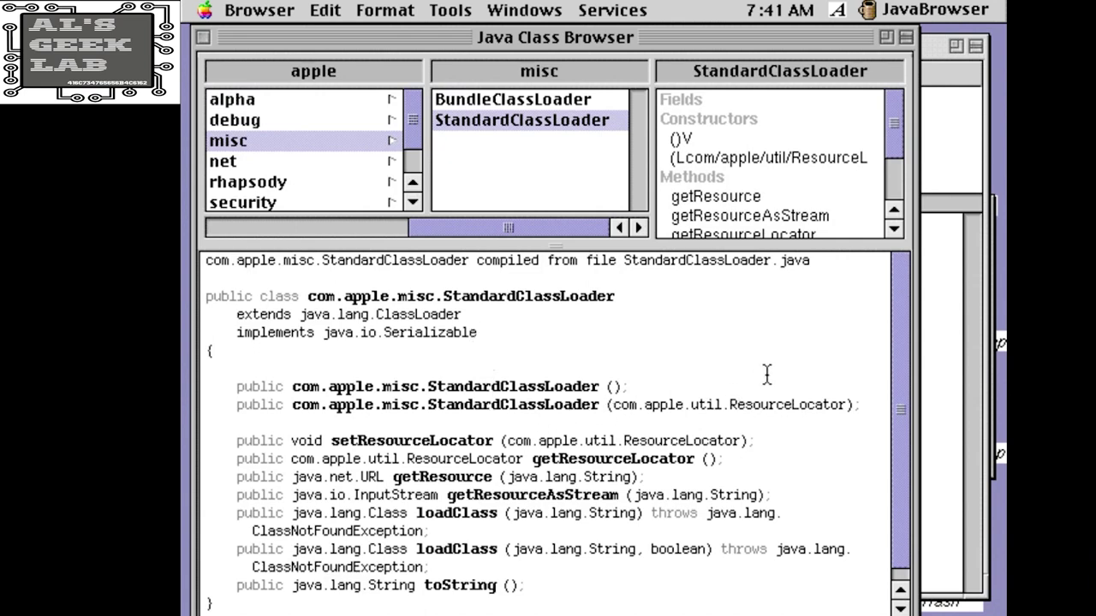
Examine the StandardClassLoader declaration and the remaining com.apple packages, and leave JavaBrowser for the Workspace Manager
left_click_drag(900, 409, 891, 457)
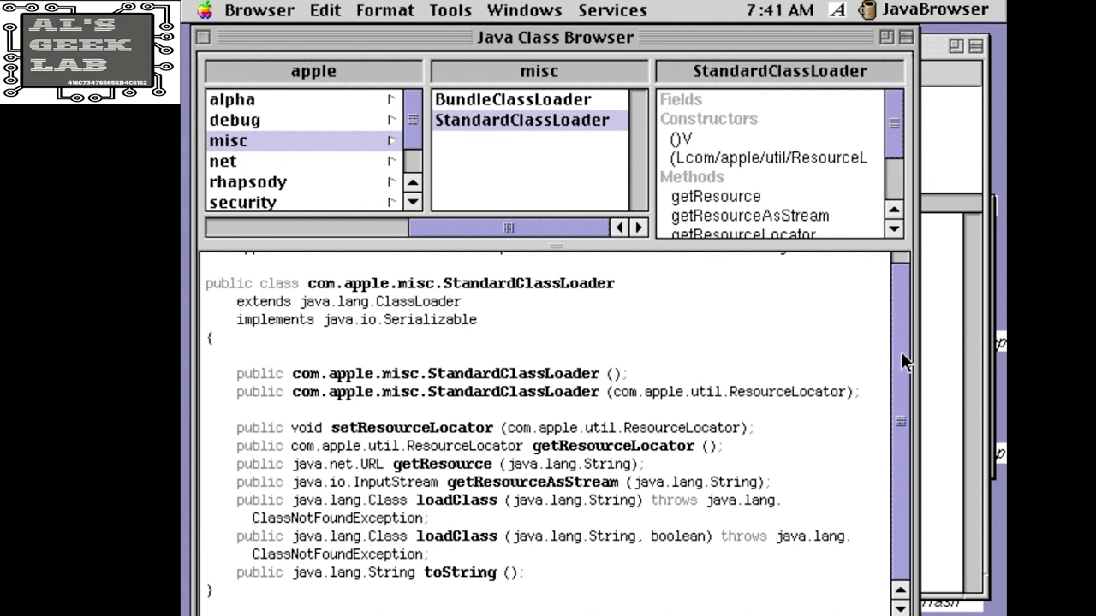
left_click_drag(901, 352, 897, 309)
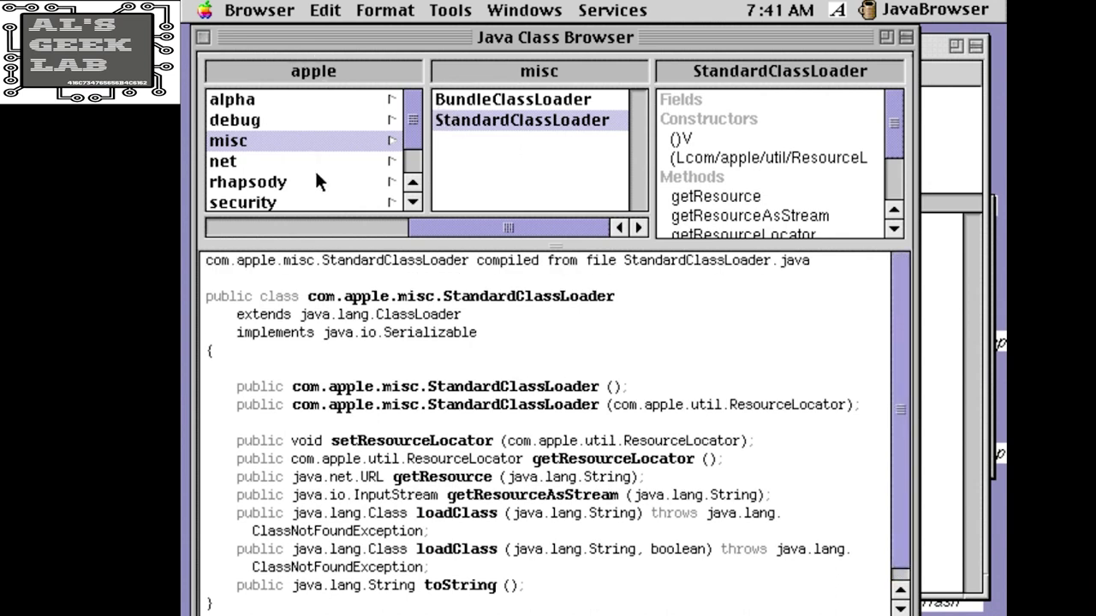
left_click_drag(403, 118, 406, 214)
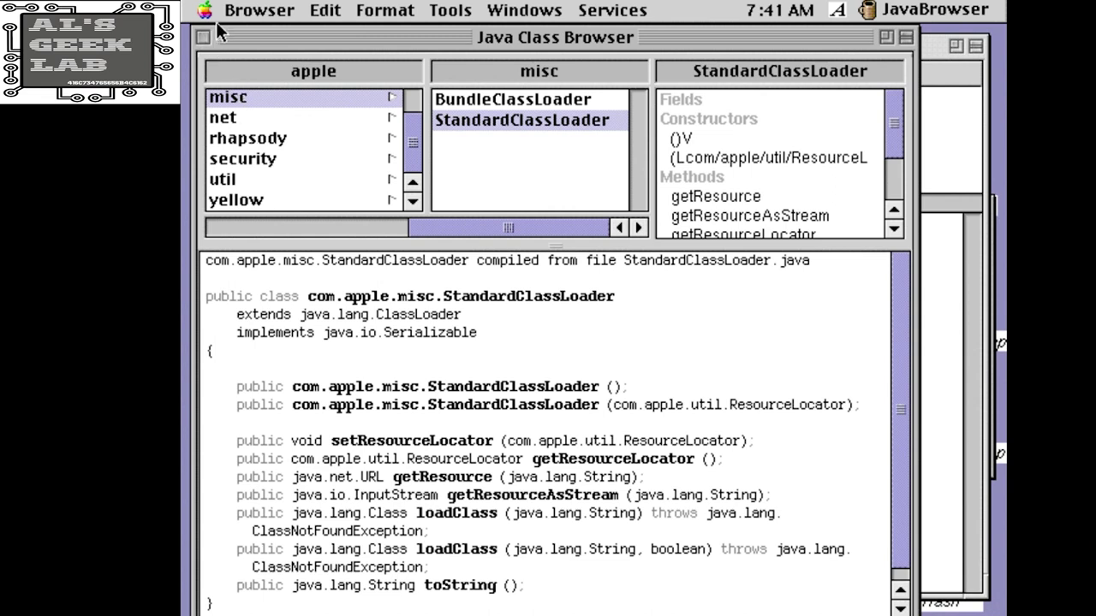
left_click(231, 21)
left_click(241, 138)
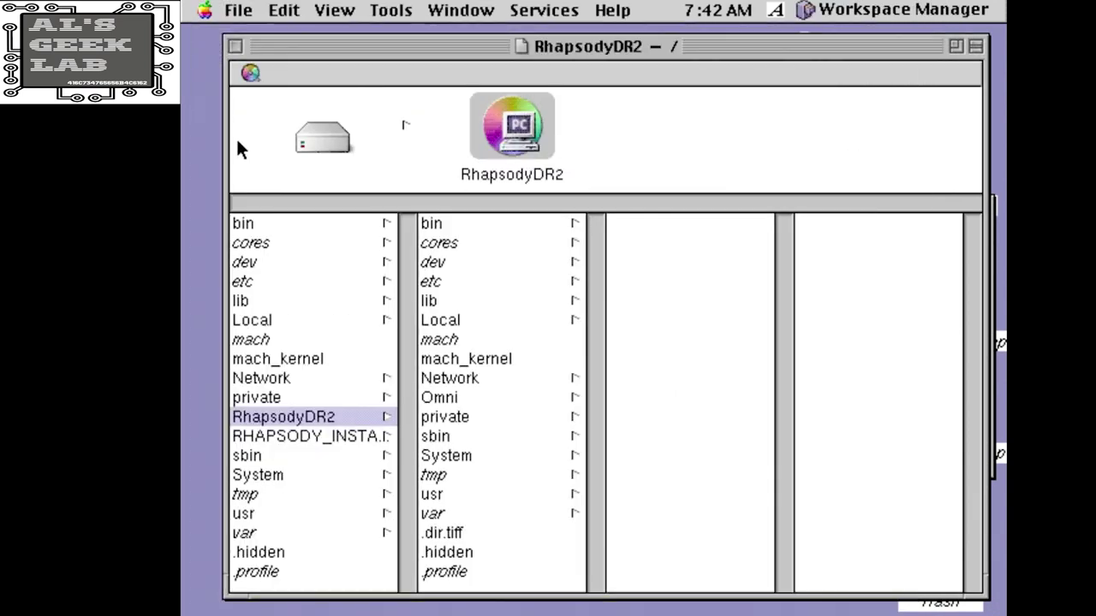
Launch ProjectBuilder and move its Rhapsody Developer Documentation window fully into view
left_click(206, 11)
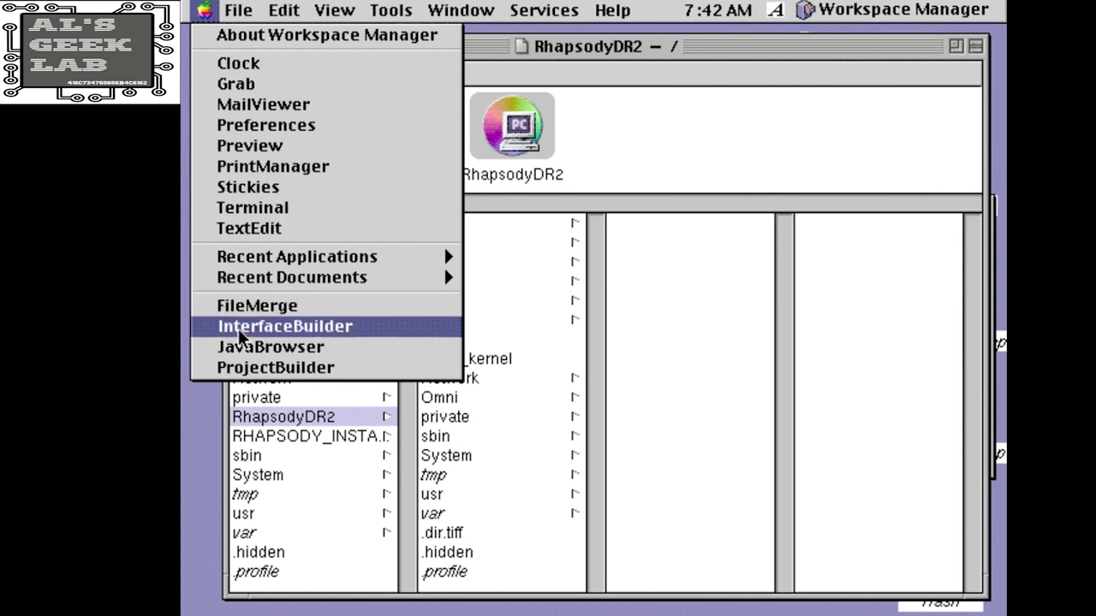
left_click(257, 367)
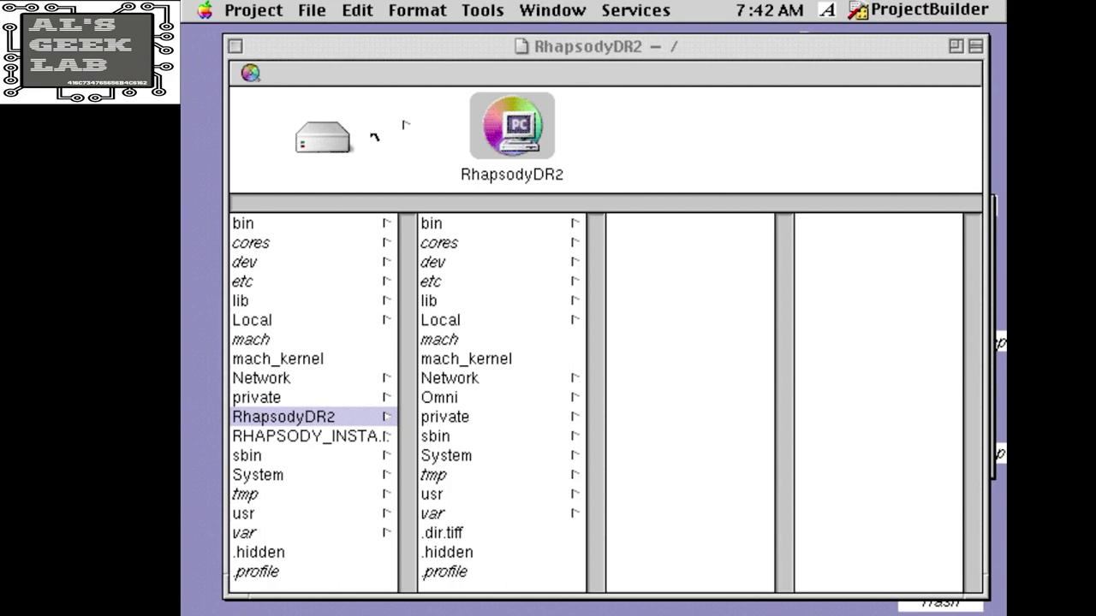
left_click_drag(740, 44, 437, 44)
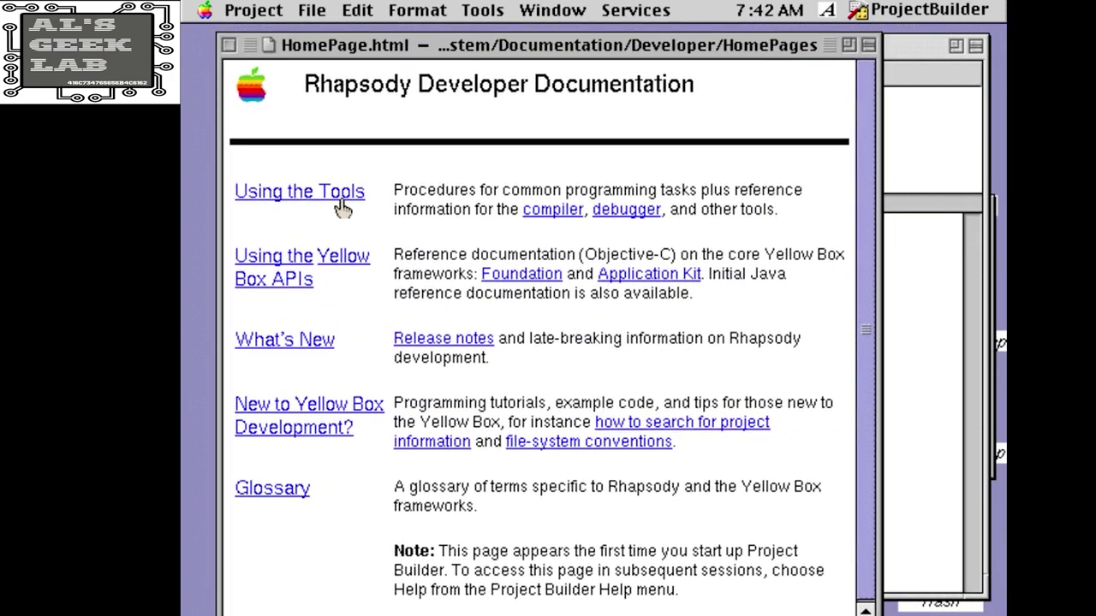
Open the Using the Tools documentation page, close the home page, and move the Tools window into view
left_click(341, 203)
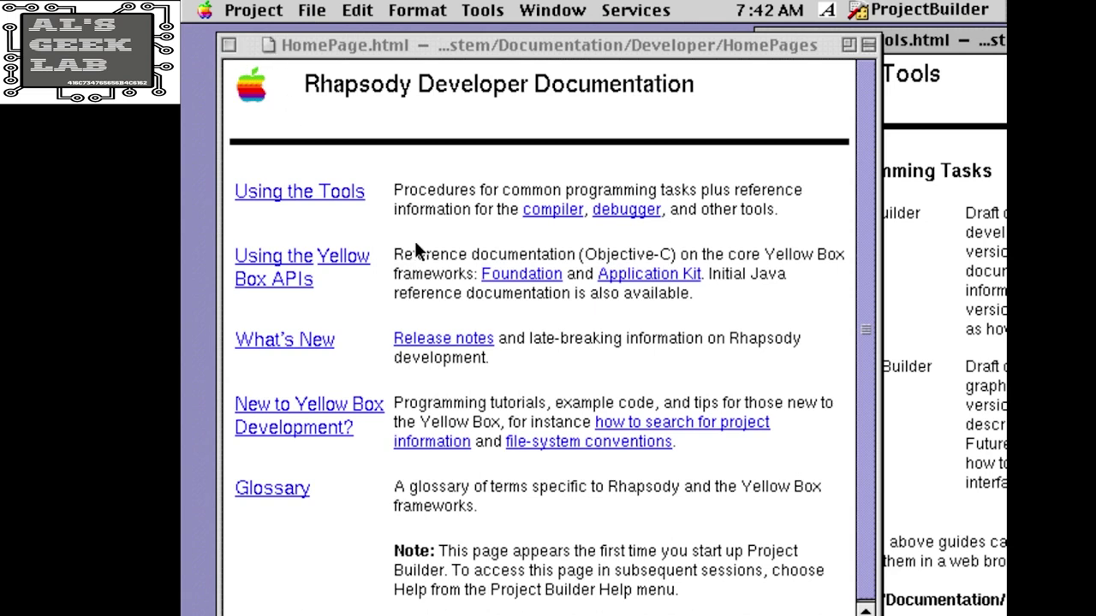
left_click(228, 46)
left_click_drag(984, 44, 437, 47)
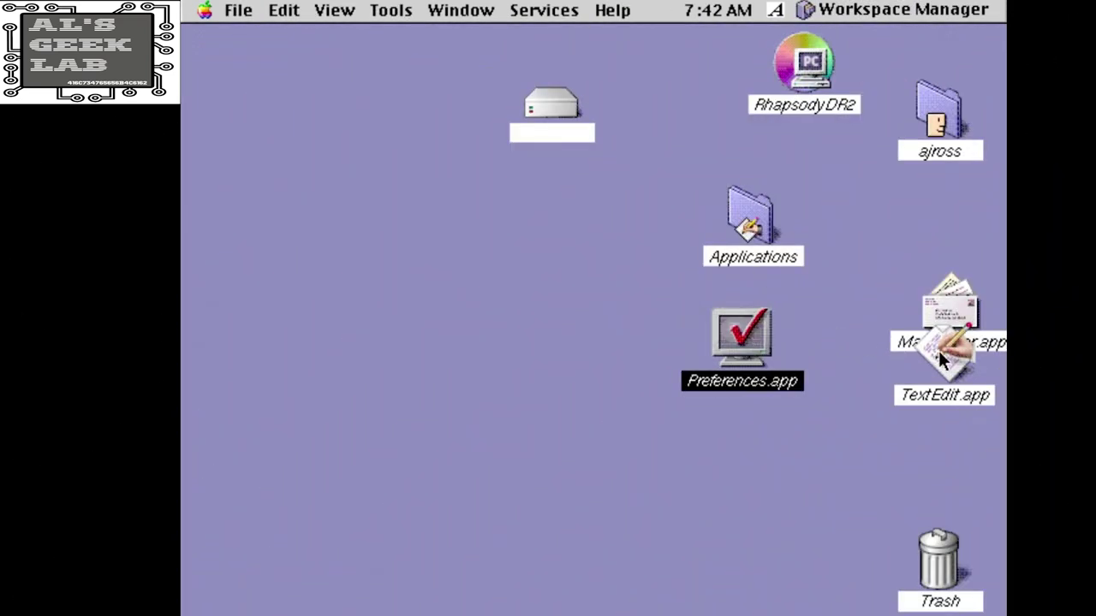
Place the TextEdit icon above MailViewer on the desktop and open the Monitor settings in Preferences
left_click_drag(935, 351, 940, 199)
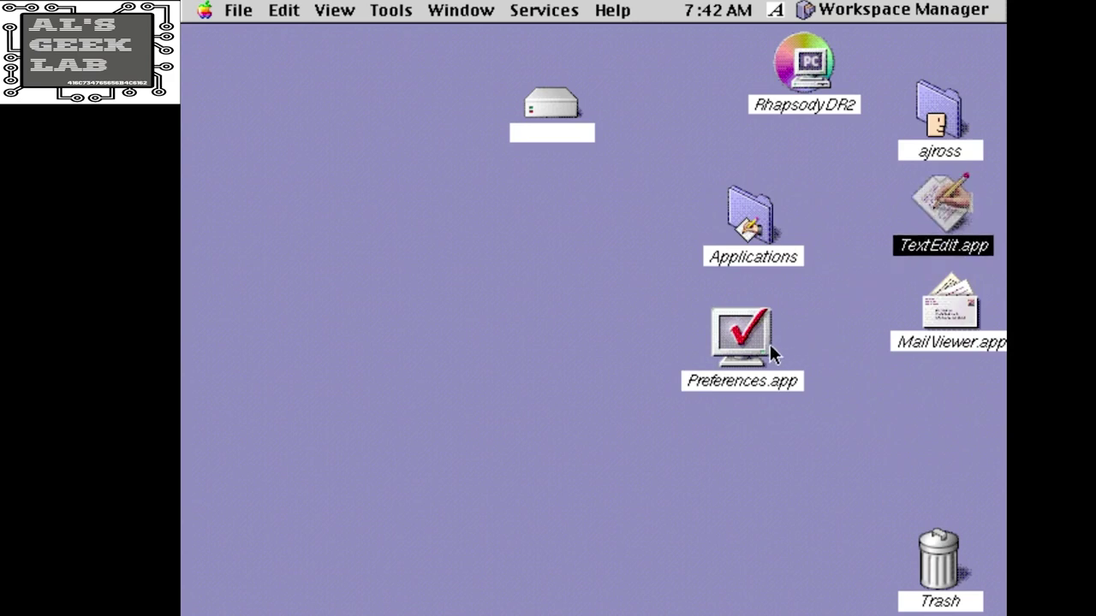
left_click(739, 345)
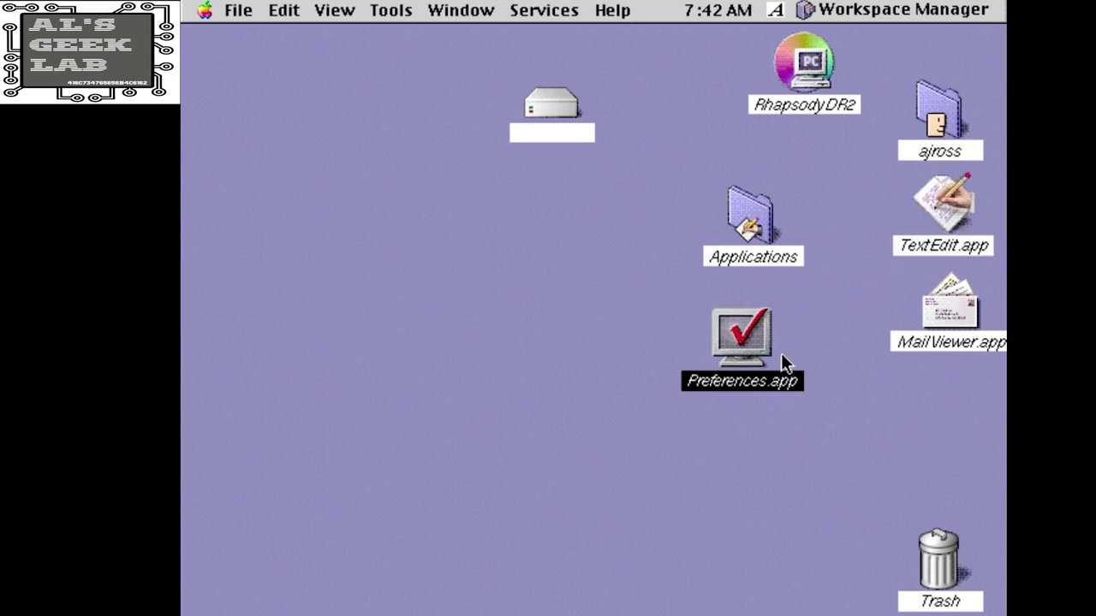
double_click(737, 331)
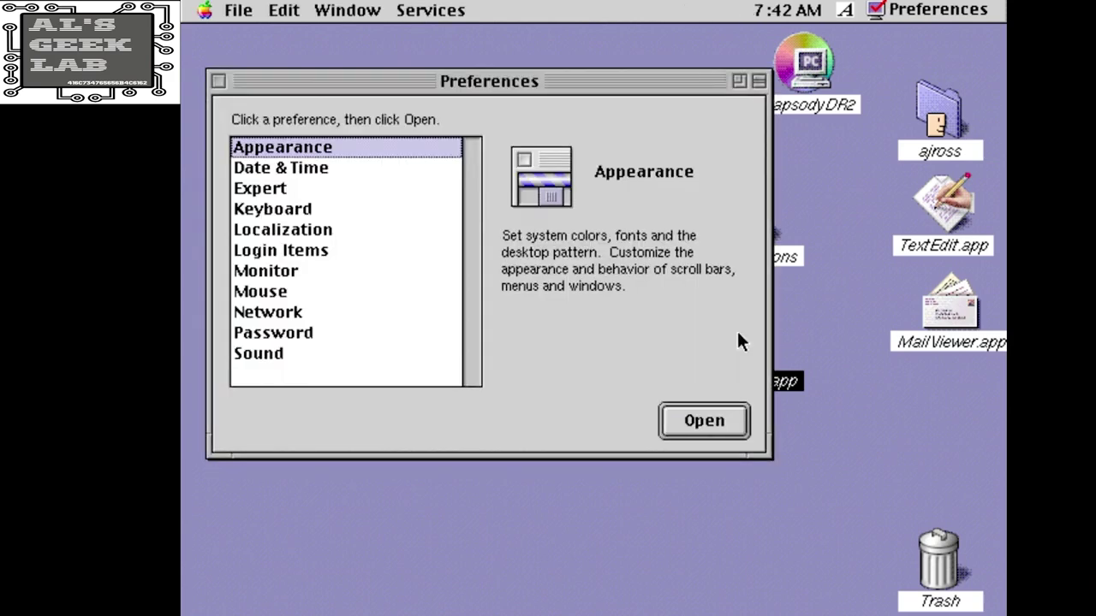
left_click(294, 272)
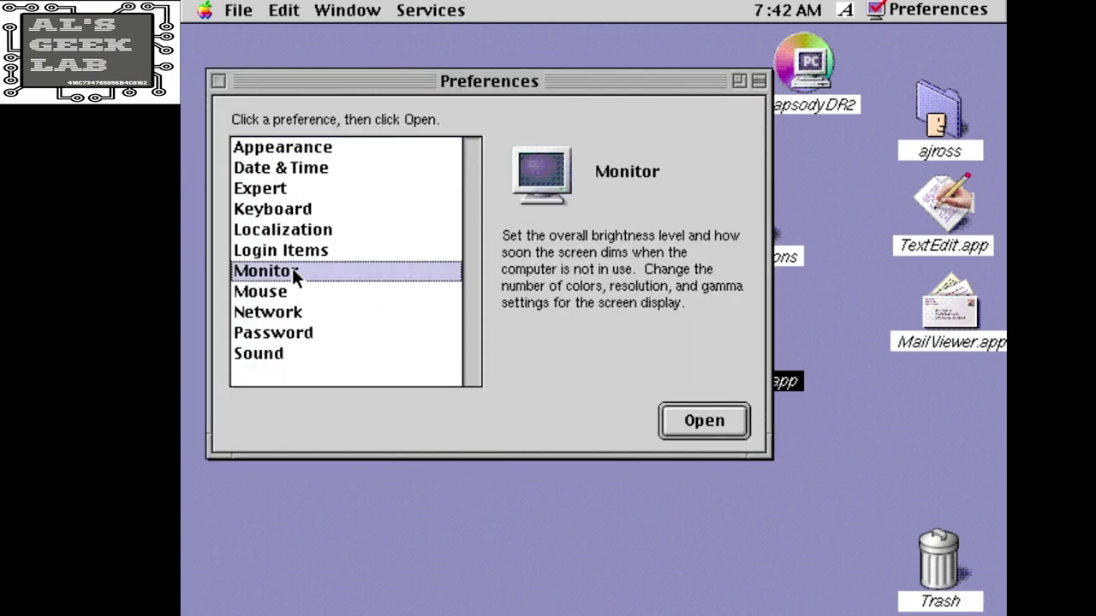
left_click(694, 423)
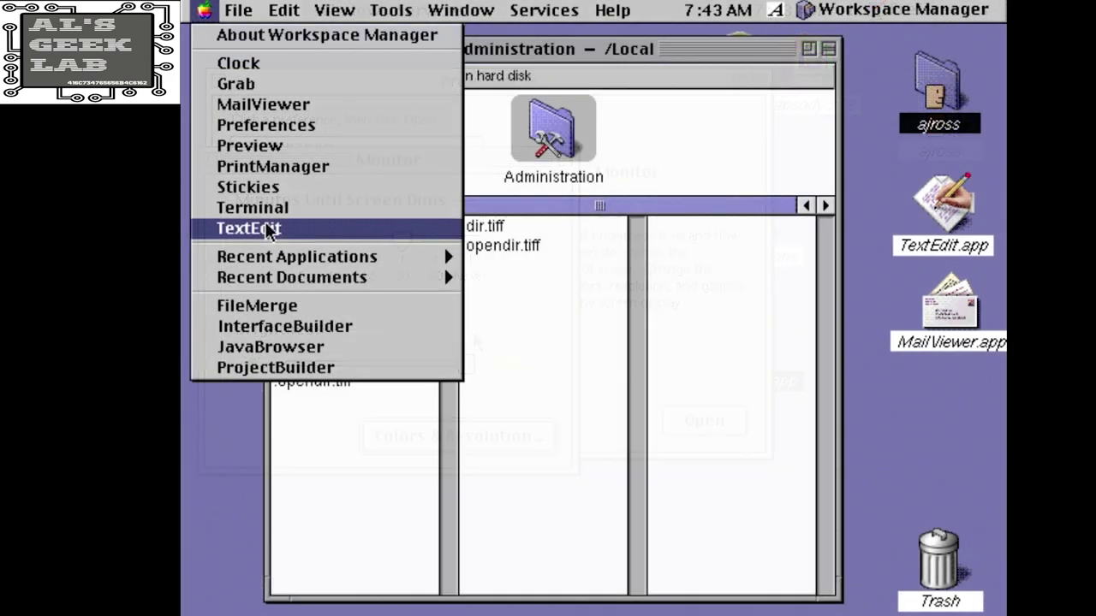
Launch TextEdit, view its About information, and close the About window
left_click(267, 229)
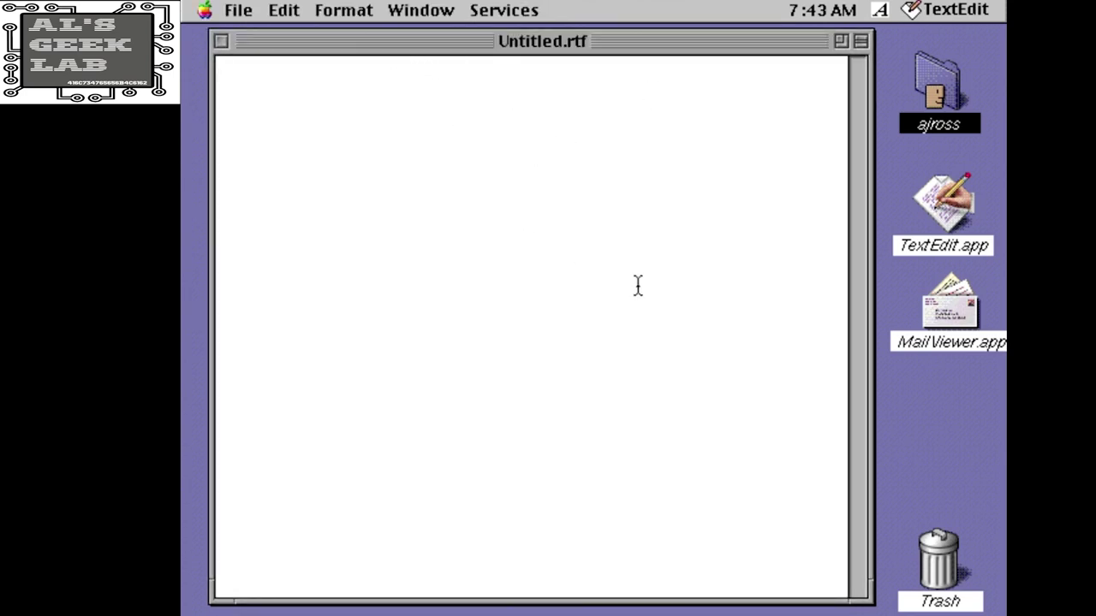
left_click(205, 10)
left_click(218, 38)
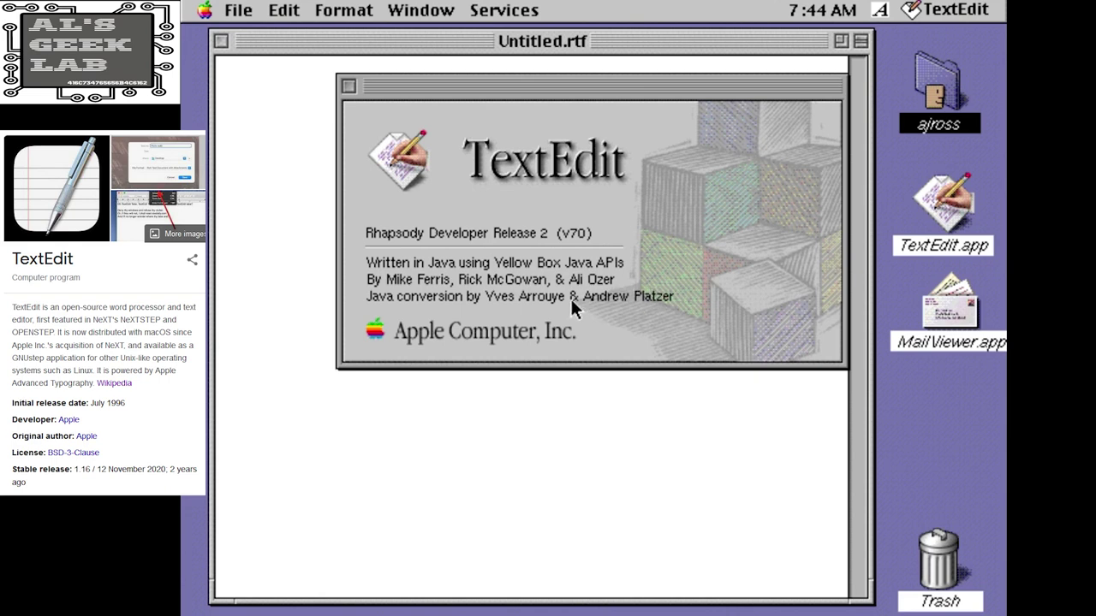
left_click_drag(617, 93, 556, 96)
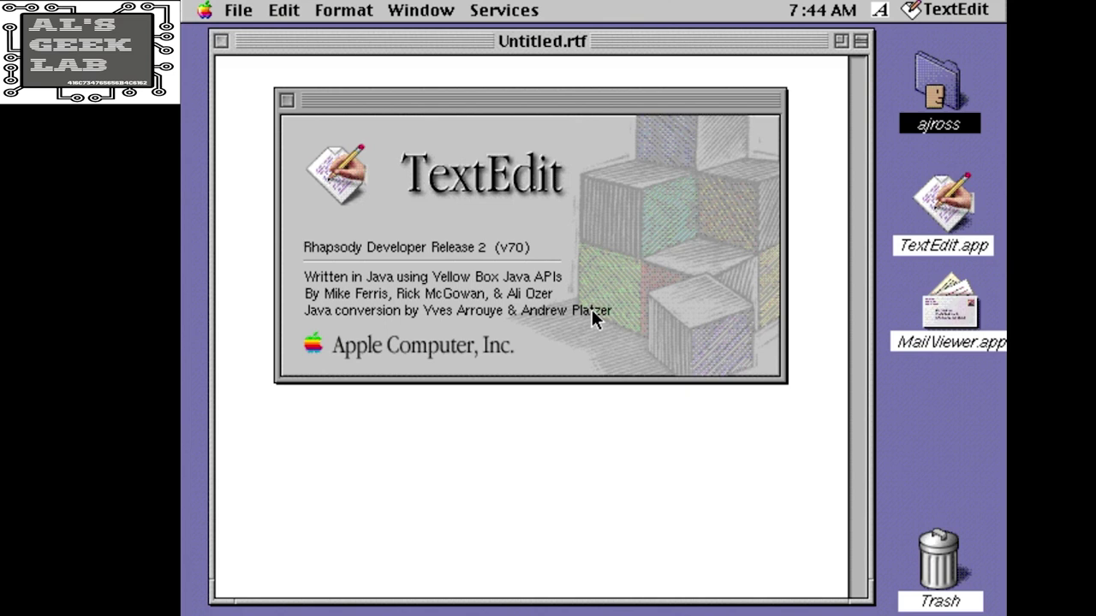
left_click(288, 101)
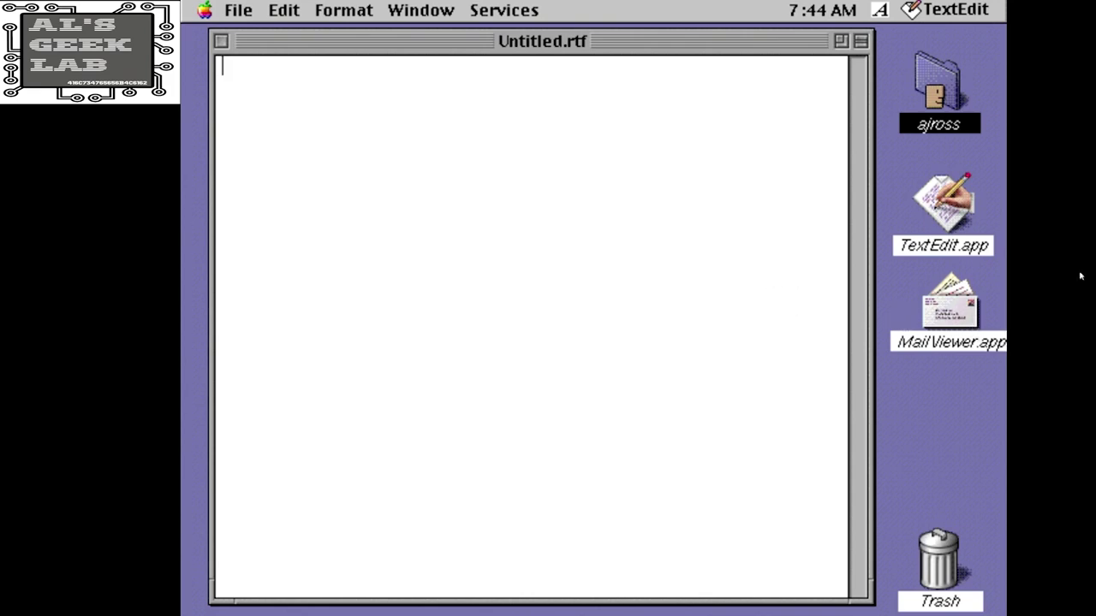
Show the Processes window and inspect the running Workspace Manager, TextEdit and Terminal applications
left_click(946, 10)
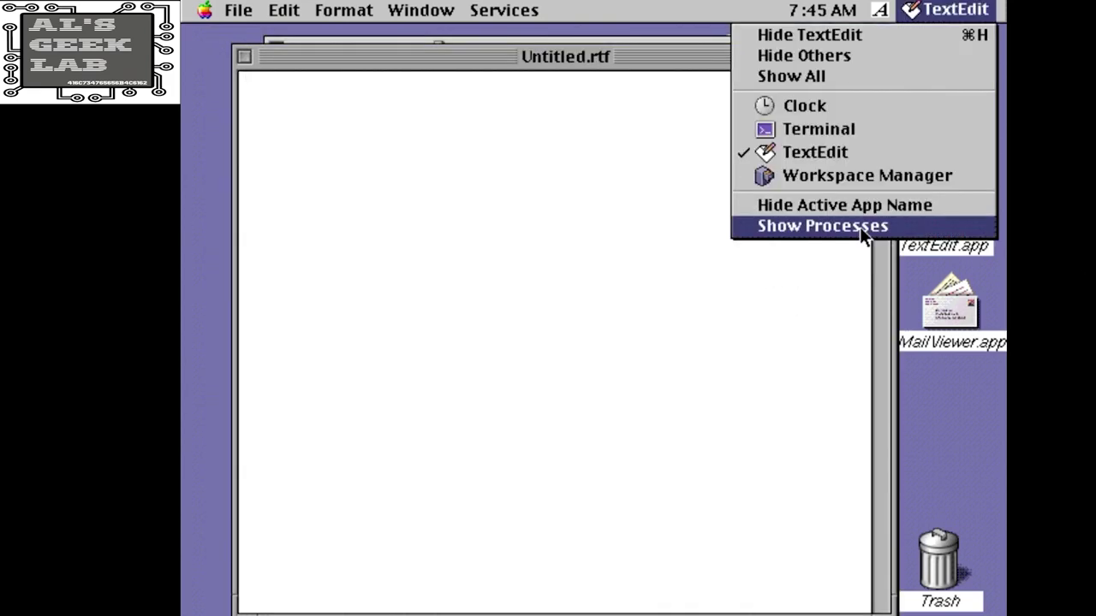
left_click(859, 227)
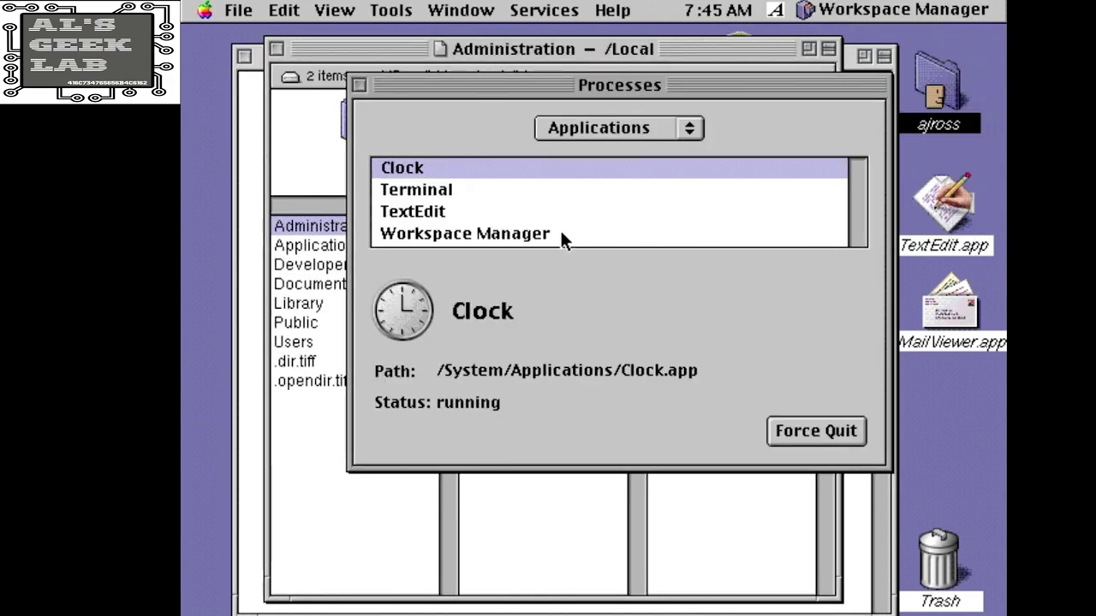
mouse_move(613, 127)
left_mouse_down()
mouse_move(613, 141)
mouse_move(613, 109)
left_mouse_up()
left_click(466, 231)
left_click(440, 211)
left_click(445, 190)
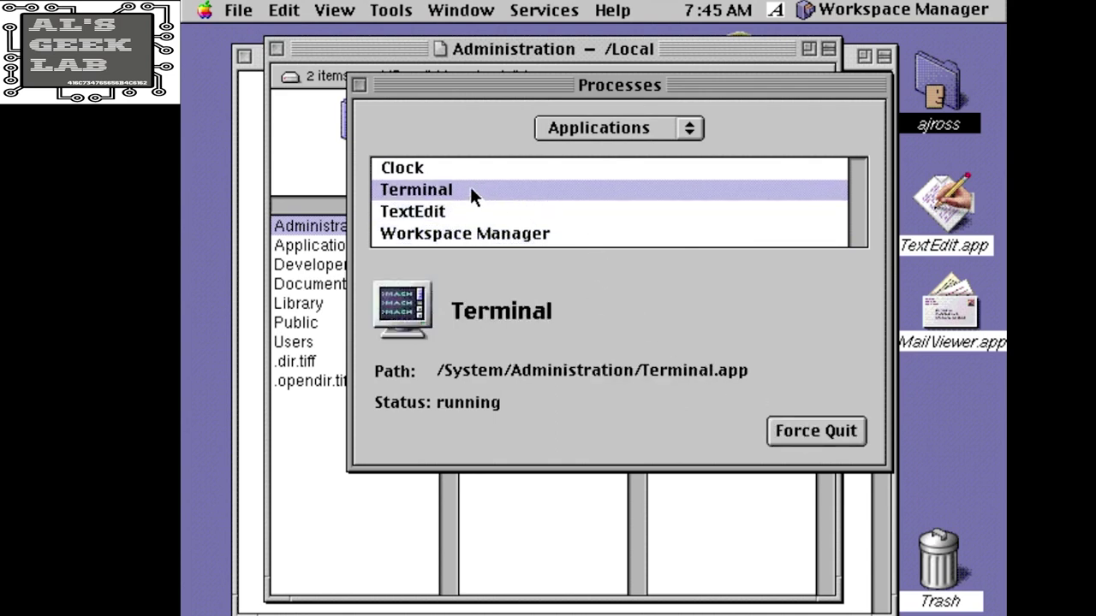
Force TextEdit to quit and close the Processes window
left_click(433, 216)
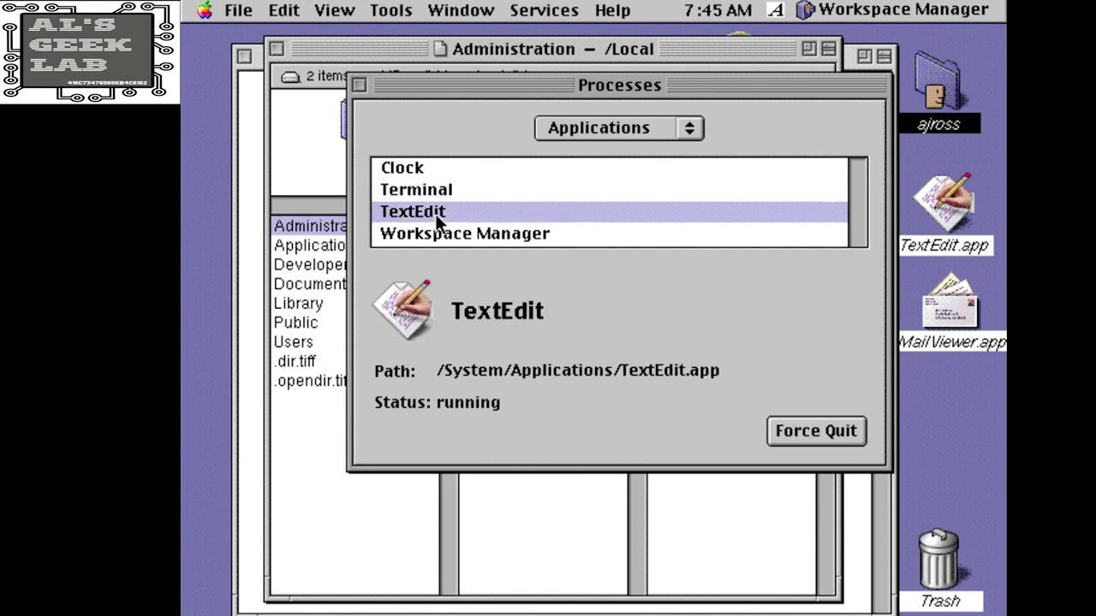
left_click(792, 437)
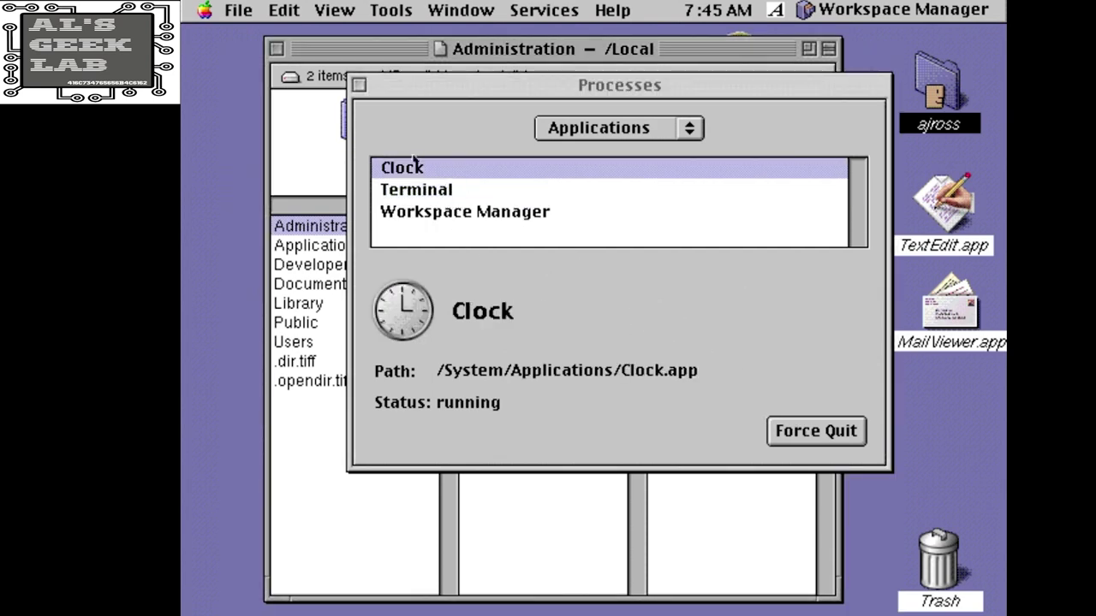
key("super+w")
Tear off the Help menu onto the desktop and shift the Administration window aside
left_click_drag(622, 17, 730, 36)
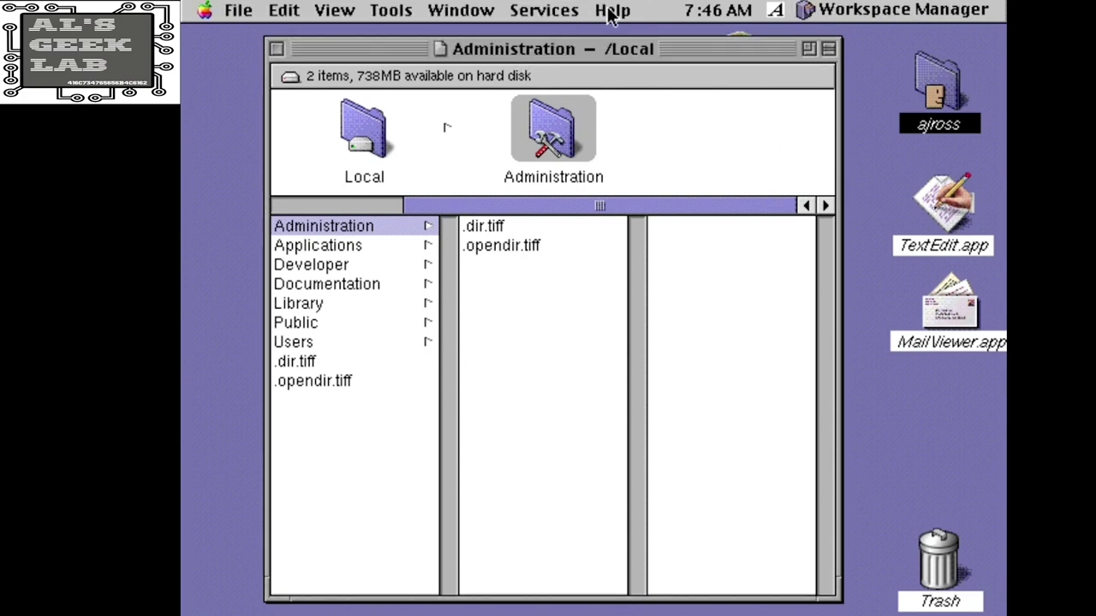
left_click(612, 10)
left_click_drag(629, 47, 994, 113)
left_click_drag(727, 54, 537, 143)
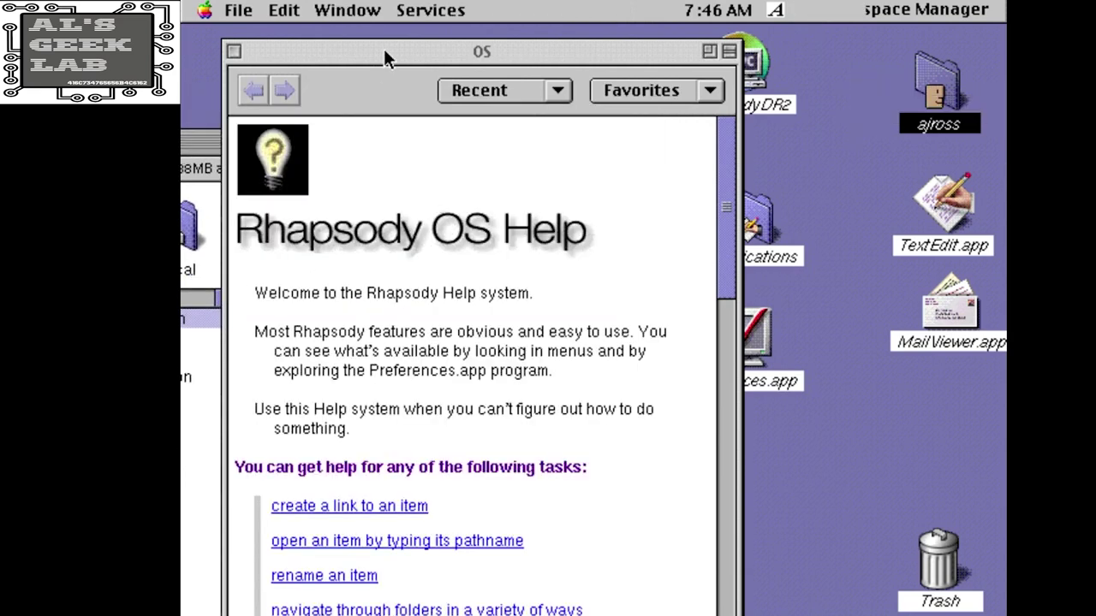
Close the Rhapsody OS Help window, and reposition the floating Help menu near the Trash and the Administration window near the menu bar
left_click(233, 52)
left_click(453, 142)
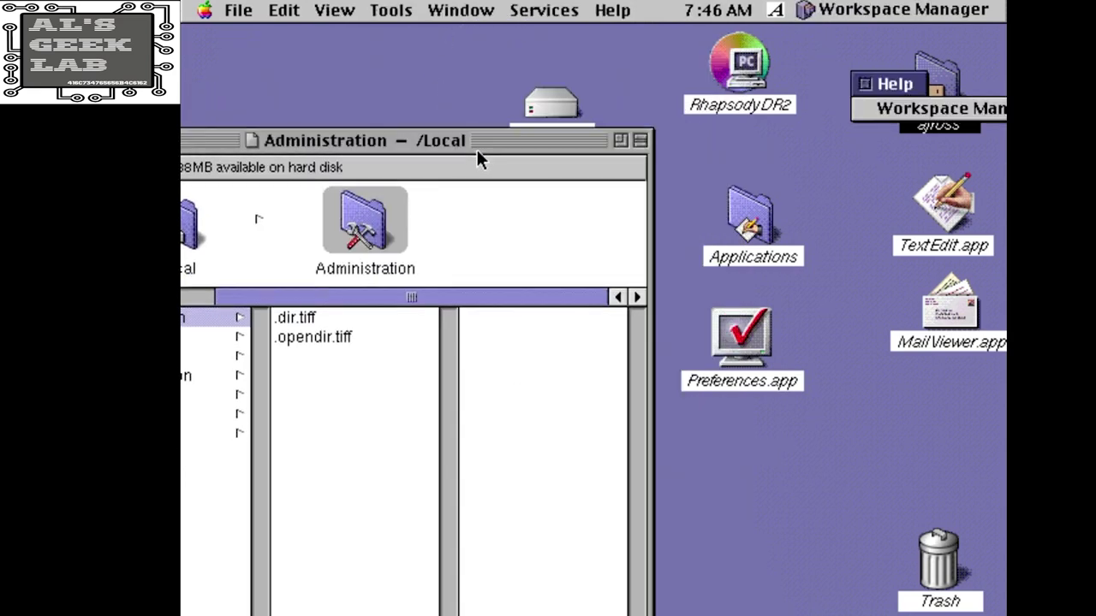
left_click_drag(899, 90, 651, 63)
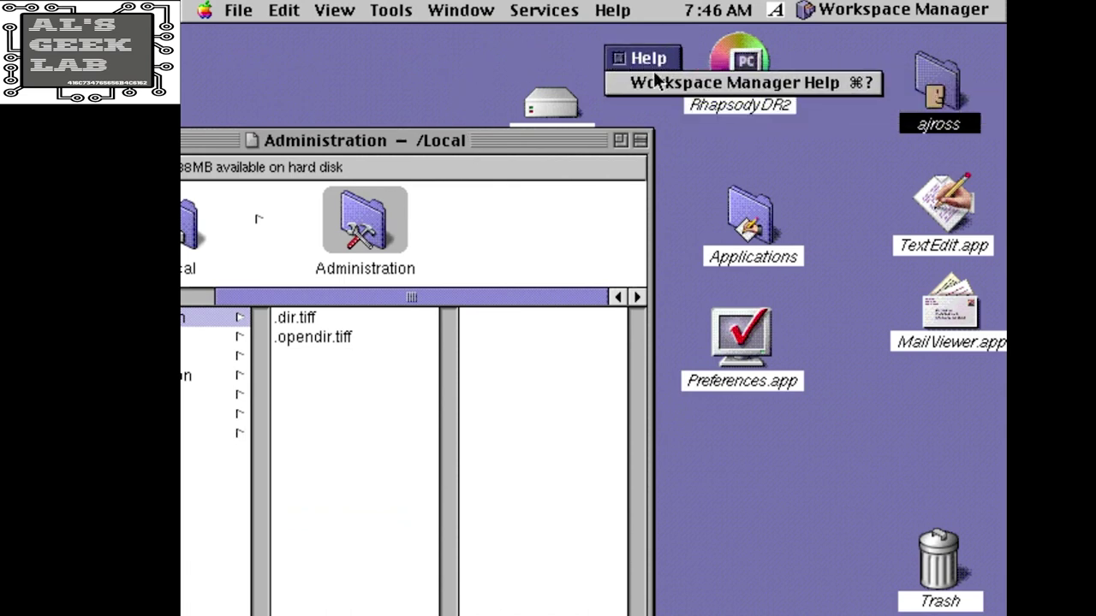
left_click(618, 10)
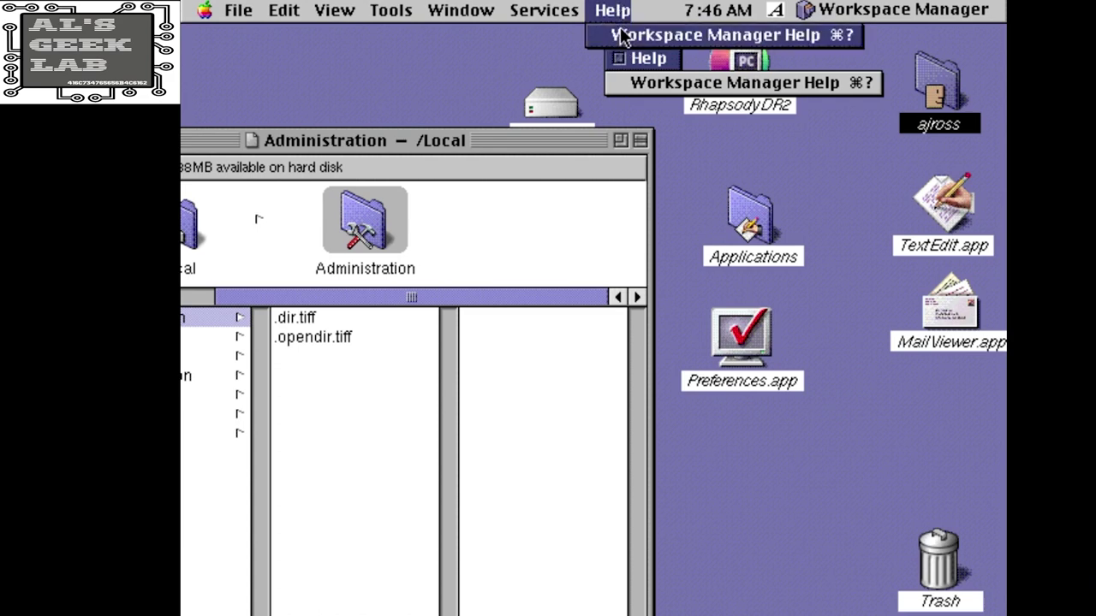
left_click(665, 130)
left_click_drag(651, 59, 779, 461)
left_click_drag(552, 151, 714, 46)
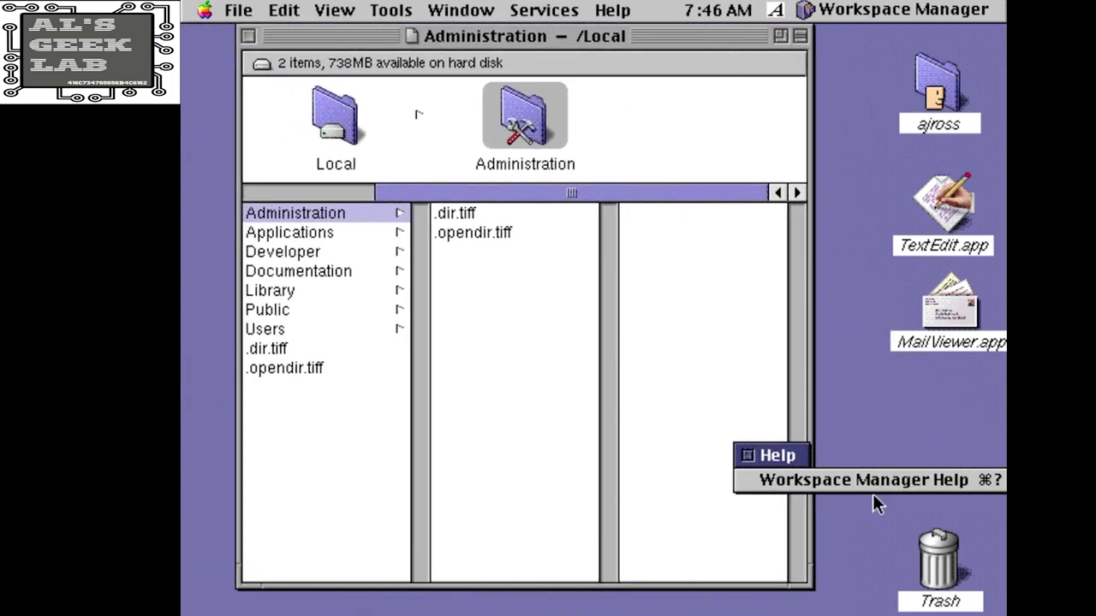
Open Workspace Manager Help from the floating Help menu, and close both the help window and the floating menu
left_click(876, 484)
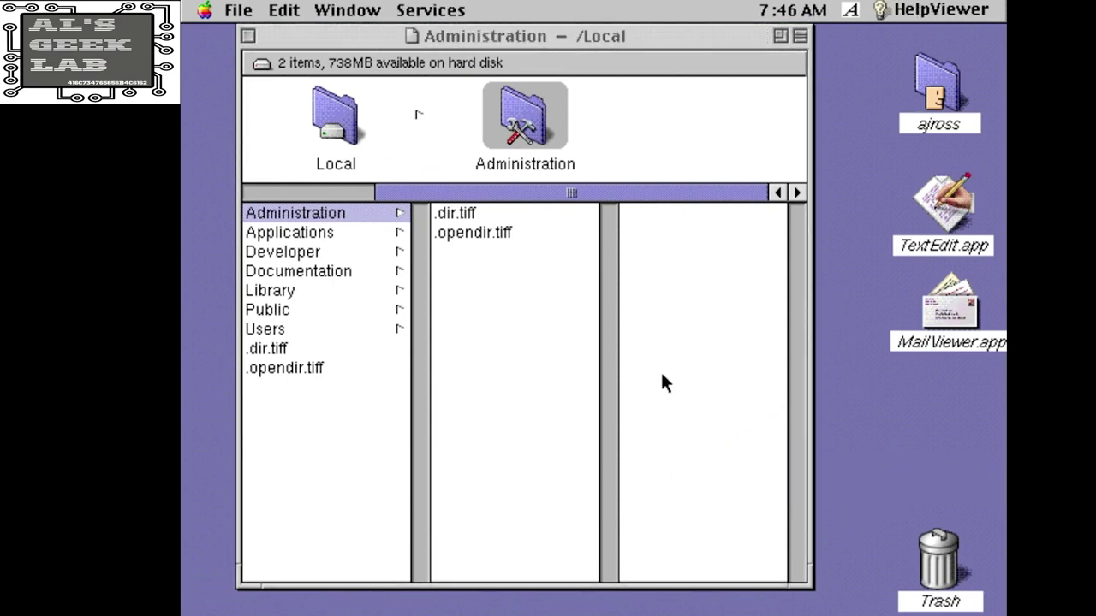
left_click(228, 51)
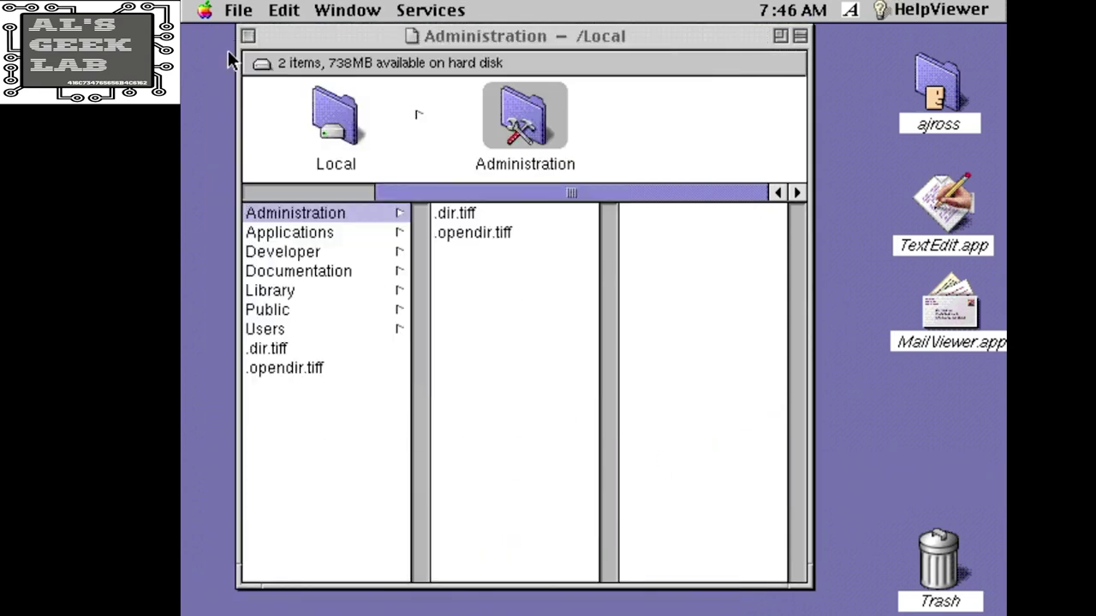
left_click(300, 37)
left_click(747, 456)
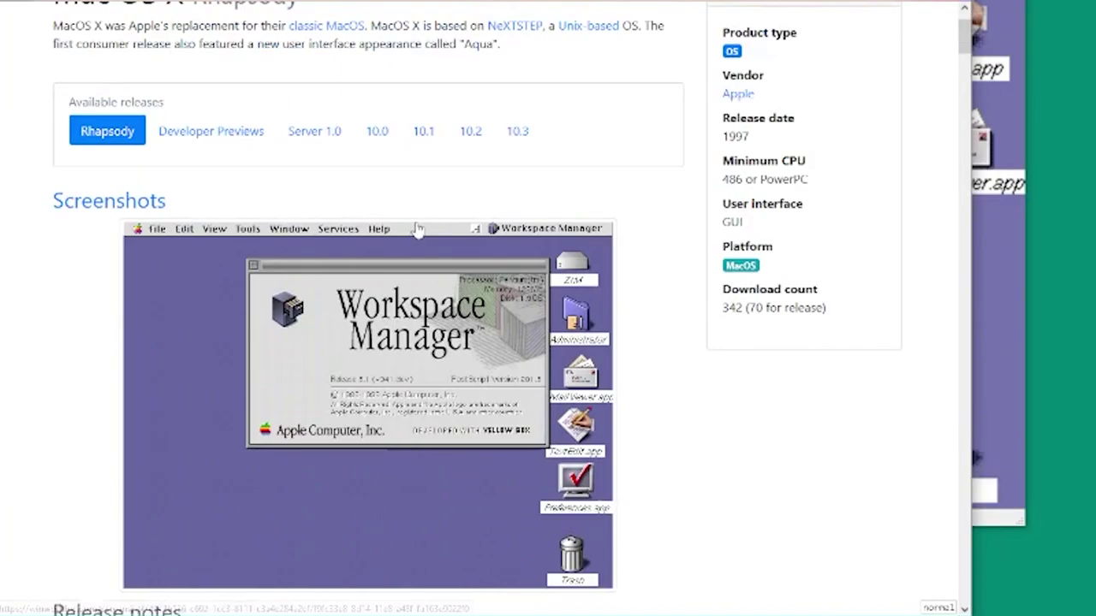
Examine the release notes, downloads, comments and release information on the WinWorld Mac OS X Rhapsody page in the browser
scroll(391, 225, "up", 1)
scroll(391, 225, "down", 3)
scroll(241, 208, "up", 3)
scroll(243, 208, "down", 6)
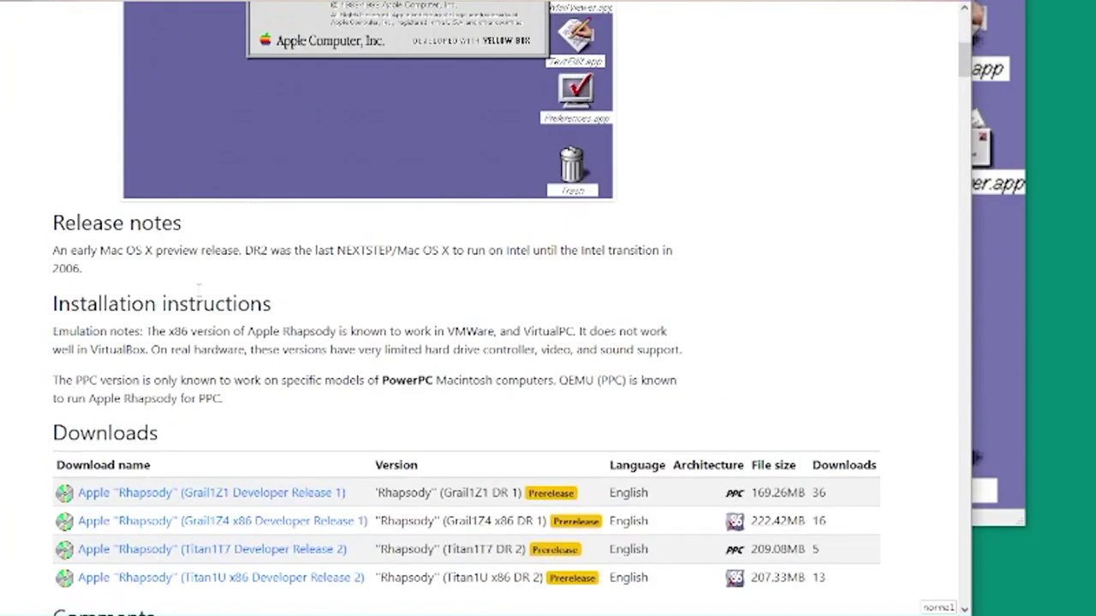
scroll(332, 400, "down", 5)
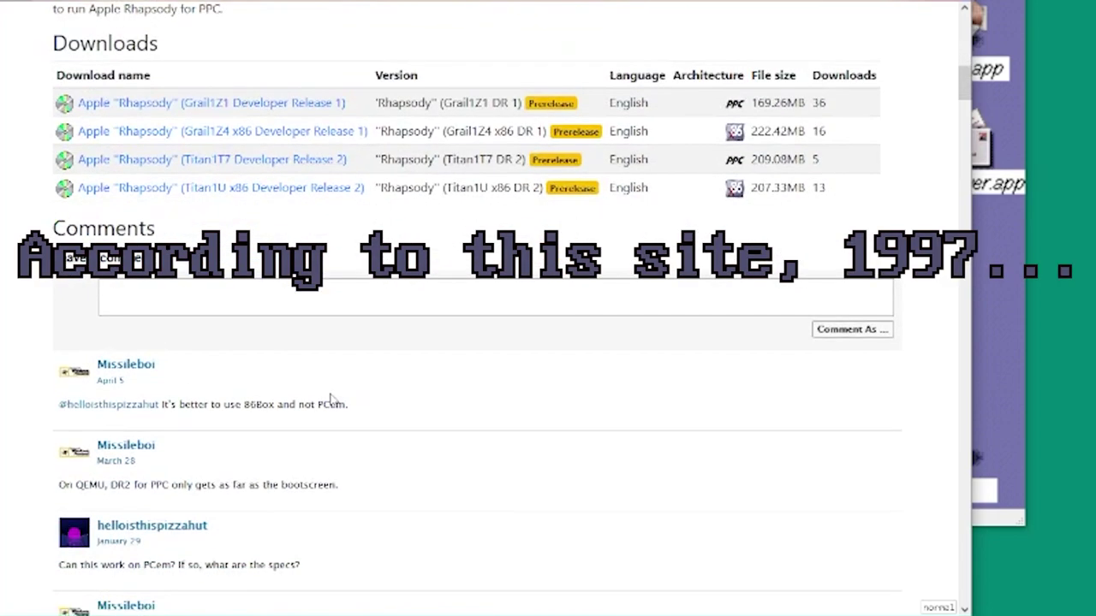
scroll(332, 400, "up", 12)
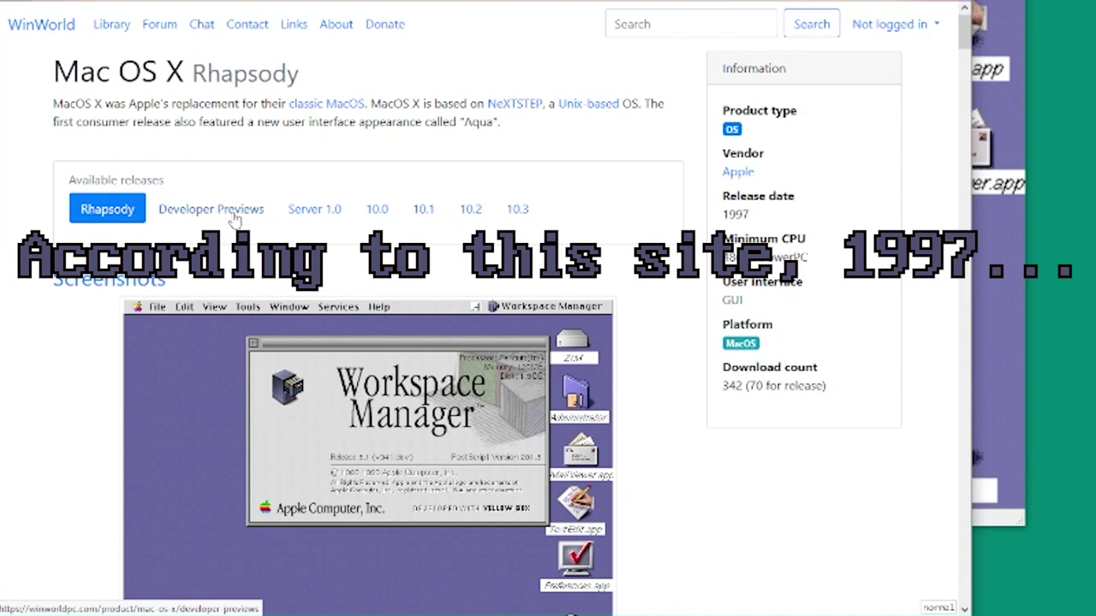
Open the Mac OS X Developer Previews release page, look through it, and highlight its release date
left_click(233, 216)
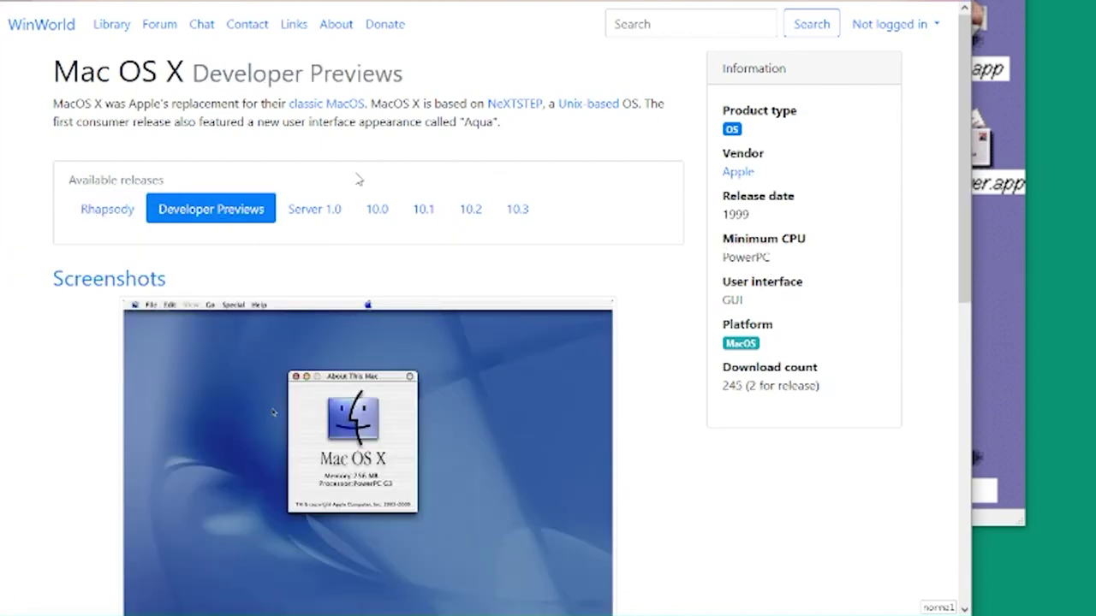
scroll(359, 339, "down", 3)
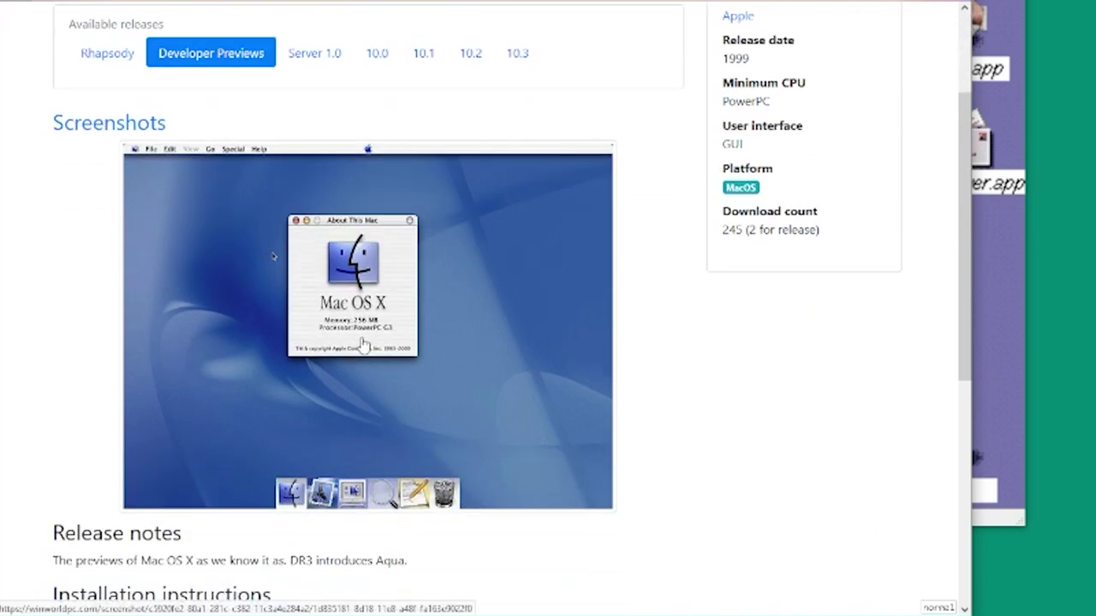
scroll(302, 309, "down", 3)
scroll(302, 304, "down", 5)
scroll(477, 462, "up", 7)
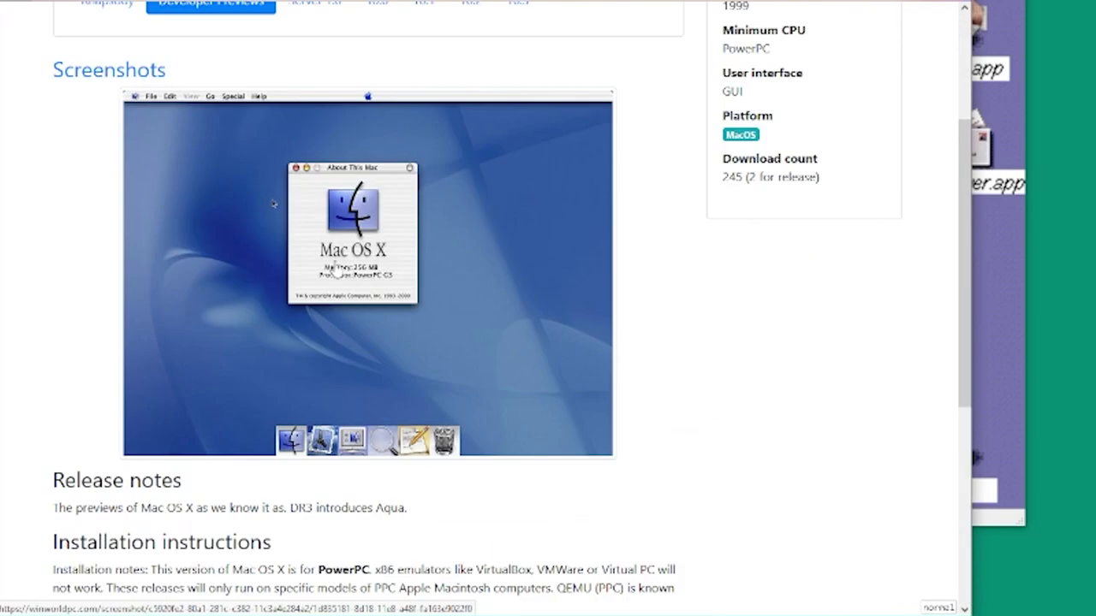
scroll(679, 166, "up", 3)
left_click_drag(750, 214, 724, 224)
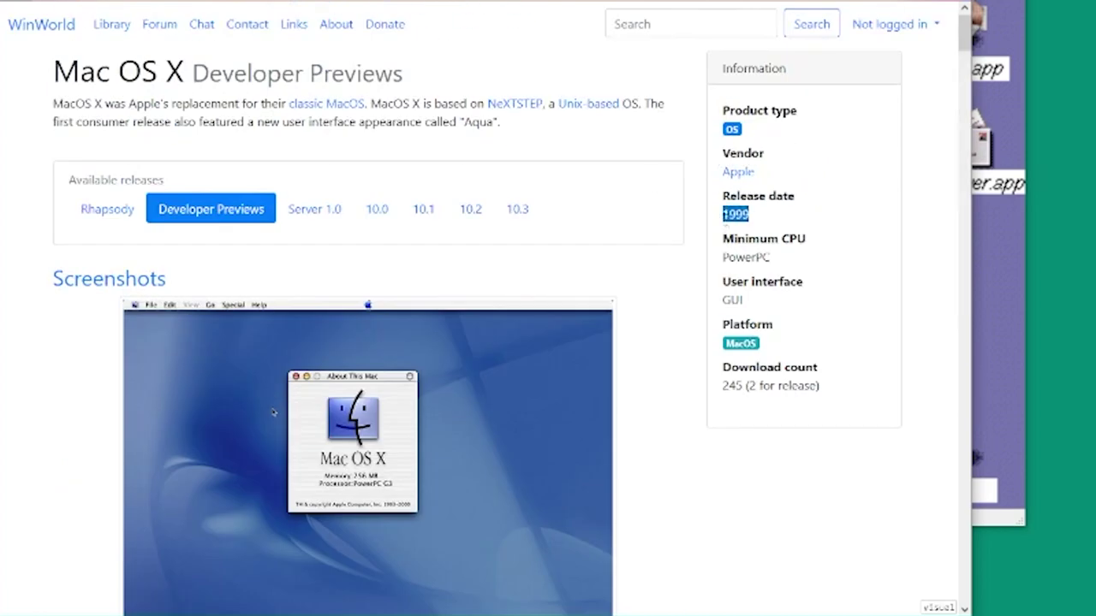
left_click(724, 224)
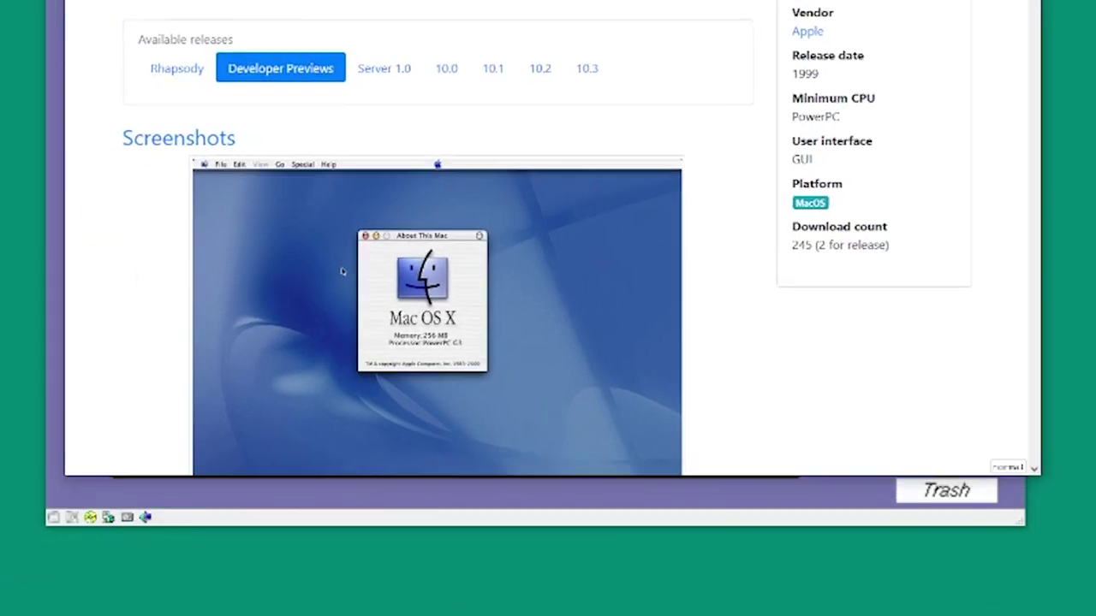
View the Mac OS X DP 3 screenshot on its own page and return to the Developer Previews release page
scroll(993, 224, "down", 2)
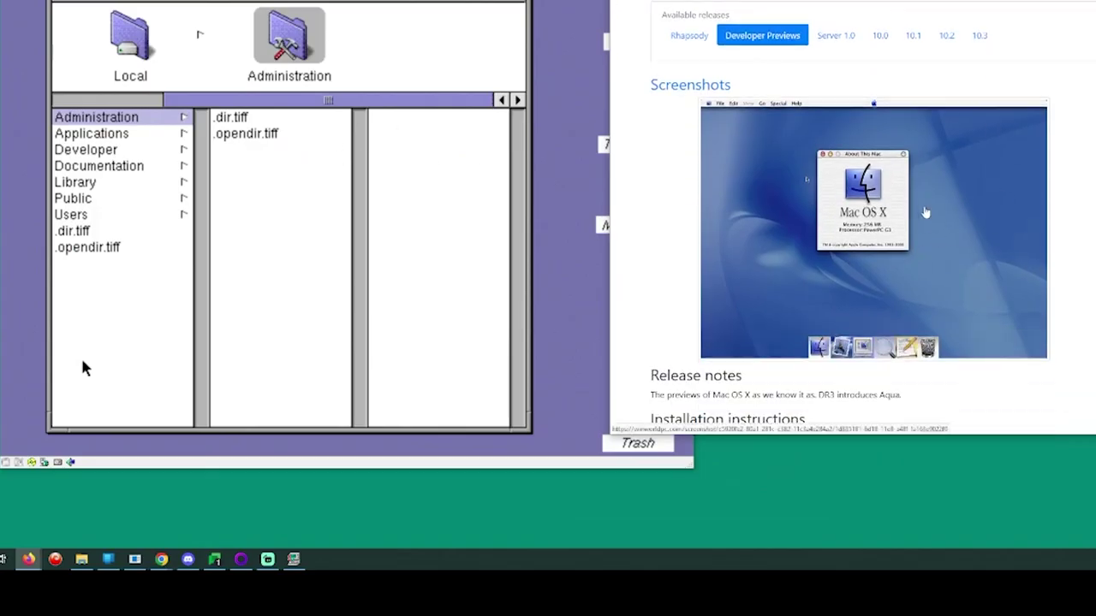
left_click(926, 209)
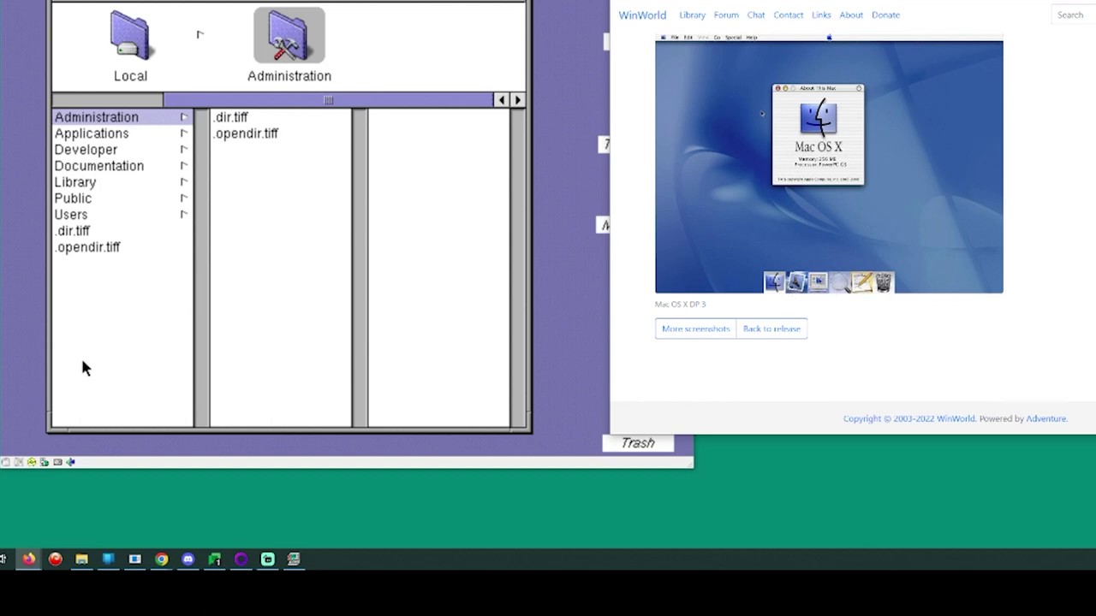
key("alt+Left")
scroll(890, 162, "up", 2)
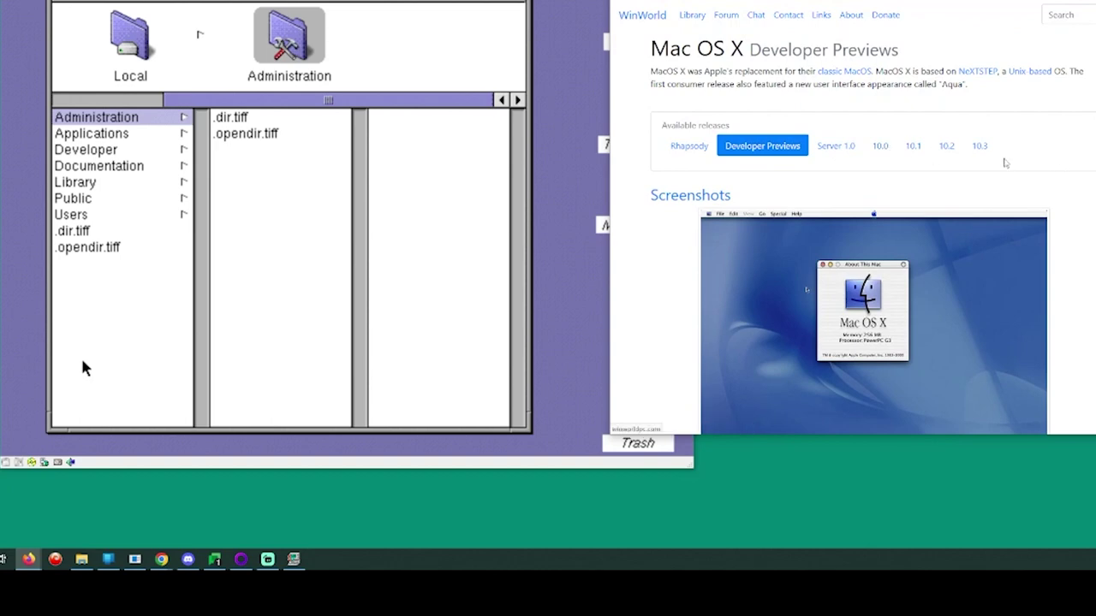
Open the Mac OS X 10.0 release page and examine its release notes and downloads
left_click(879, 146)
scroll(890, 257, "down", 1)
scroll(873, 257, "down", 5)
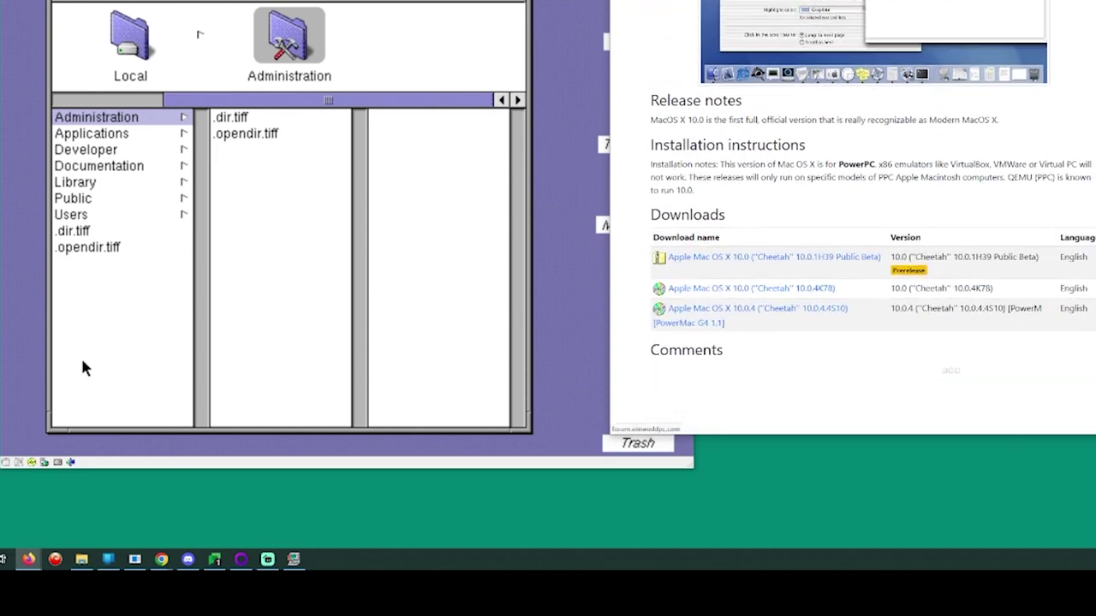
Switch back to the Rhapsody machine in 86Box and look through the applications listed in its Apple menu
scroll(915, 226, "up", 3)
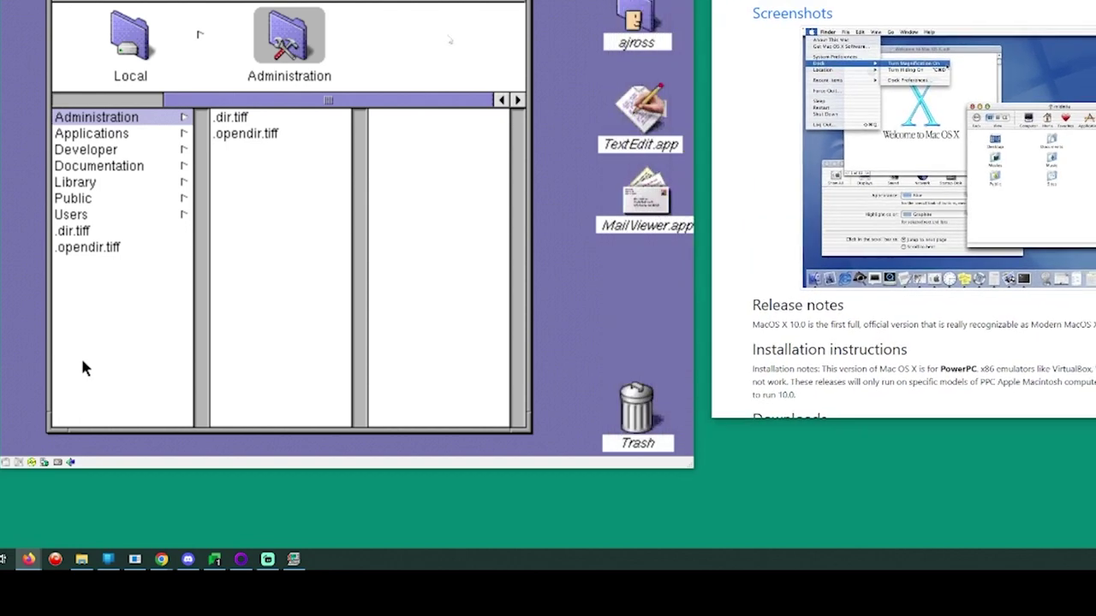
left_click(83, 368)
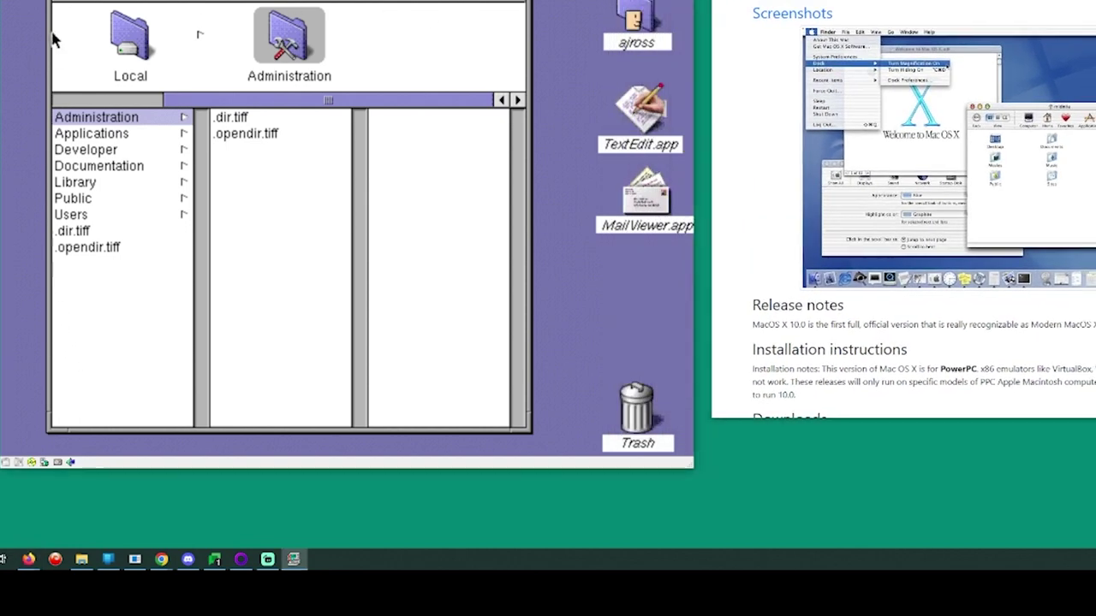
left_click(36, 3)
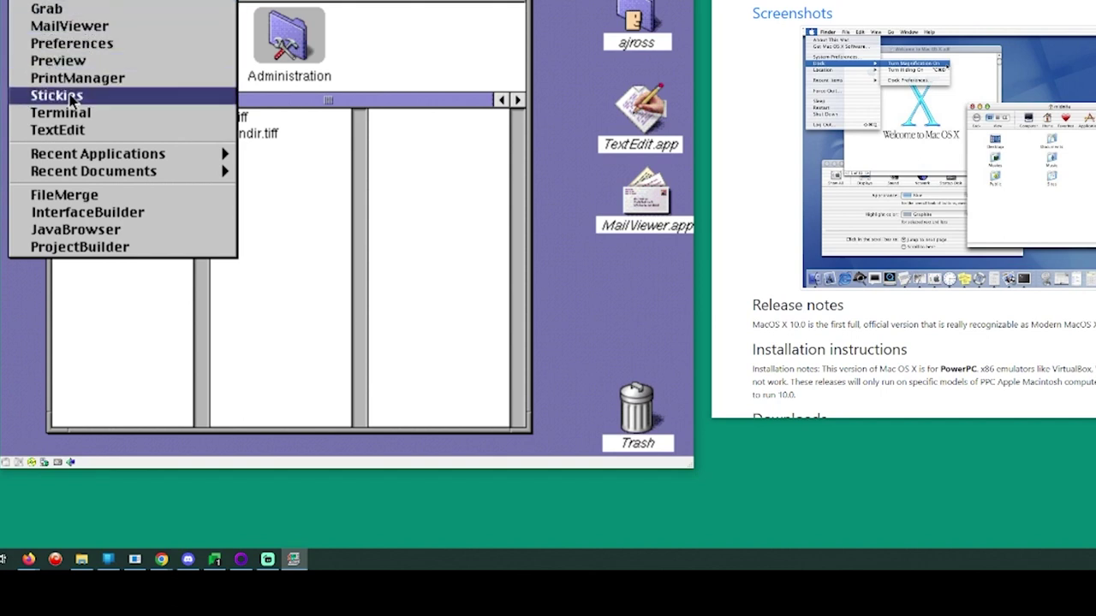
left_click(256, 149)
View the .opendir.tiff image from the Administration folder, widen its window slightly, and close it
left_click(246, 134)
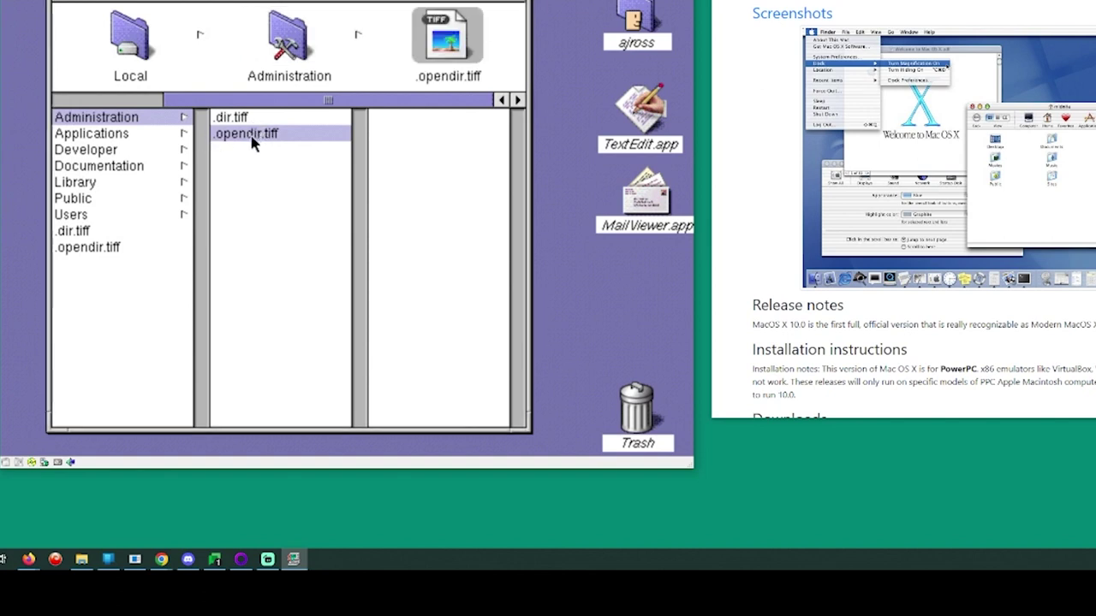
key("super+n")
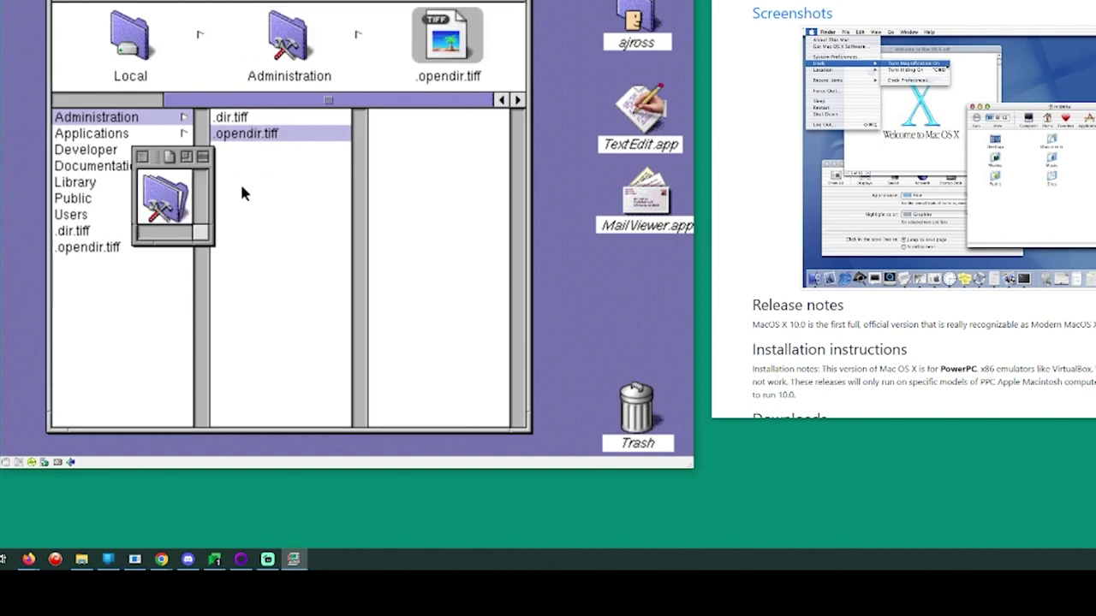
left_click_drag(217, 245, 227, 245)
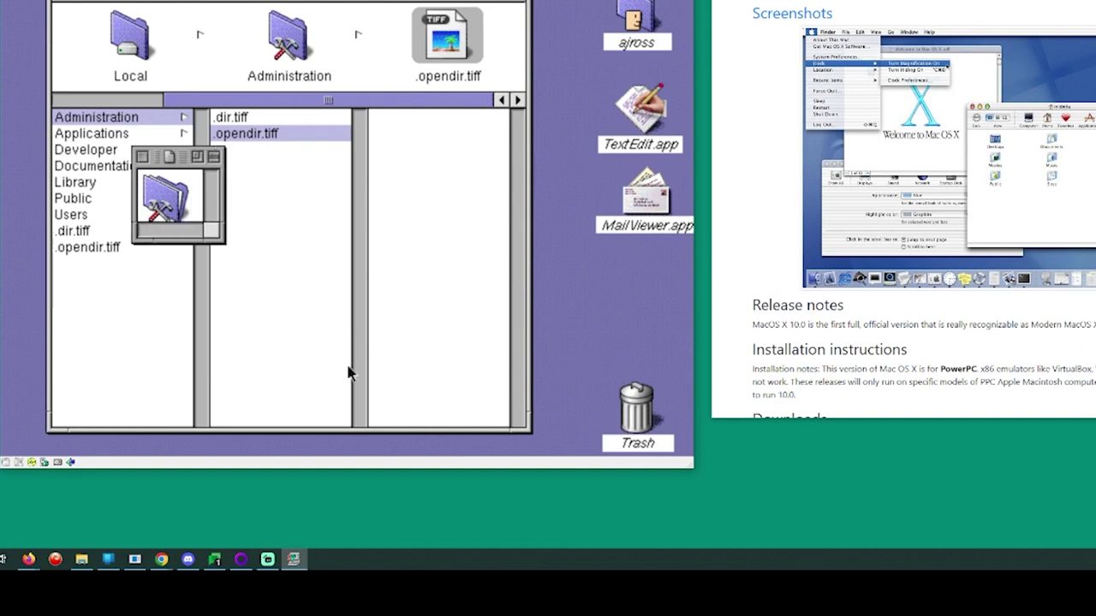
left_click(142, 156)
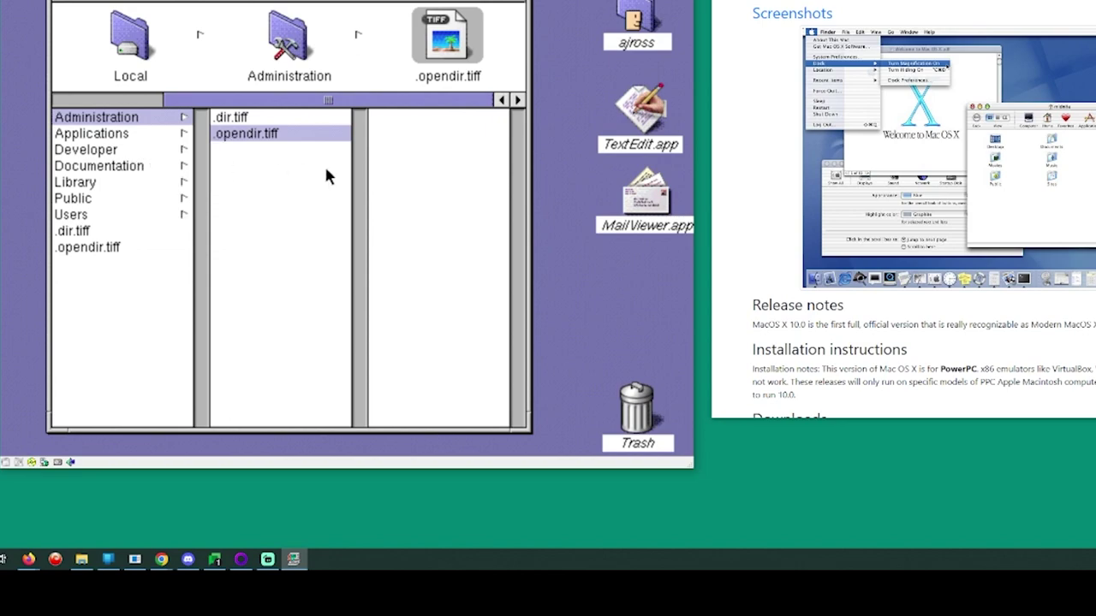